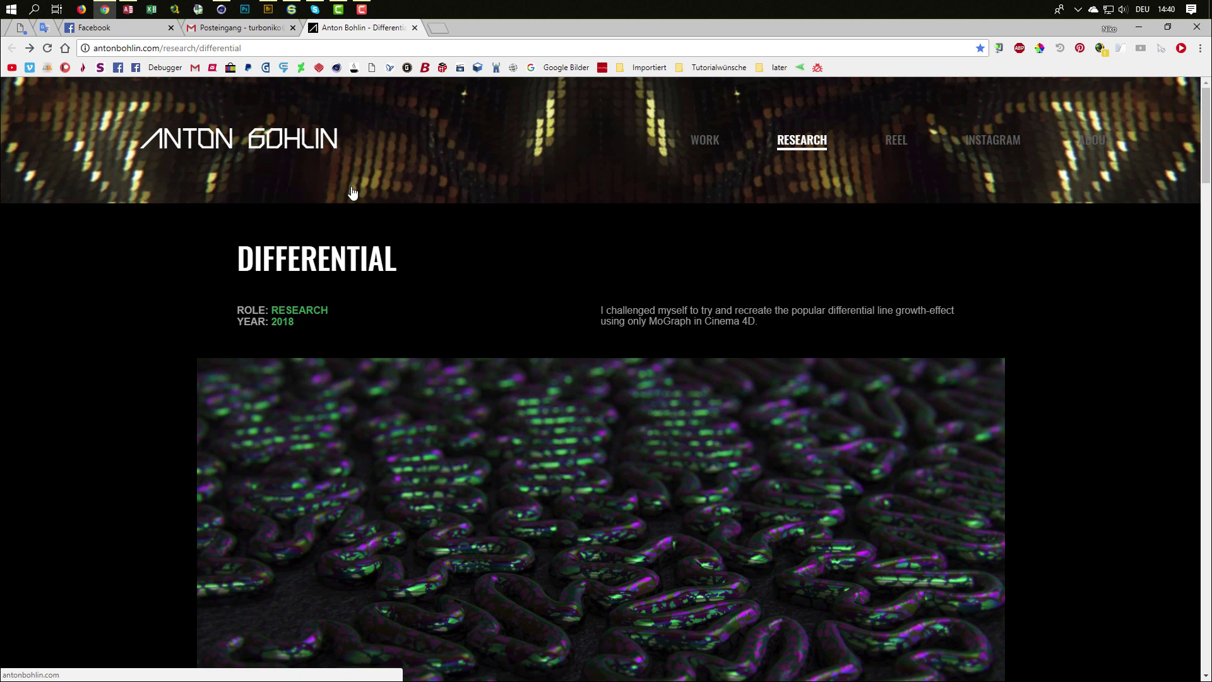
Examine the still renders of differential line growth on the research page as reference for the effect
scroll(428, 275, "down", 1)
scroll(427, 269, "down", 2)
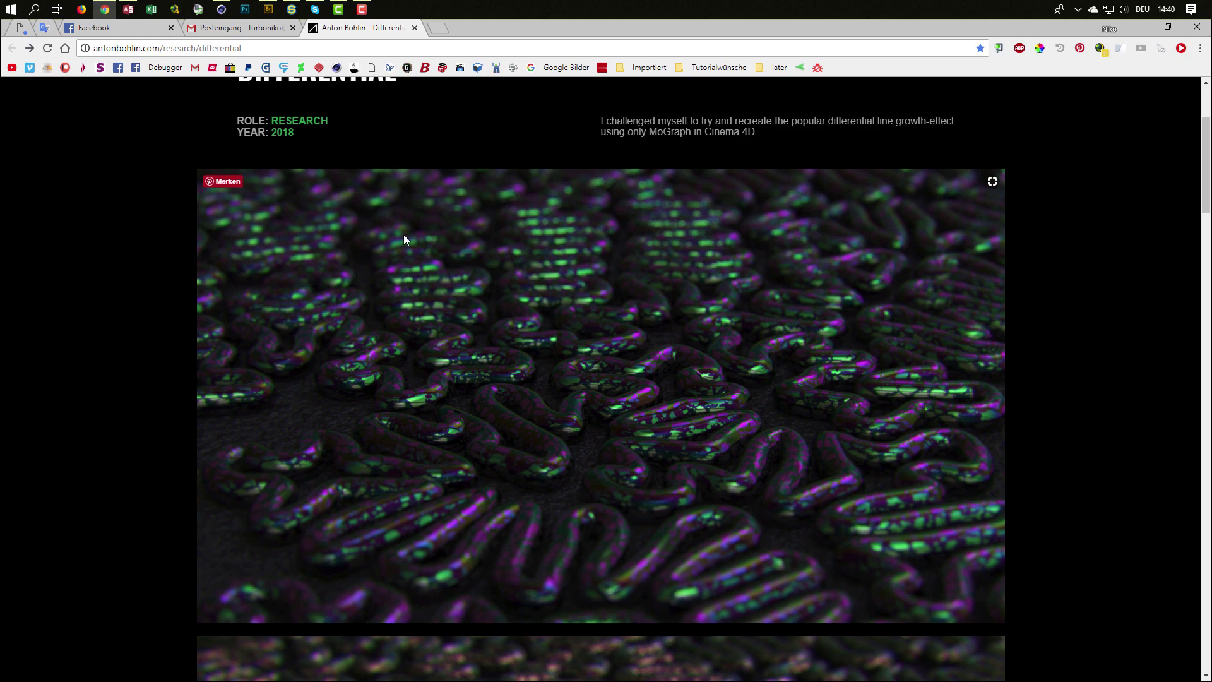
scroll(401, 256, "up", 1)
scroll(686, 436, "down", 1)
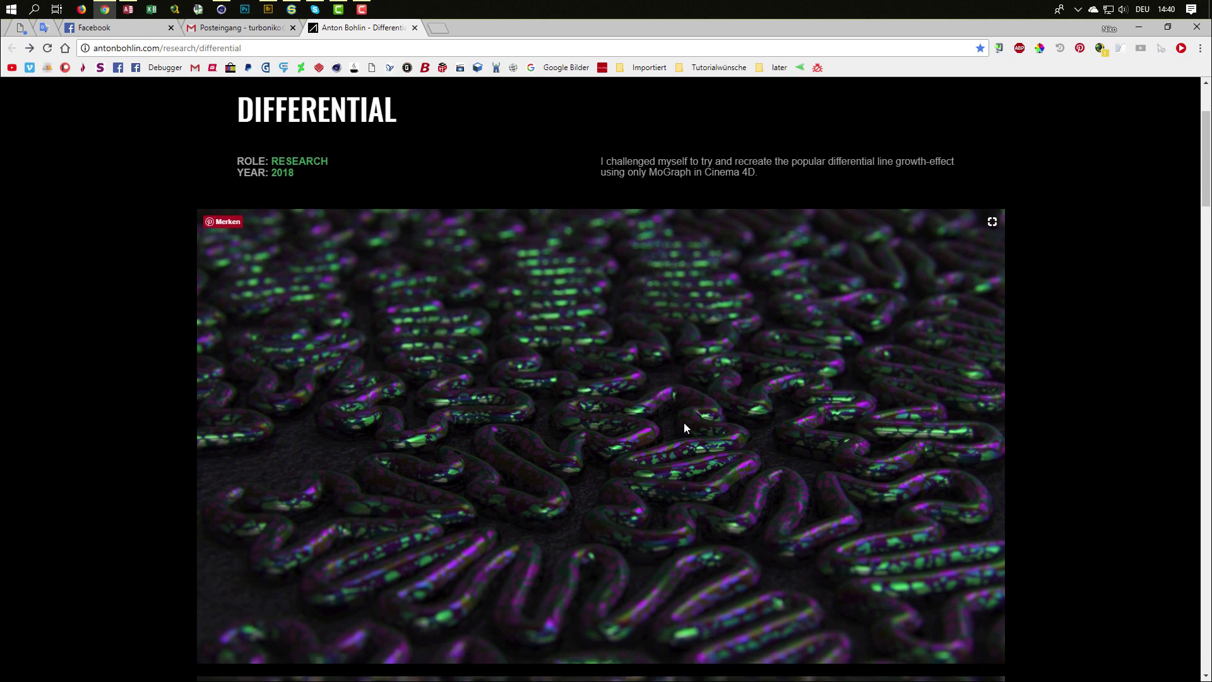
scroll(684, 422, "down", 15)
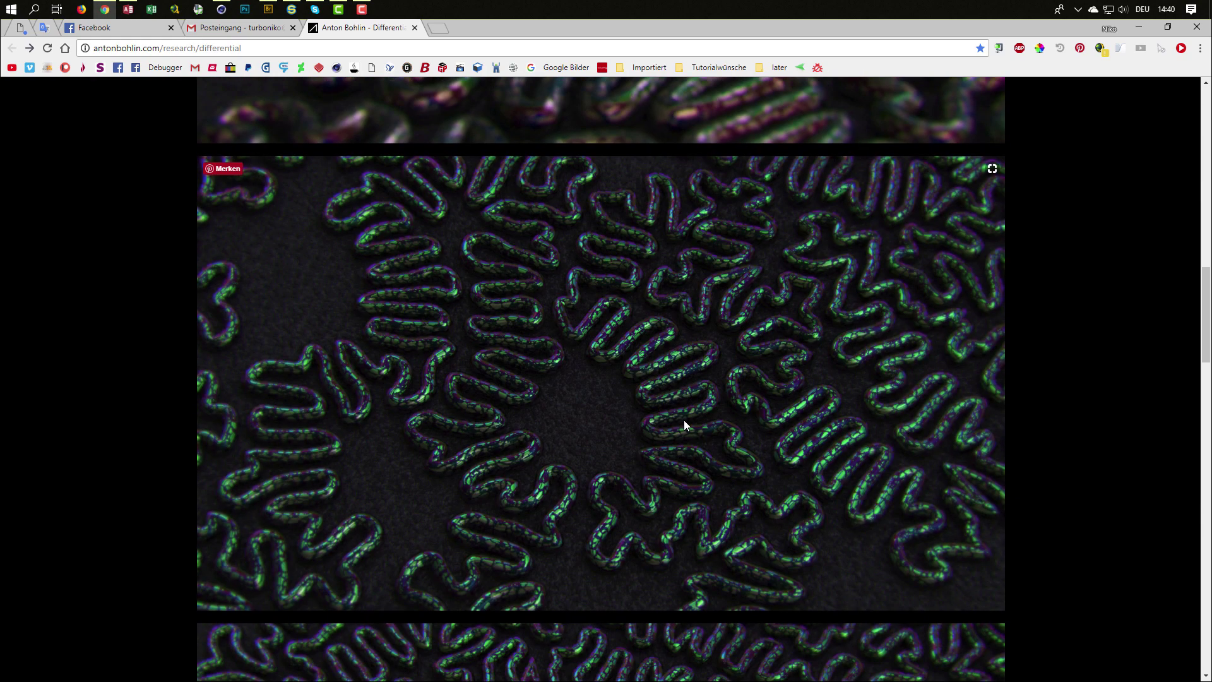
scroll(685, 423, "down", 7)
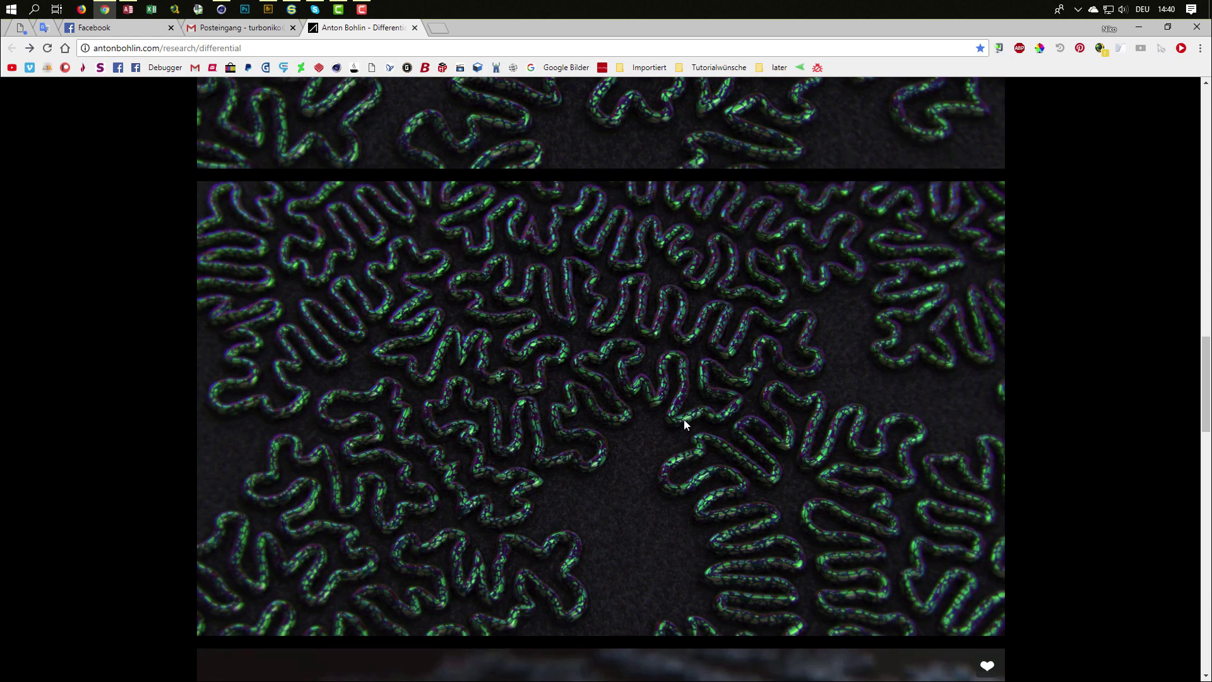
scroll(683, 419, "down", 11)
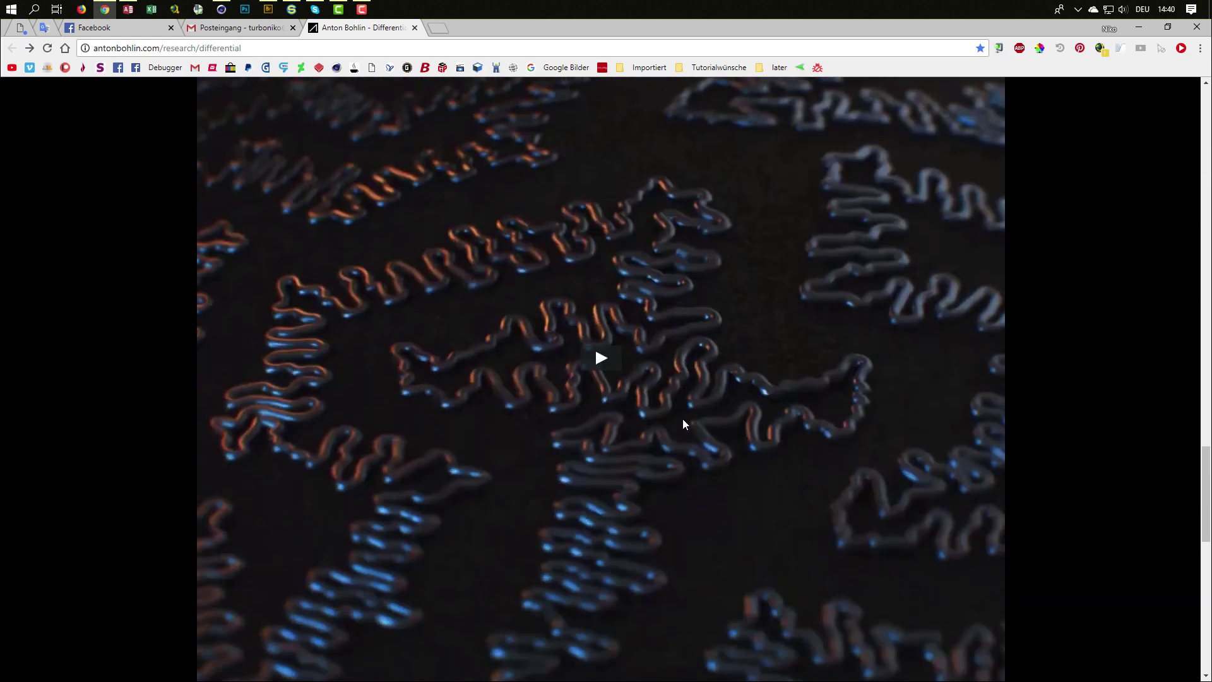
Watch part of the embedded differential growth video, pause it, and return to the first reference renders
left_click(604, 359)
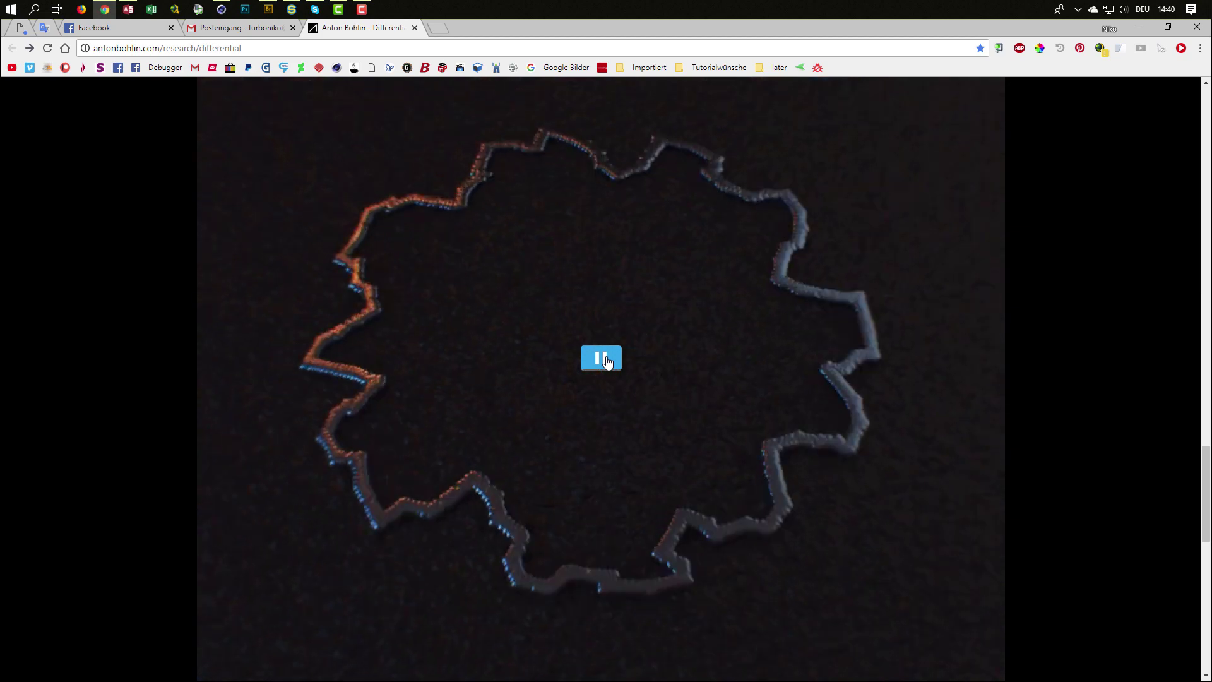
scroll(606, 360, "down", 3)
scroll(606, 360, "up", 2)
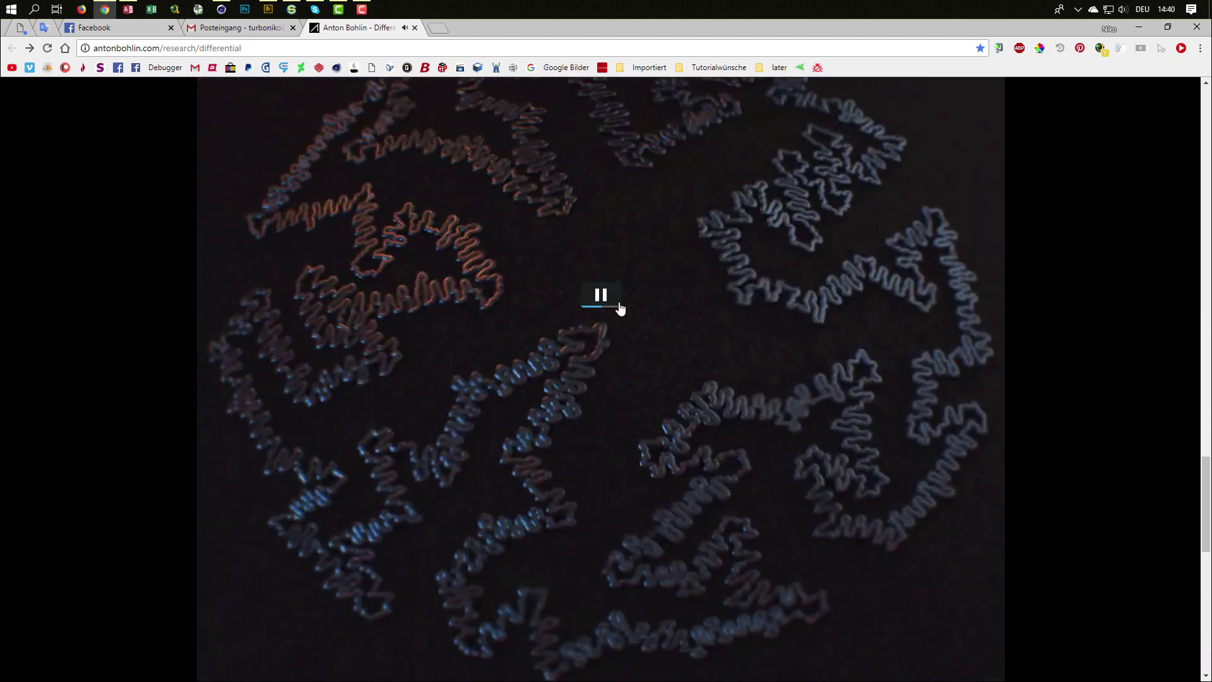
left_click(603, 301)
scroll(604, 301, "up", 1)
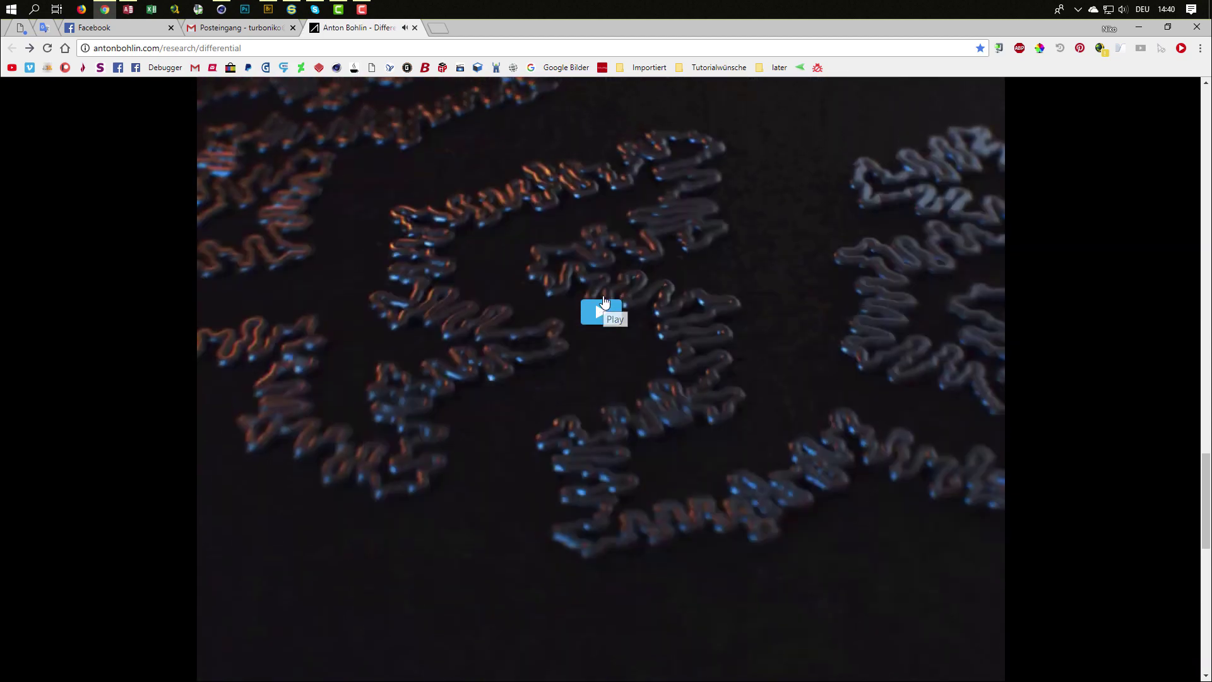
scroll(603, 302, "down", 10)
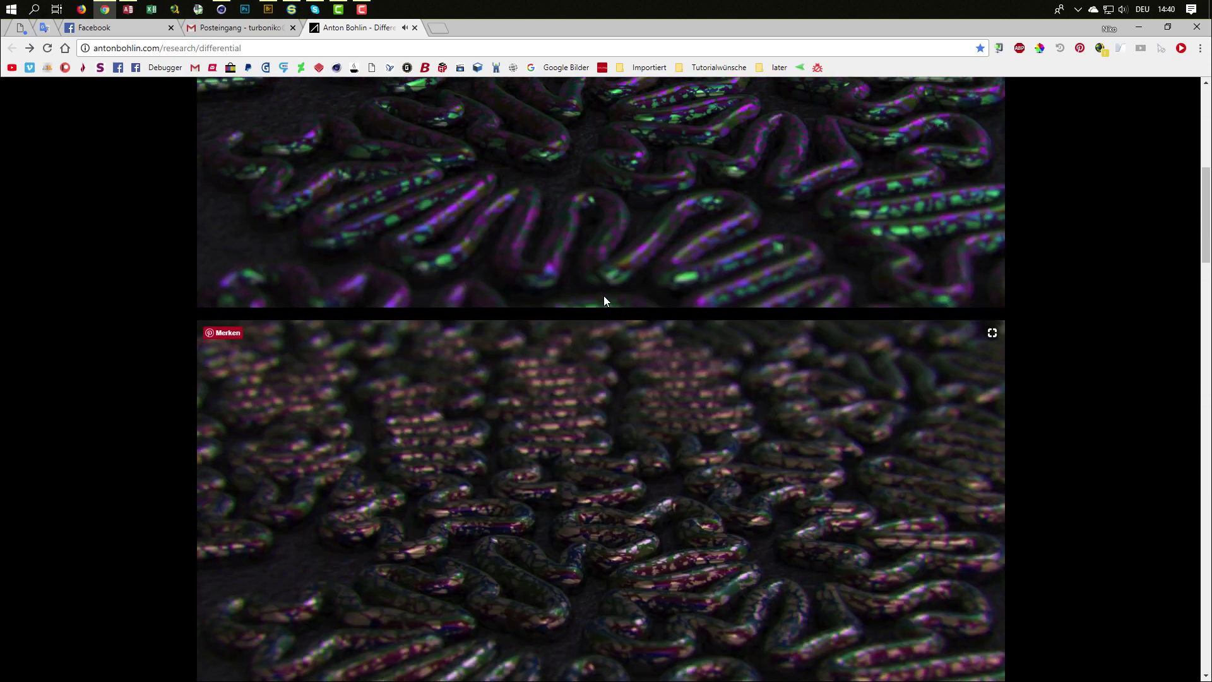
scroll(604, 300, "up", 5)
scroll(604, 300, "down", 1)
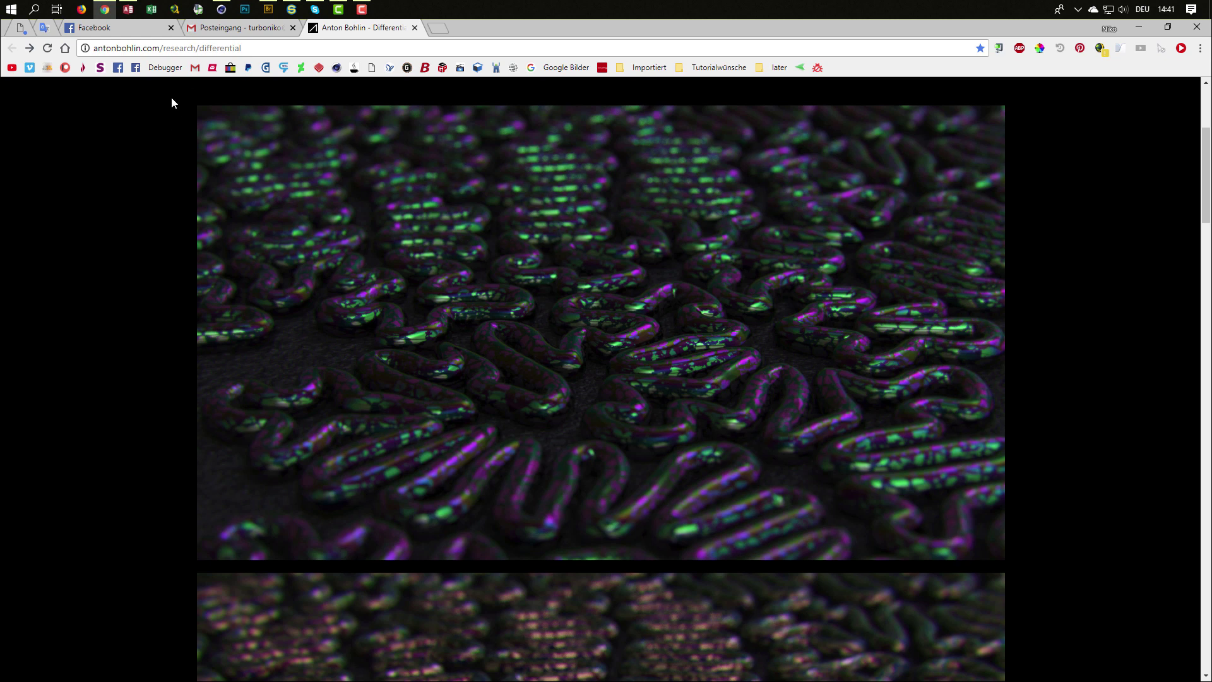
Switch to Cinema 4D and set a 720-pixel output width with locked ratio for the render settings from Low through Octane
left_click(228, 10)
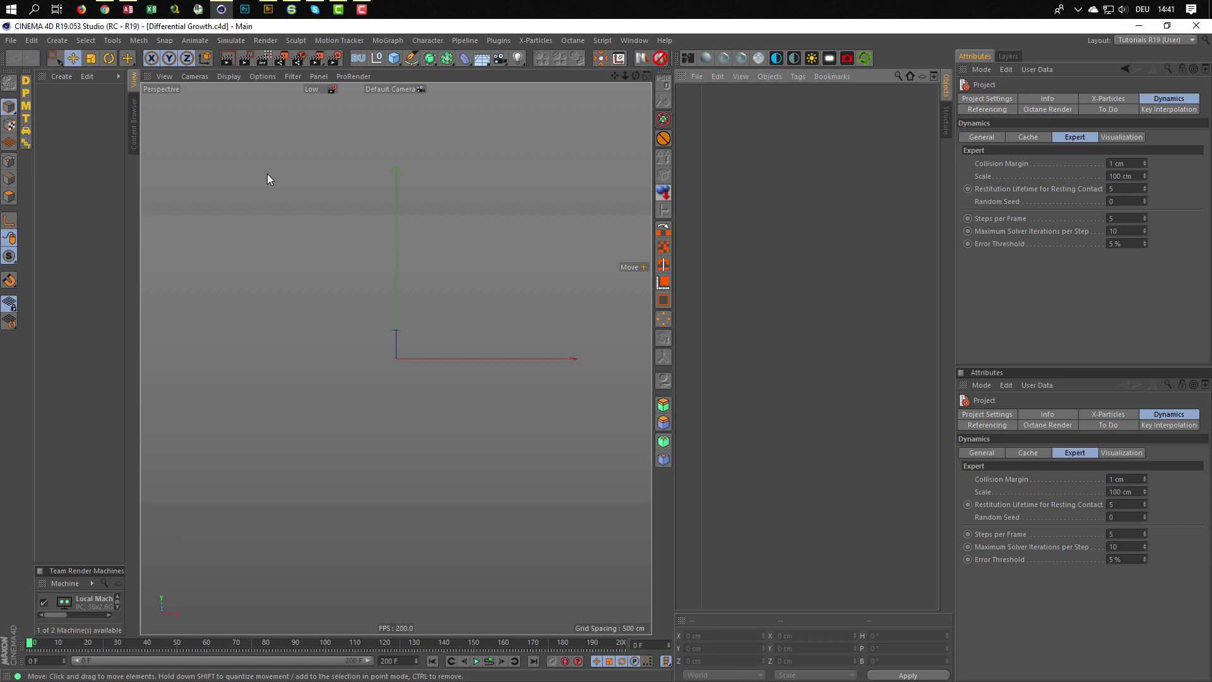
left_click(335, 58)
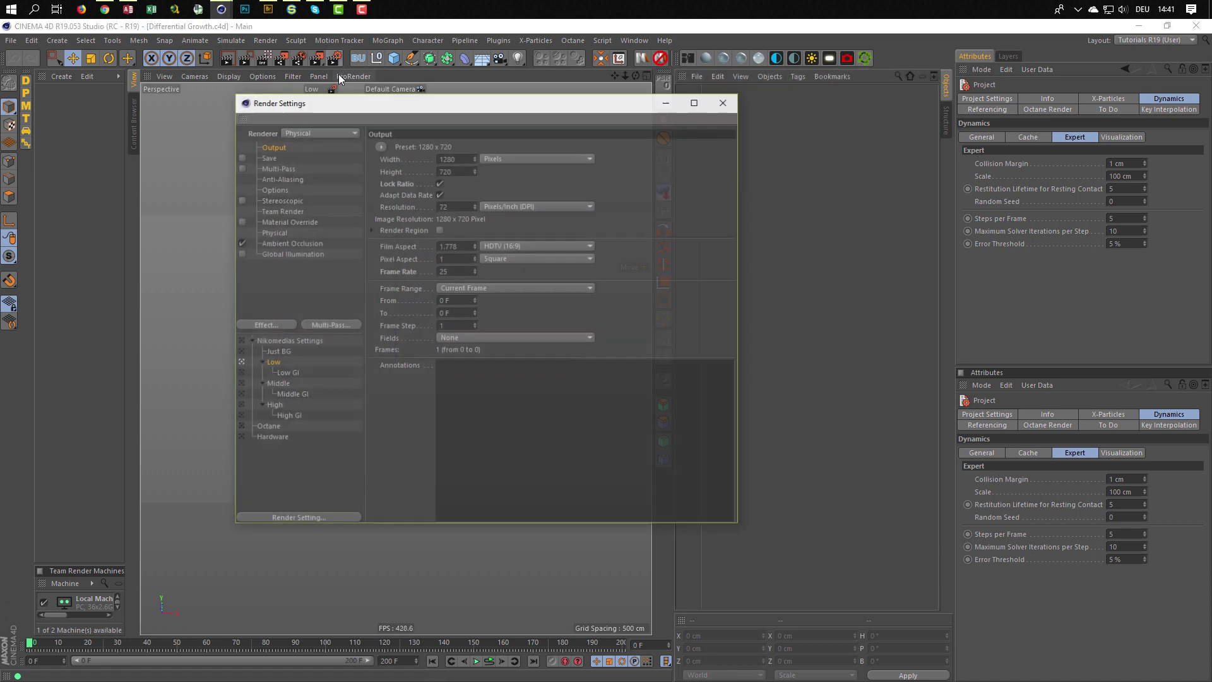
left_click(267, 427)
left_click(273, 363, "shift")
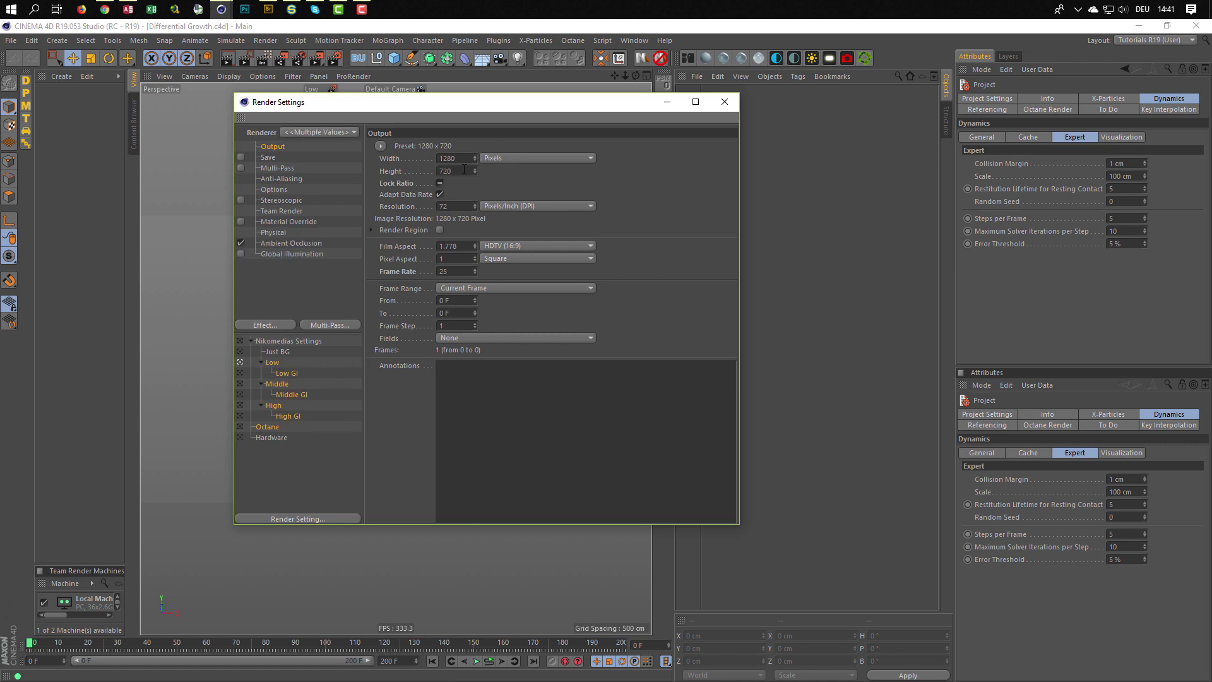
left_click(440, 183)
double_click(449, 158)
type("720")
key("Return")
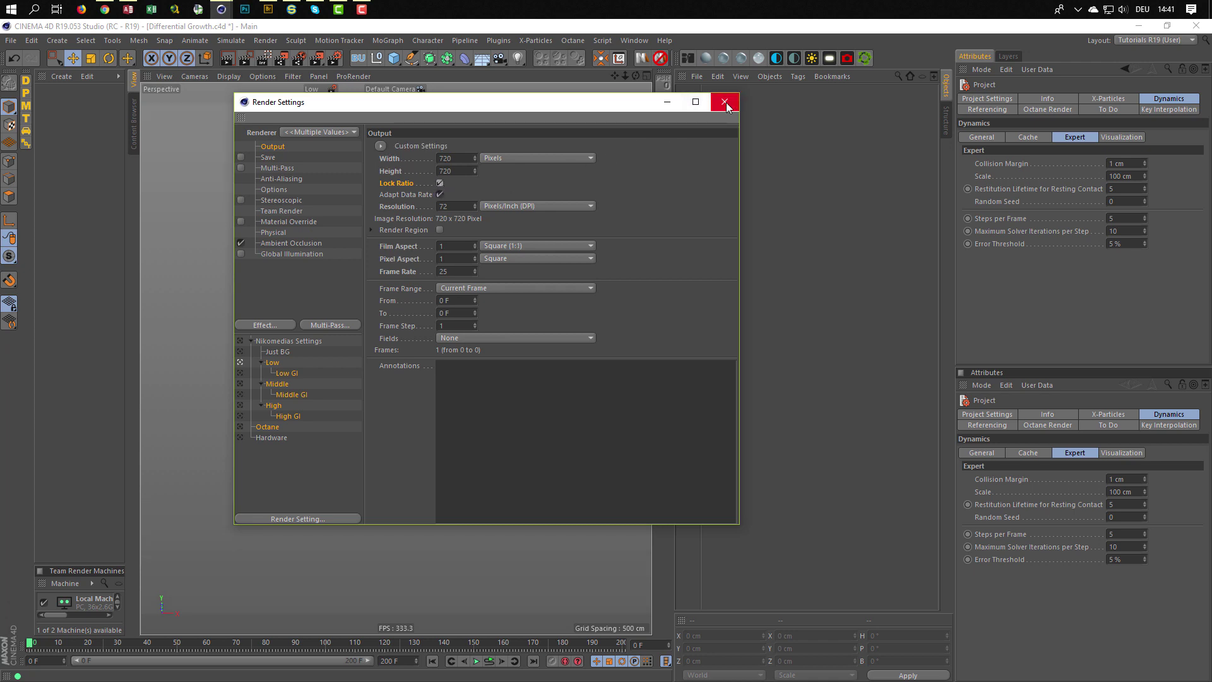
left_click(273, 364)
key("9")
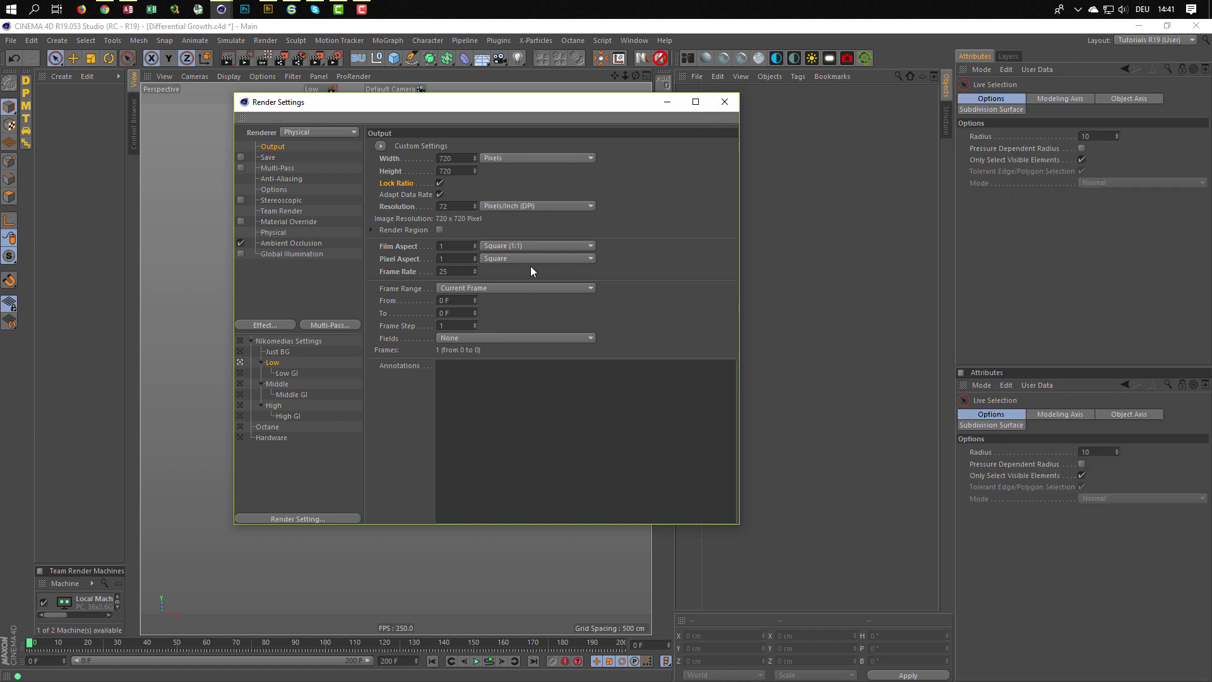
left_click(723, 102)
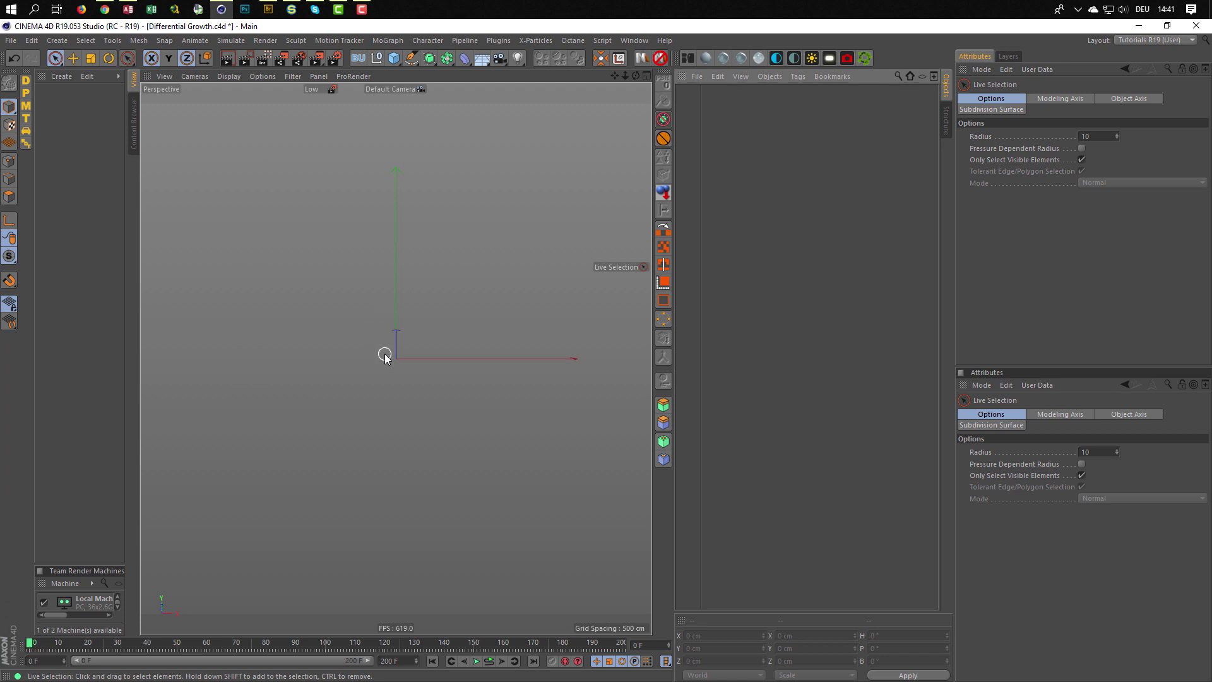
Add a sphere primitive, frame it in the perspective view and enable X-Ray display for it
left_click_drag(387, 374, 389, 382, "alt")
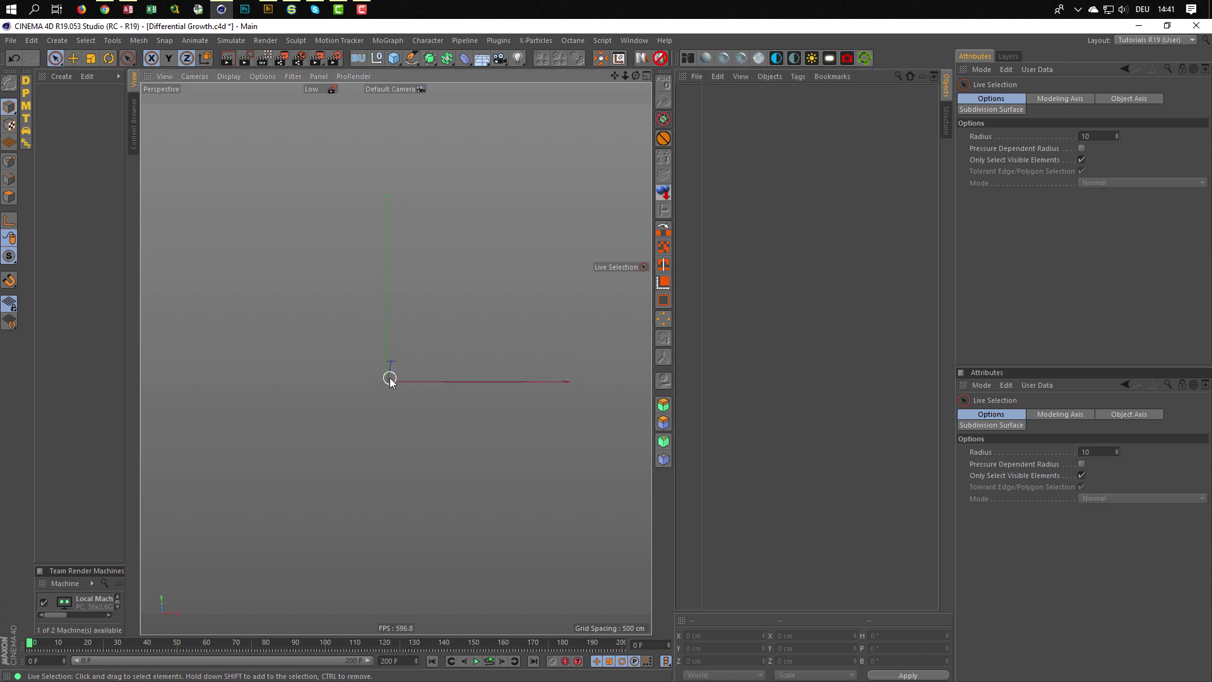
middle_click_drag(390, 376, 390, 370, "alt")
left_click_drag(387, 369, 385, 364, "alt")
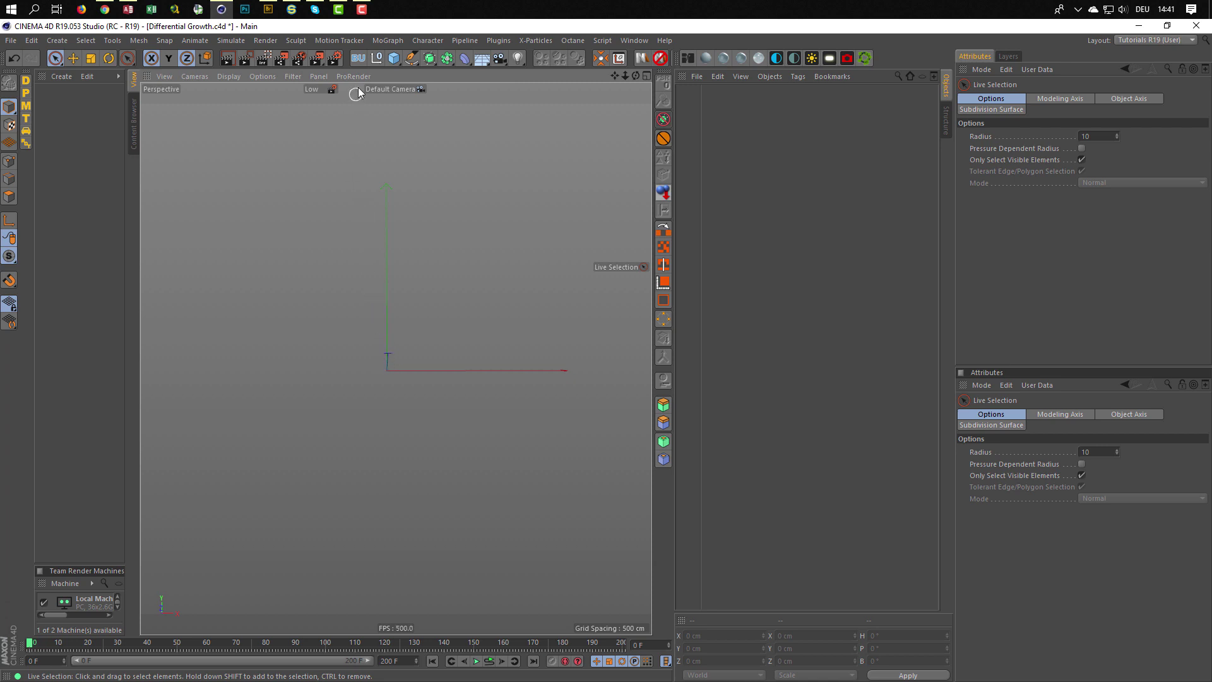
left_click(394, 59)
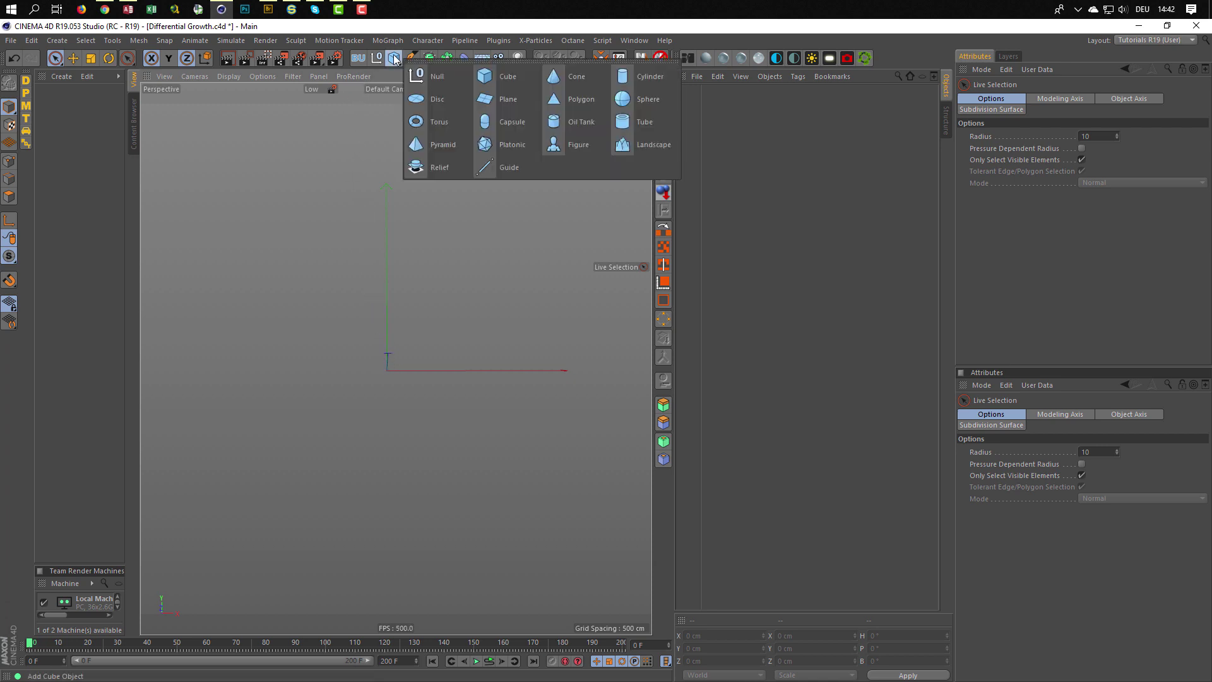
left_click(647, 95)
key("o")
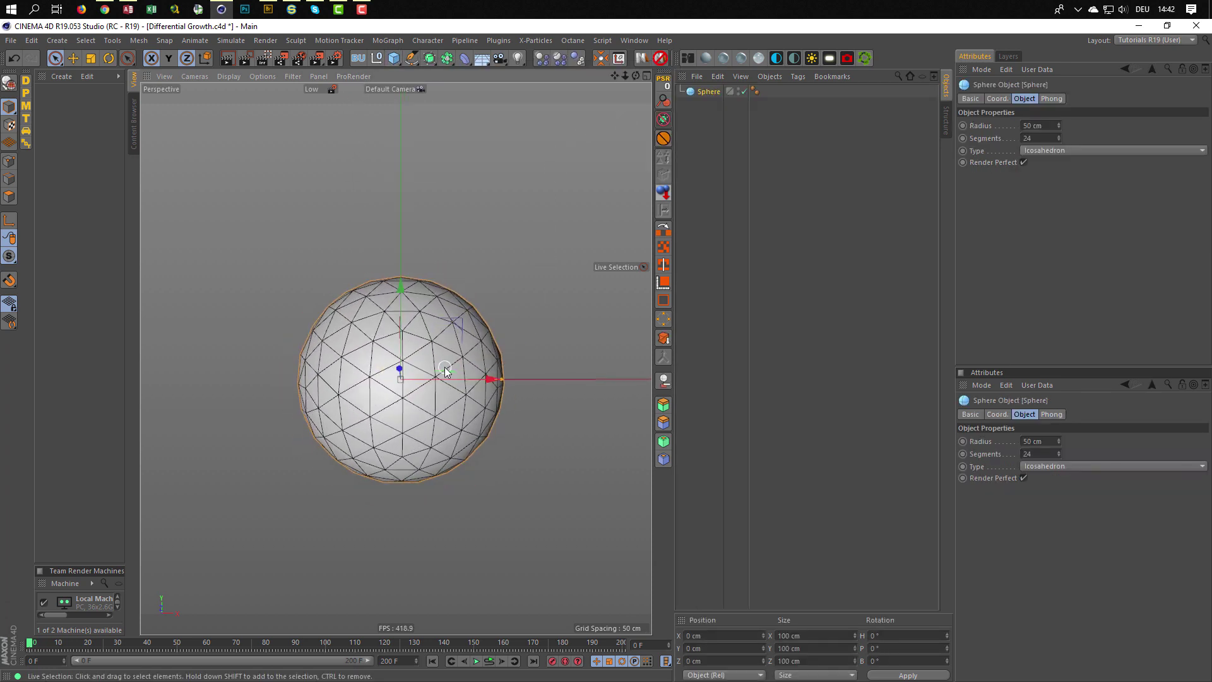
left_click(972, 99)
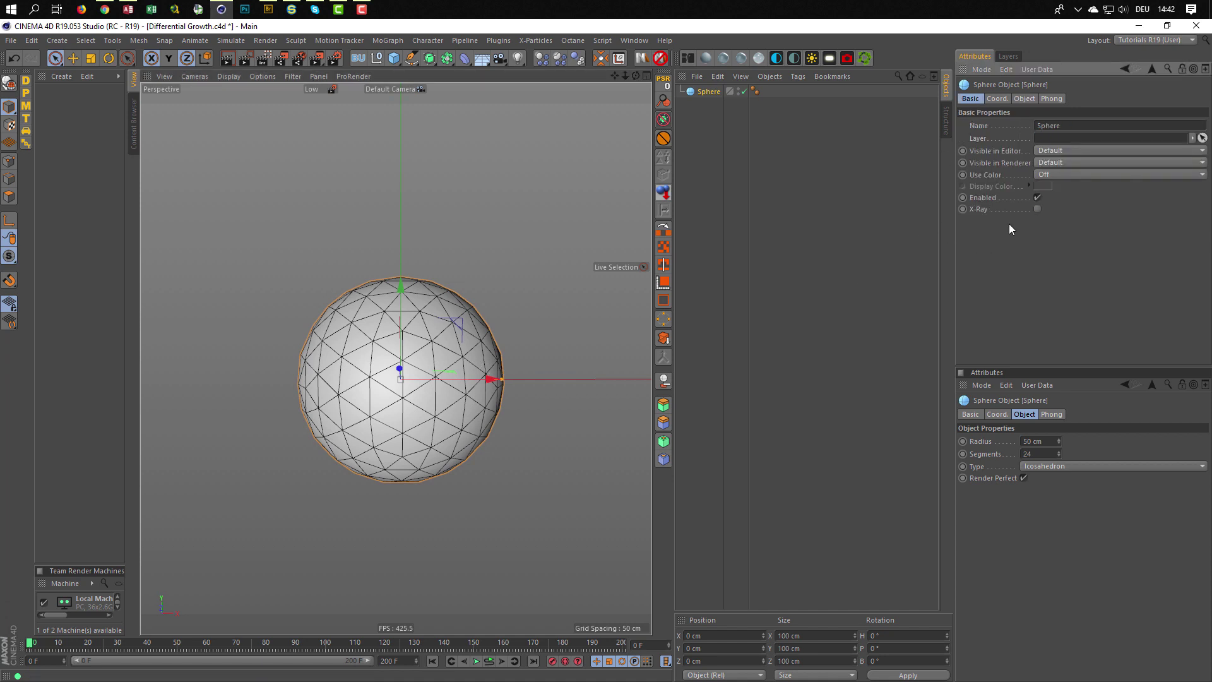
left_click(1037, 209)
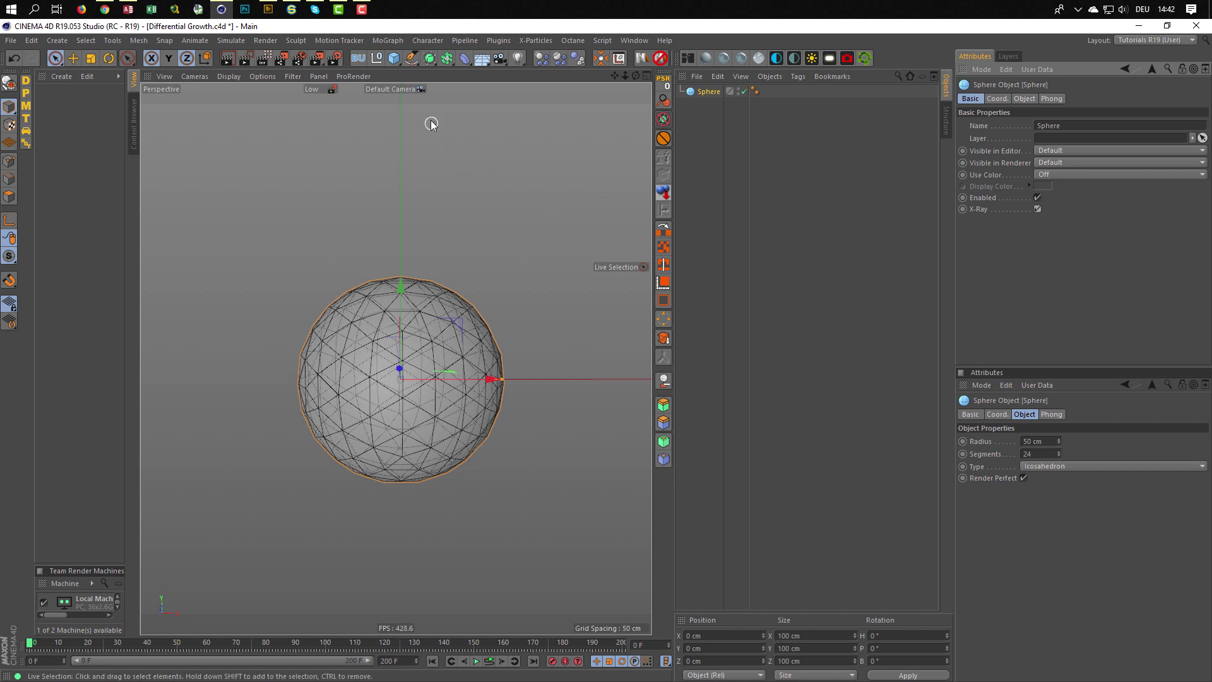
Add a circle spline and scale it down inside the sphere to a radius of about 30.6 cm
left_click(415, 61)
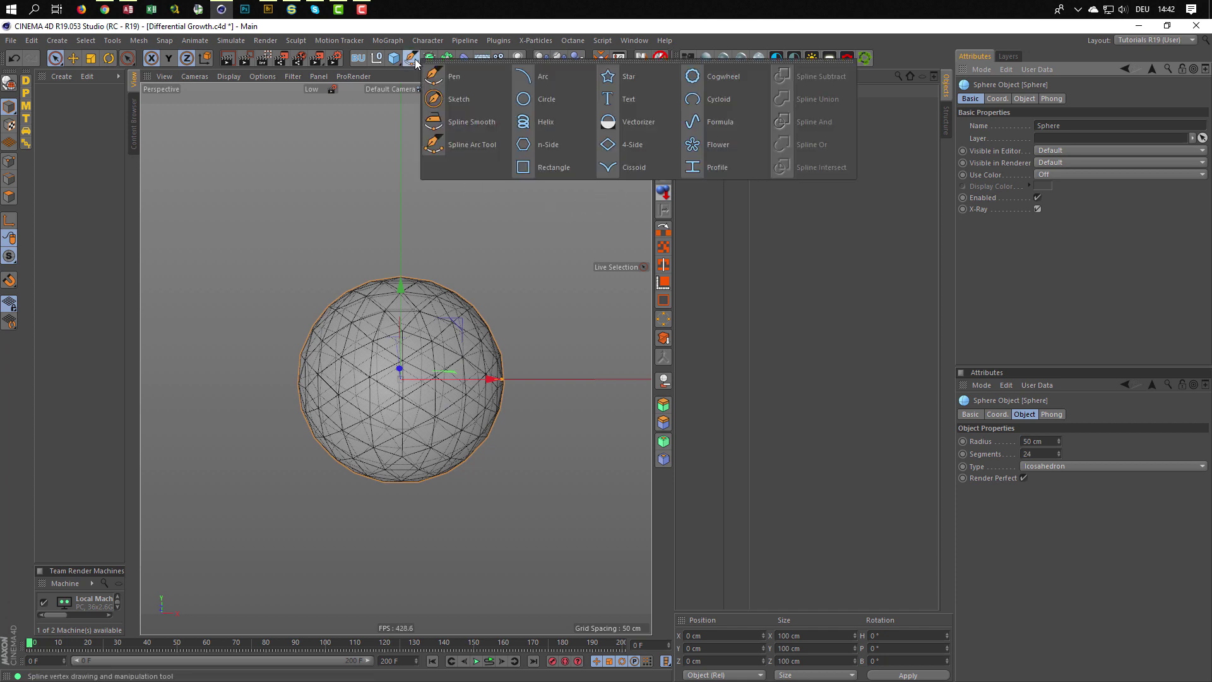
left_click(549, 99)
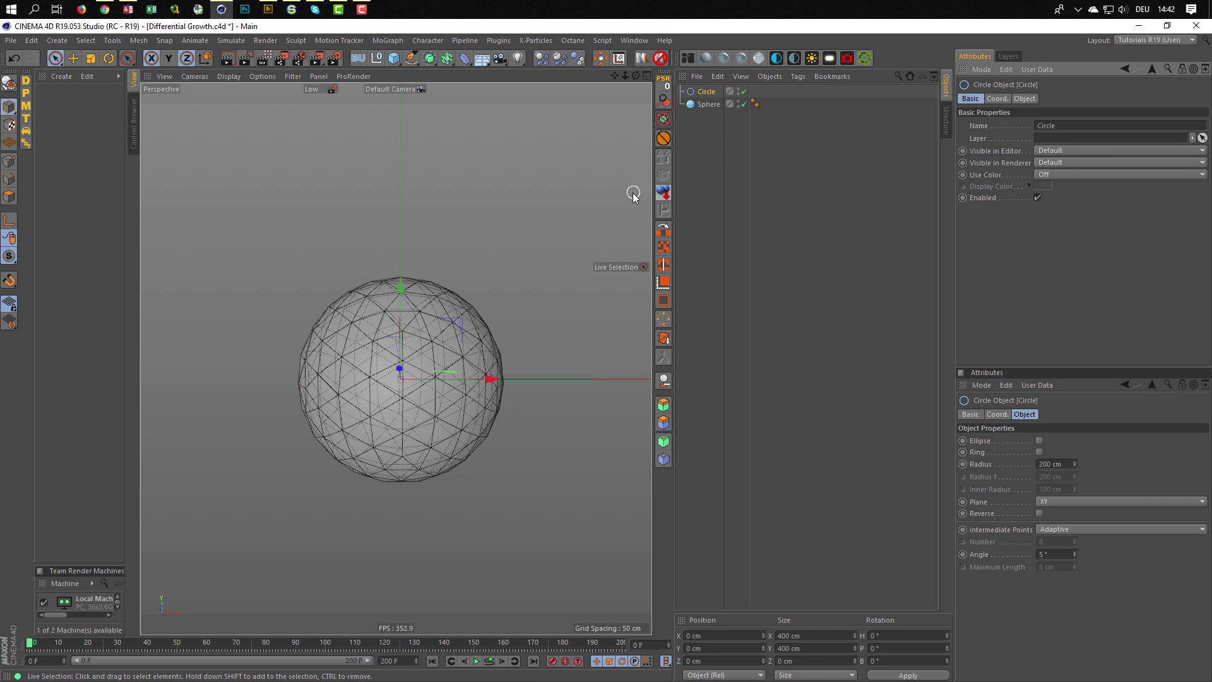
key("t")
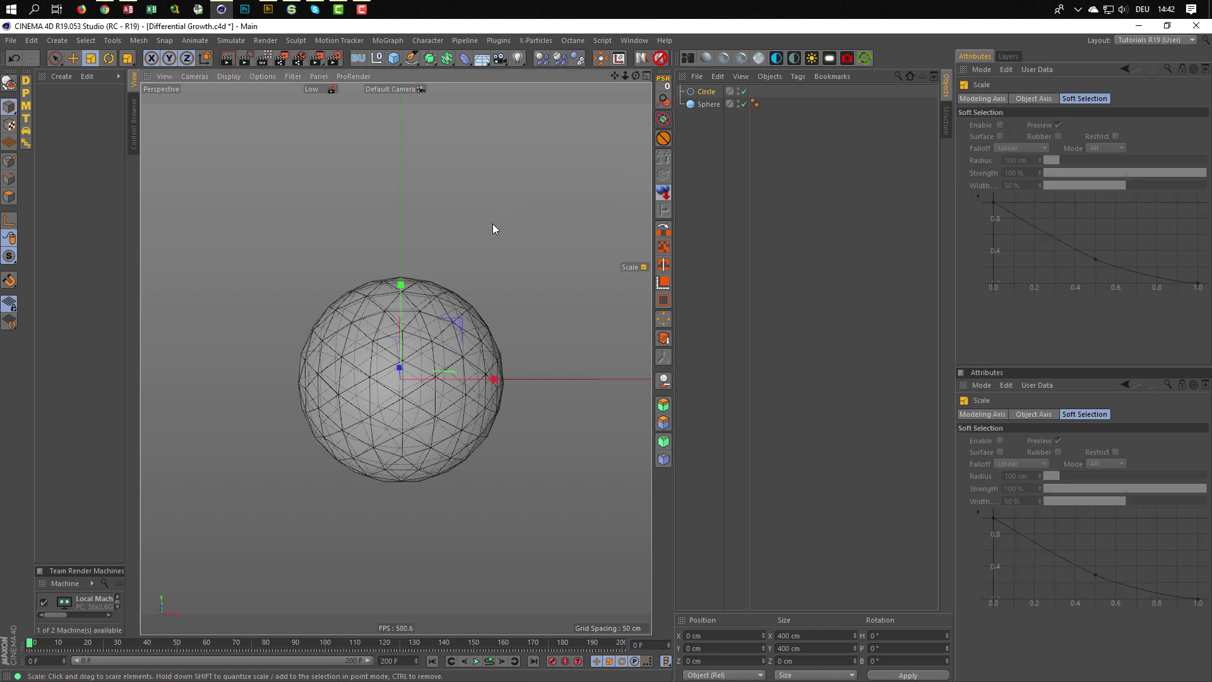
left_click_drag(495, 230, 158, 358)
scroll(433, 354, "up", 5)
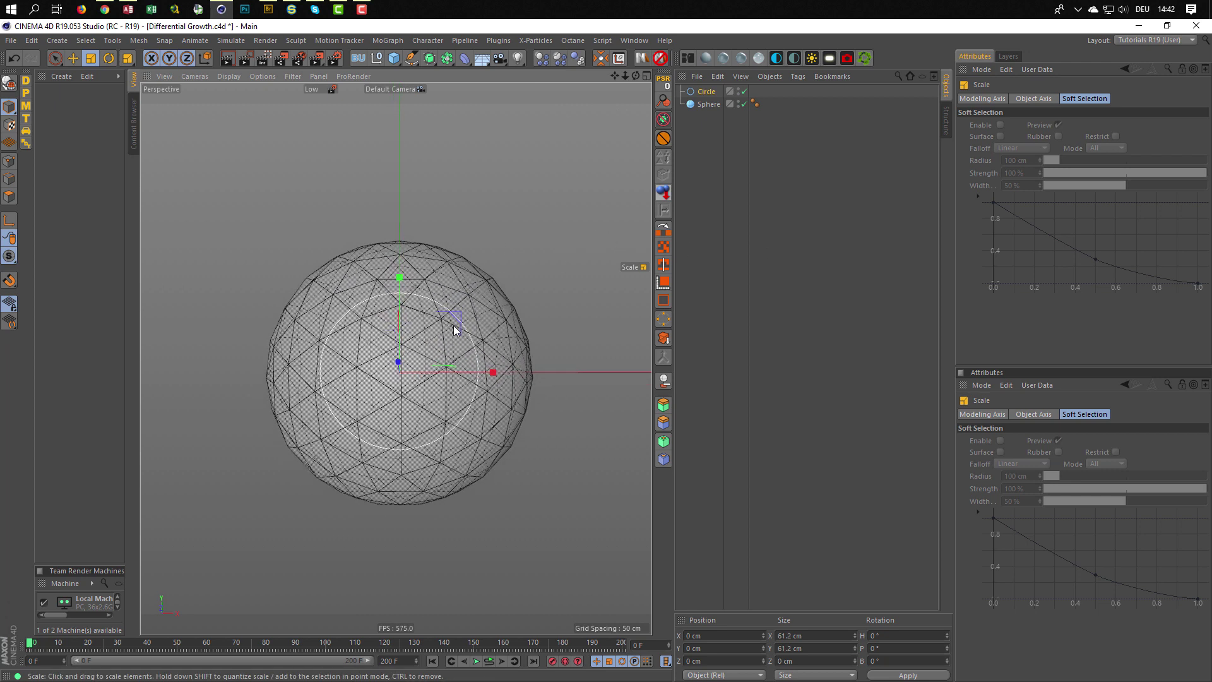
Set the circle's intermediate points to Uniform with a number of 200
left_click(707, 93)
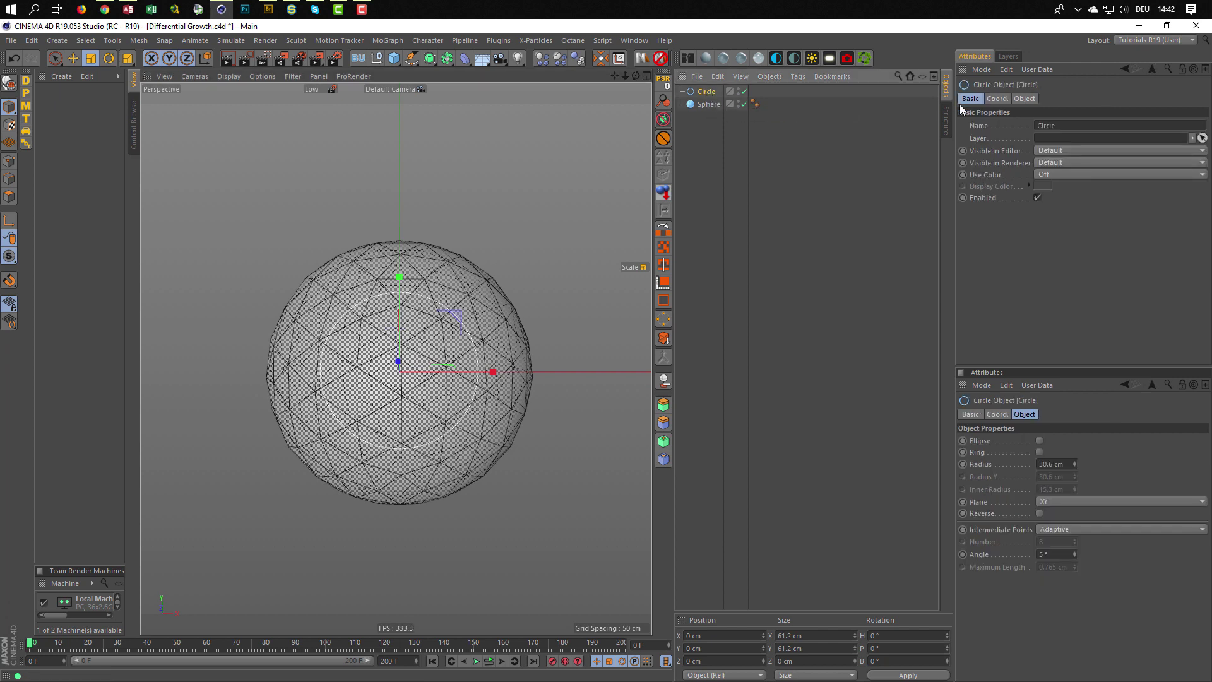
left_click(1023, 99)
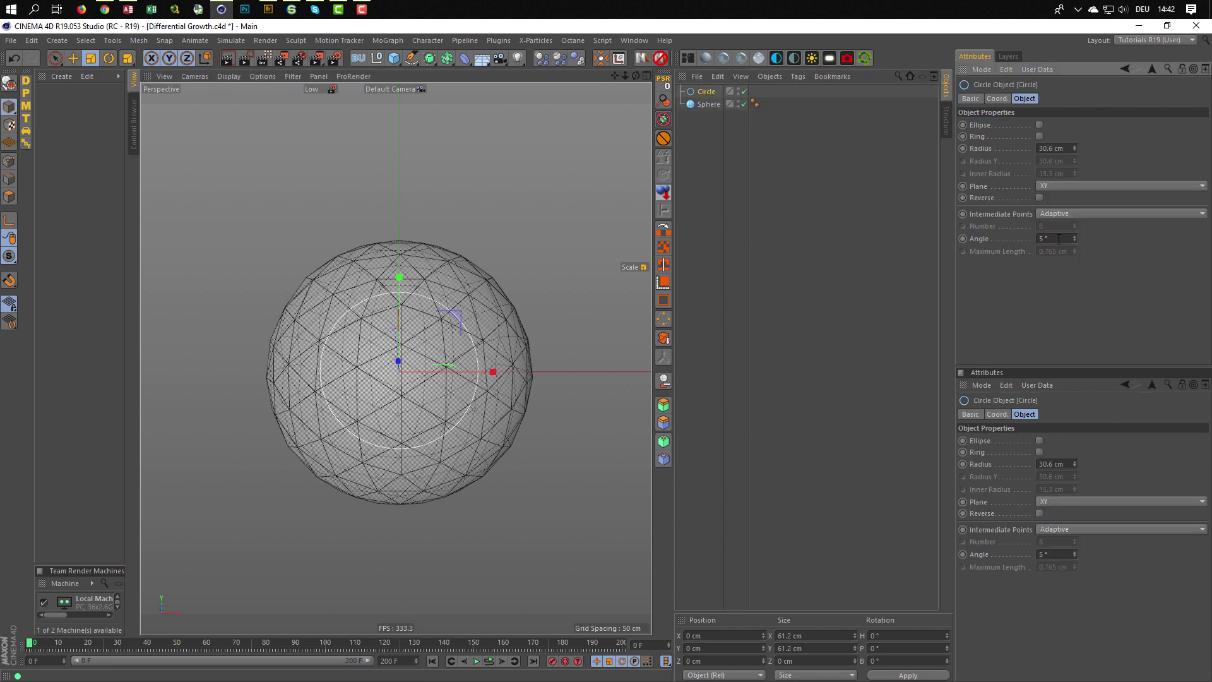
left_click(1054, 213)
left_click(1068, 245)
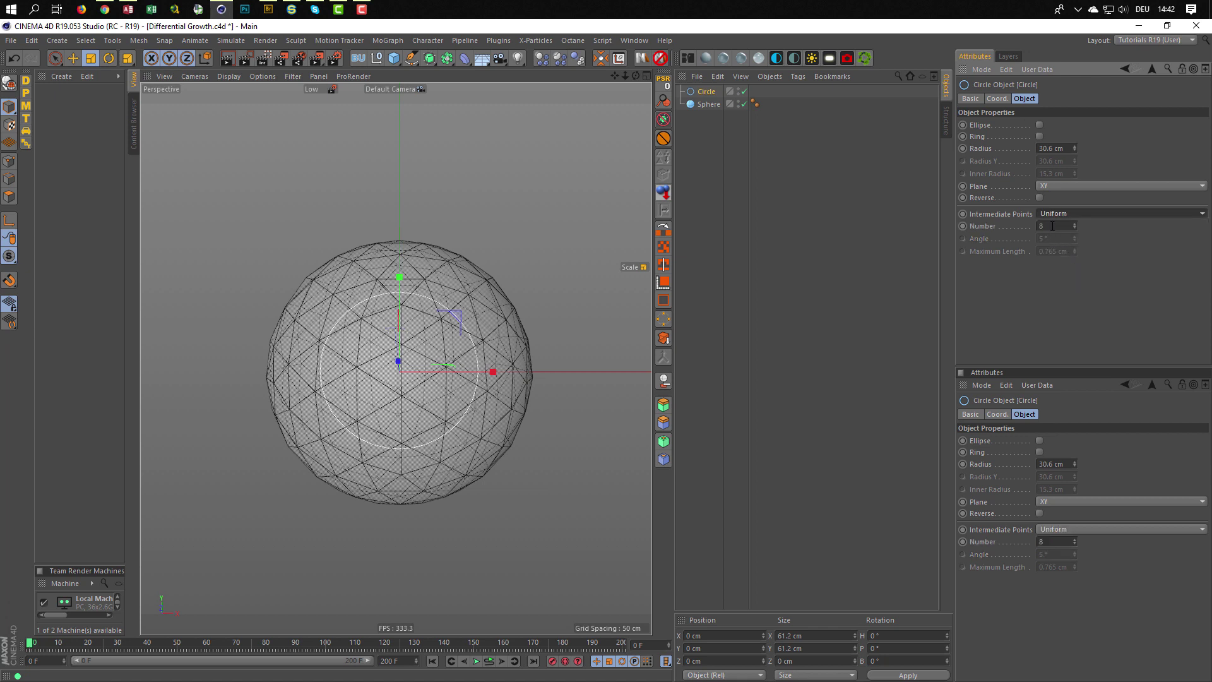
double_click(1052, 226)
type("200")
key("Return")
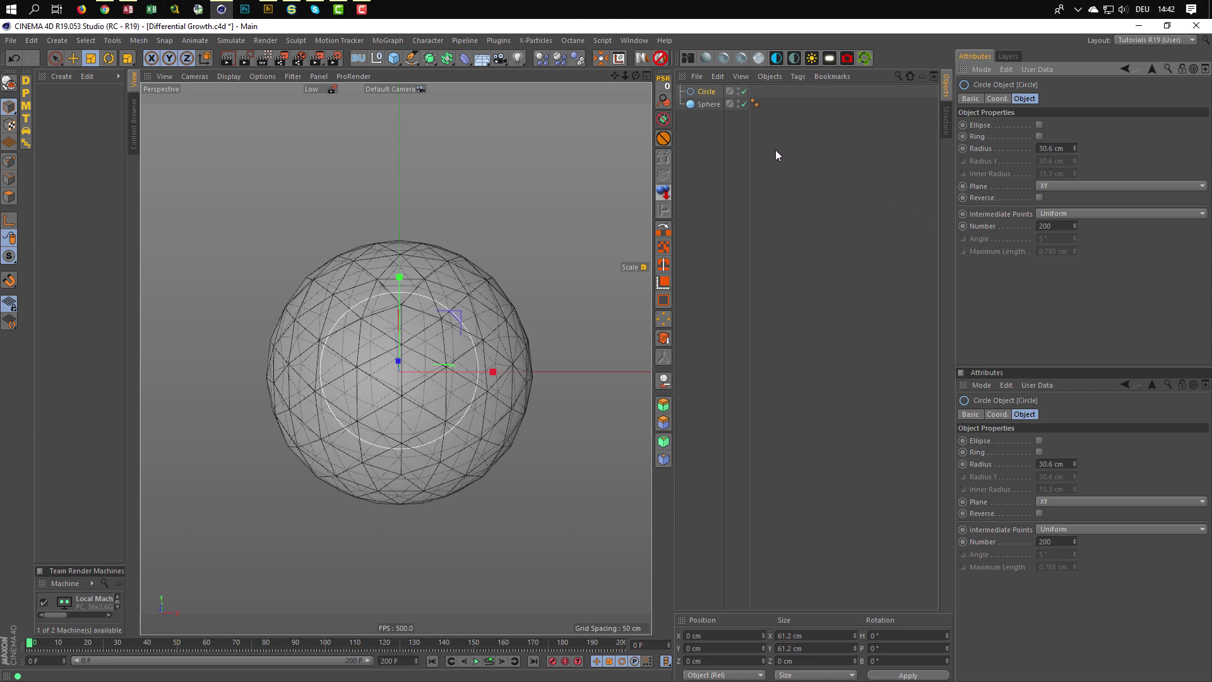
Make the sphere a dynamics collider body and set its collision shape to Static Mesh
left_click(707, 108)
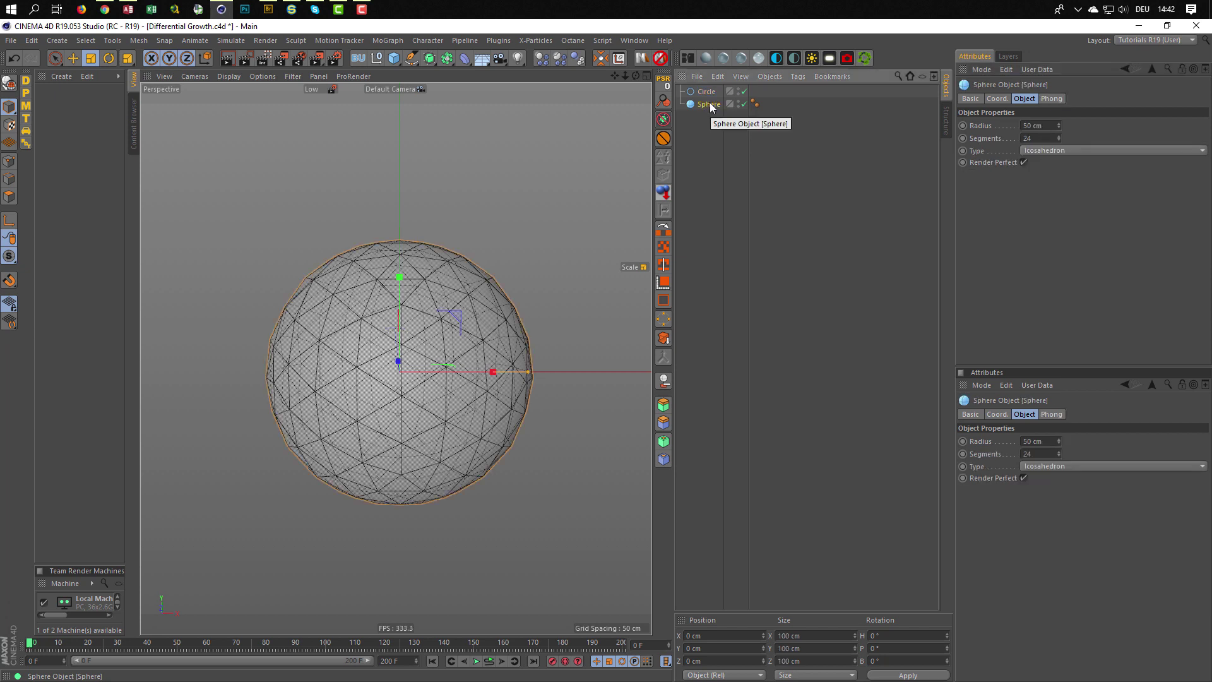
left_click(582, 61)
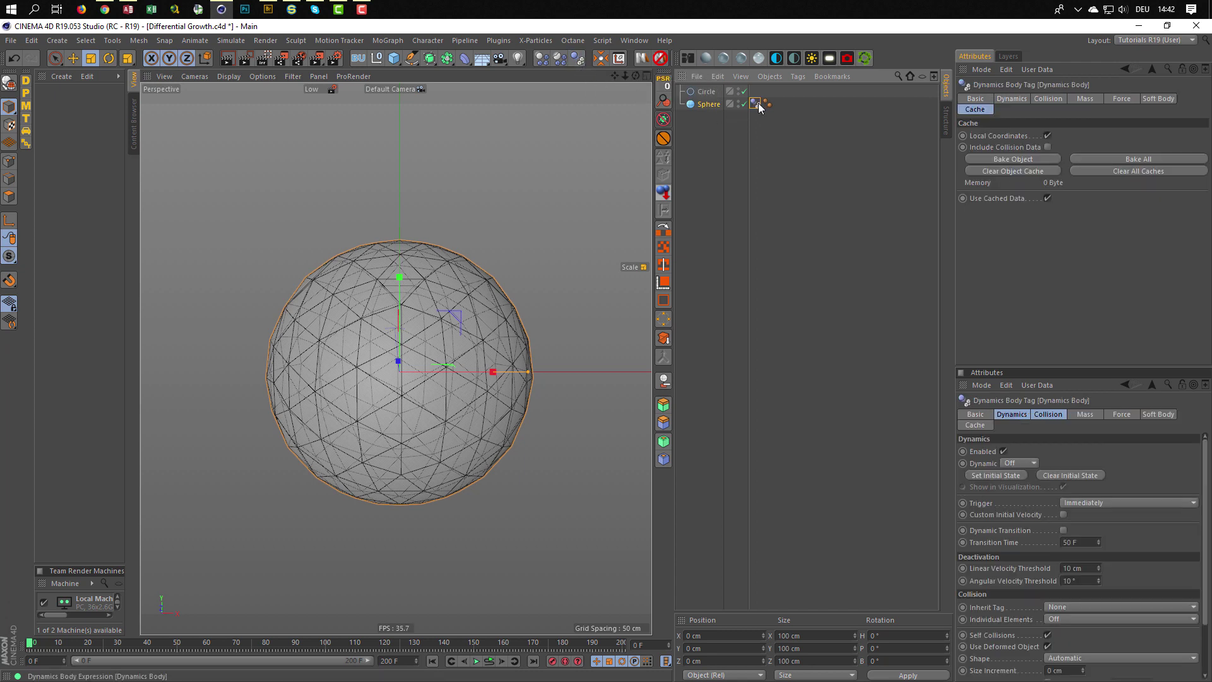
left_click(1048, 99)
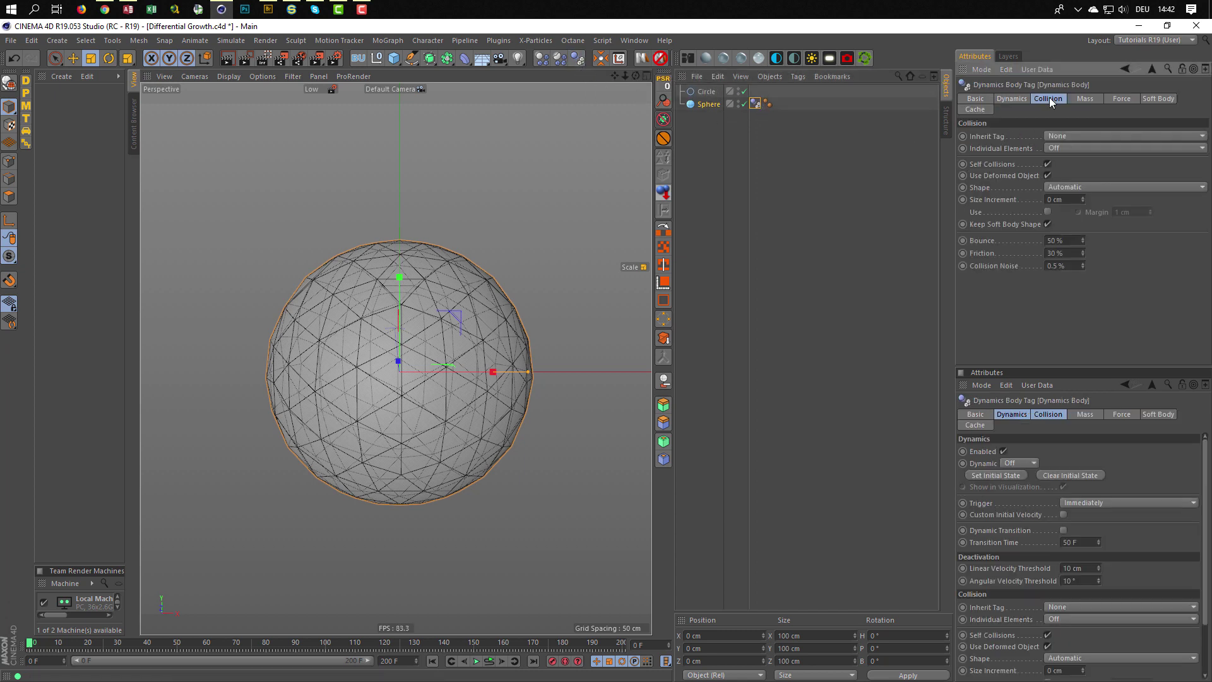
left_click(1067, 184)
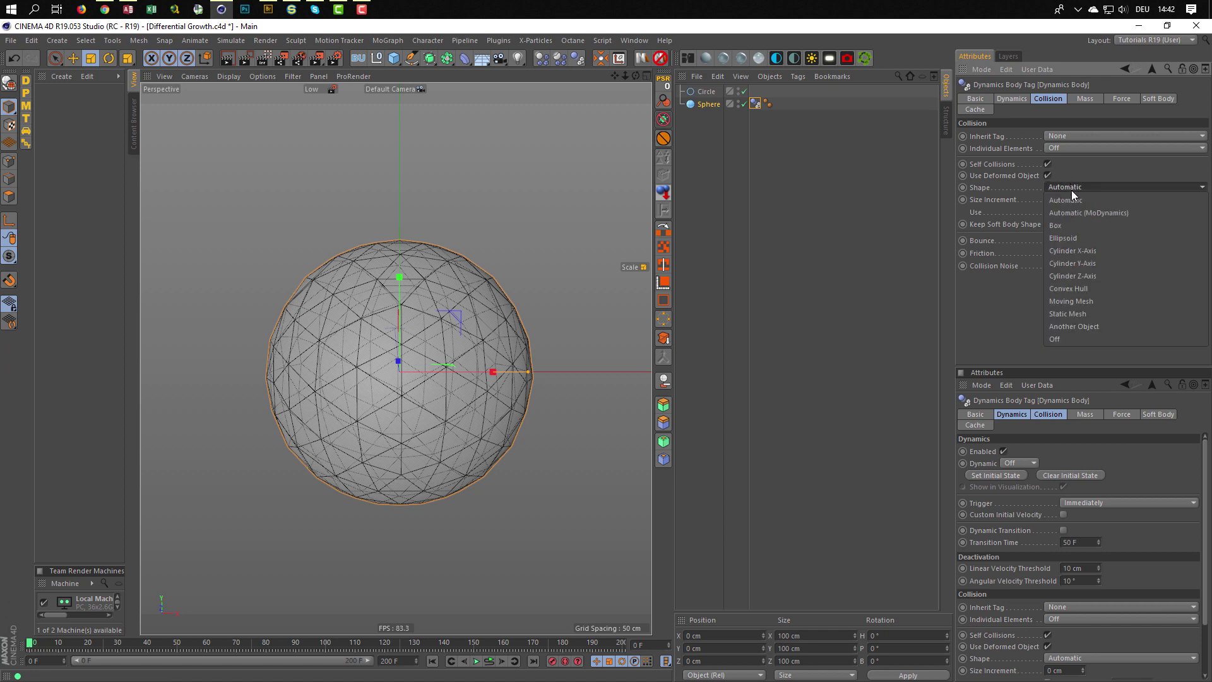
left_click(1080, 314)
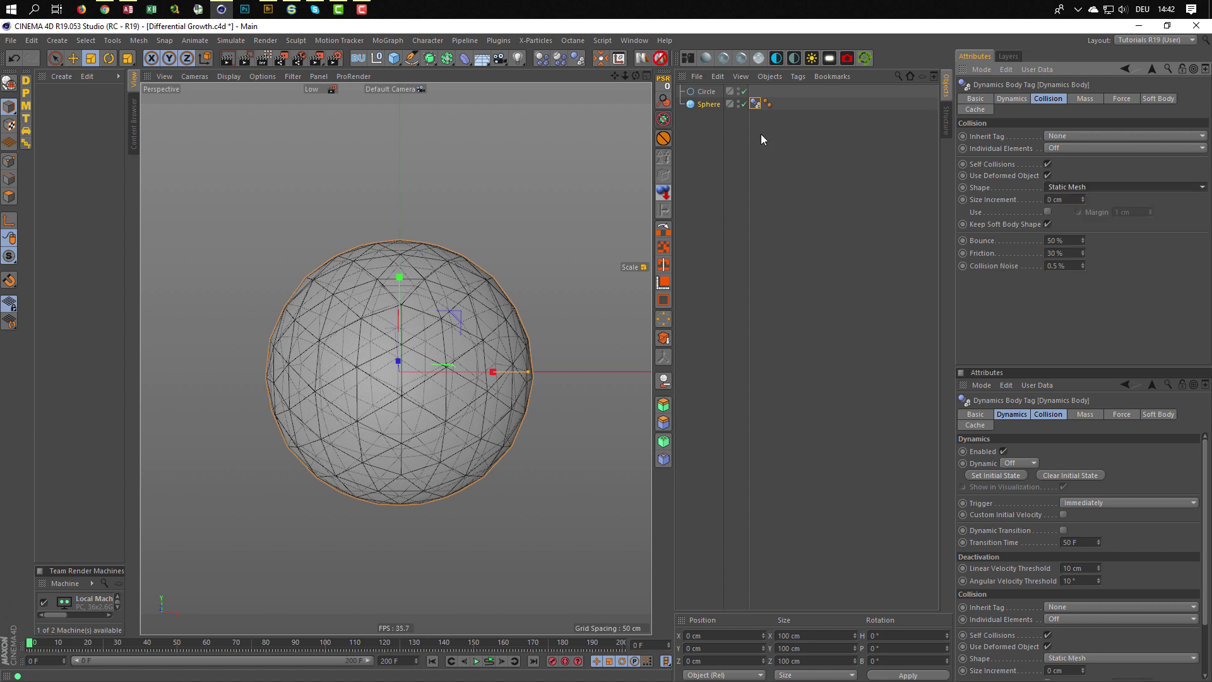
Make the circle a soft body and set bounce and friction to 0% on both the circle's and sphere's dynamics tags
left_click(707, 93)
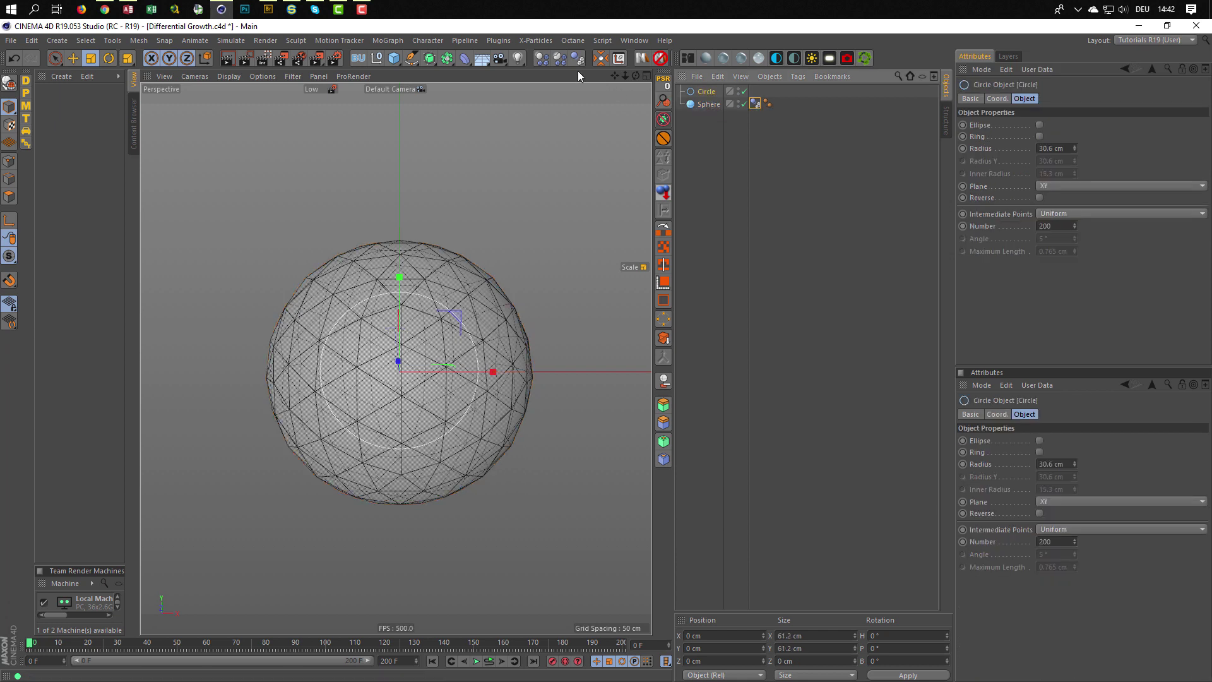
left_click(559, 61)
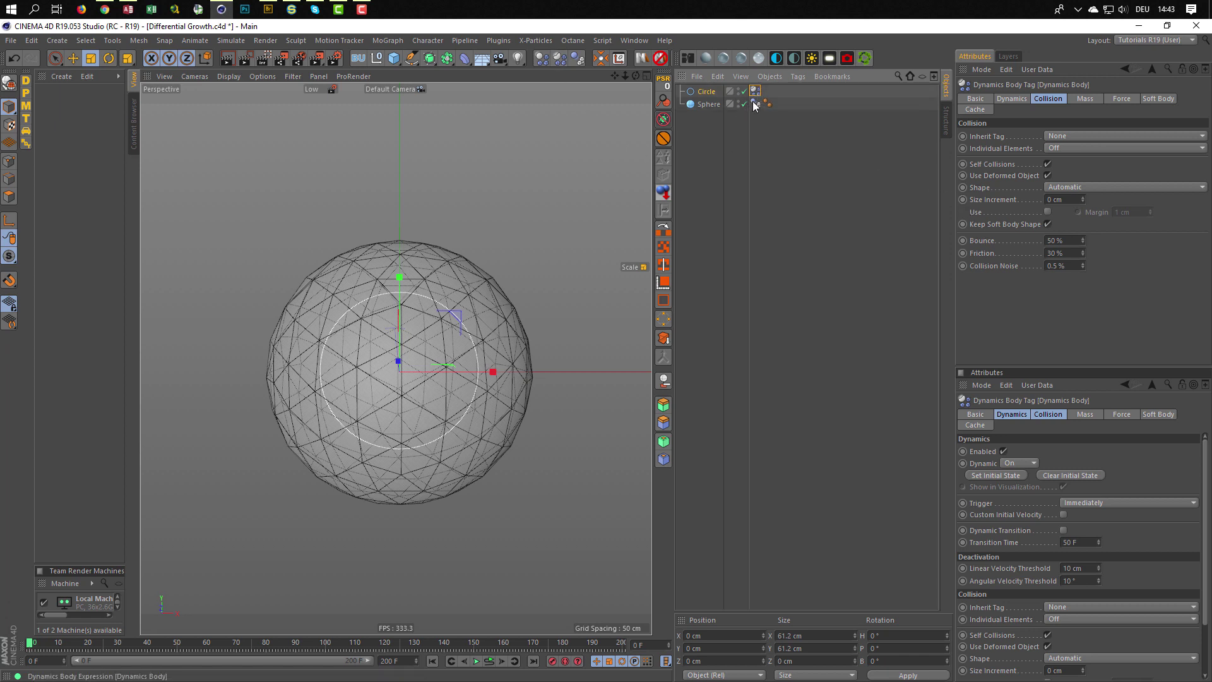
left_click_drag(756, 105, 756, 104, "ctrl")
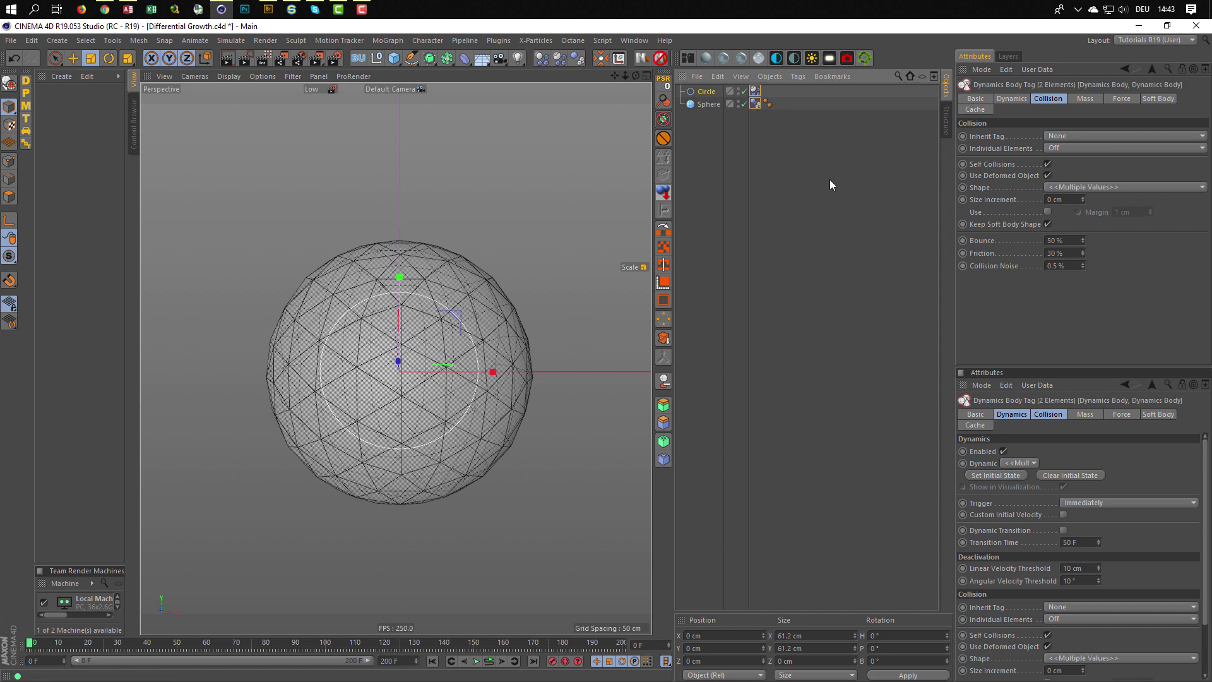
left_click(1073, 240)
type("0")
key("Tab")
type("0")
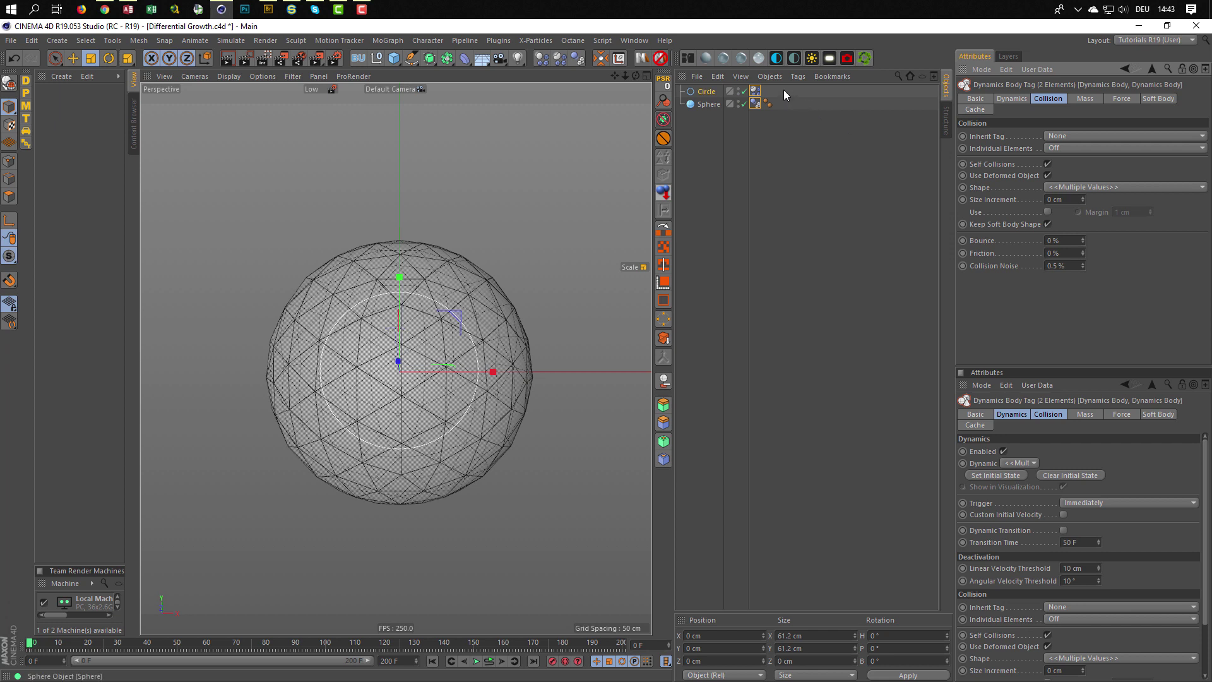
Play the simulation from the start to check how the circle behaves inside the sphere
left_click(754, 93)
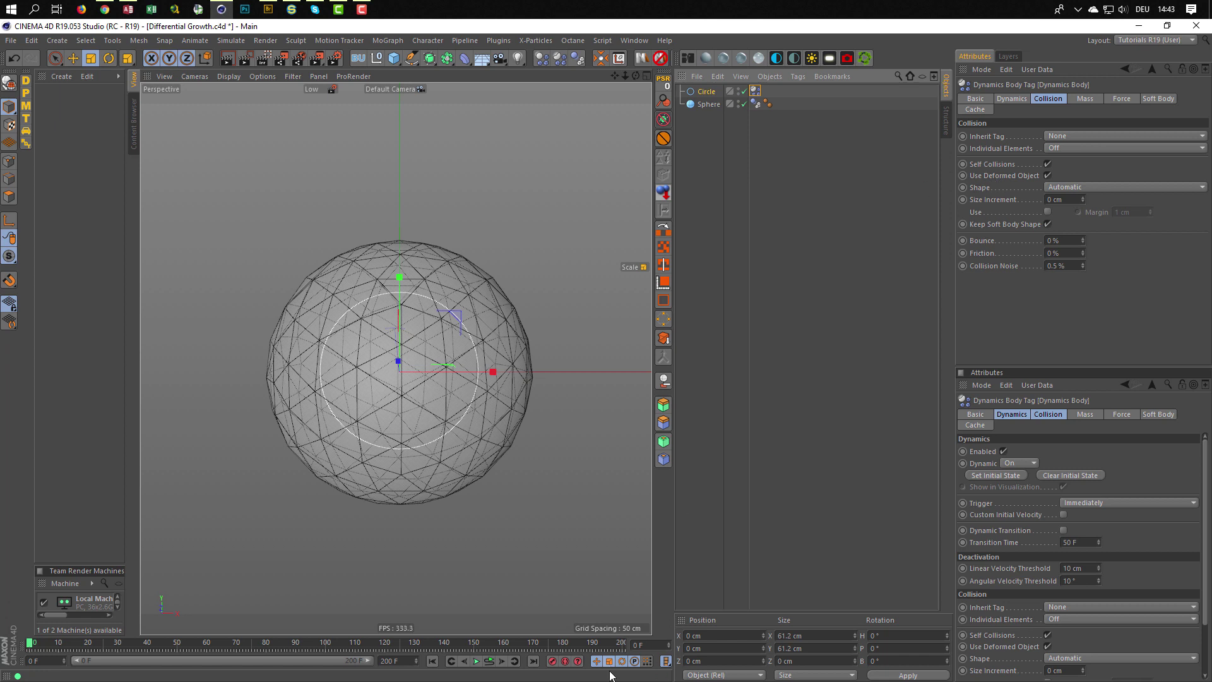
left_click(492, 663)
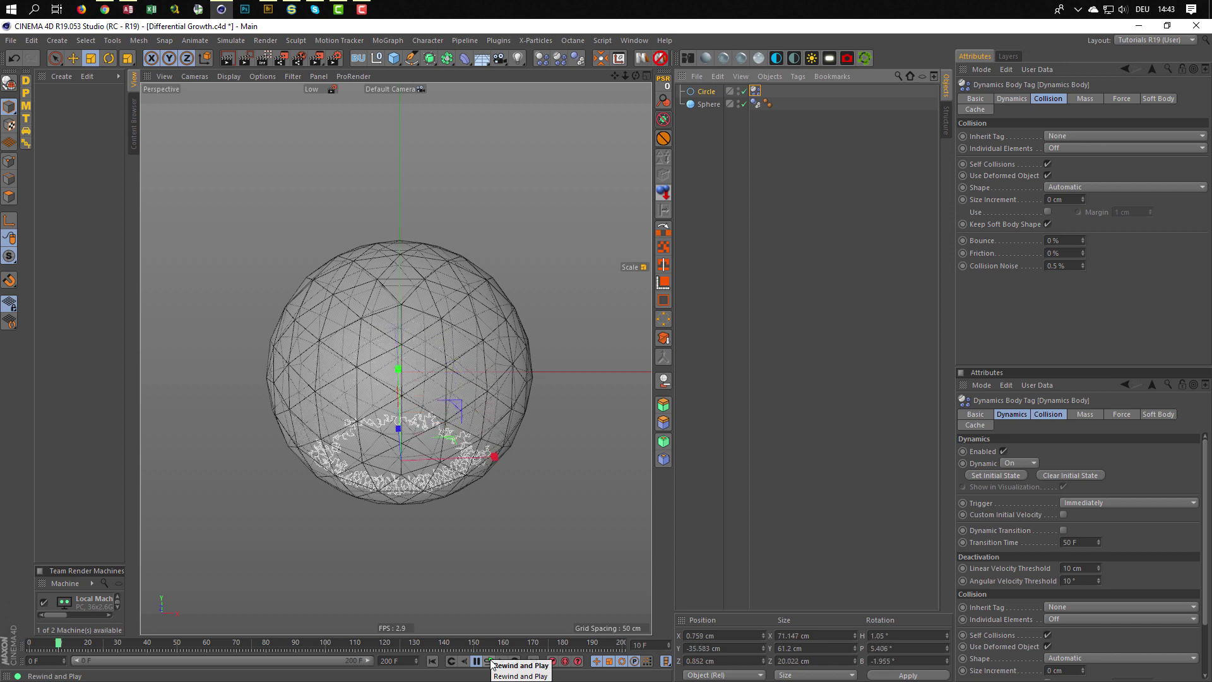
left_click(492, 663)
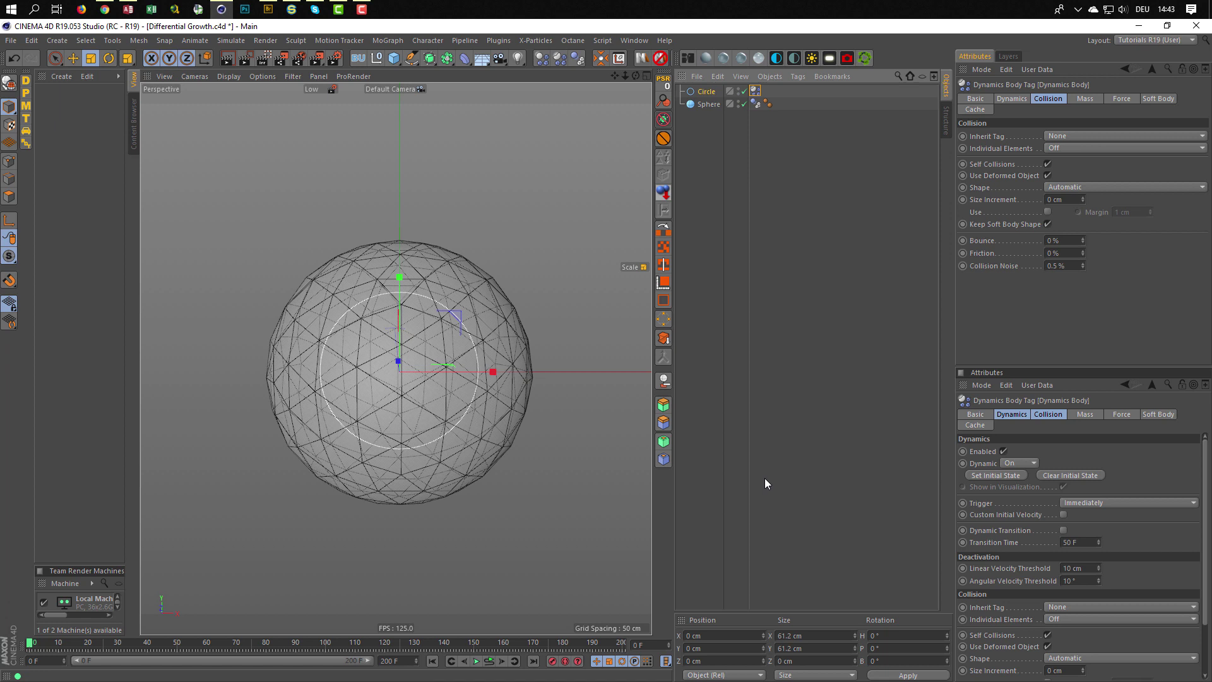
Set the project's dynamics gravity to 0 and steps per frame to 20, and test-play the simulation
key("ctrl+d")
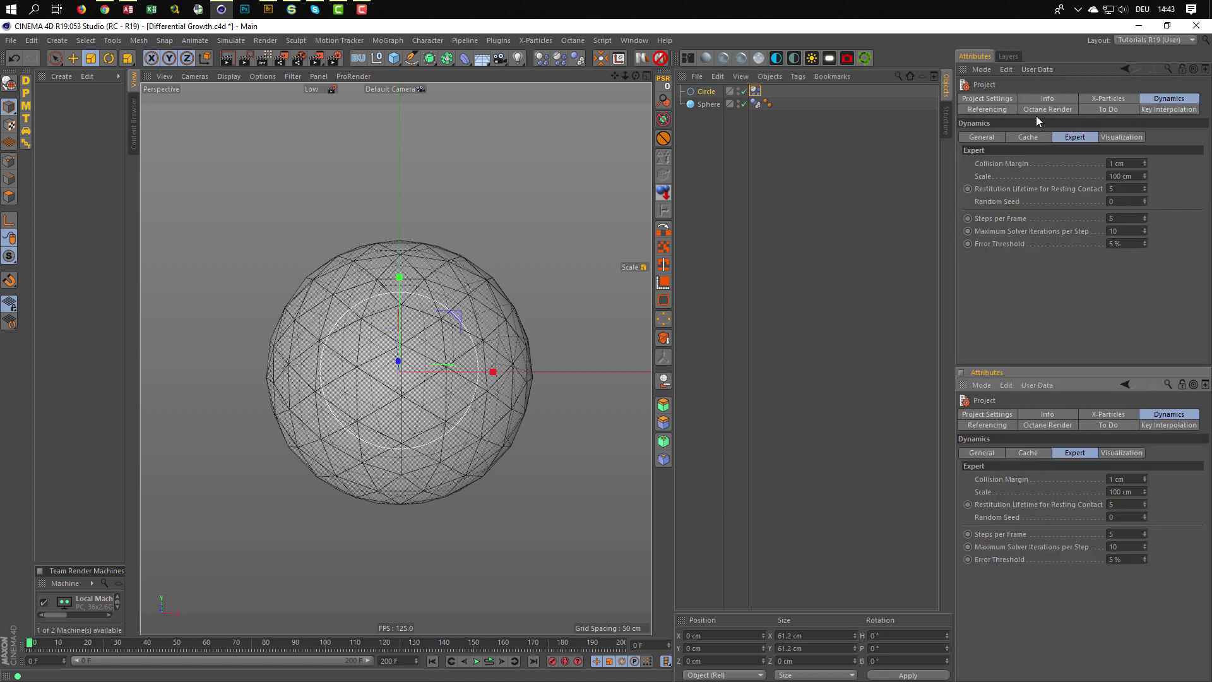
left_click(979, 138)
left_click(1072, 204)
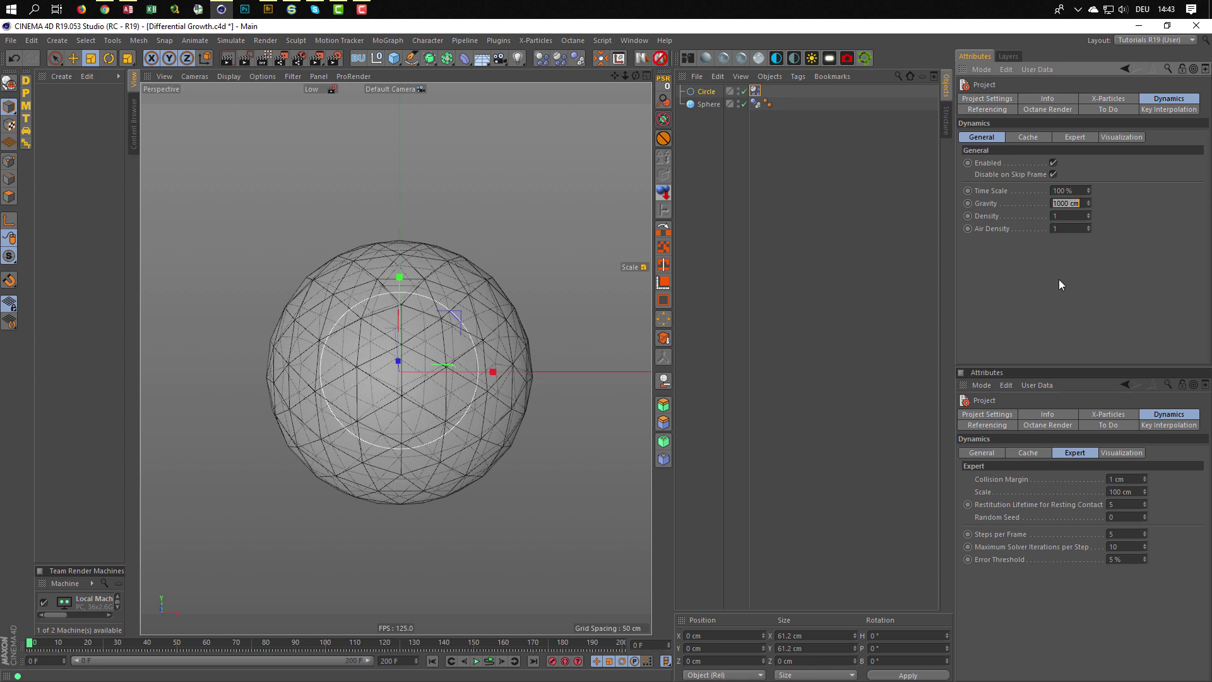
type("0")
key("Return")
left_click(1074, 137)
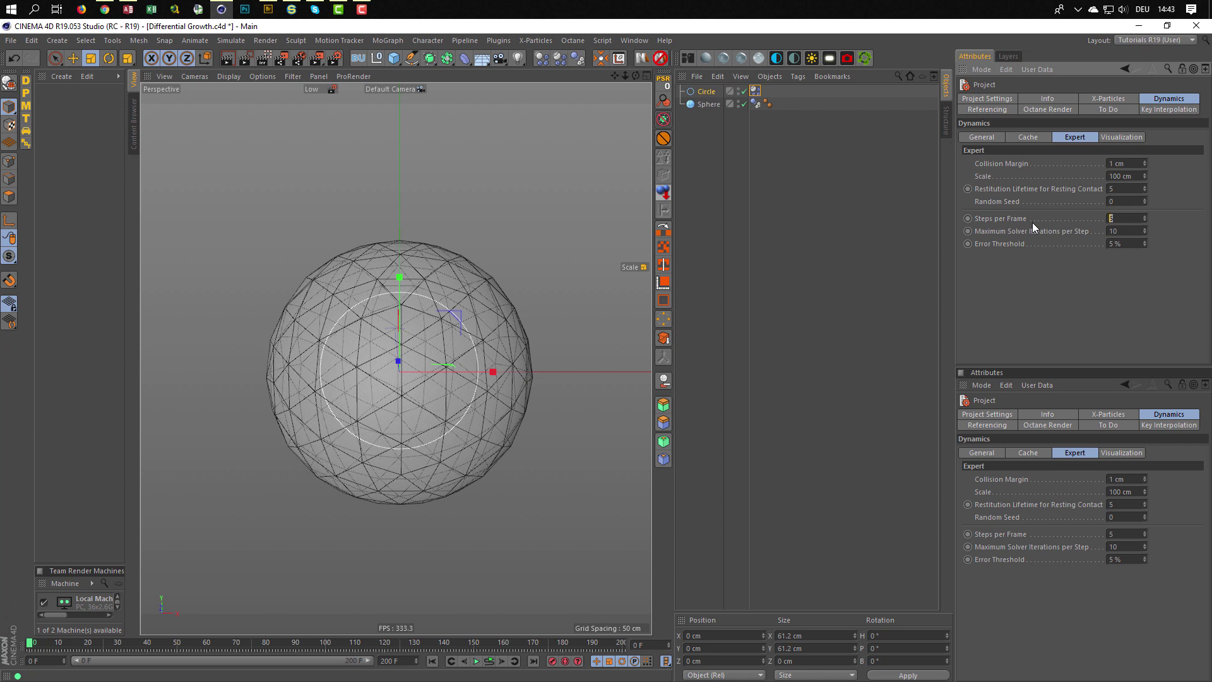
type("20")
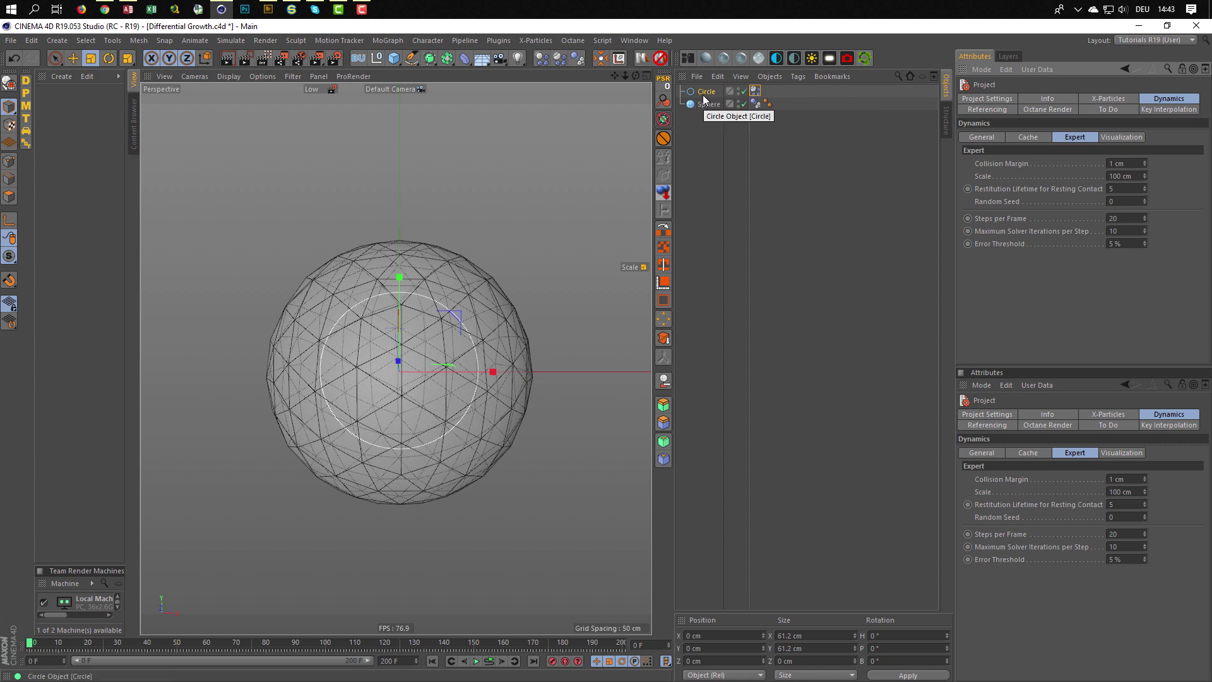
left_click(491, 662)
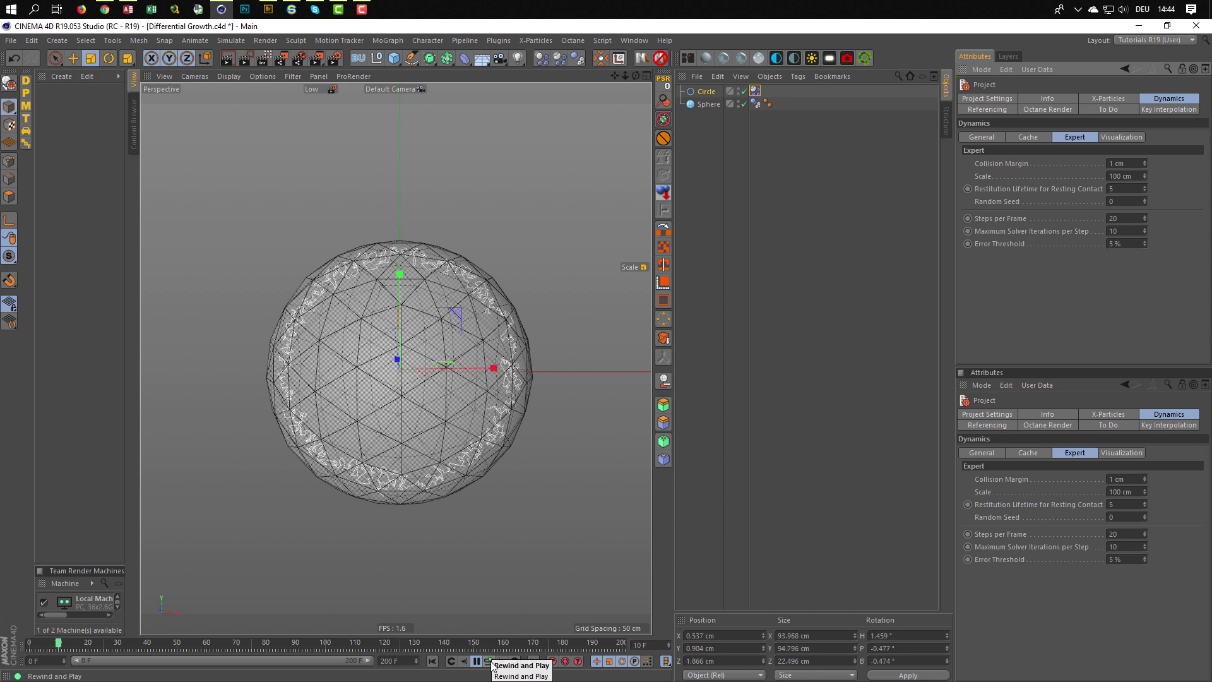
left_click(490, 662)
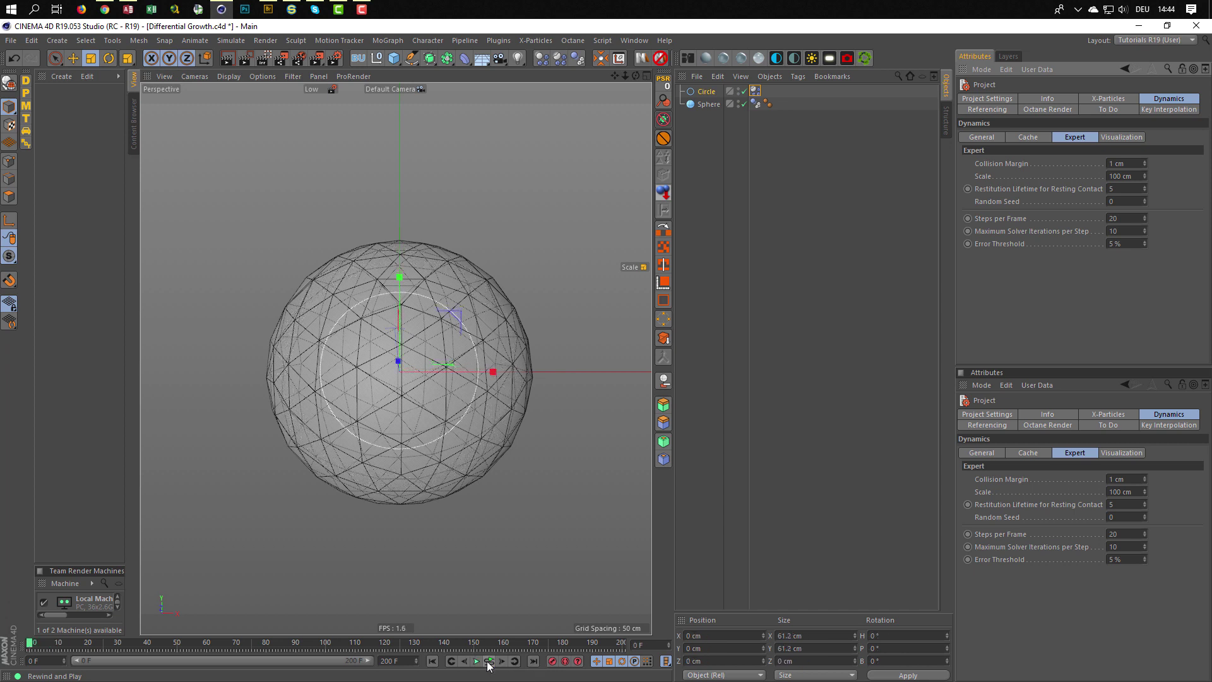
Enable a custom collision margin on the circle's dynamics tag and raise it to 5 cm while the simulation plays
left_click(756, 91)
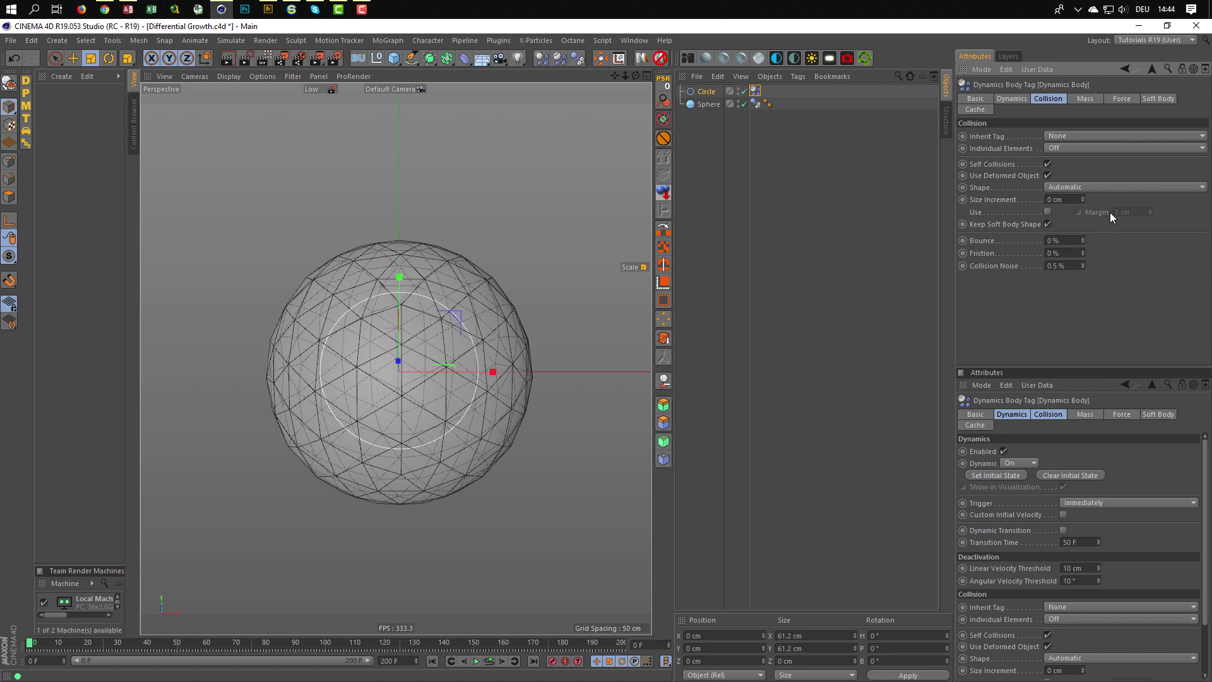
left_click(1047, 212)
left_click(489, 661)
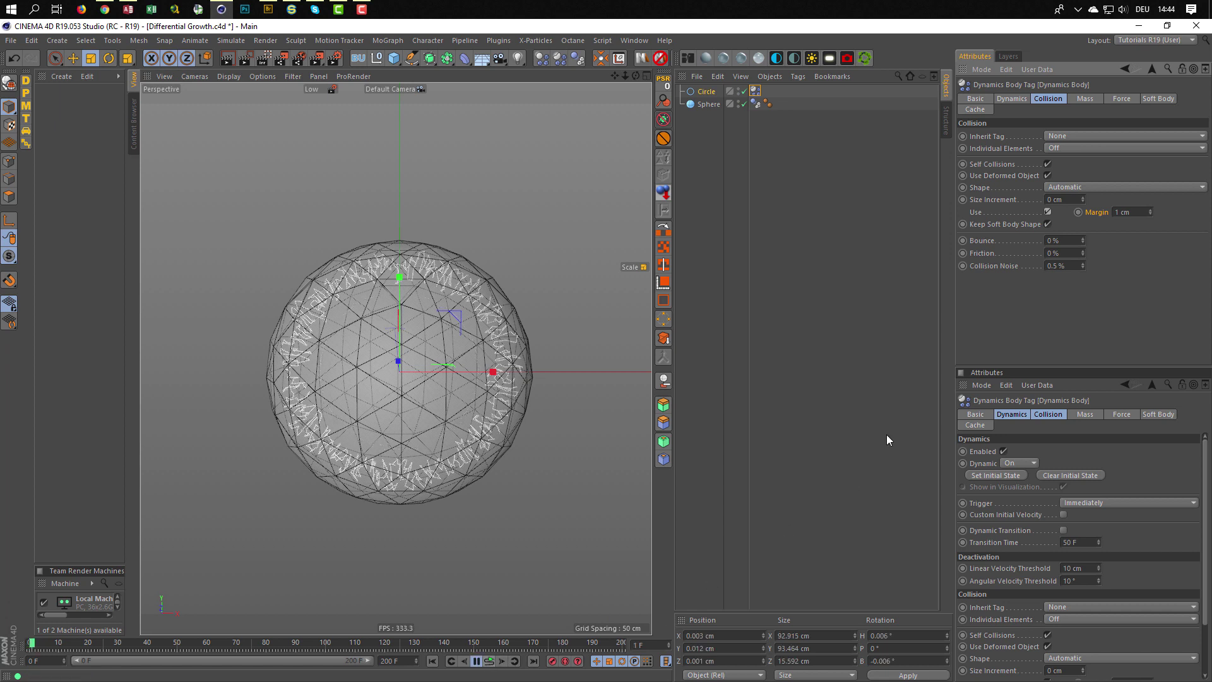
left_click(1150, 210)
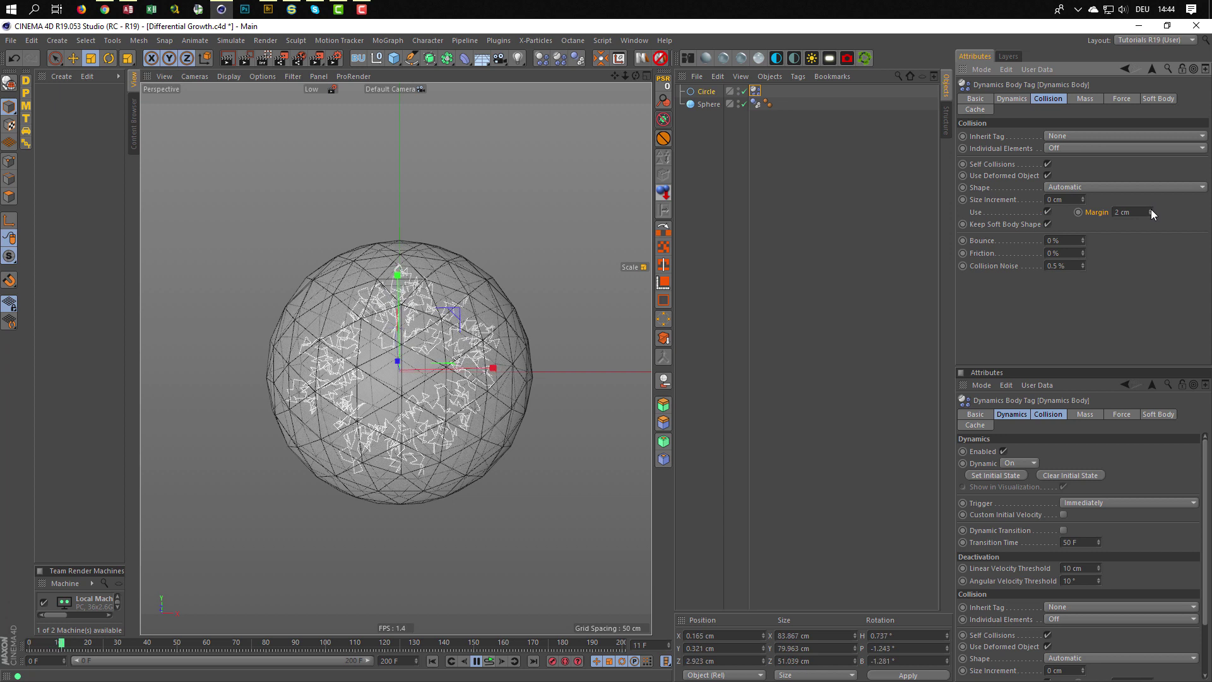
left_click(1149, 209)
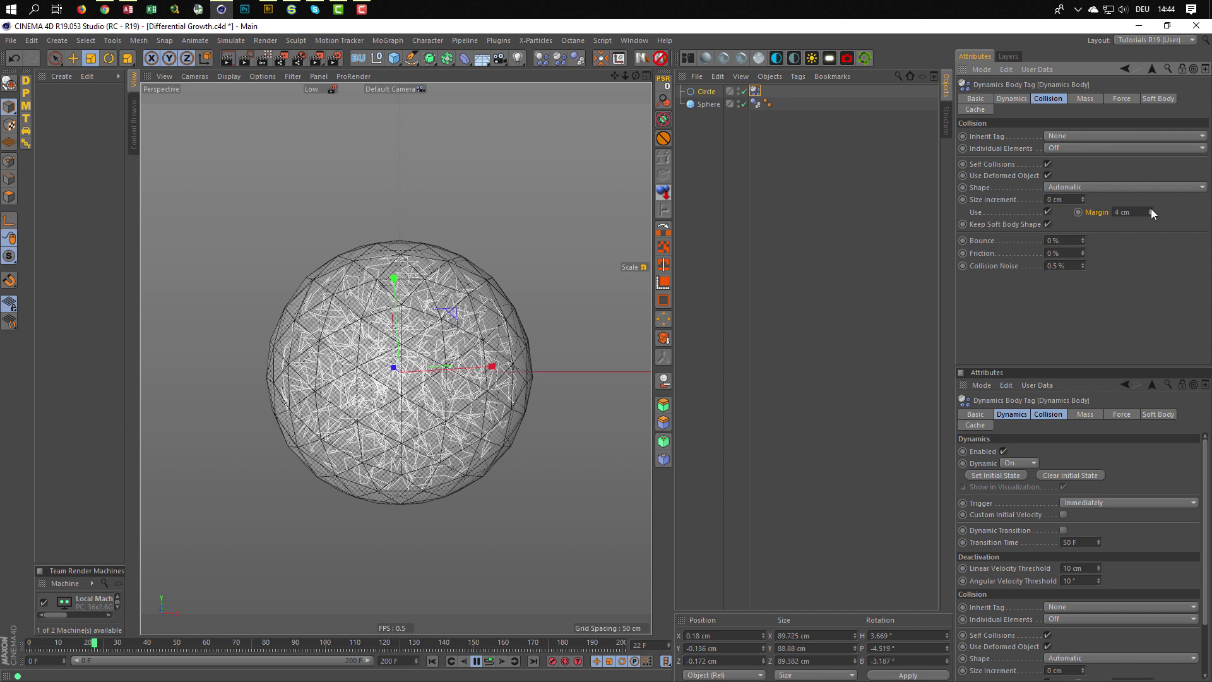
left_click(1150, 209)
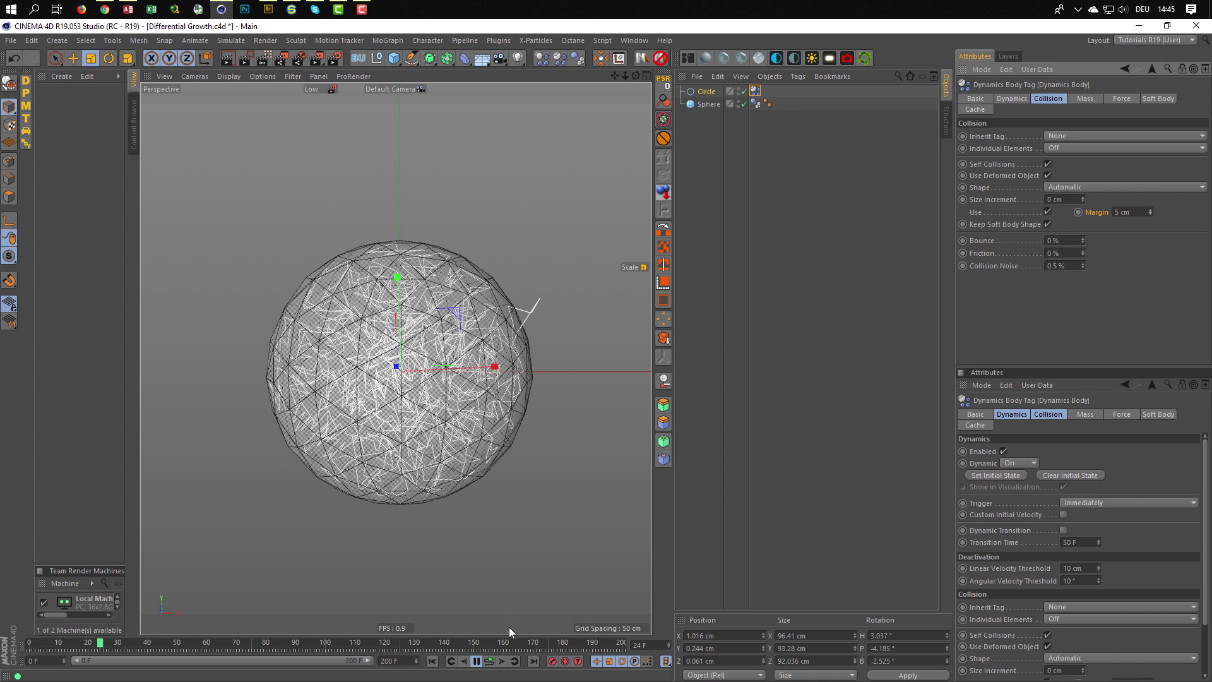
left_click(490, 662)
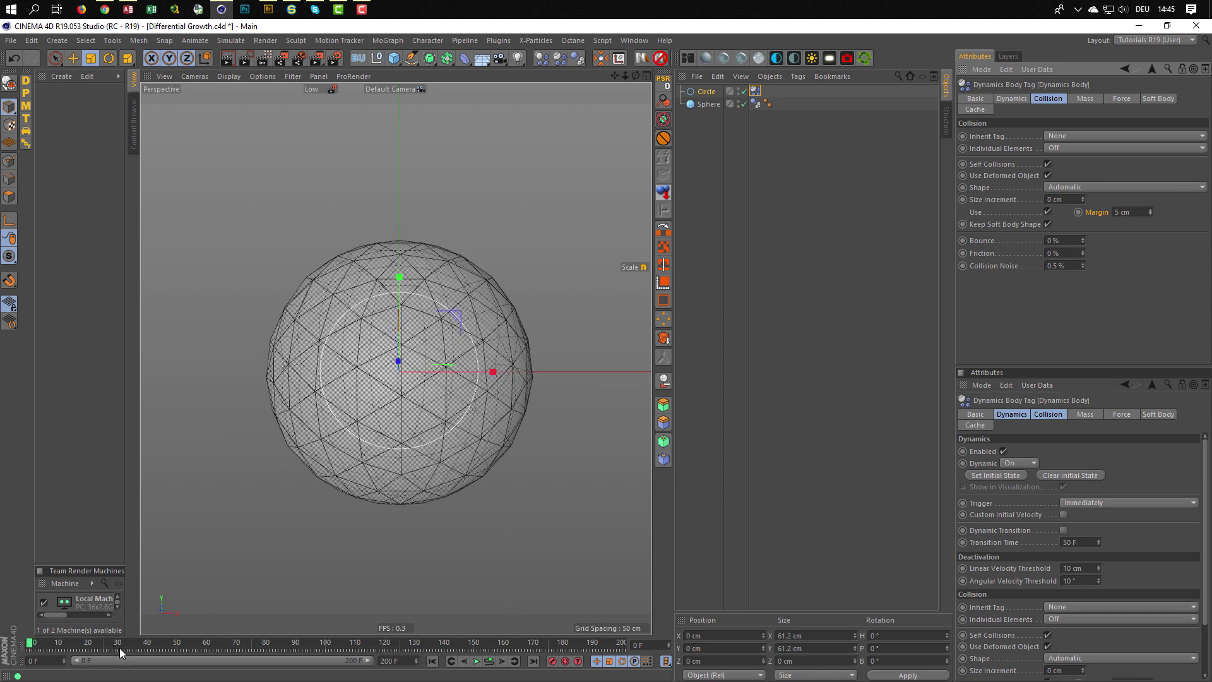
Shorten the project's timeline to end at frame 30
left_click_drag(392, 660, 364, 679)
type("30")
key("Return")
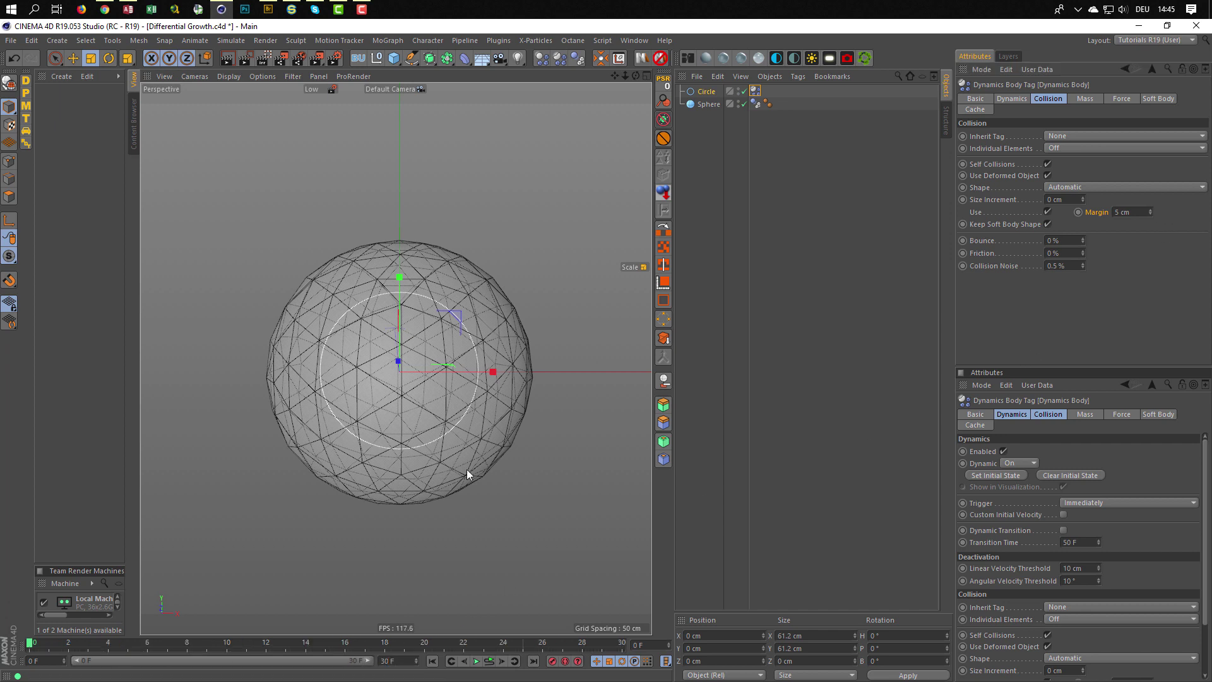
Set the circle's collision margin to 0.1 cm and keyframe it at frame 0
double_click(1122, 212)
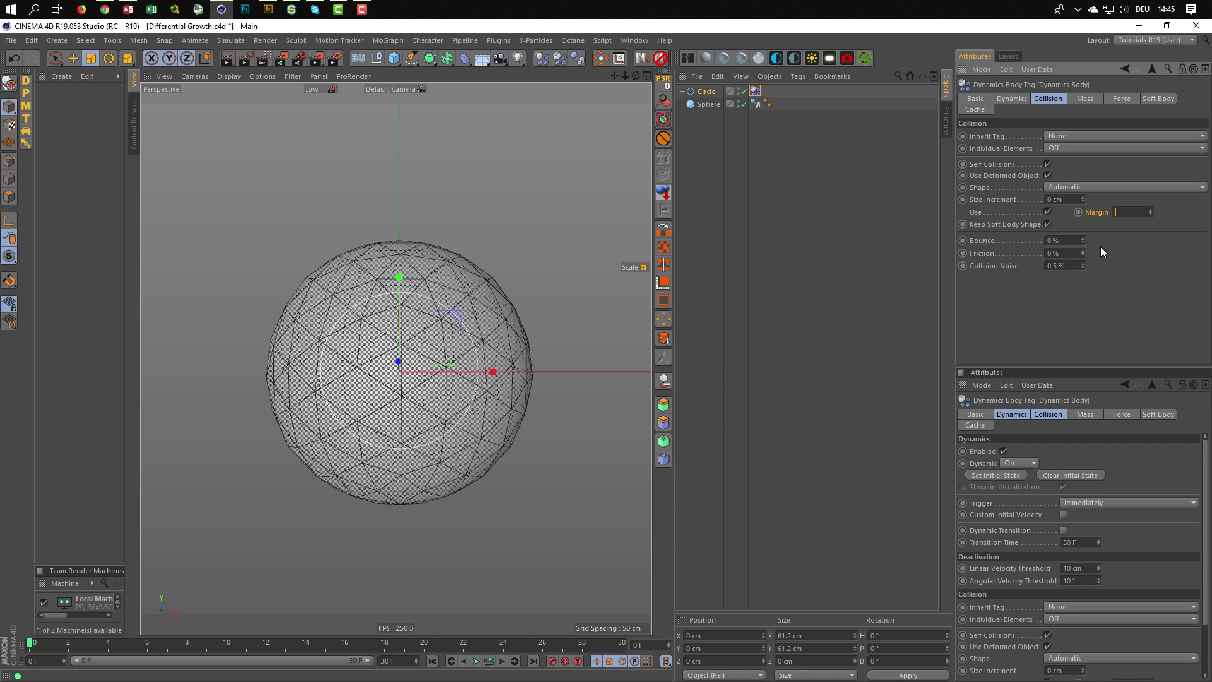
key("Return")
left_click(1078, 212, "ctrl")
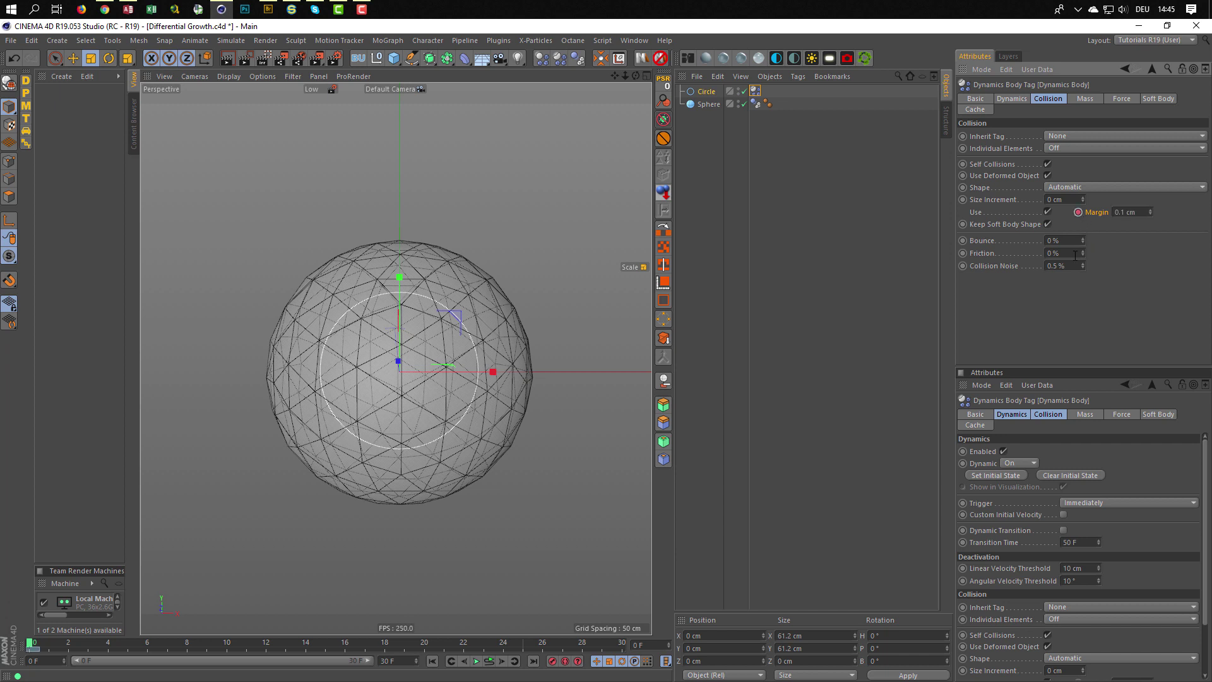
Keyframe the circle's collision margin at 5 cm on frame 30
left_click(650, 644)
type("30")
key("Return")
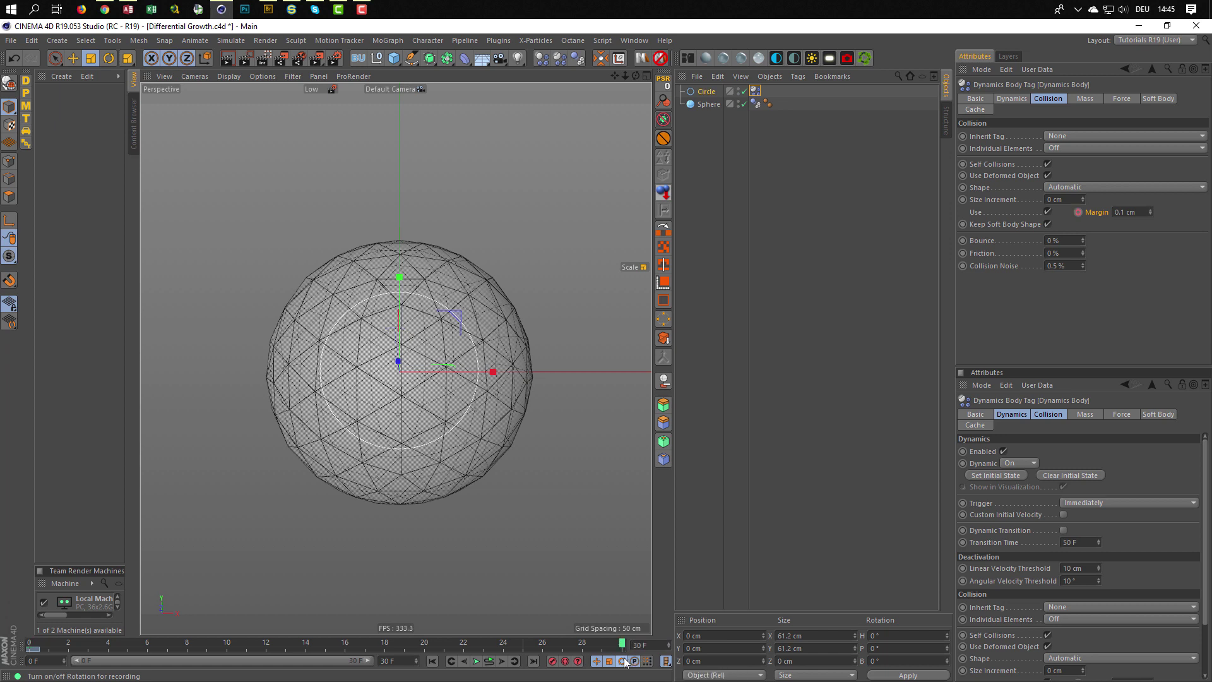
left_click(1144, 211)
type("5")
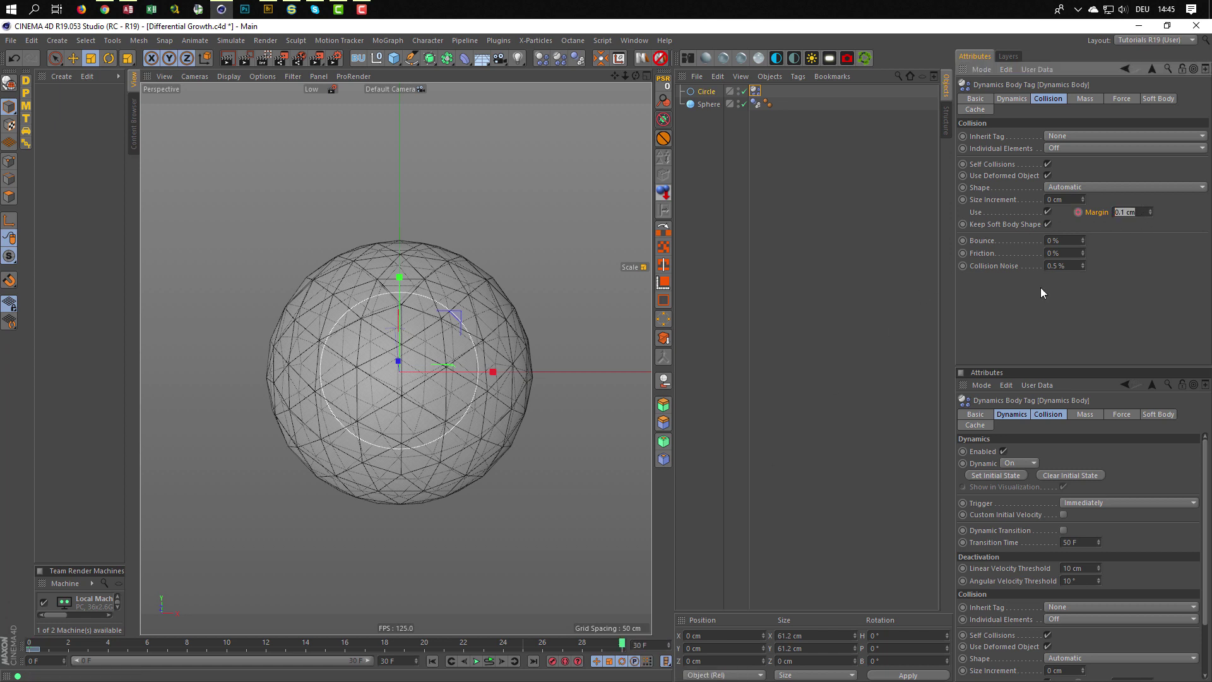
key("Return")
left_click(1078, 212, "ctrl")
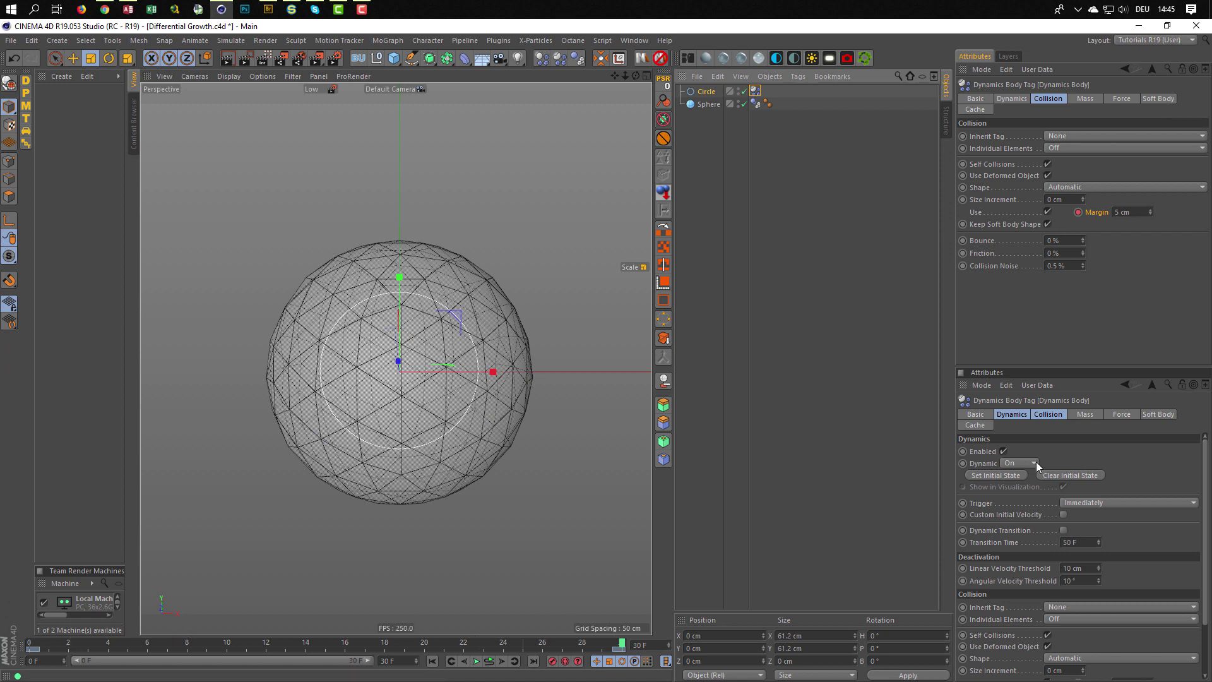
Bake the circle's dynamics into its object cache and scrub the timeline to frame 25
left_click(975, 110)
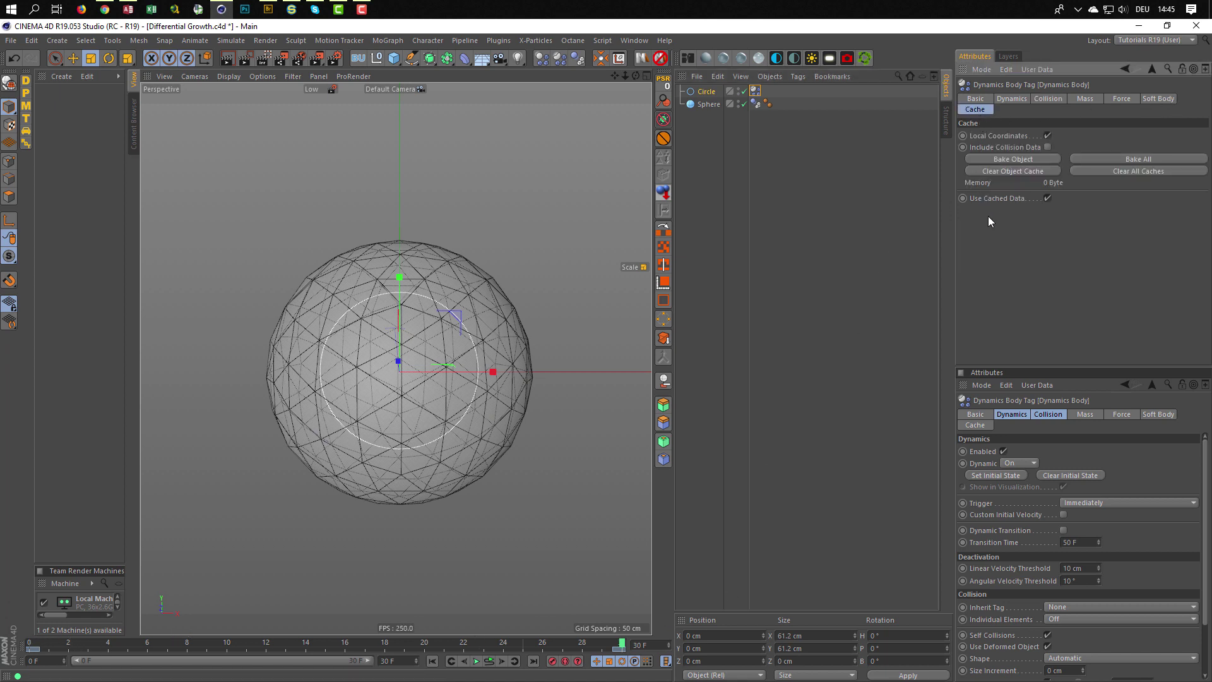
left_click(1010, 156)
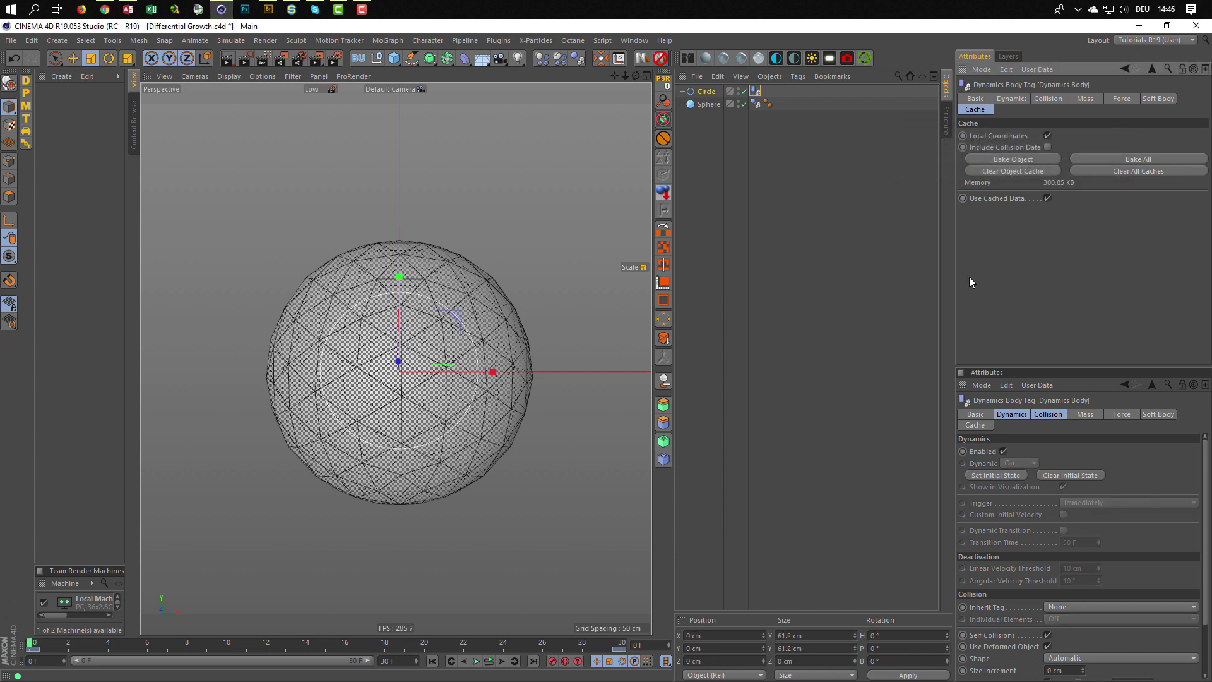
left_click_drag(29, 644, 518, 652)
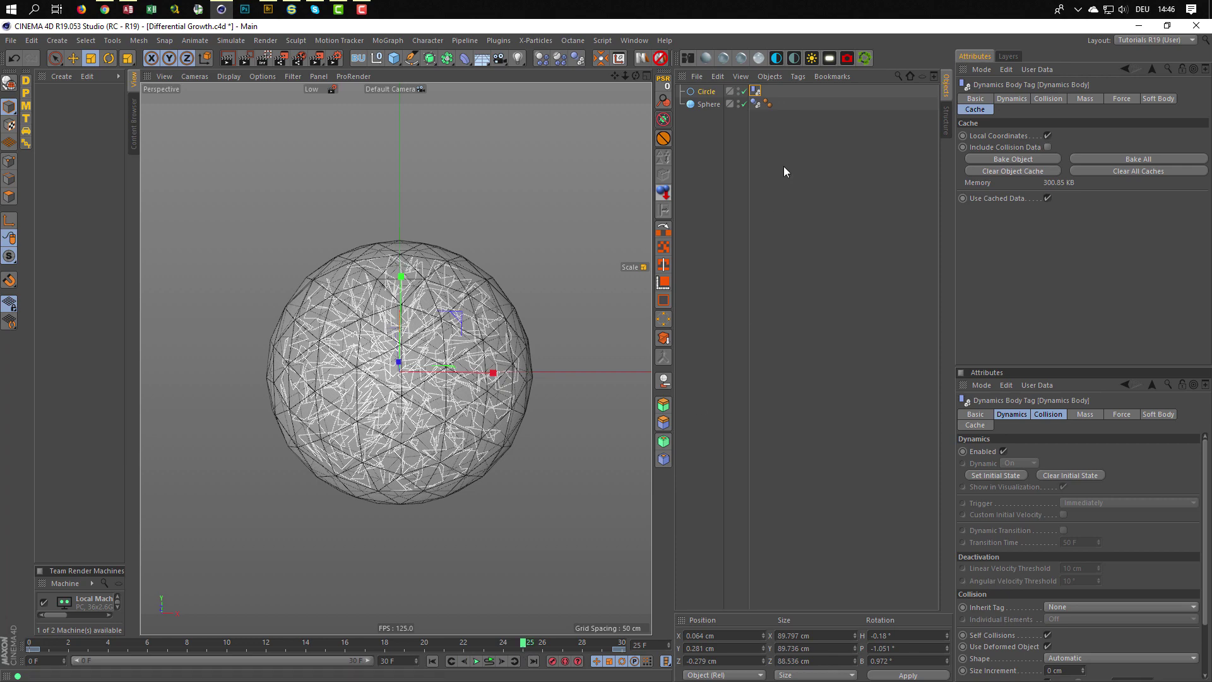
Hide the sphere in the viewport and inspect the grown spline from several angles at frame 27
double_click(738, 103)
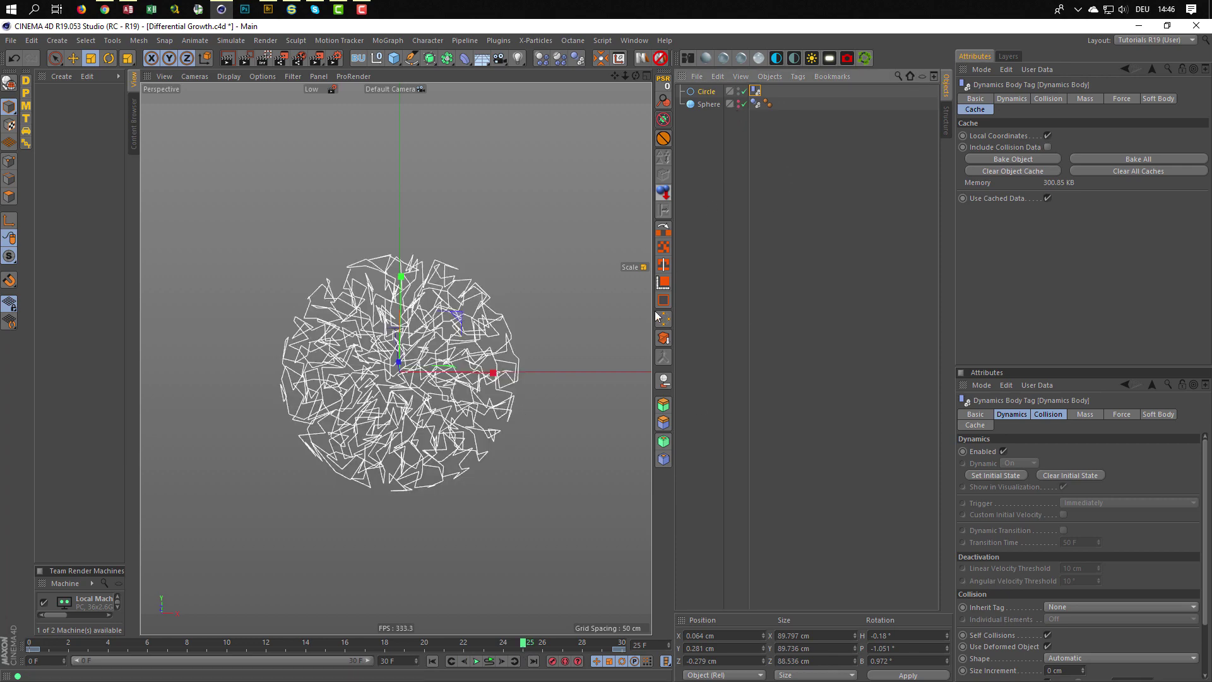
left_click_drag(438, 407, 537, 601, "alt")
left_click_drag(530, 641, 571, 639)
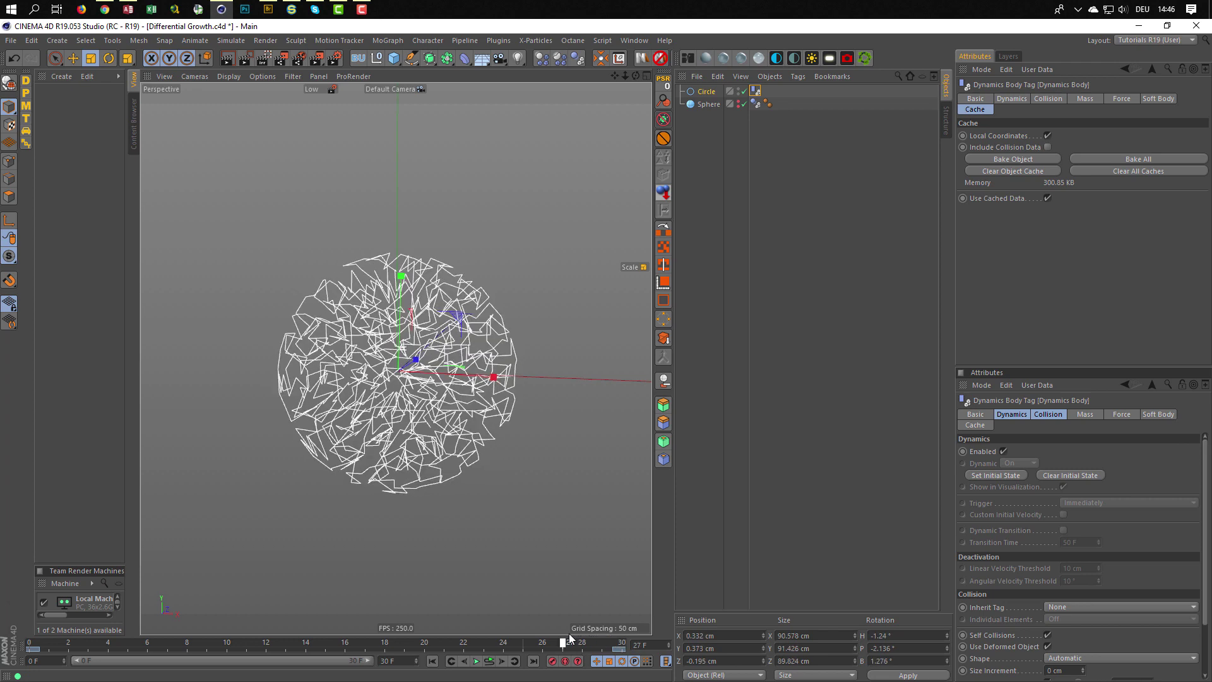
left_click_drag(442, 379, 418, 374, "alt")
right_click_drag(418, 373, 468, 345, "alt")
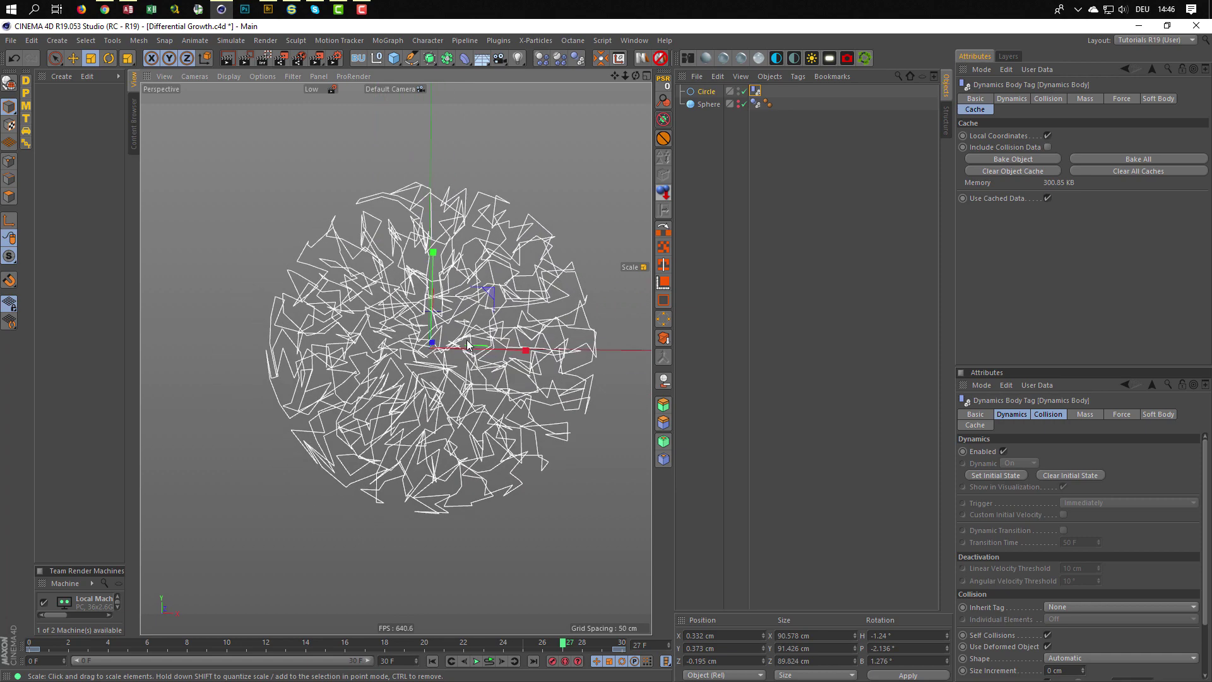
left_click_drag(468, 345, 421, 372, "alt")
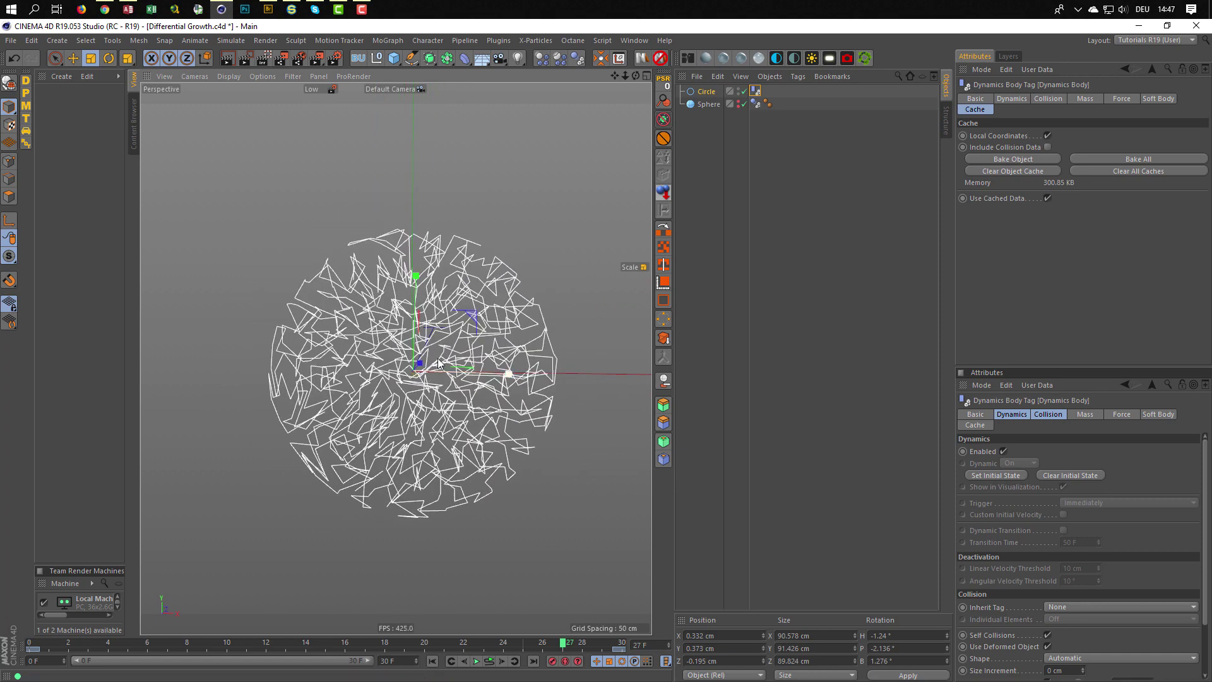
Add an n-Side spline and set its radius to 2 cm
left_click(414, 60)
left_click(533, 146)
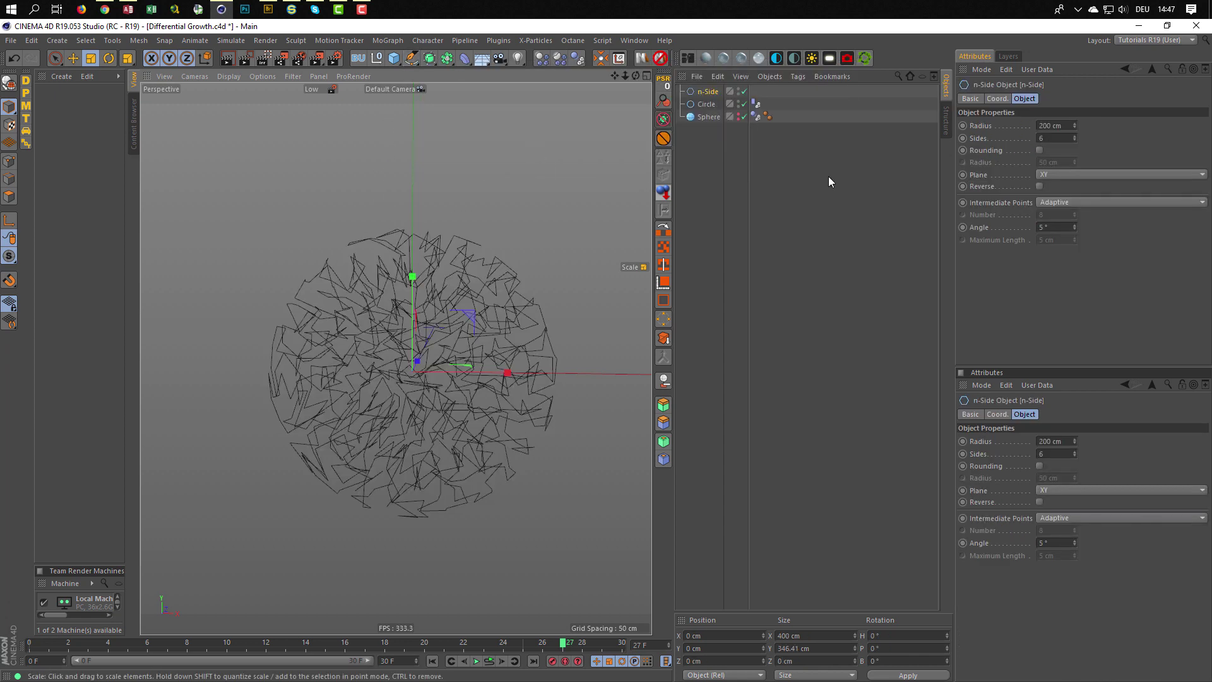
left_click(1053, 126)
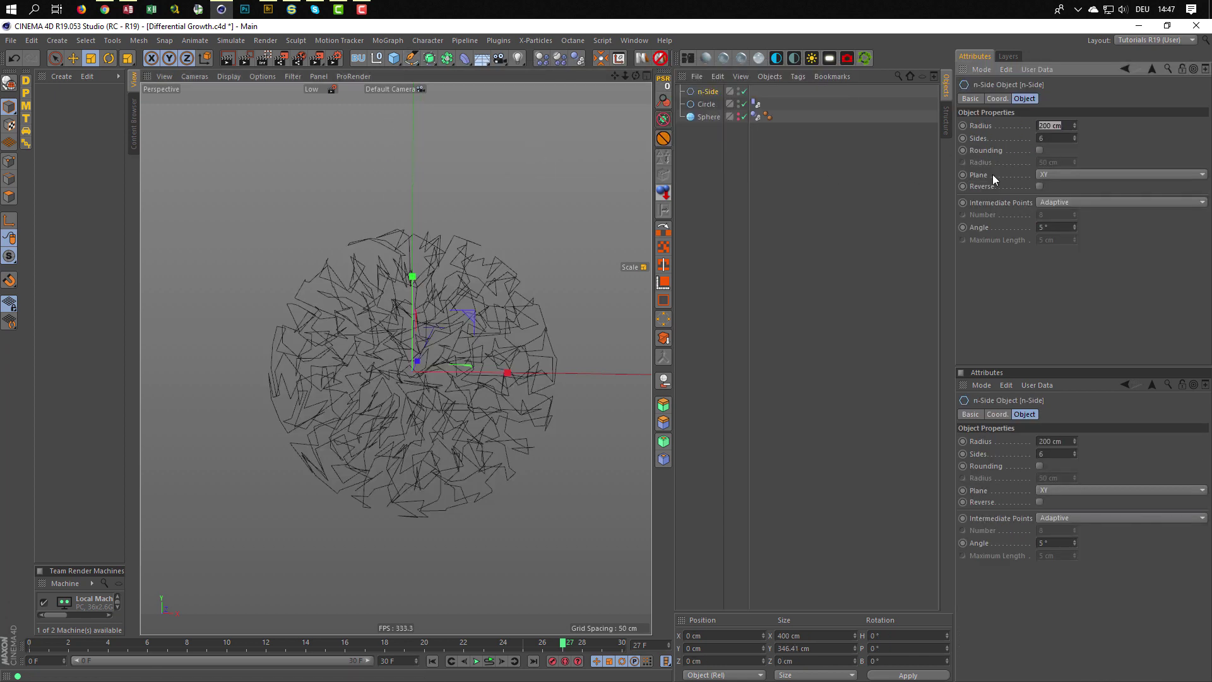
type("3")
key("Return")
left_click(1058, 125)
type("2")
key("Return")
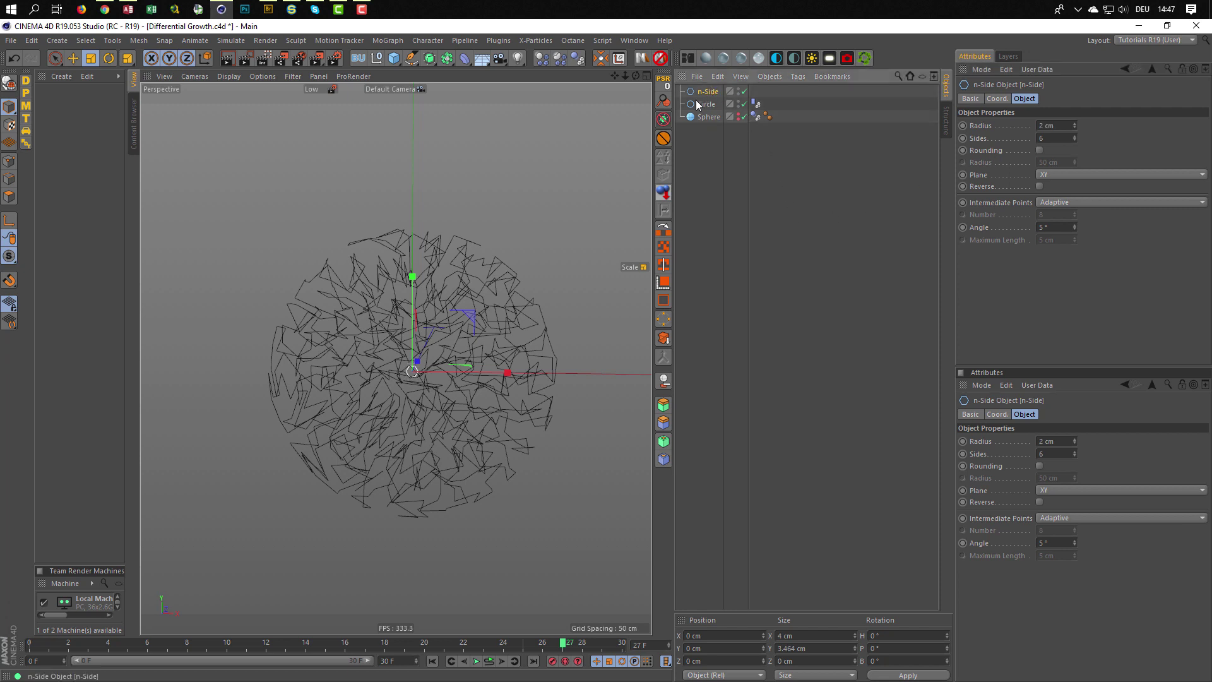
Create a Sweep object with the n-Side as its profile and the circle as its path
left_click_drag(429, 58, 489, 123)
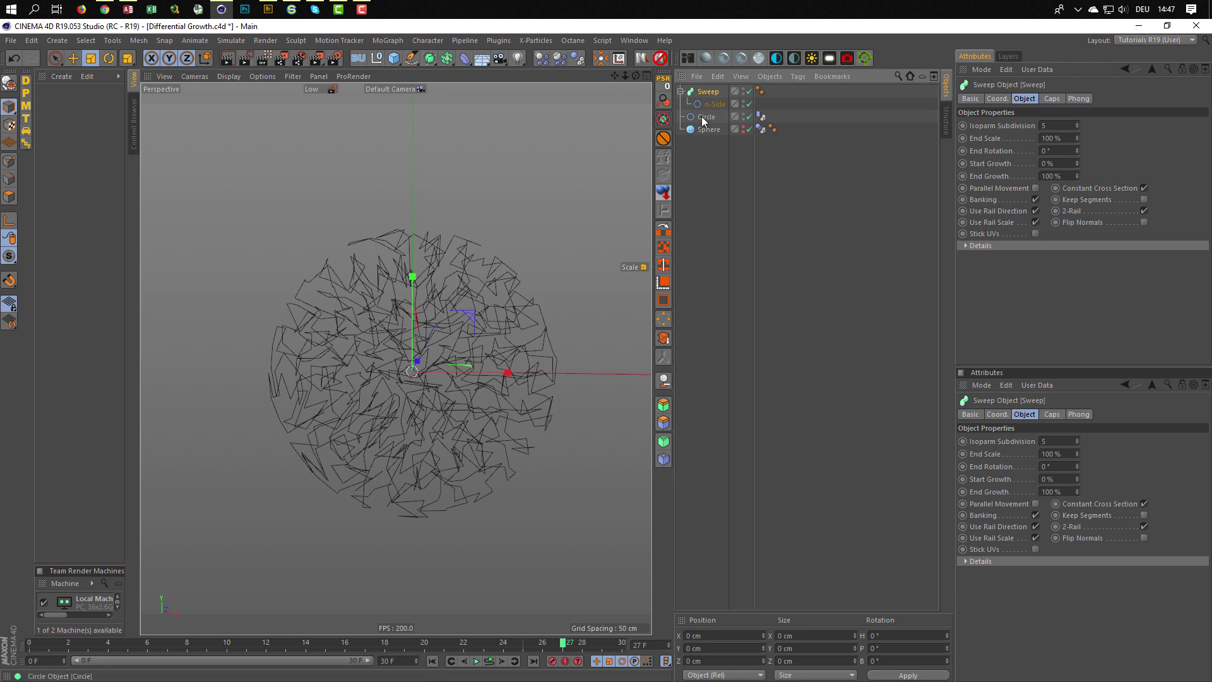
left_click_drag(705, 120, 709, 111)
left_click_drag(469, 314, 392, 316, "alt")
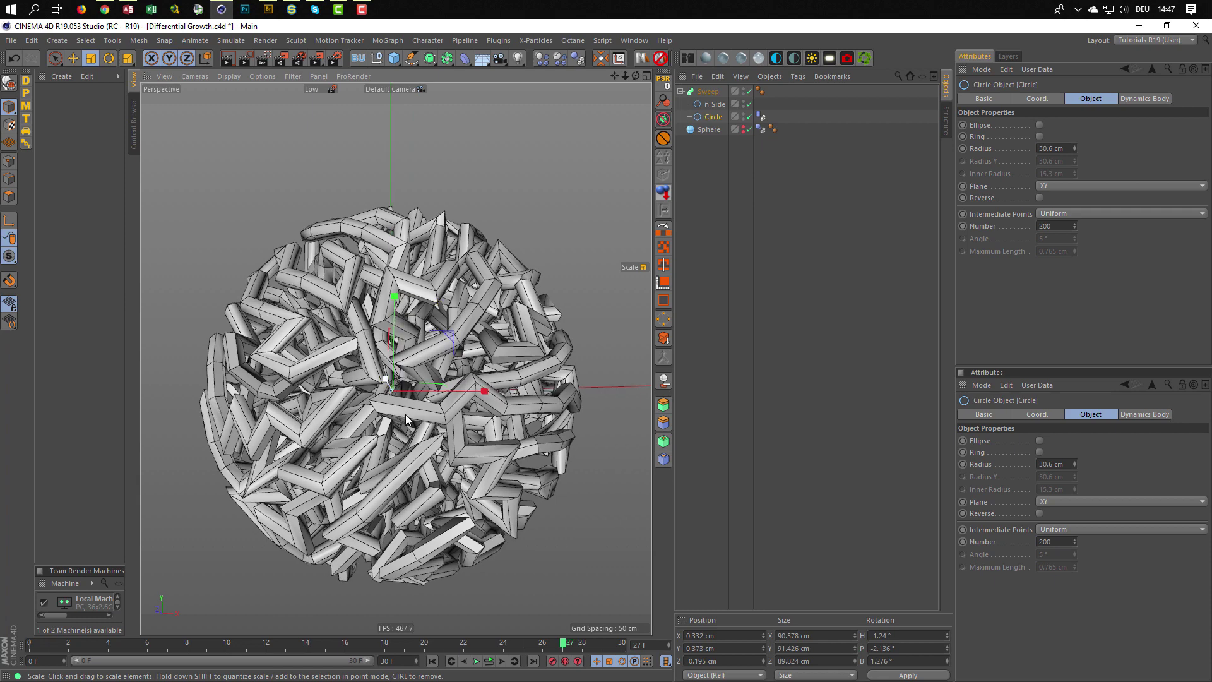
left_click_drag(426, 457, 407, 383, "alt")
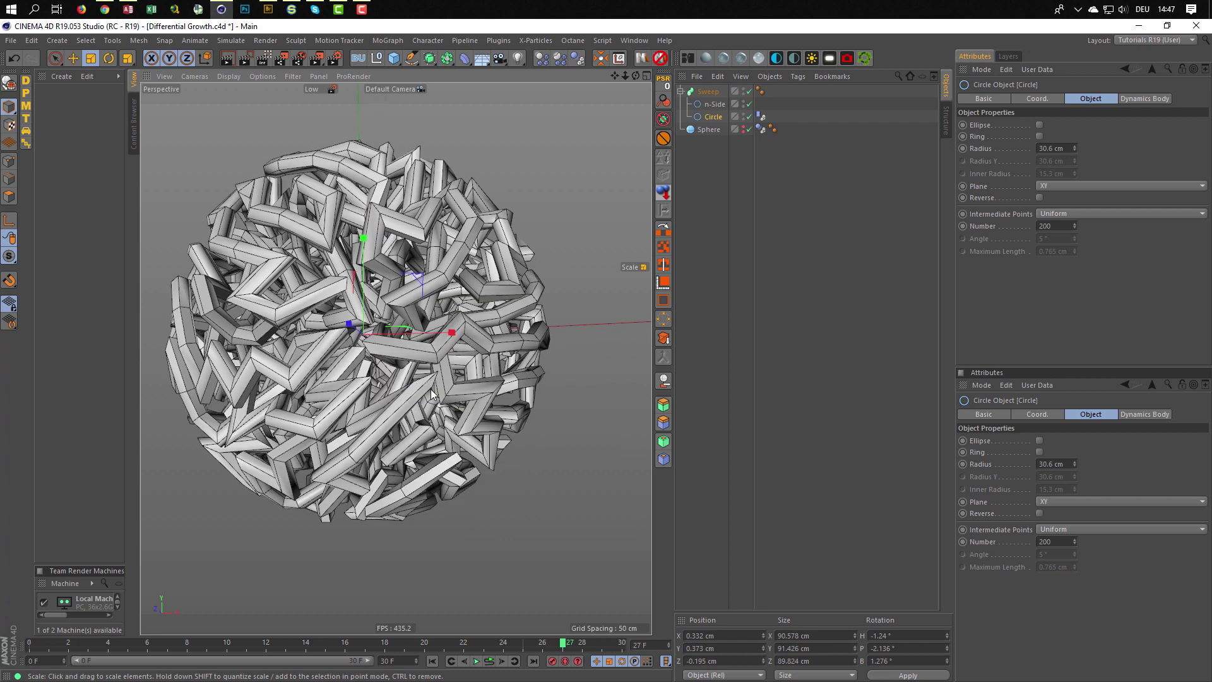
Turn off Constant Cross Section on the Sweep and place the Sweep inside a new Subdivision Surface
left_click(713, 92)
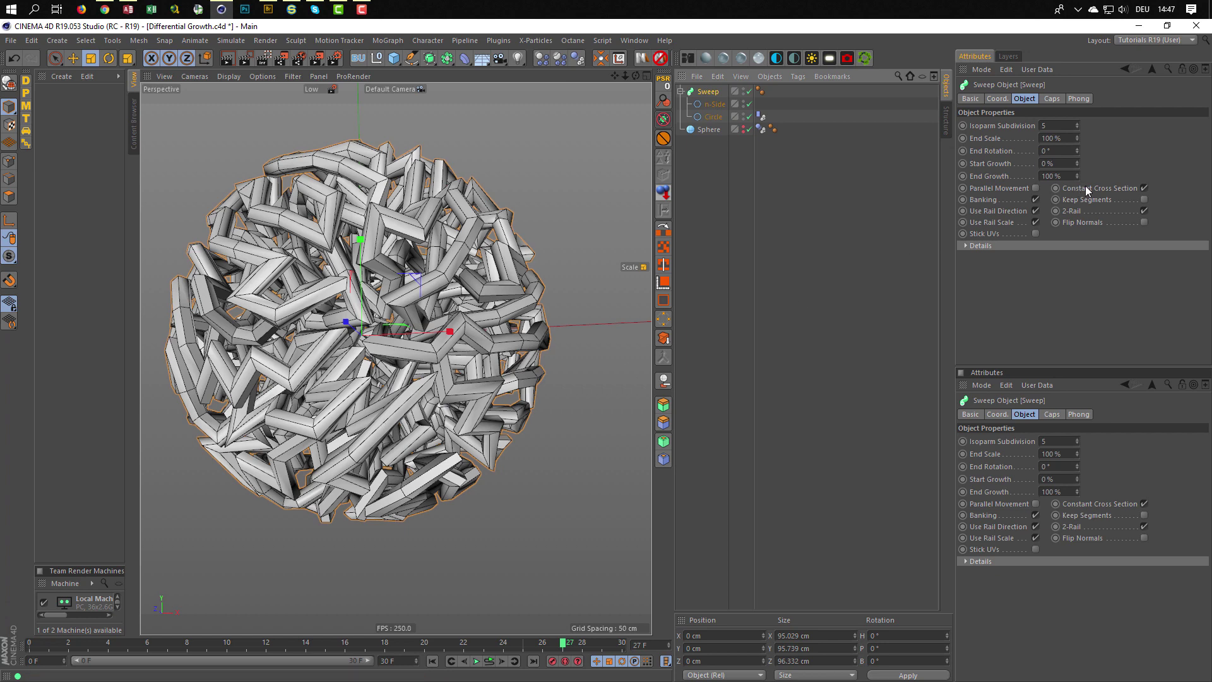
left_click(1143, 188)
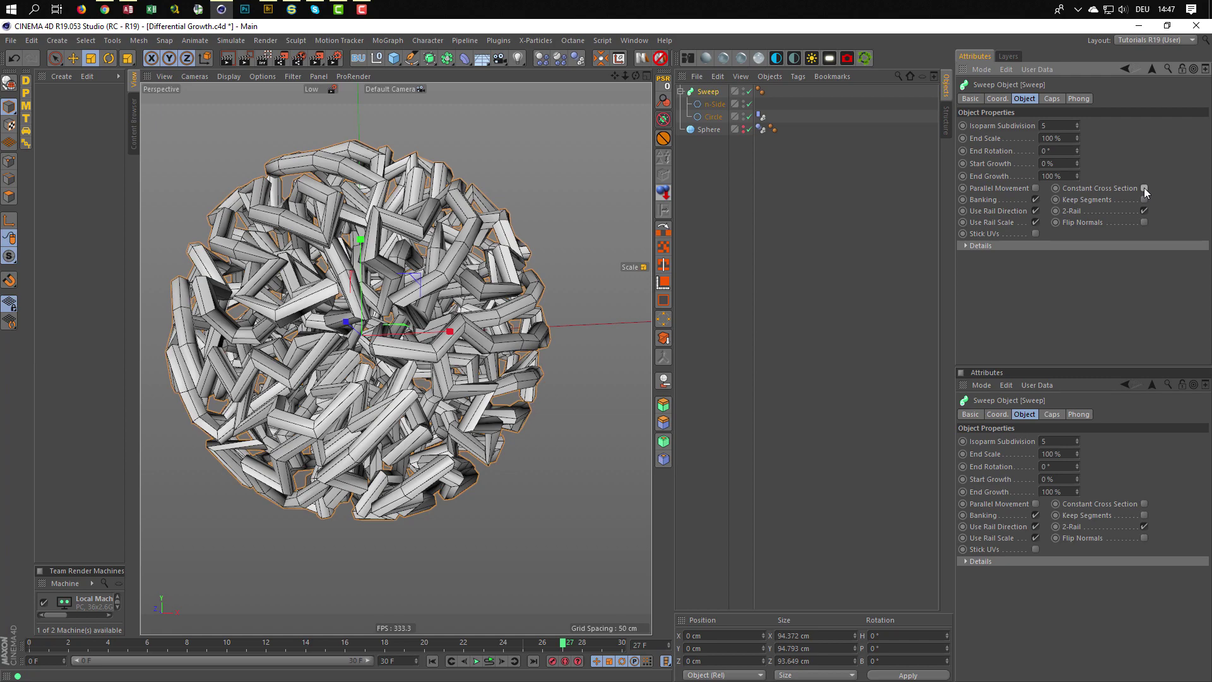
mouse_move(354, 340)
left_mouse_down("alt")
mouse_move(414, 350)
mouse_move(376, 342)
mouse_move(371, 318)
mouse_move(367, 329)
left_mouse_up("alt")
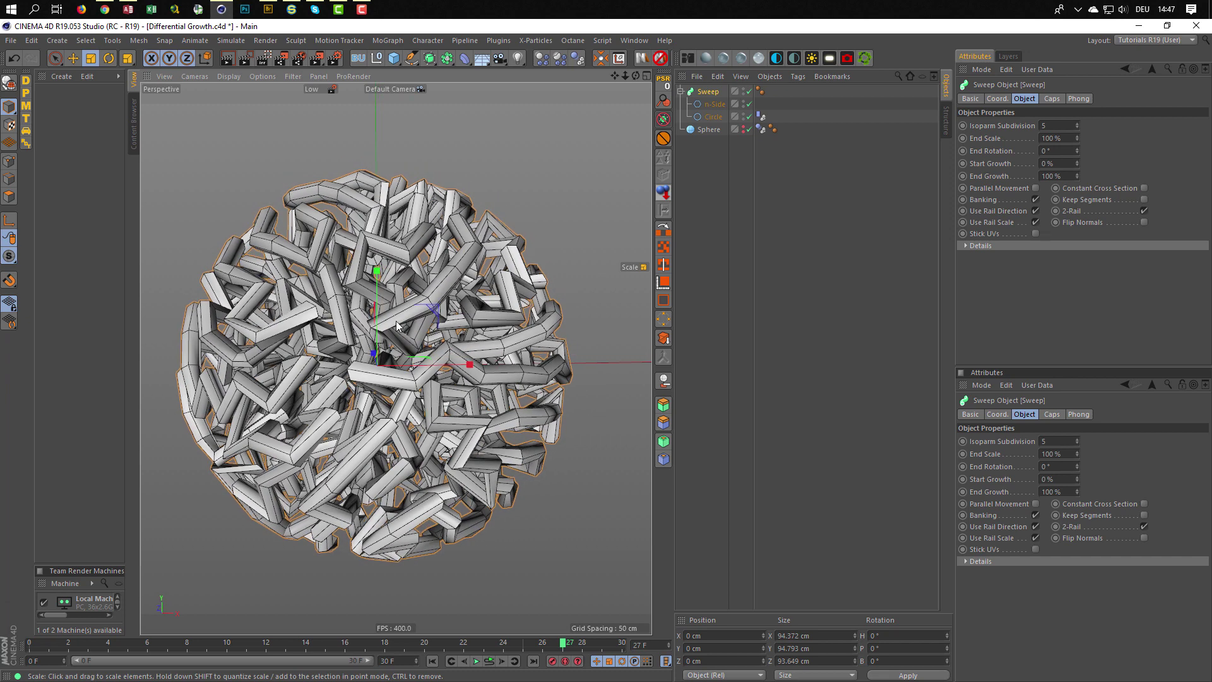
left_click(429, 59, "alt")
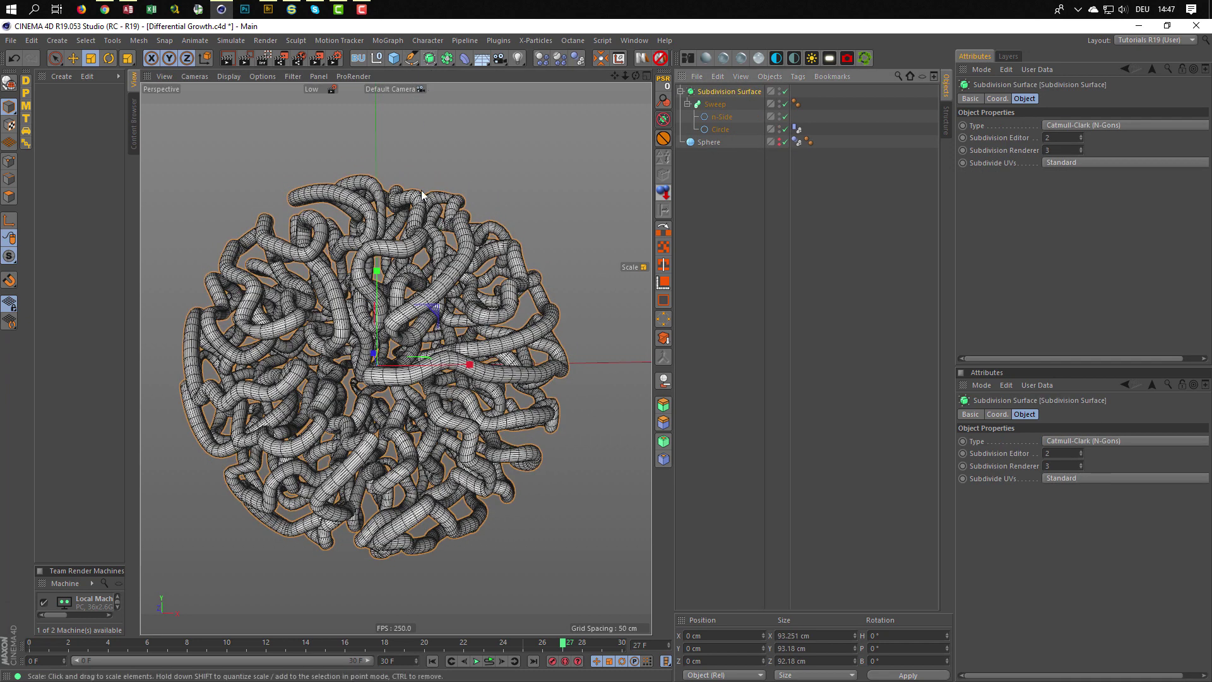
left_click_drag(414, 342, 402, 344, "alt")
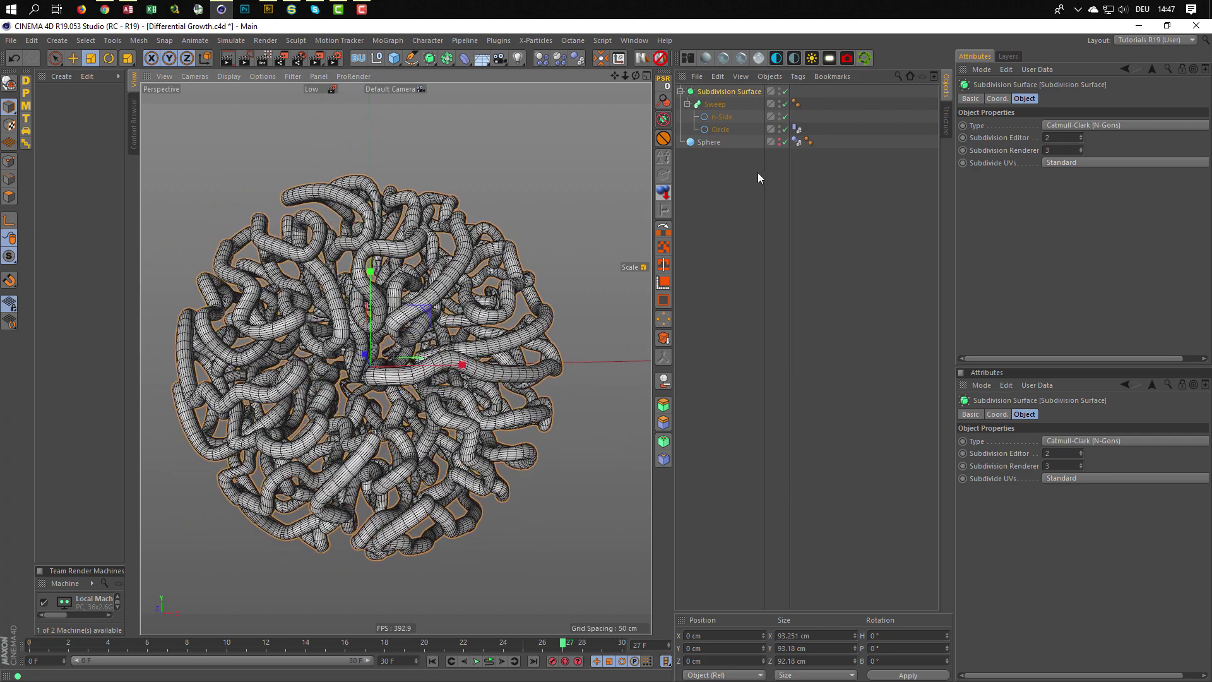
Set the n-Side profile's radius to 6 cm and inspect the thickened tubes from several angles
left_click(721, 117)
left_click(1076, 123)
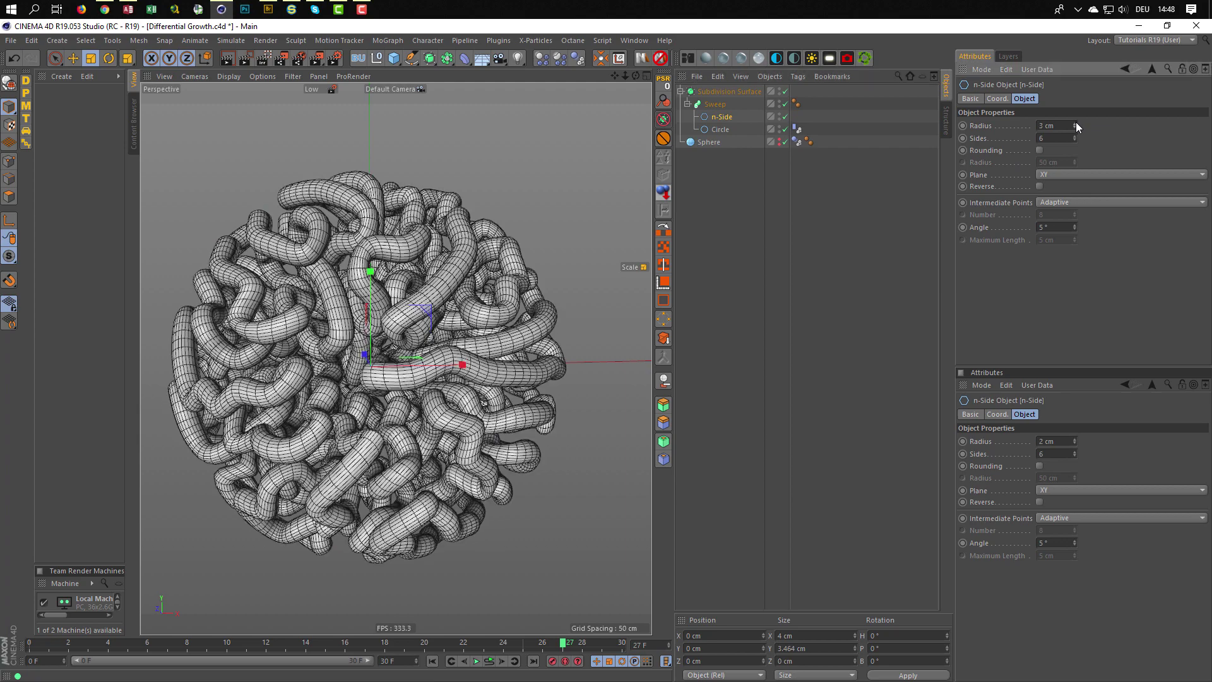
left_click(1076, 123)
left_click(1075, 123)
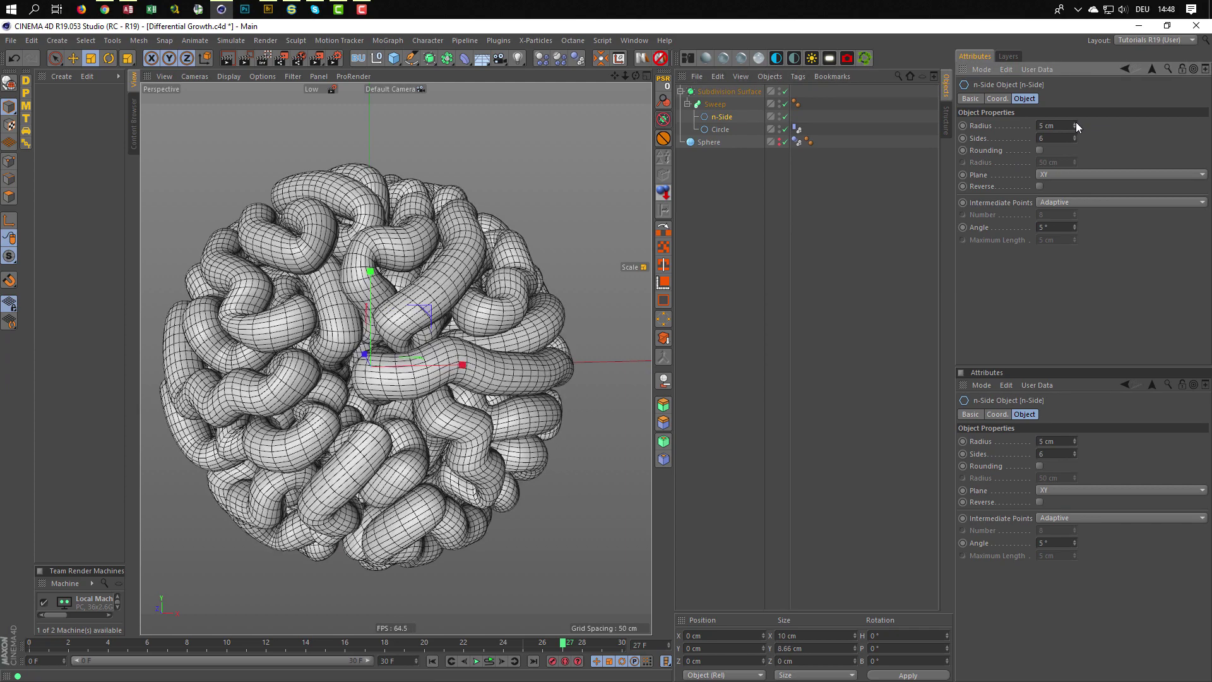
left_click(1075, 123)
scroll(312, 362, "up", 5)
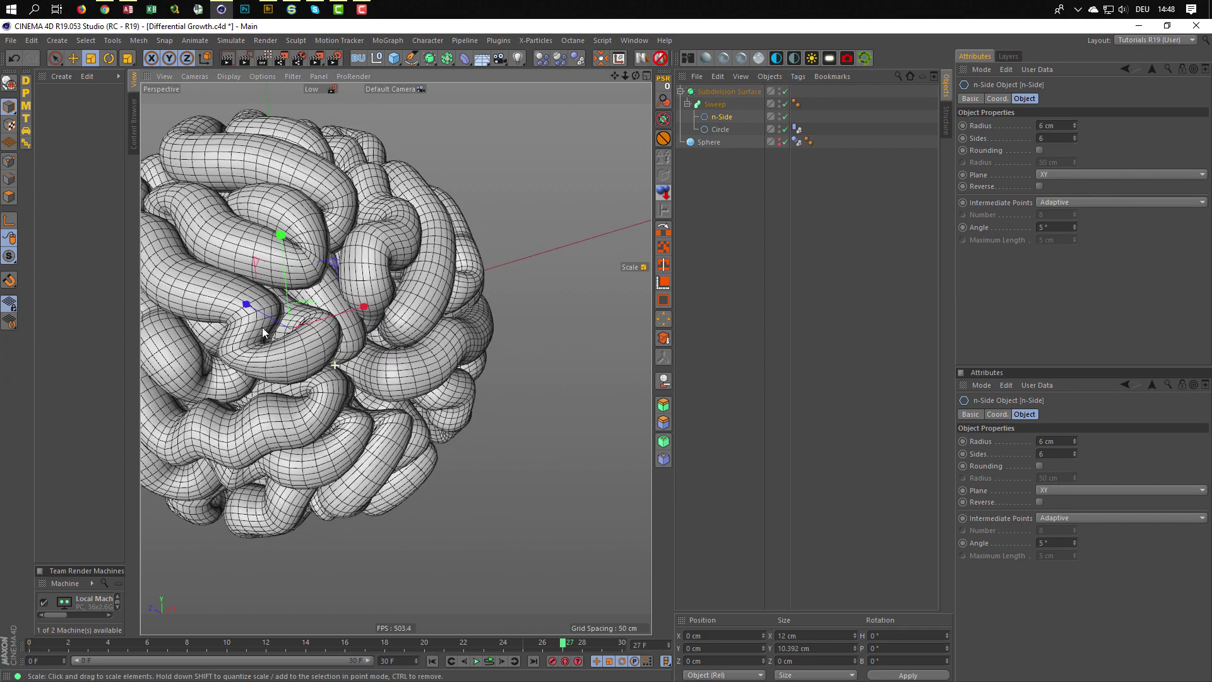
scroll(262, 327, "down", 5)
left_click_drag(303, 341, 341, 322, "alt")
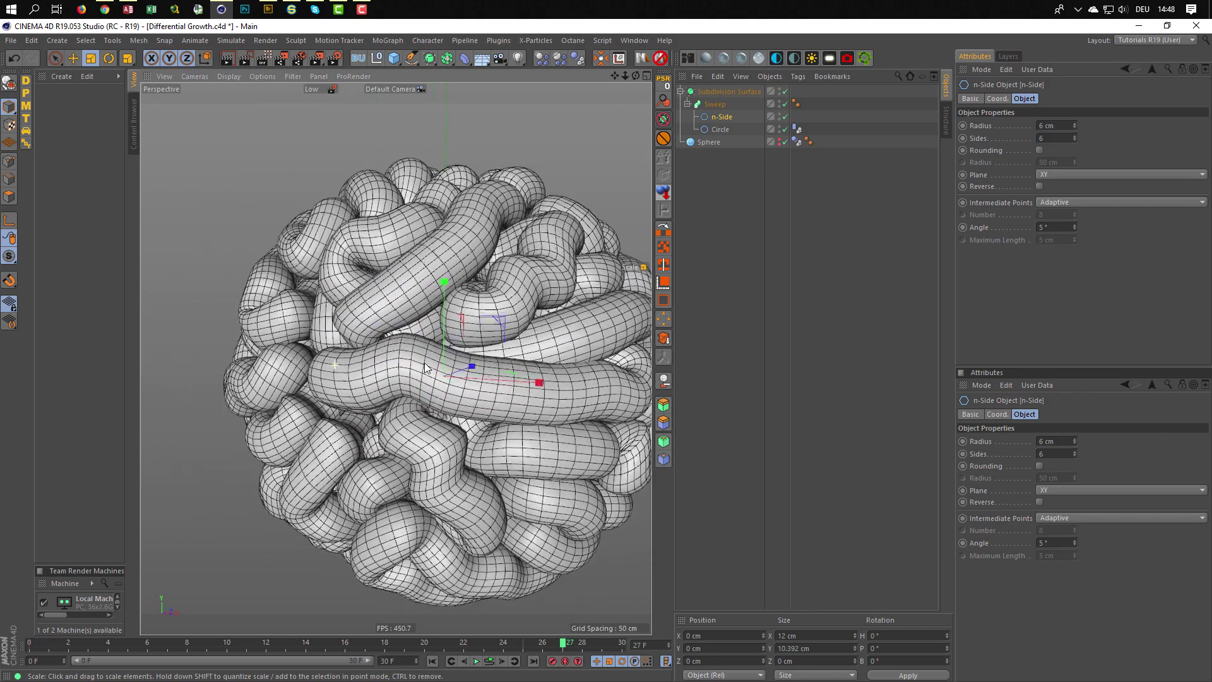
scroll(243, 272, "up", 5)
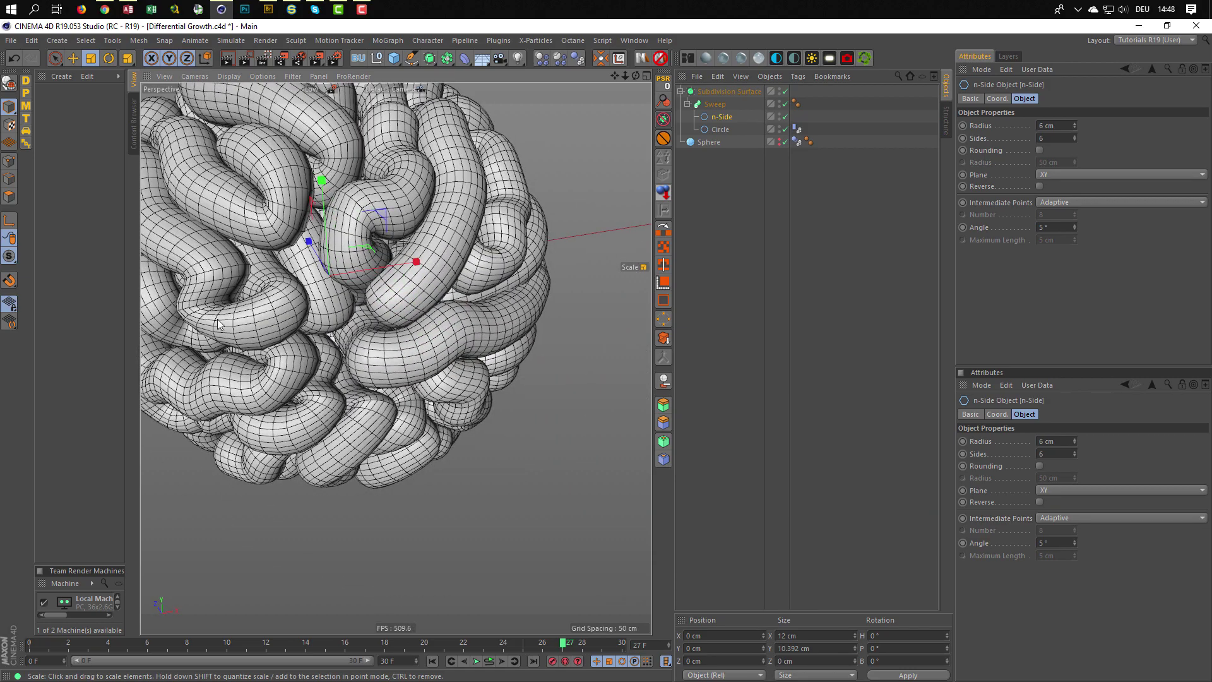
scroll(240, 309, "down", 5)
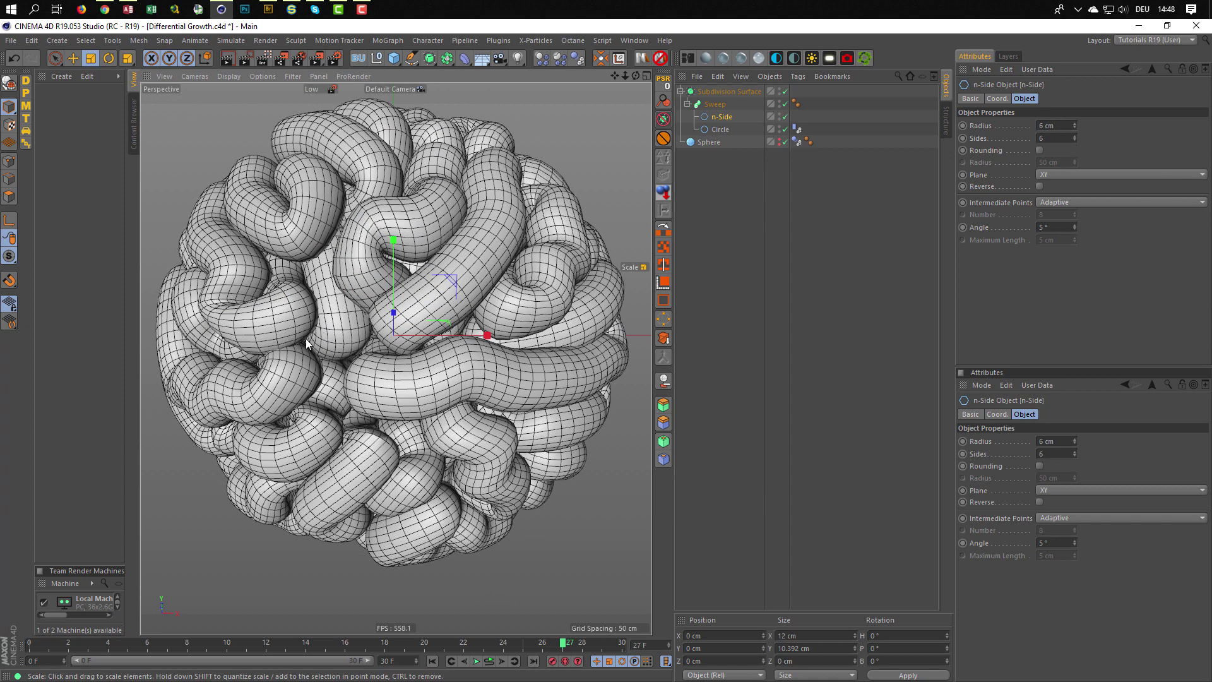
scroll(305, 338, "down", 3)
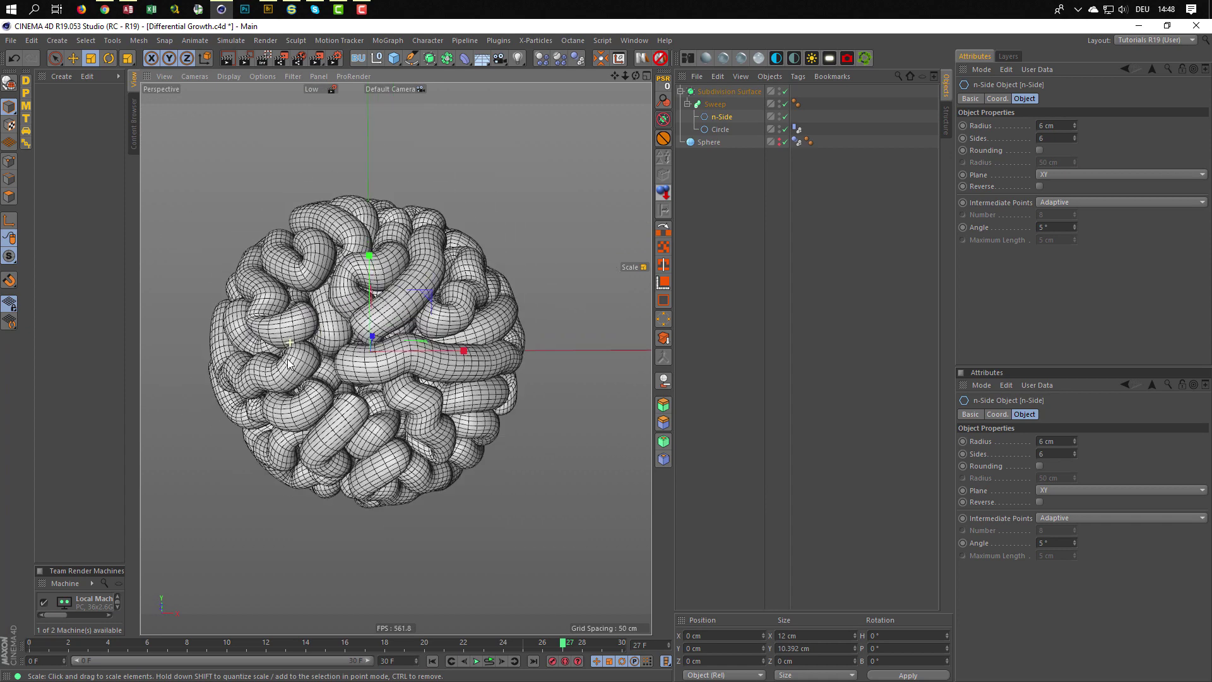
Disable the Subdivision Surface and move the circle out of the Sweep to the end of the object hierarchy
left_click(717, 130)
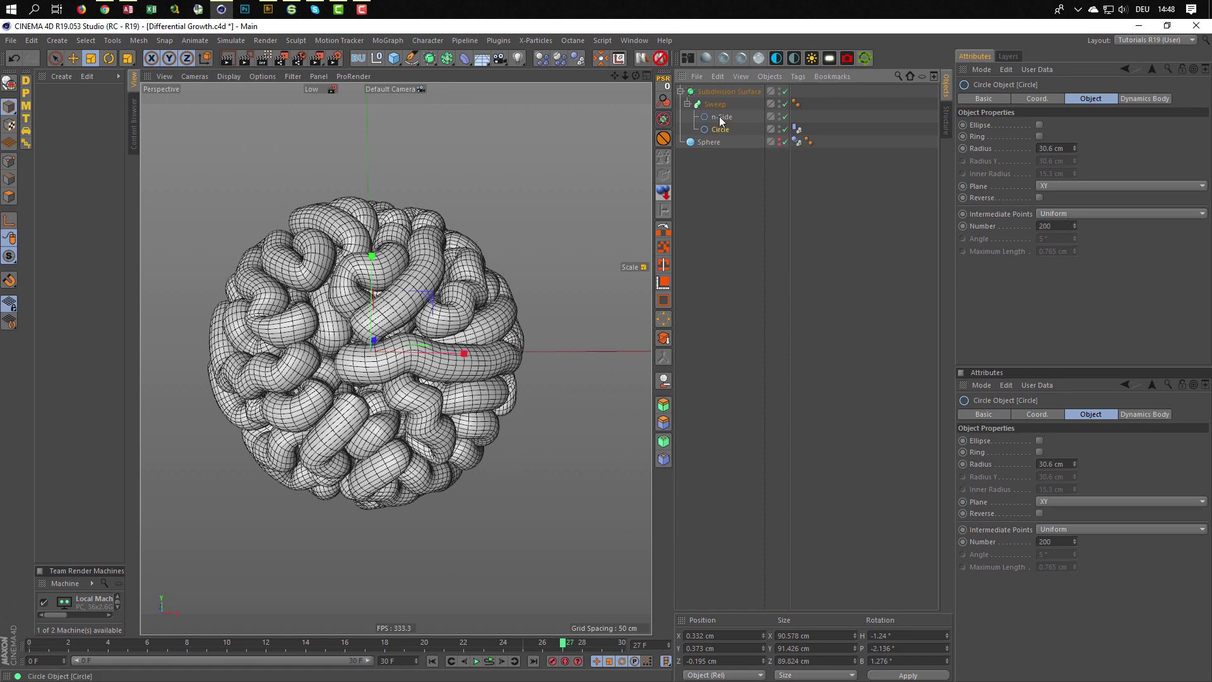
left_click(785, 91)
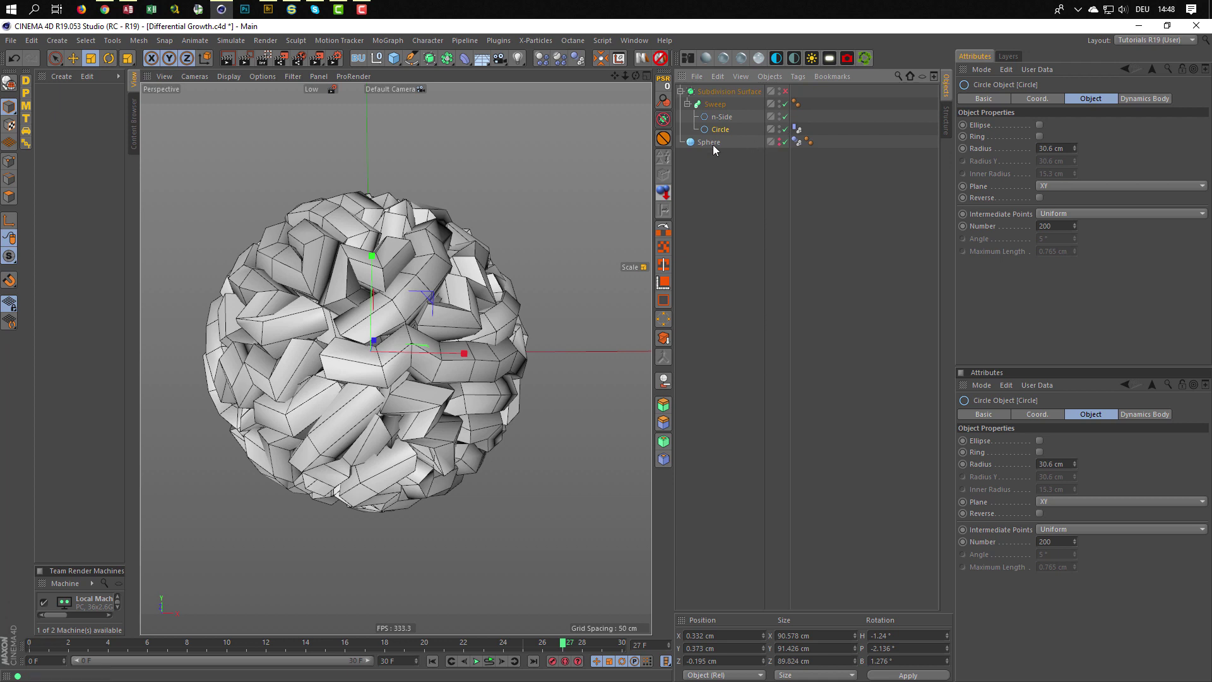
left_click_drag(721, 127, 713, 180)
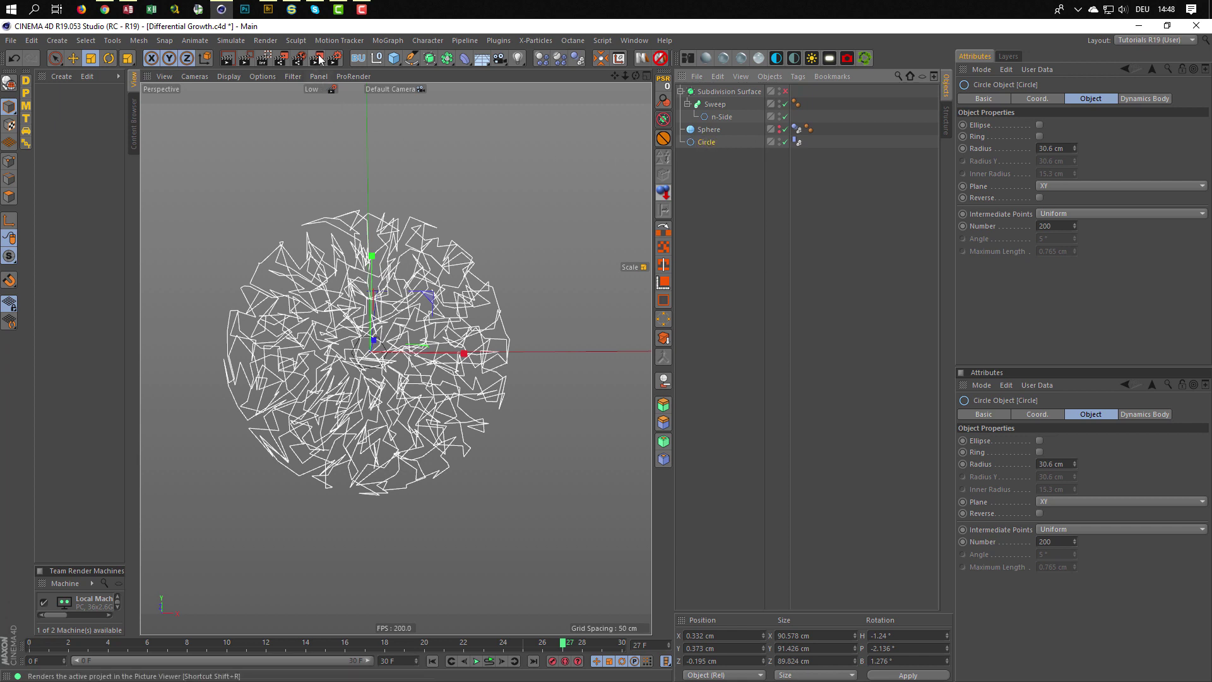
Add a MoGraph Tracer linked to the circle, set its tracing mode to Connect Elements, and hide the circle
left_click(384, 41)
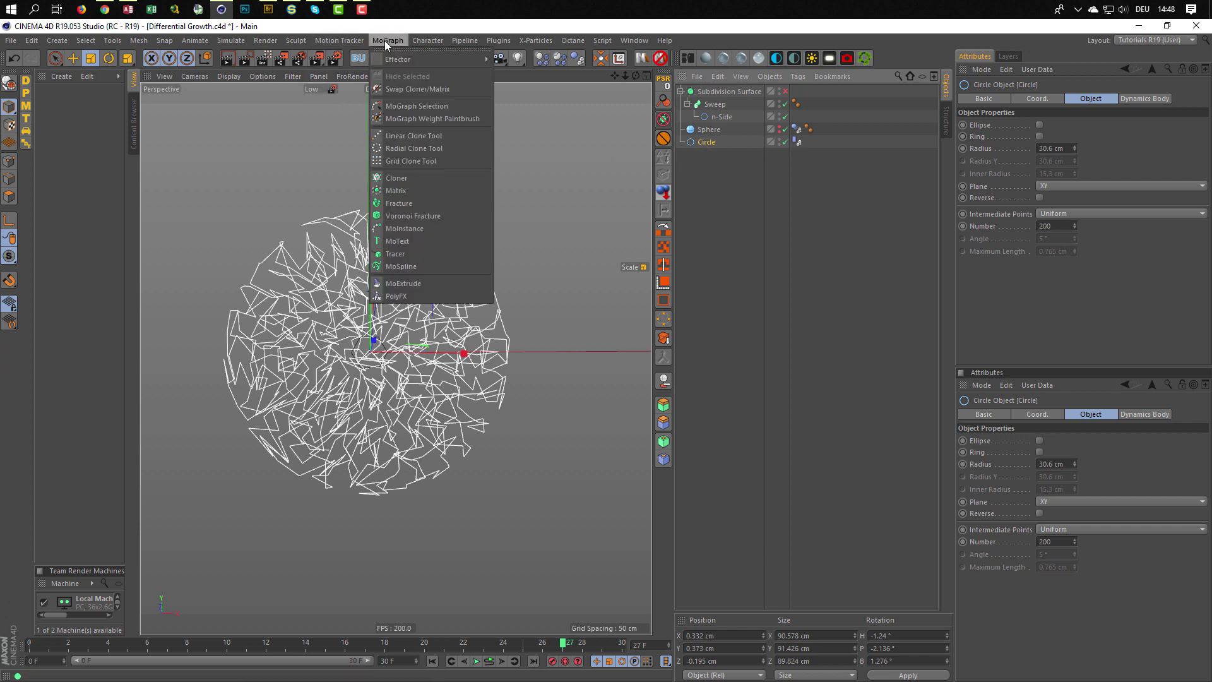
left_click(399, 253)
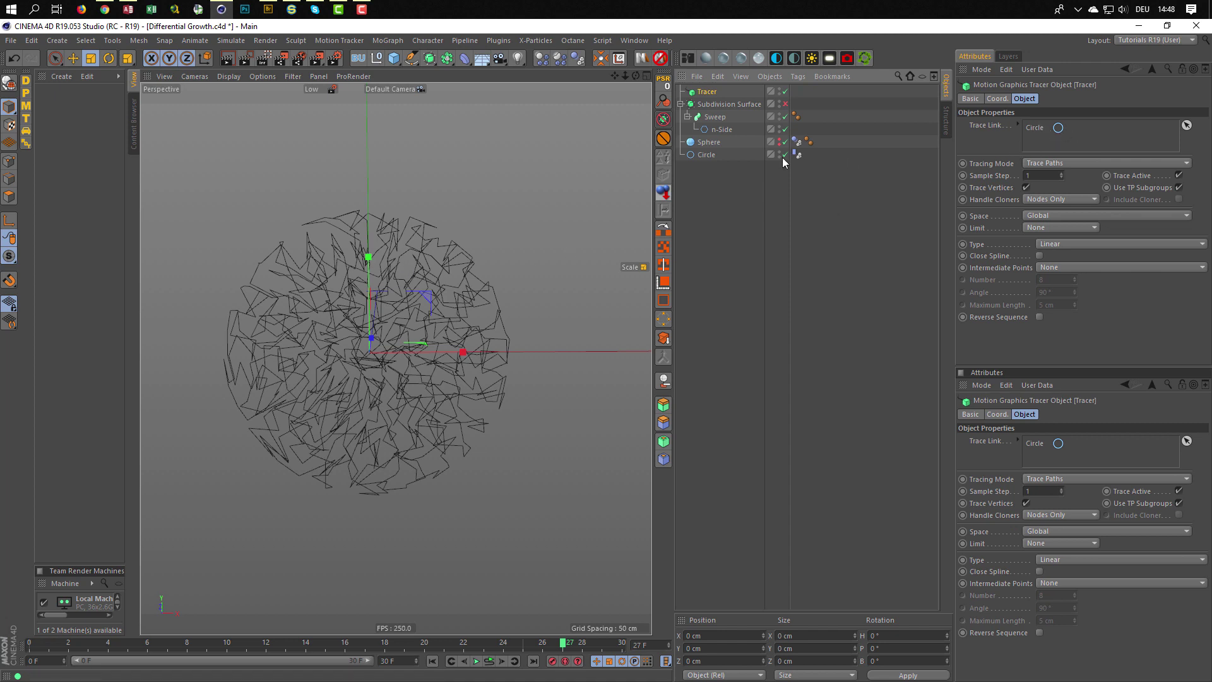
left_click(1049, 163)
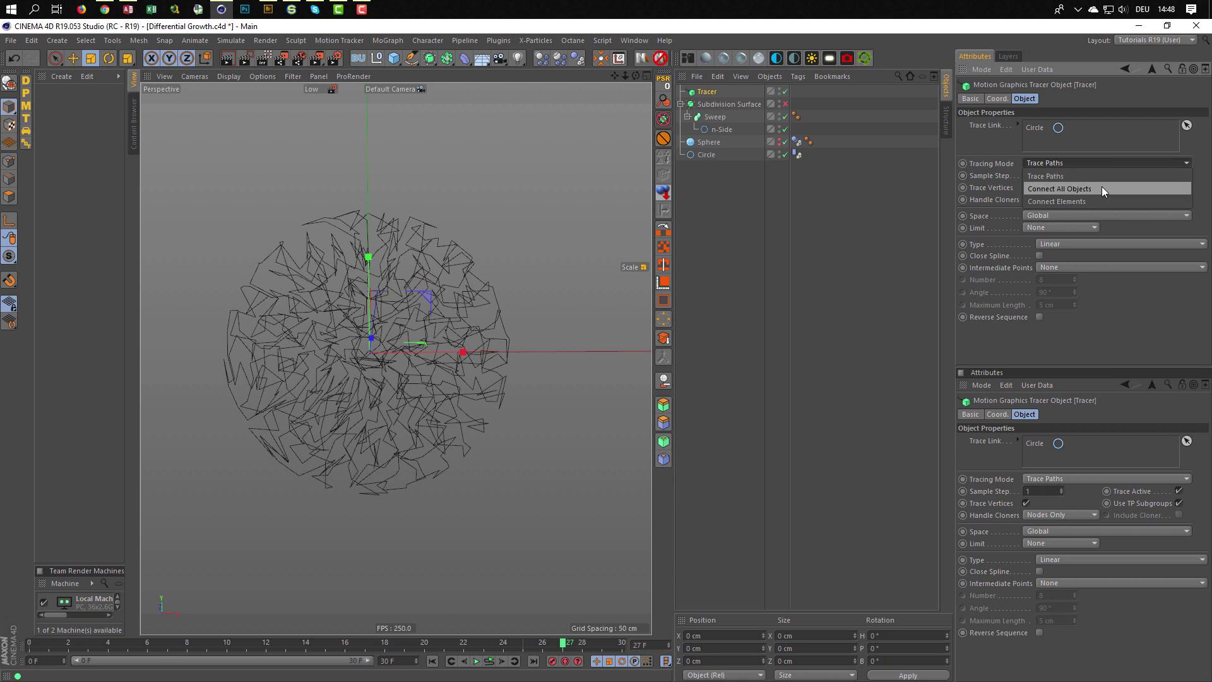
left_click(1055, 202)
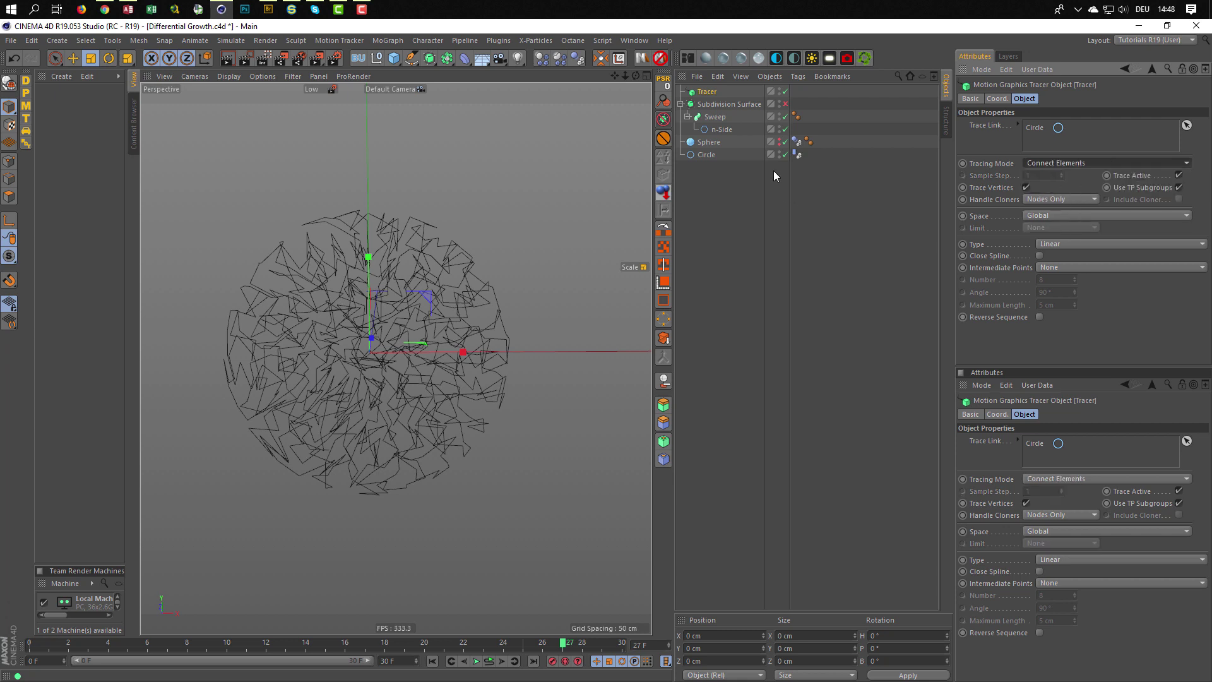
left_click(779, 155)
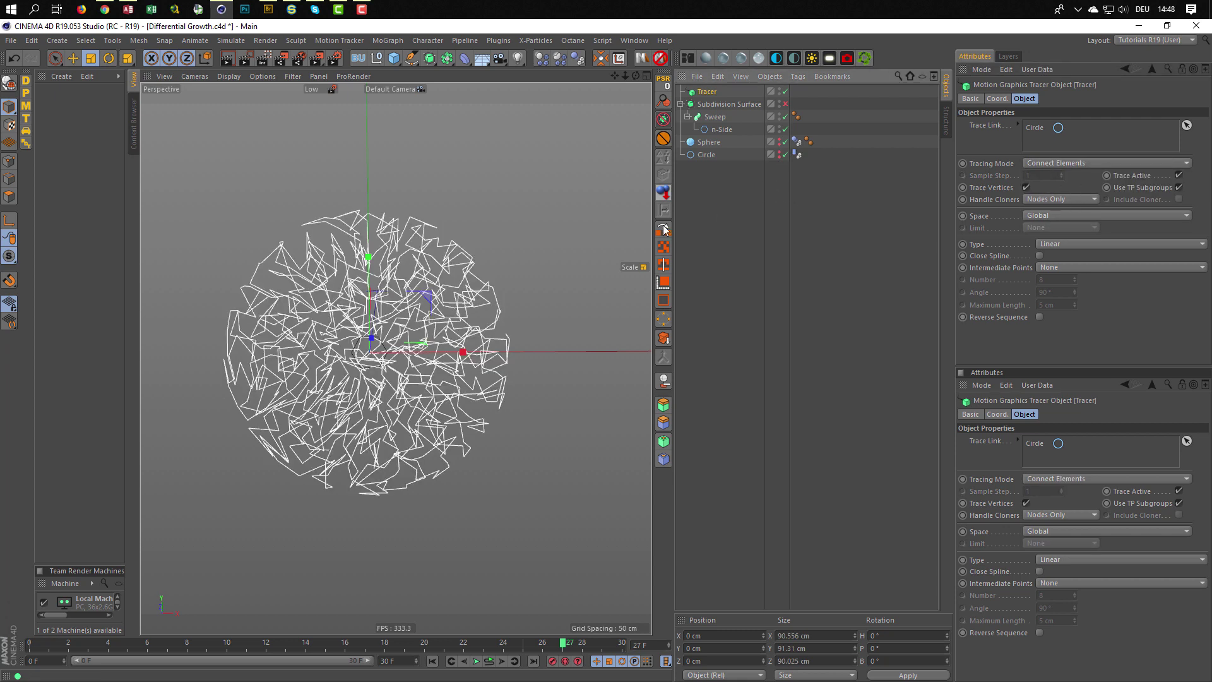
Place the Tracer under the Sweep after the n-Side as its path and re-enable the Subdivision Surface
left_click_drag(705, 92, 725, 137)
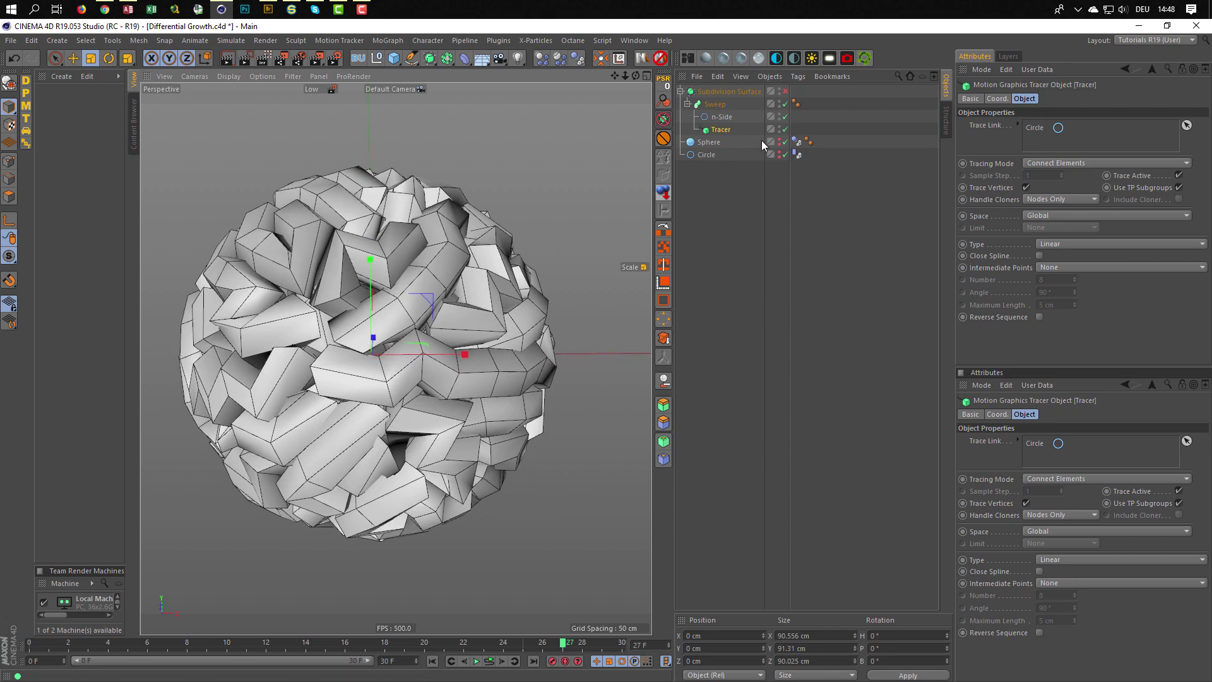
left_click(785, 91)
left_click_drag(253, 303, 202, 314, "alt")
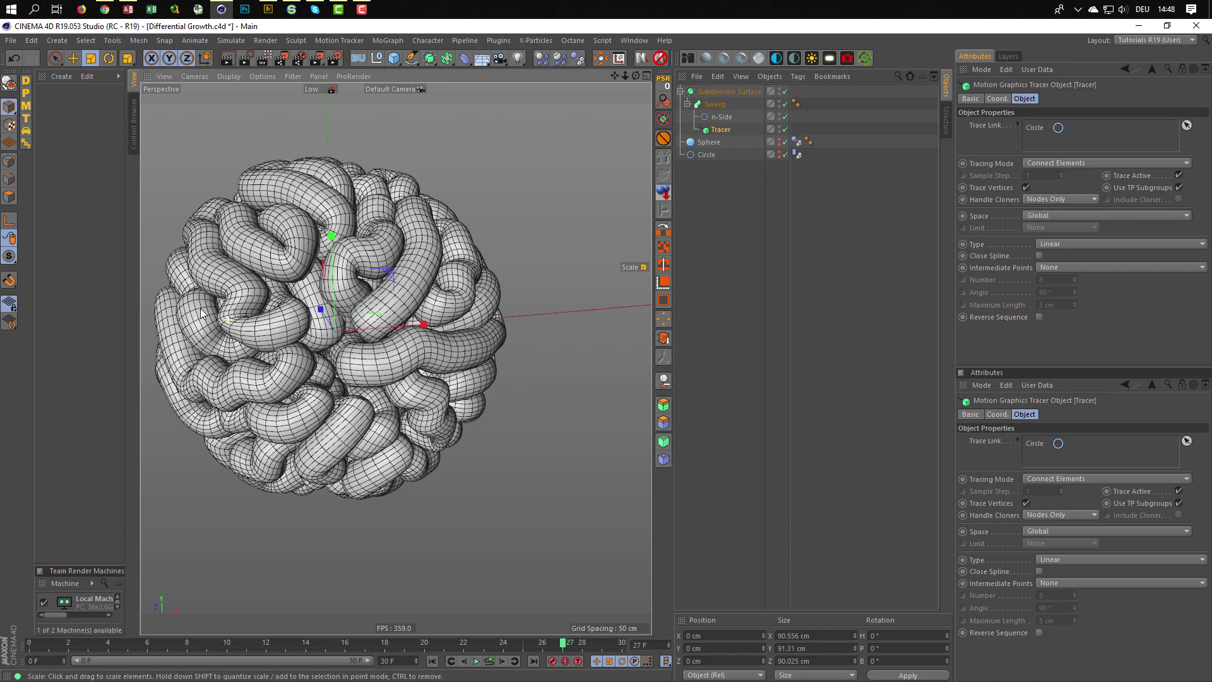
scroll(202, 313, "up", 3)
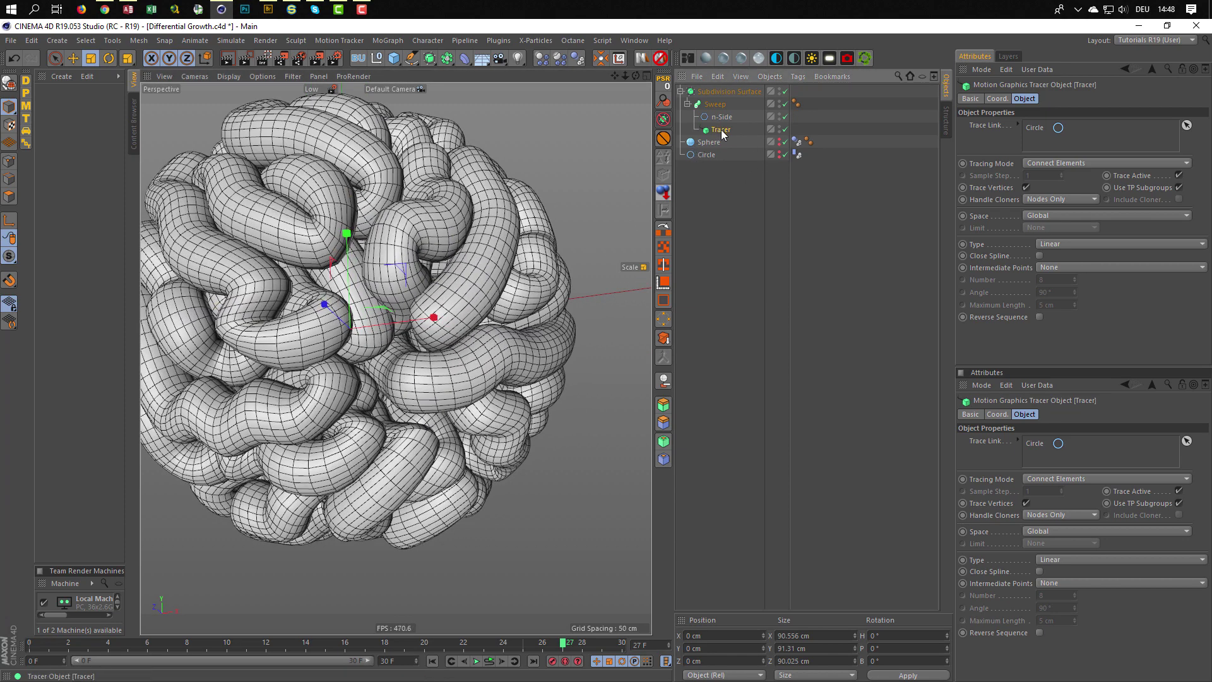
Set the Tracer's spline type to Bezier with Adaptive intermediate points and an angle of 20°
left_click(1059, 244)
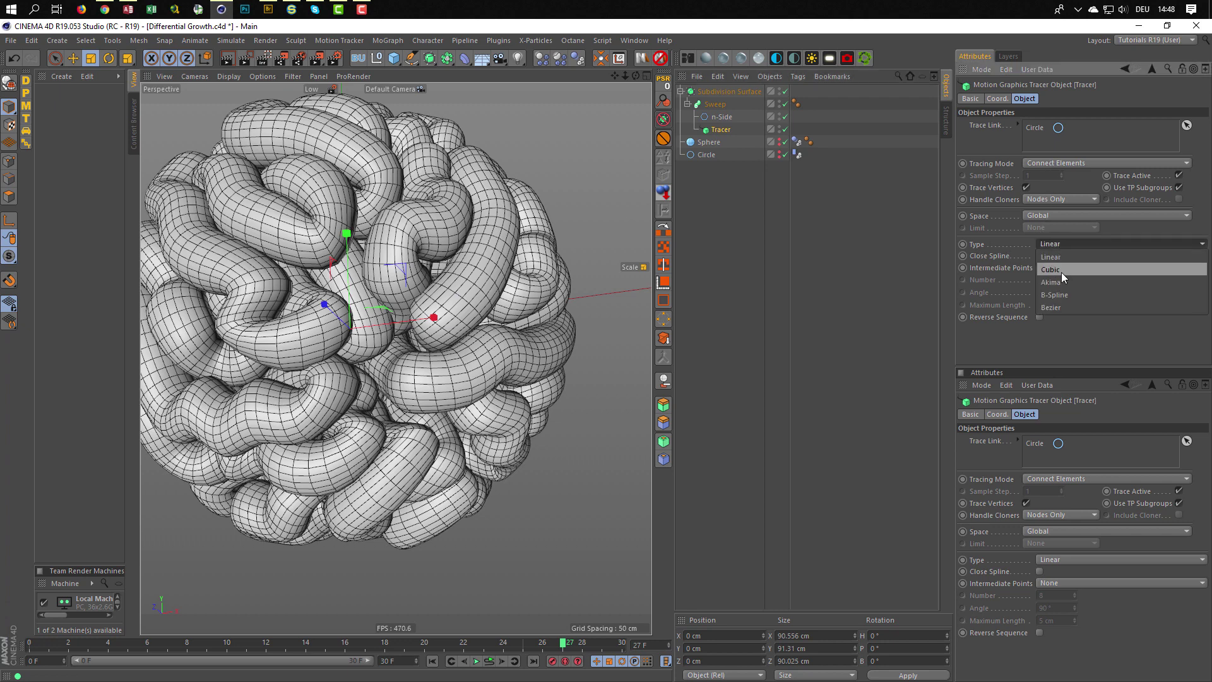
left_click(1062, 306)
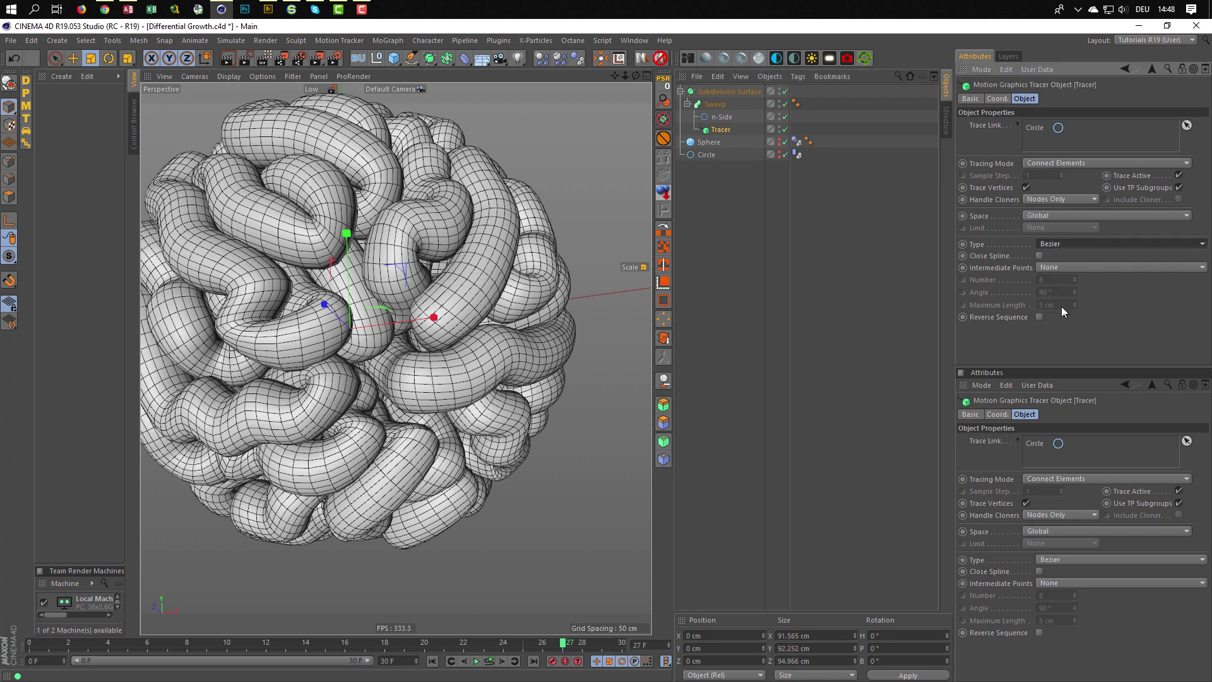
left_click(1058, 265)
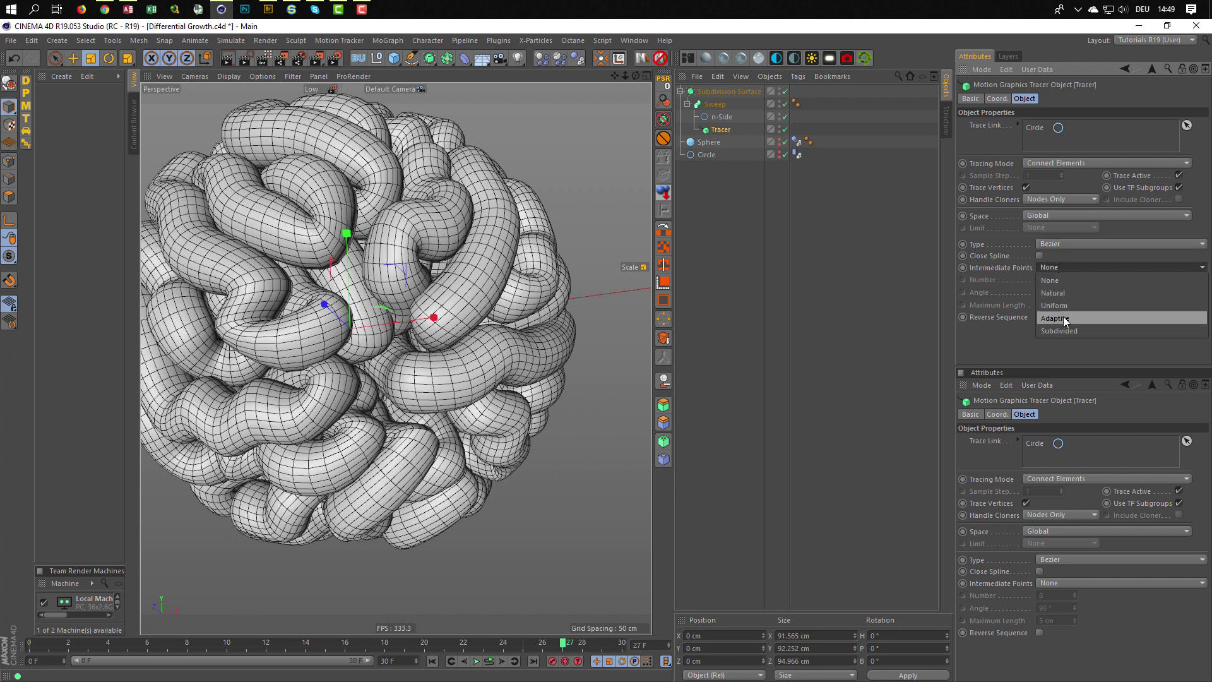
left_click(1063, 316)
left_click(1047, 292)
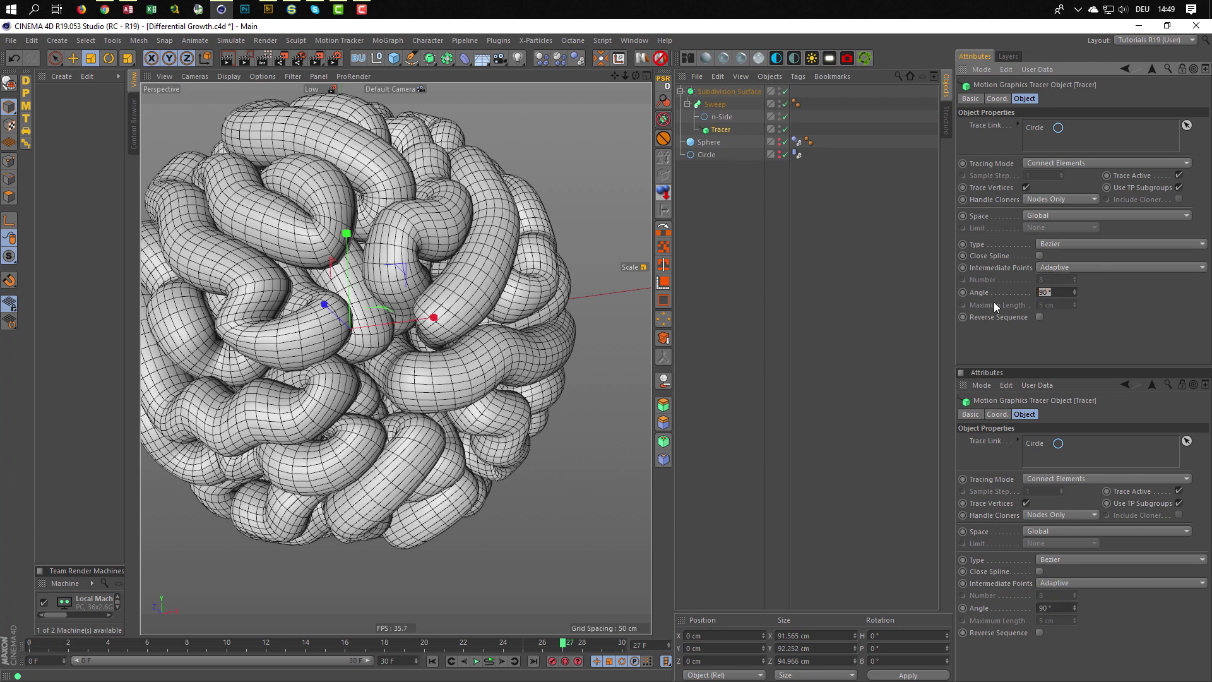
type("20")
key("Return")
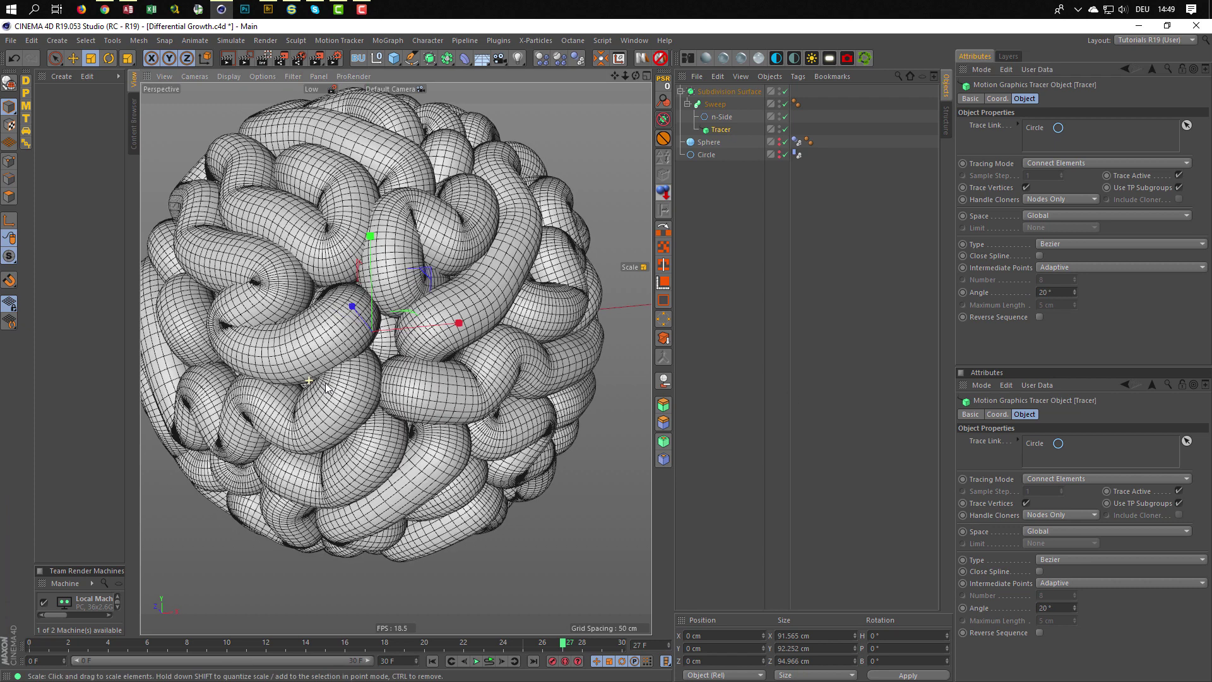
Set the n-Side profile's radius to 5 cm and check the swept tubes
left_click(734, 118)
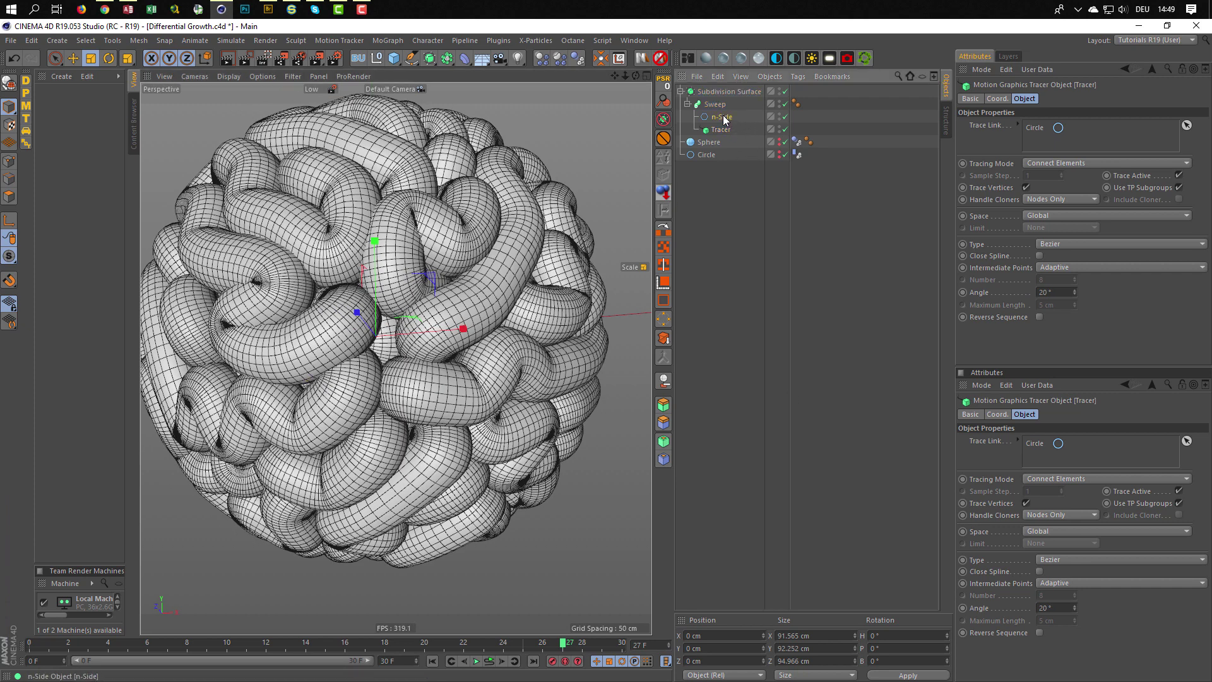
left_click(1074, 129)
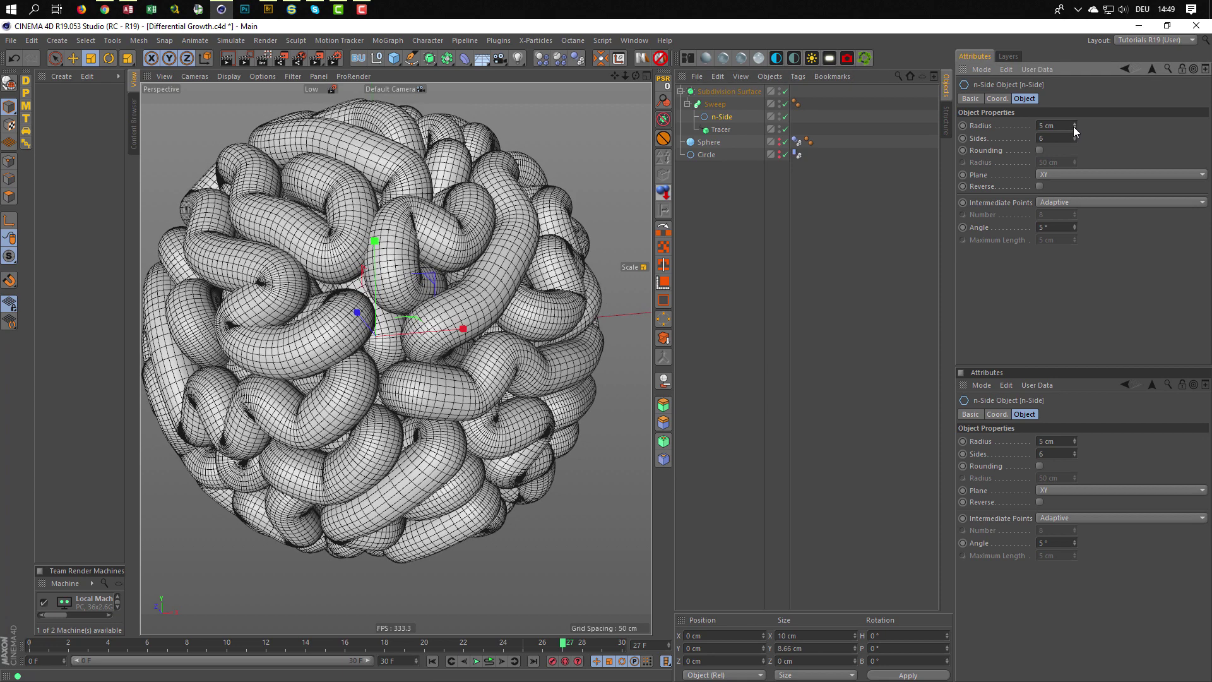
left_click(1074, 128)
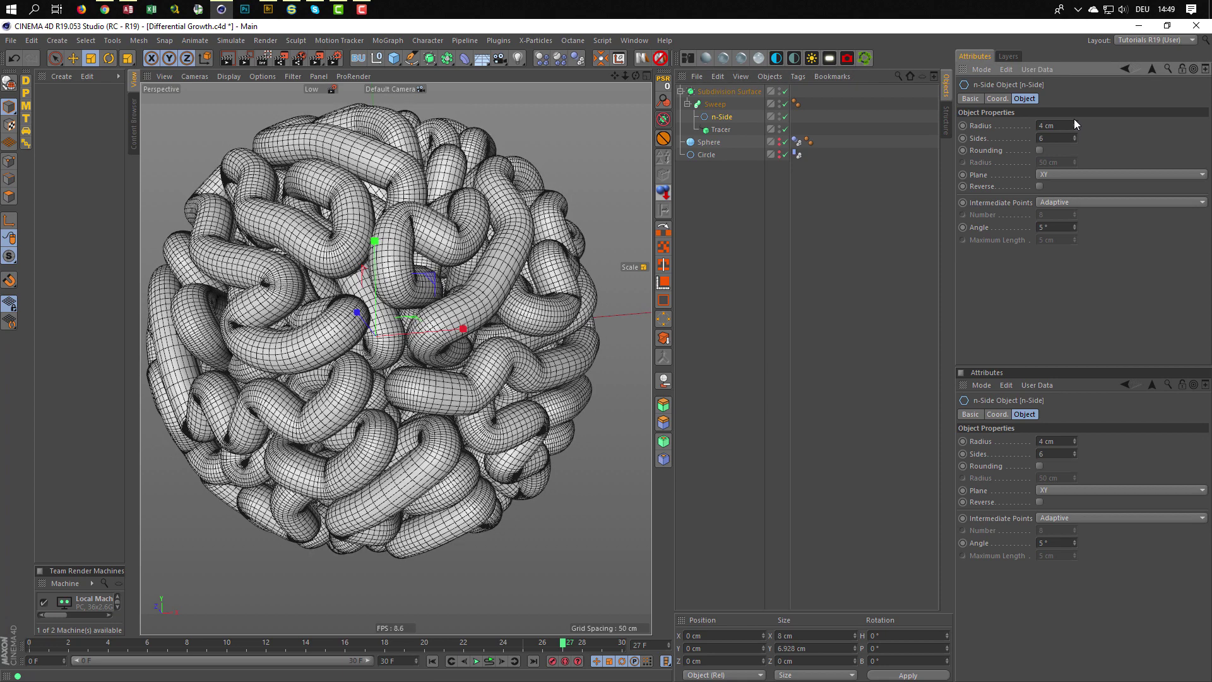
left_click_drag(404, 328, 358, 321, "alt")
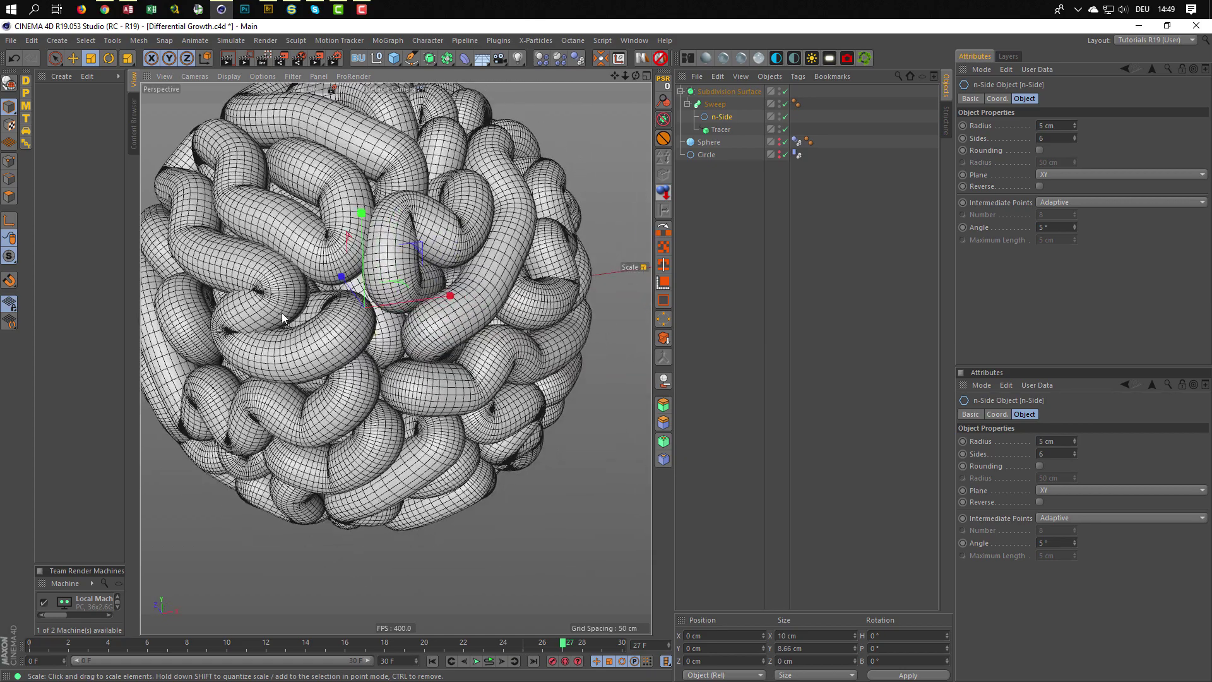
Try the B-Spline and Akima spline types on the Tracer and compare how the tubes bend
scroll(346, 379, "down", 3)
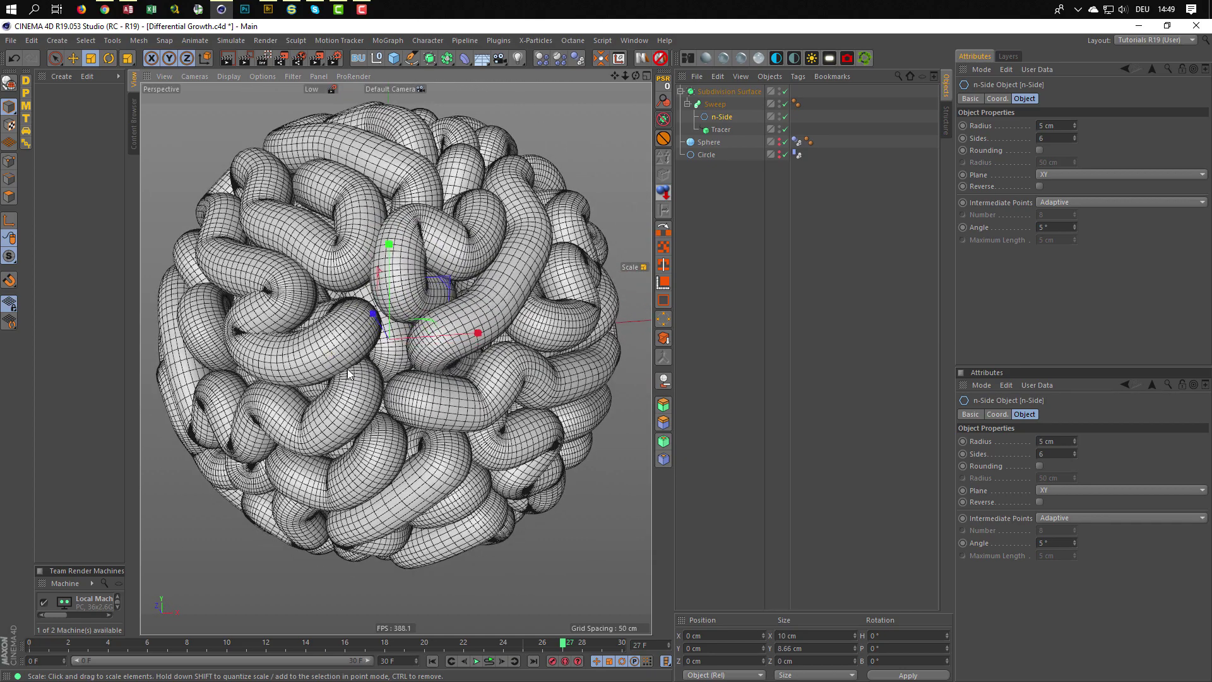
scroll(334, 365, "up", 2)
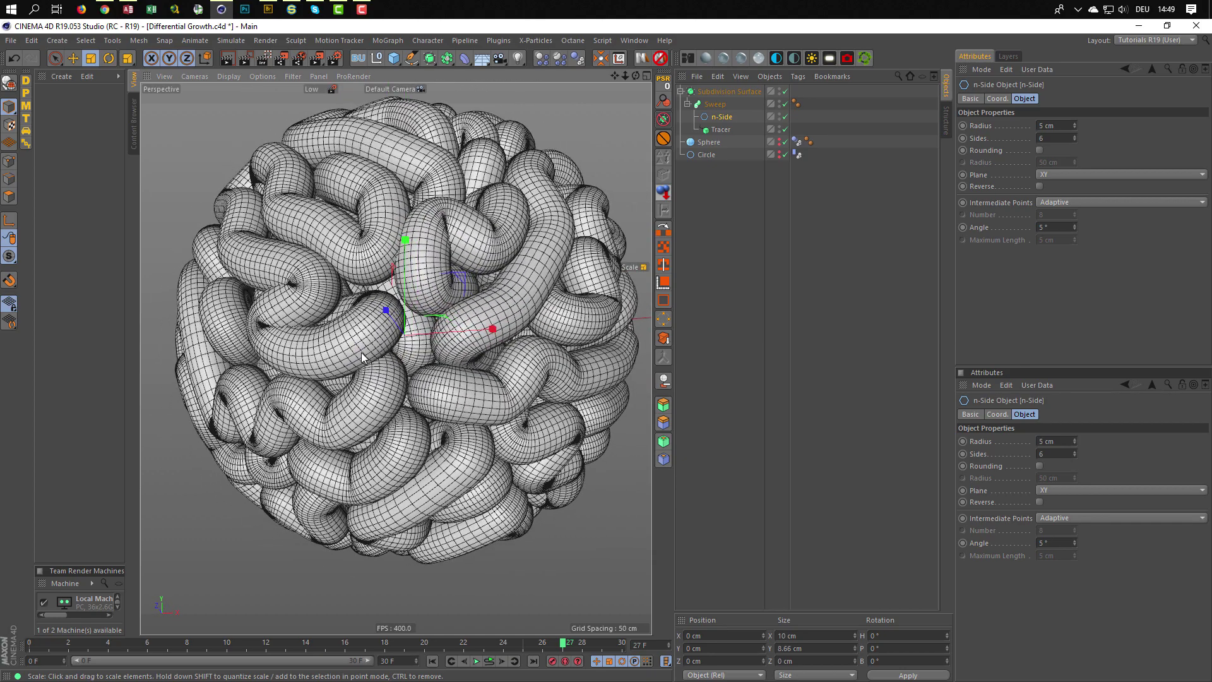
left_click(729, 131)
left_click(1055, 245)
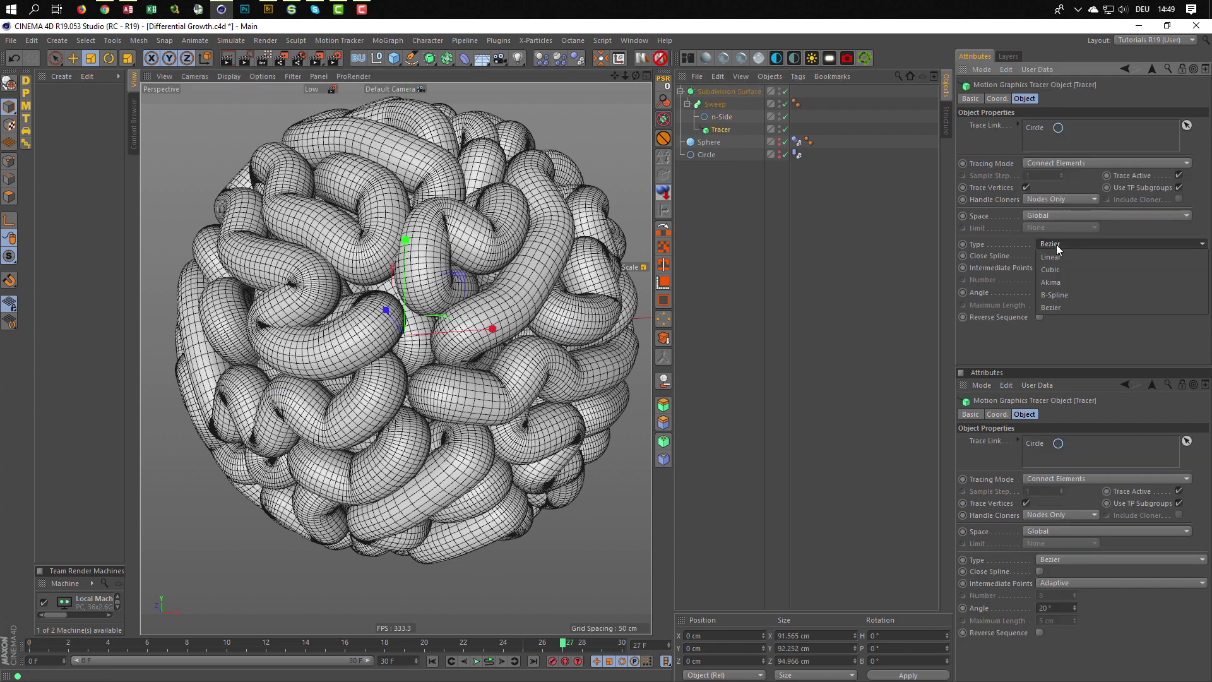
left_click(1056, 296)
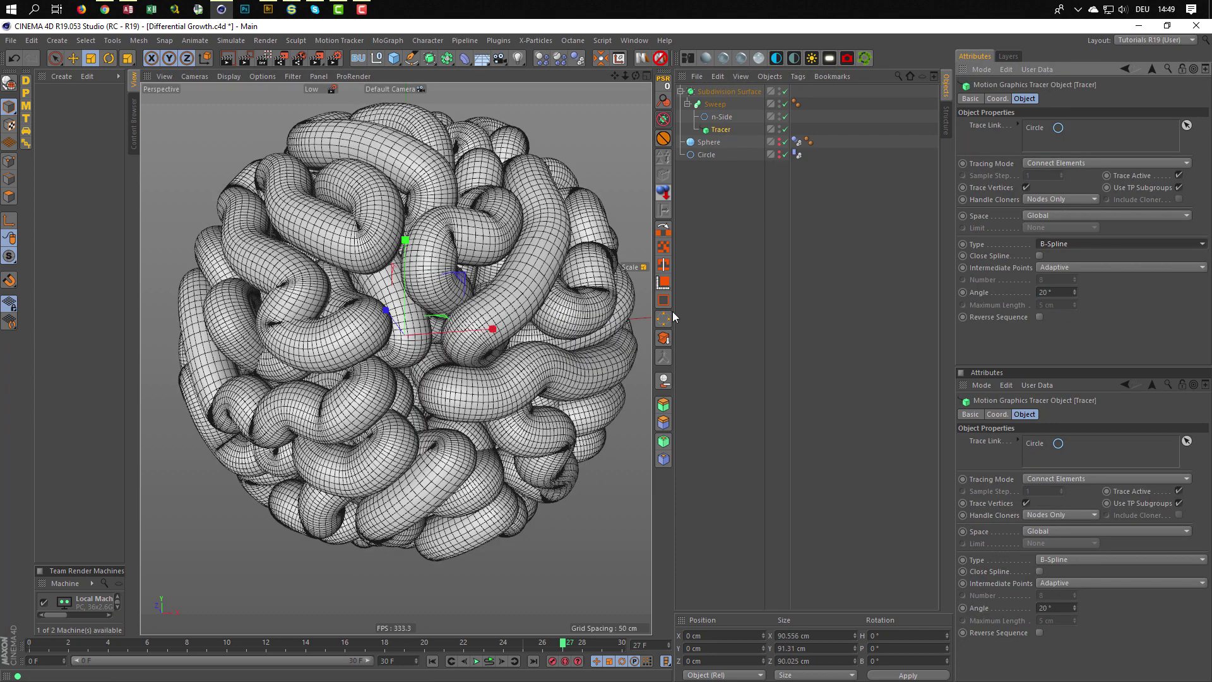
mouse_move(354, 341)
left_mouse_down("alt")
mouse_move(316, 349)
mouse_move(356, 327)
mouse_move(346, 341)
left_mouse_up("alt")
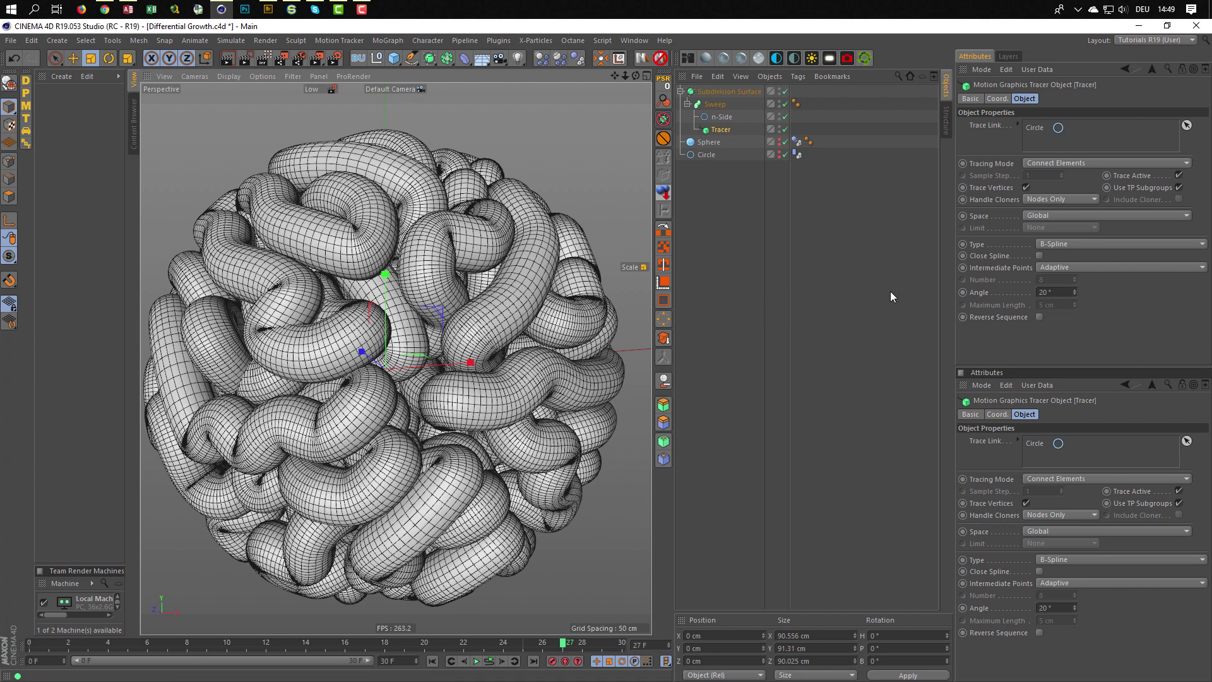
left_click(1062, 243)
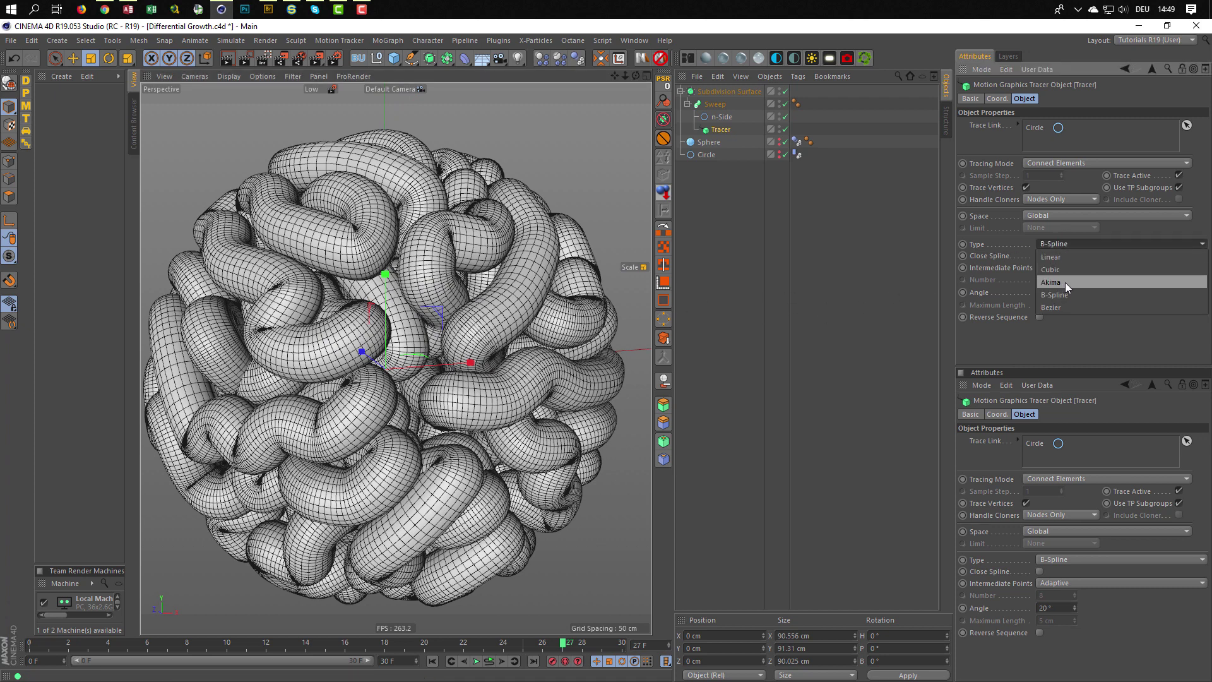
left_click(1065, 282)
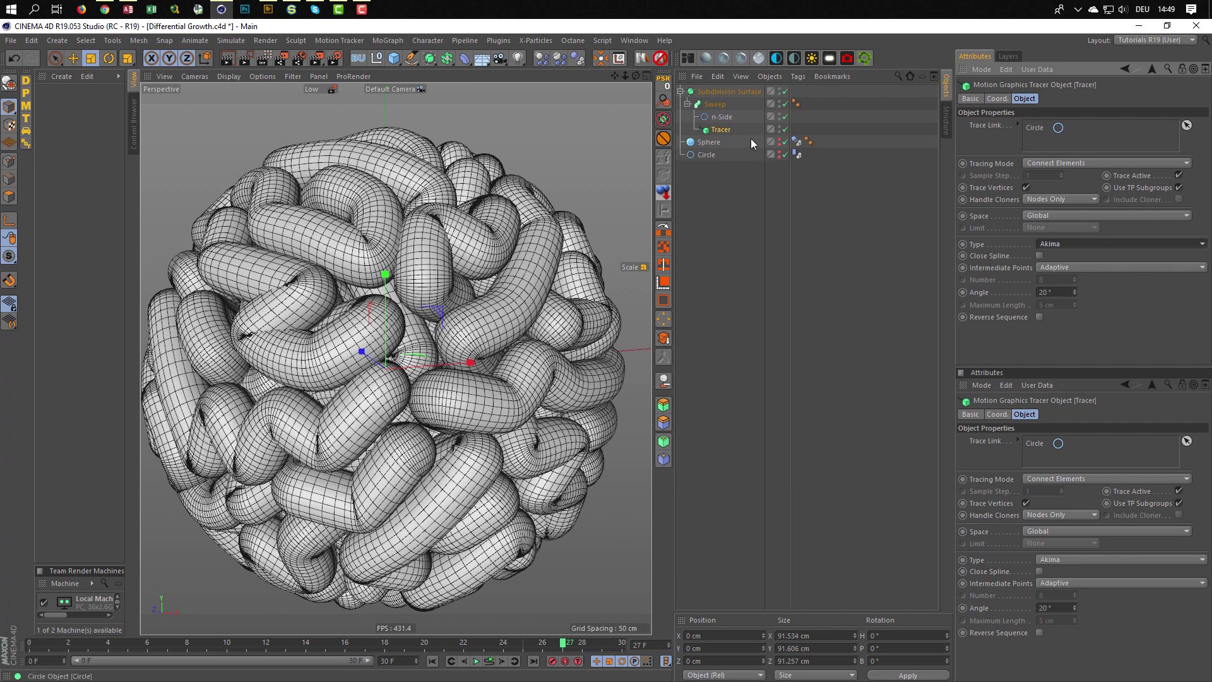
Raise the Subdivision Surface's editor subdivision level to 3
left_click(730, 90)
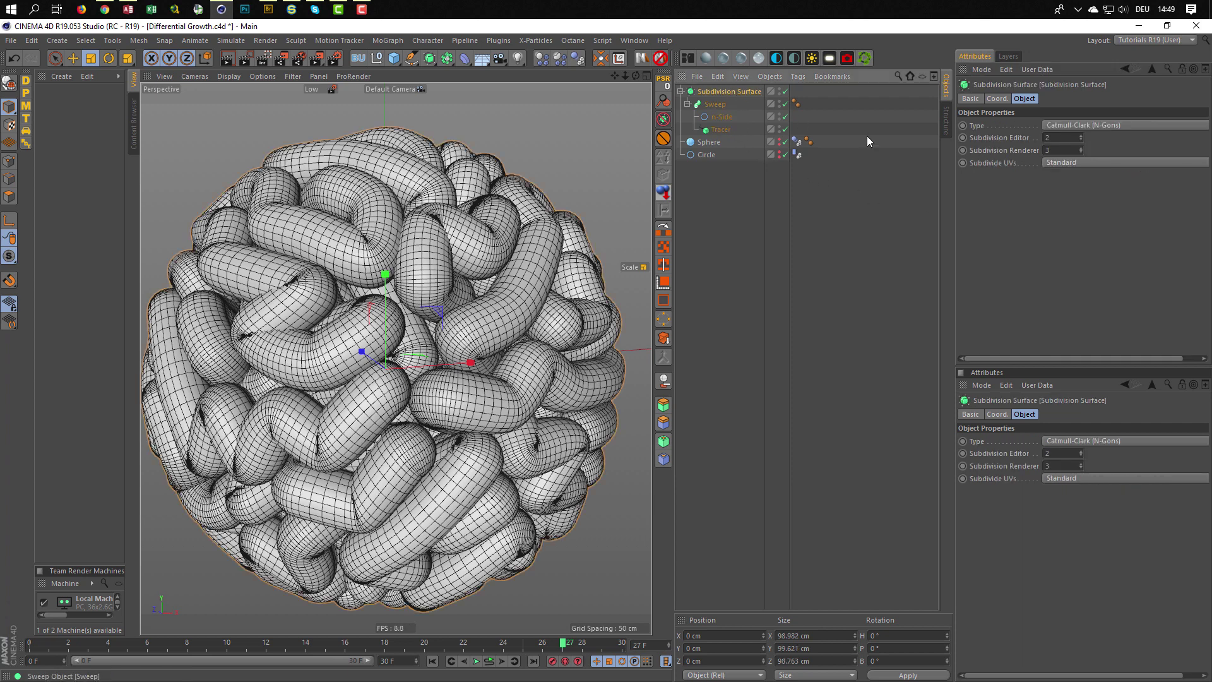
left_click(1081, 135)
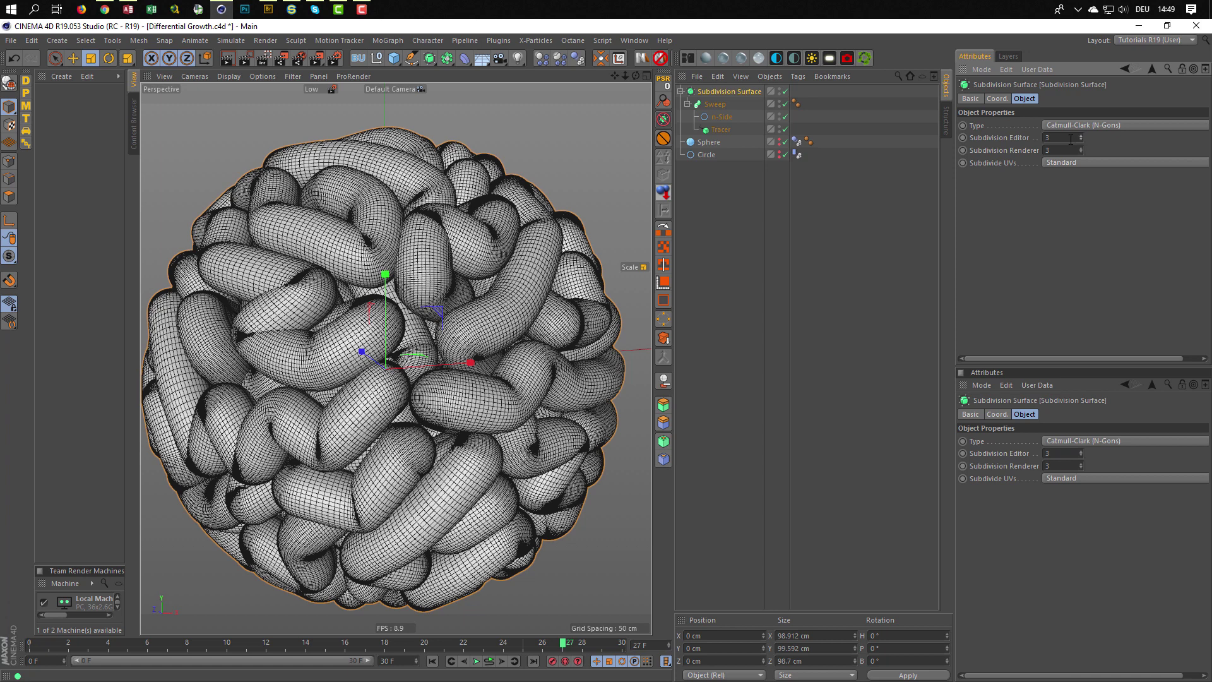
Try the Cubic, Bezier and B-Spline types on the Tracer to compare the tubes at the higher subdivision
left_click(720, 129)
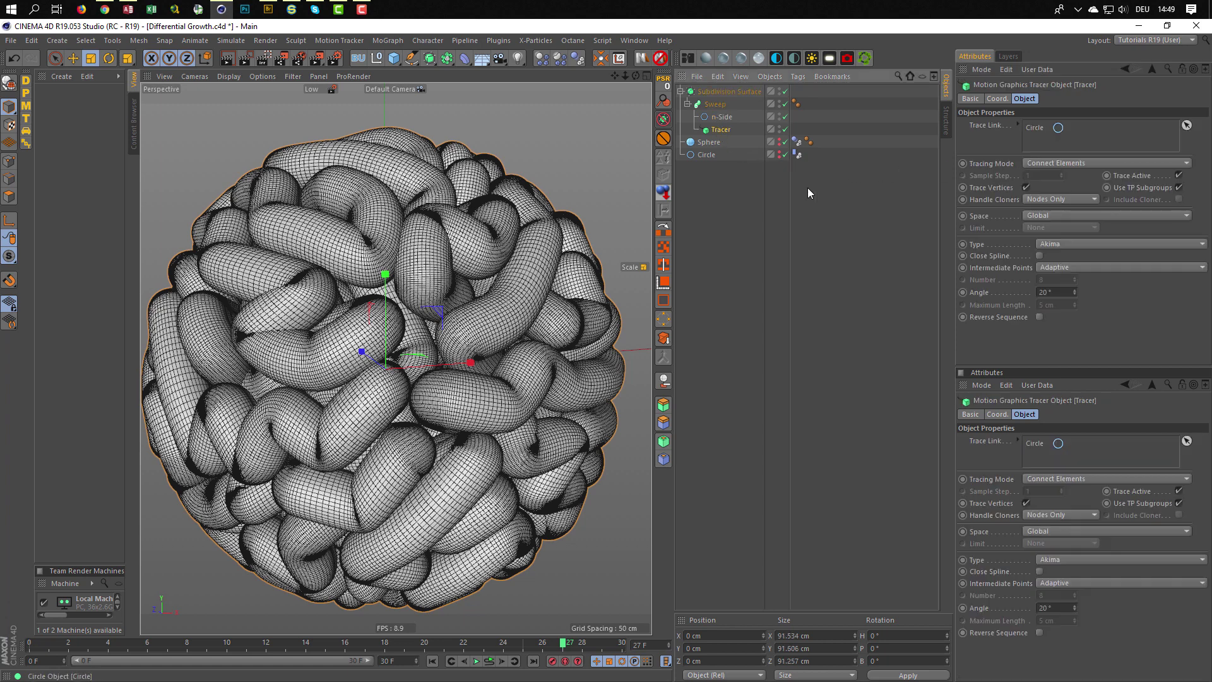
left_click(1062, 243)
left_click(1063, 265)
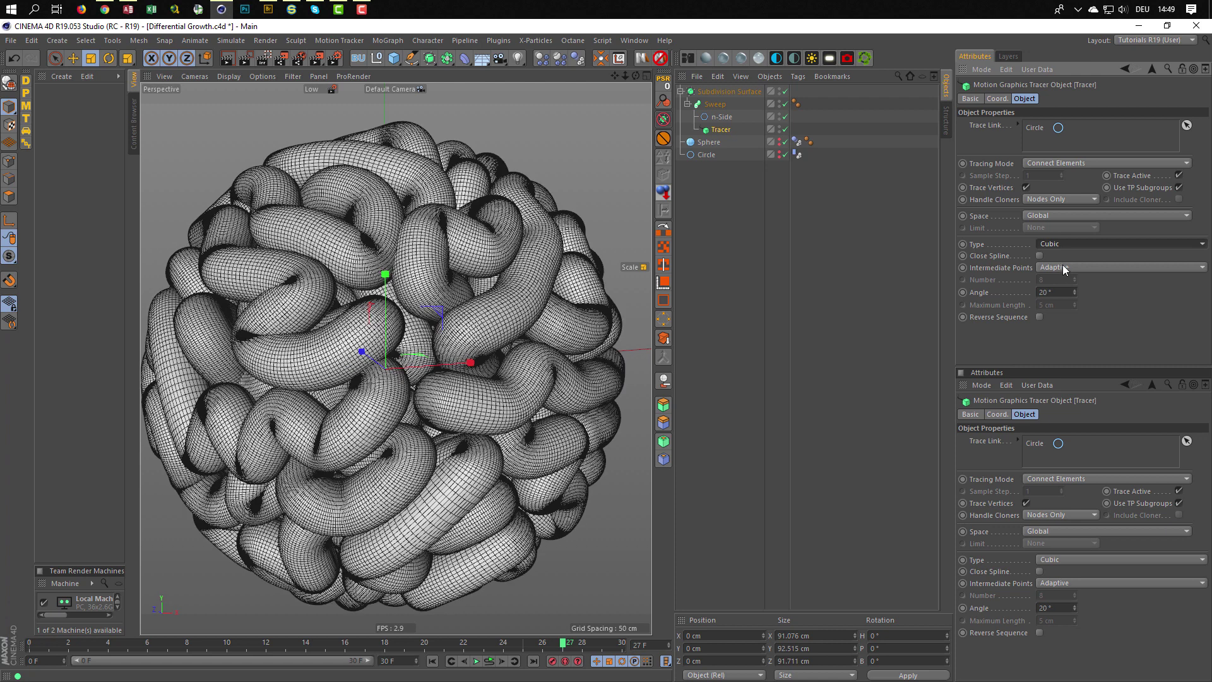
left_click(1057, 245)
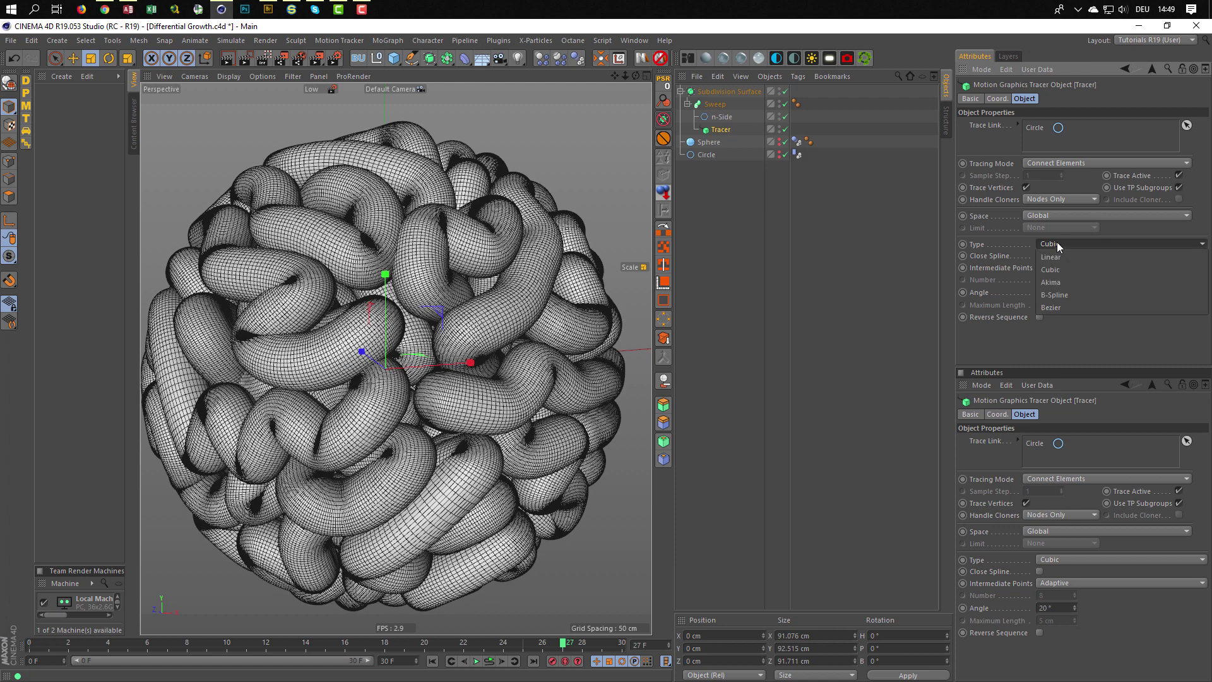
left_click(1056, 244)
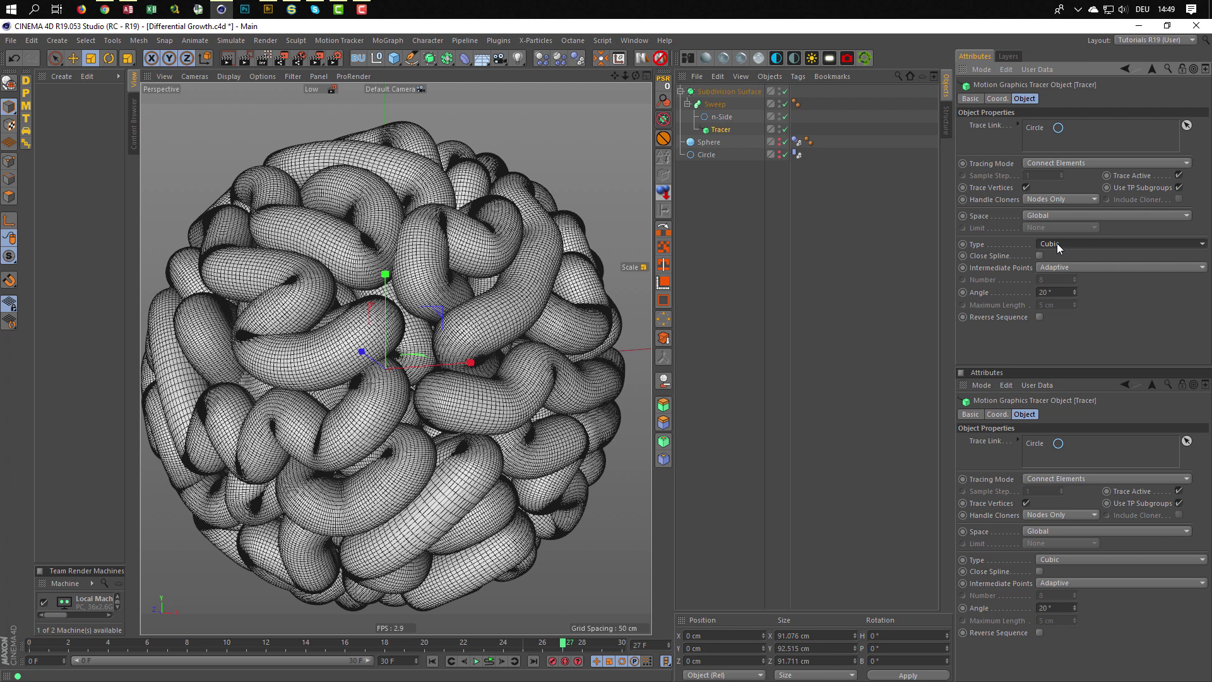
left_click(1056, 243)
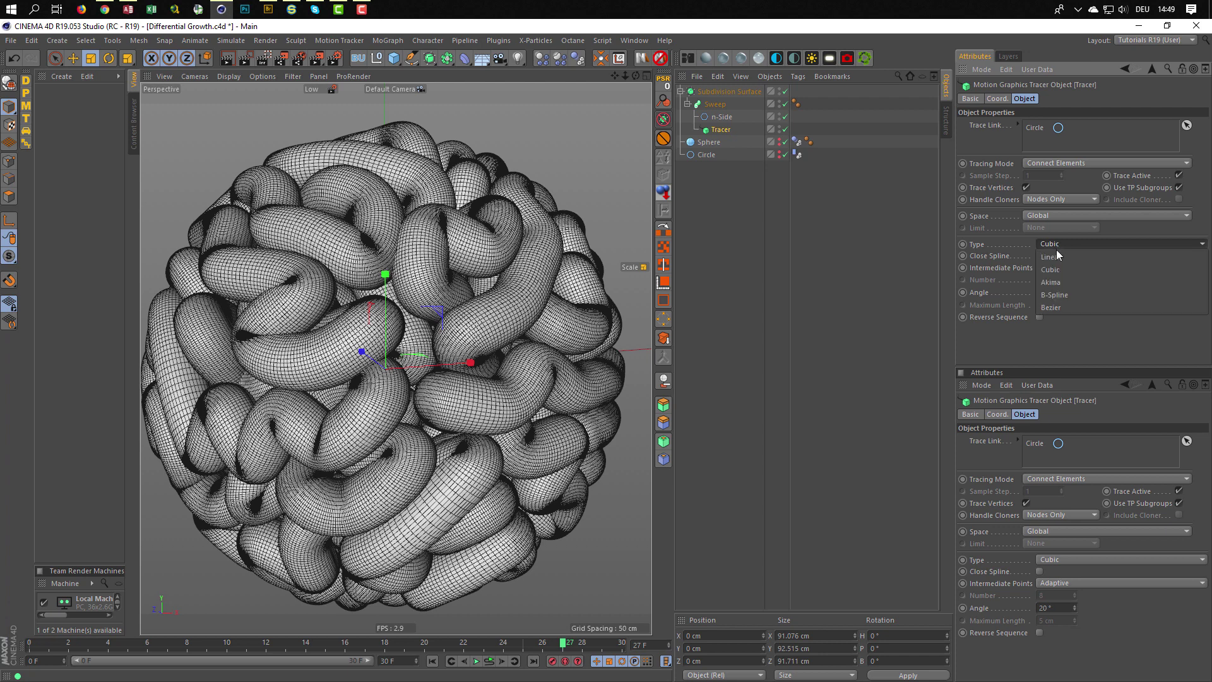
left_click(1050, 301)
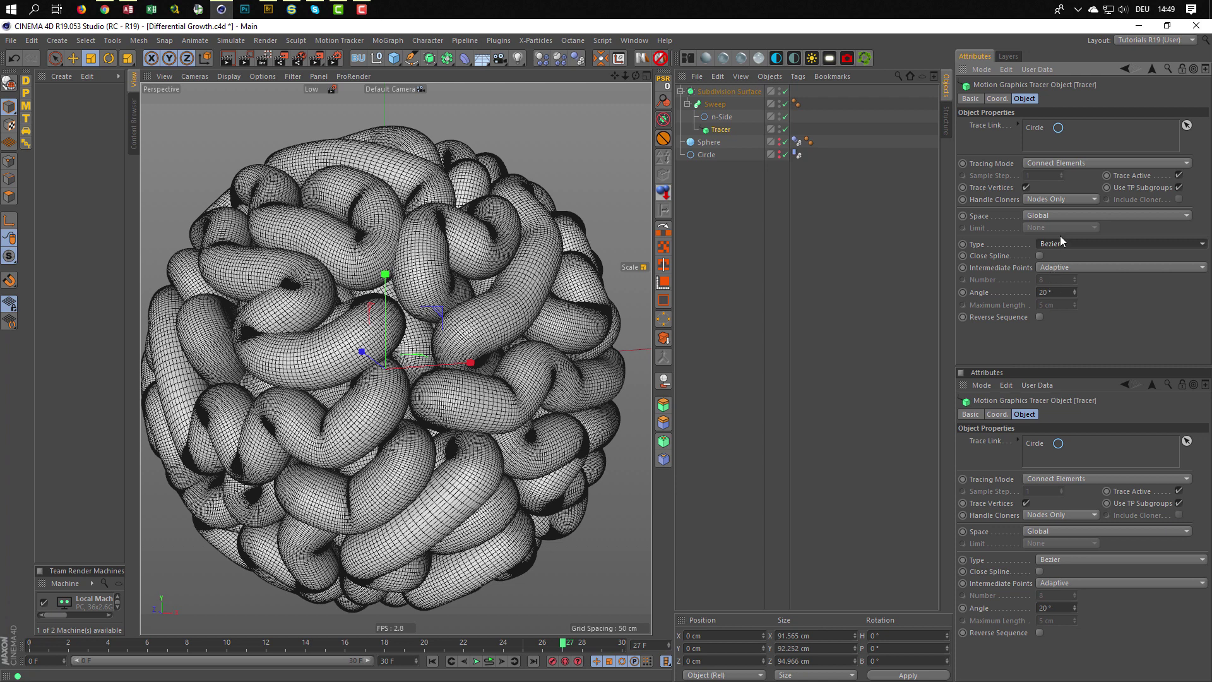
left_click(1059, 243)
left_click(1058, 291)
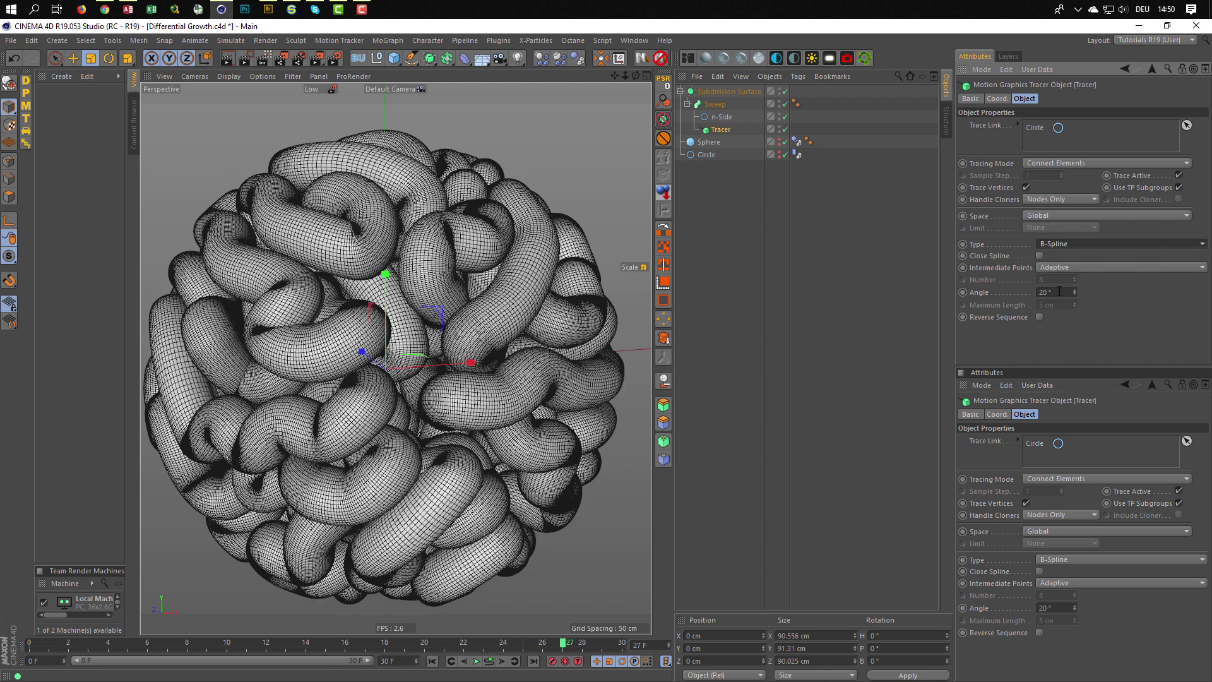
Switch the Tracer's spline type back to Bezier, set its angle to 15°, and render the view
left_click(1051, 243)
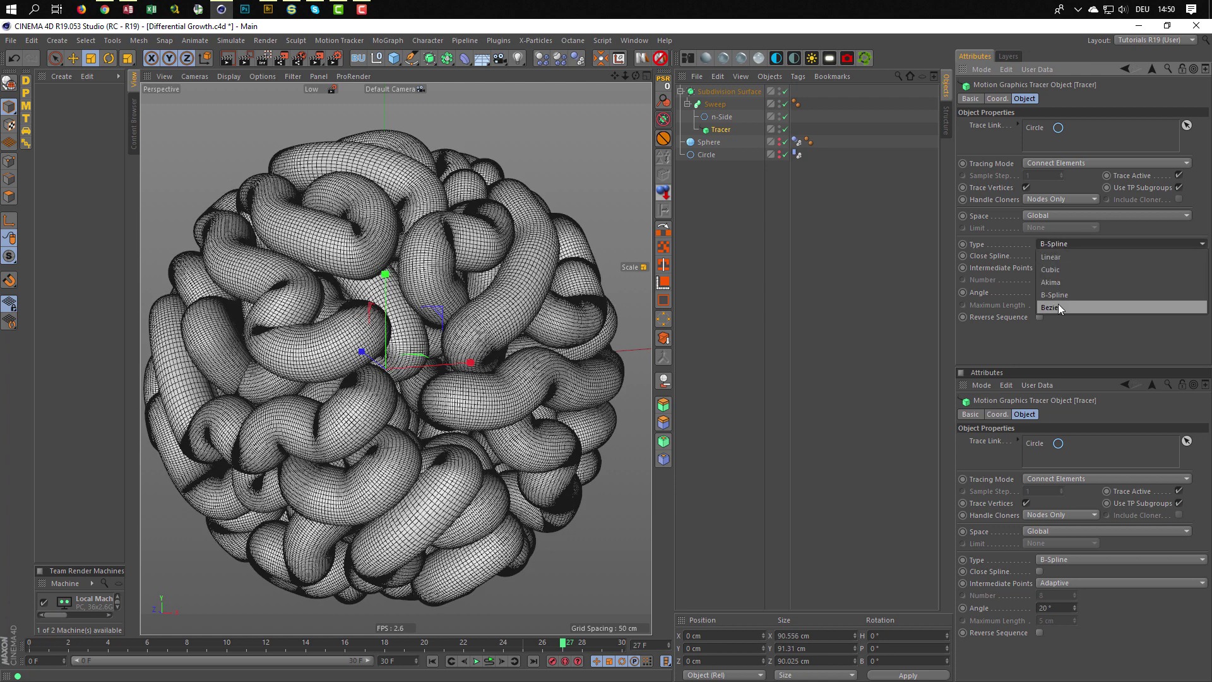
left_click(1058, 305)
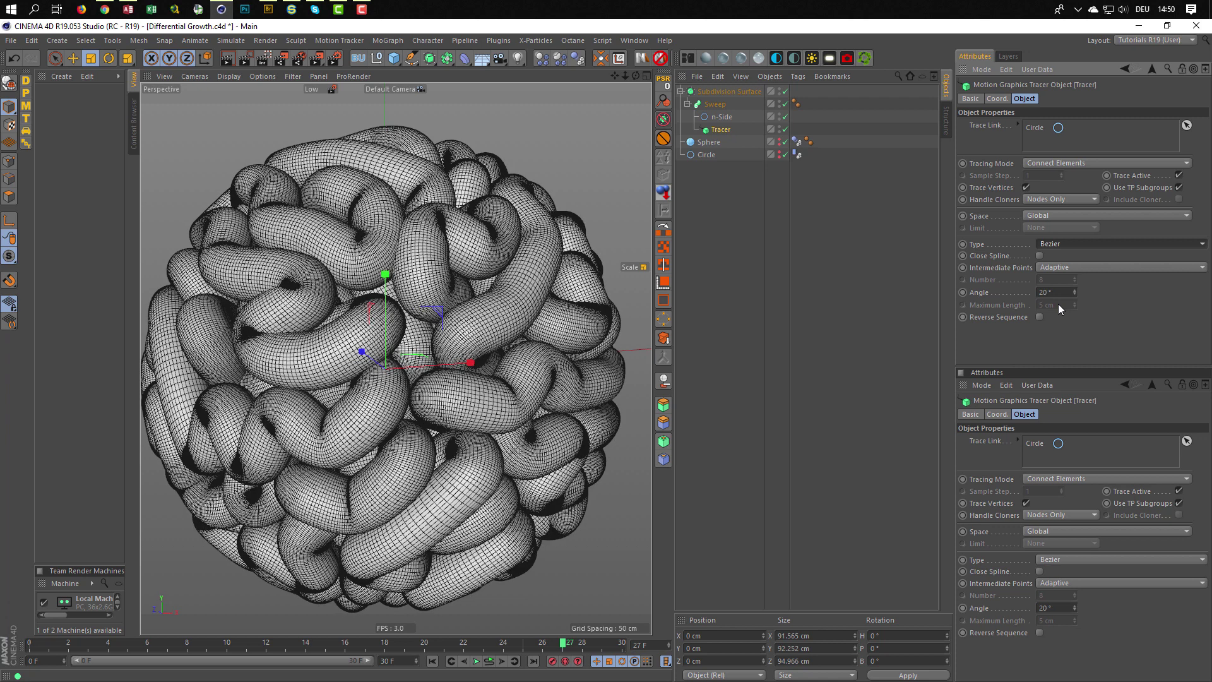
double_click(1050, 292)
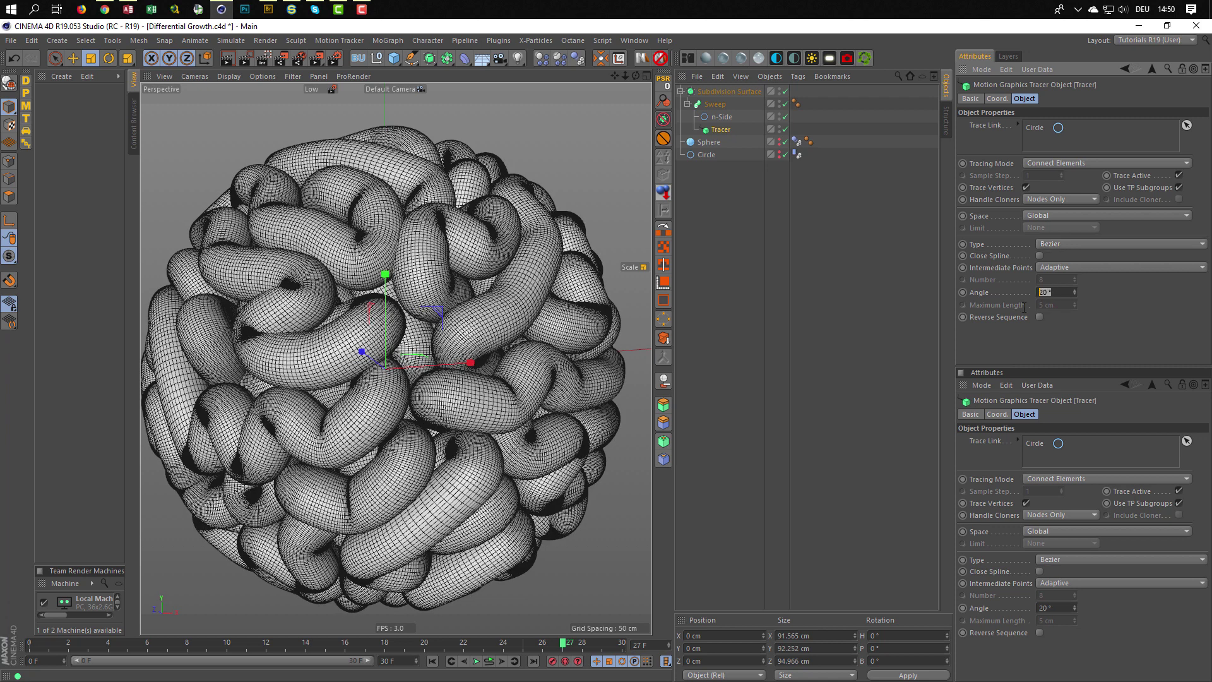
type("15")
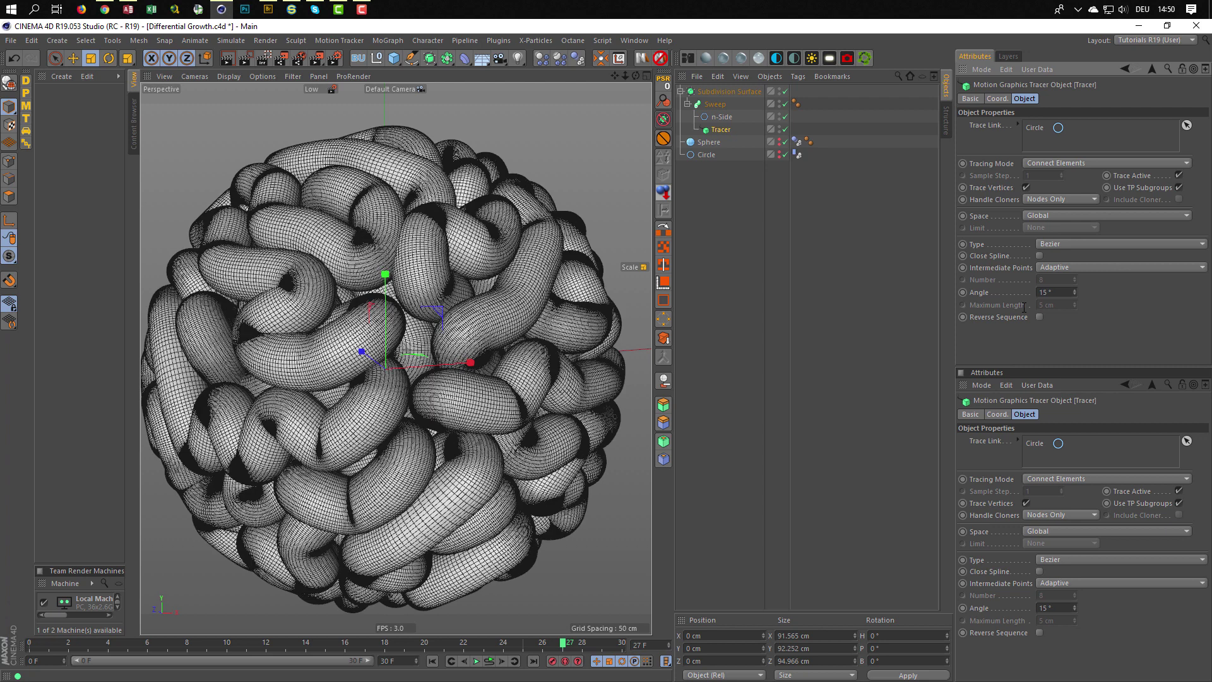
key("ctrl+r")
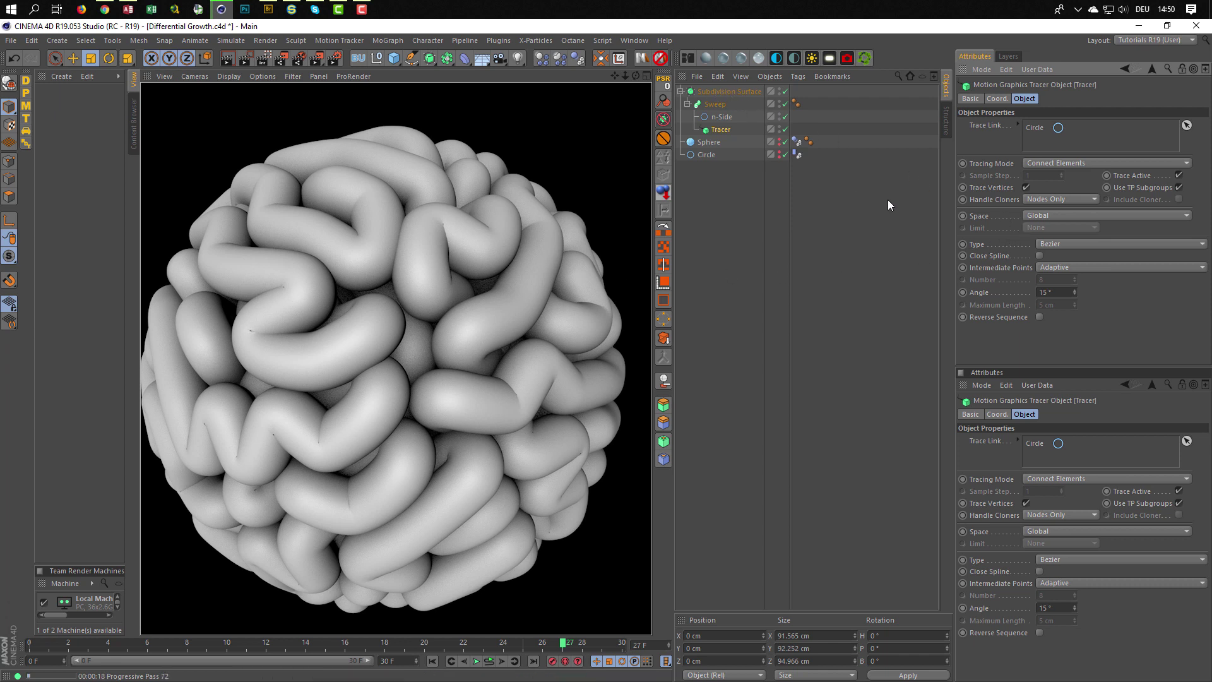
Set the Tracer's adaptive angle to 25° and render the view to check the tube bends
double_click(1051, 292)
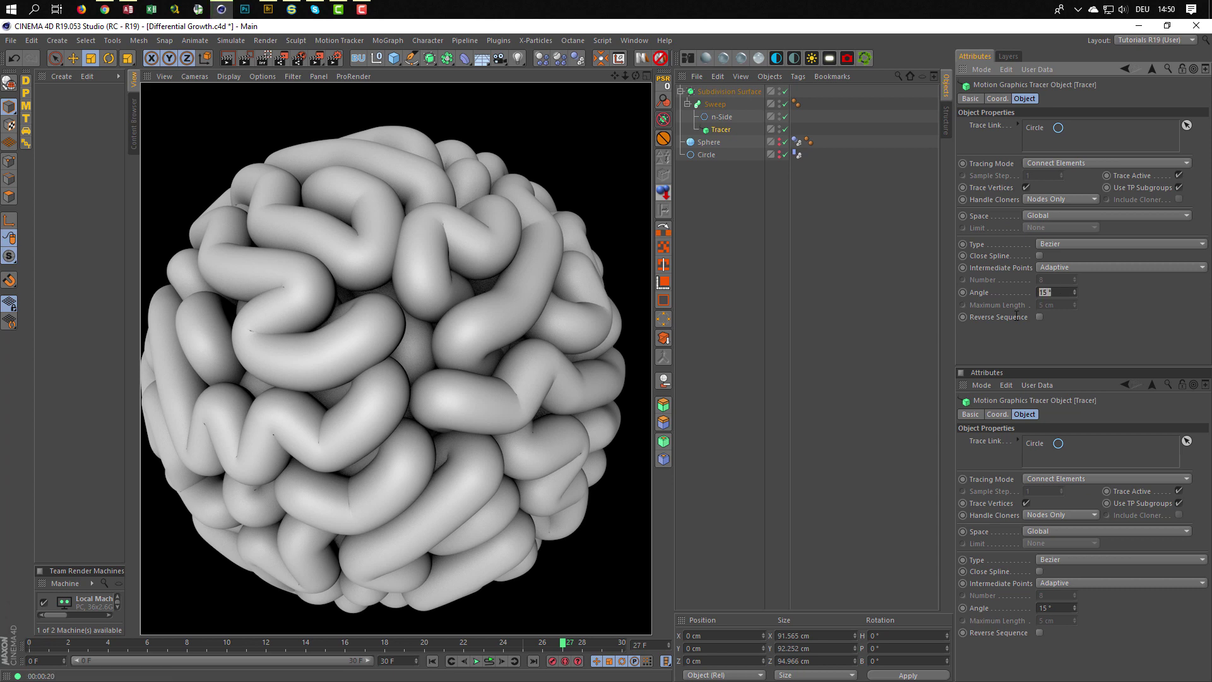
type("25")
key("Return")
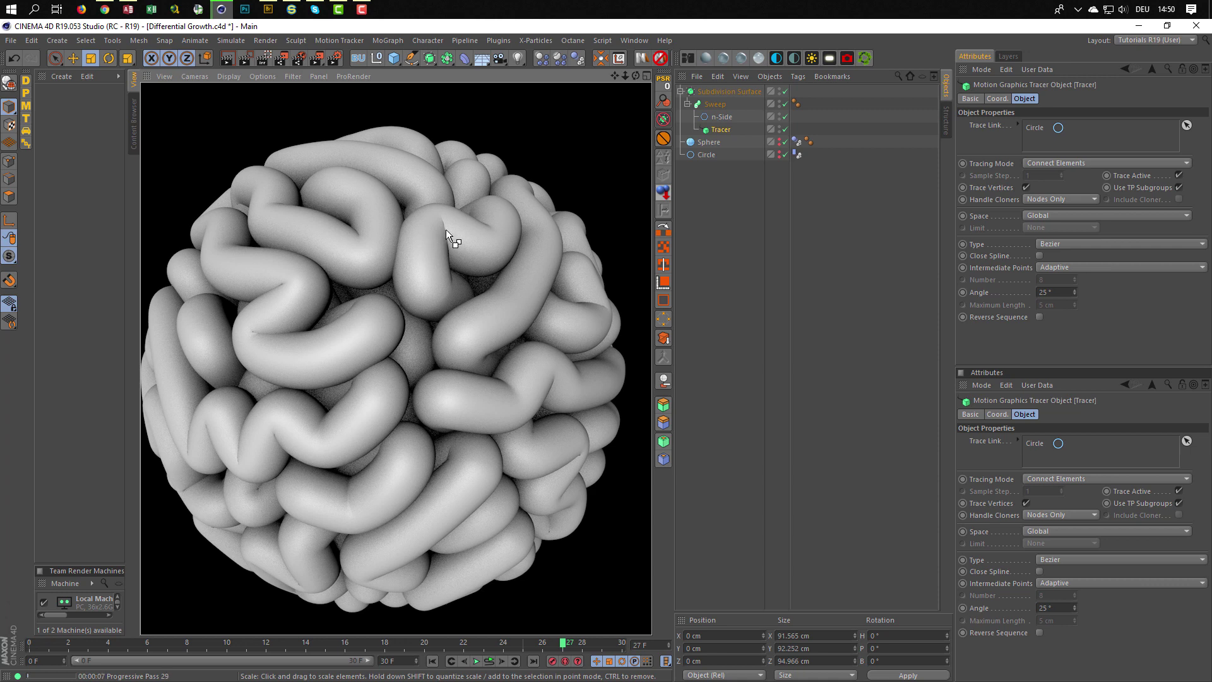
Increase the n-Side profile's radius to 6 cm and render the view to check the tubes
left_click(720, 118)
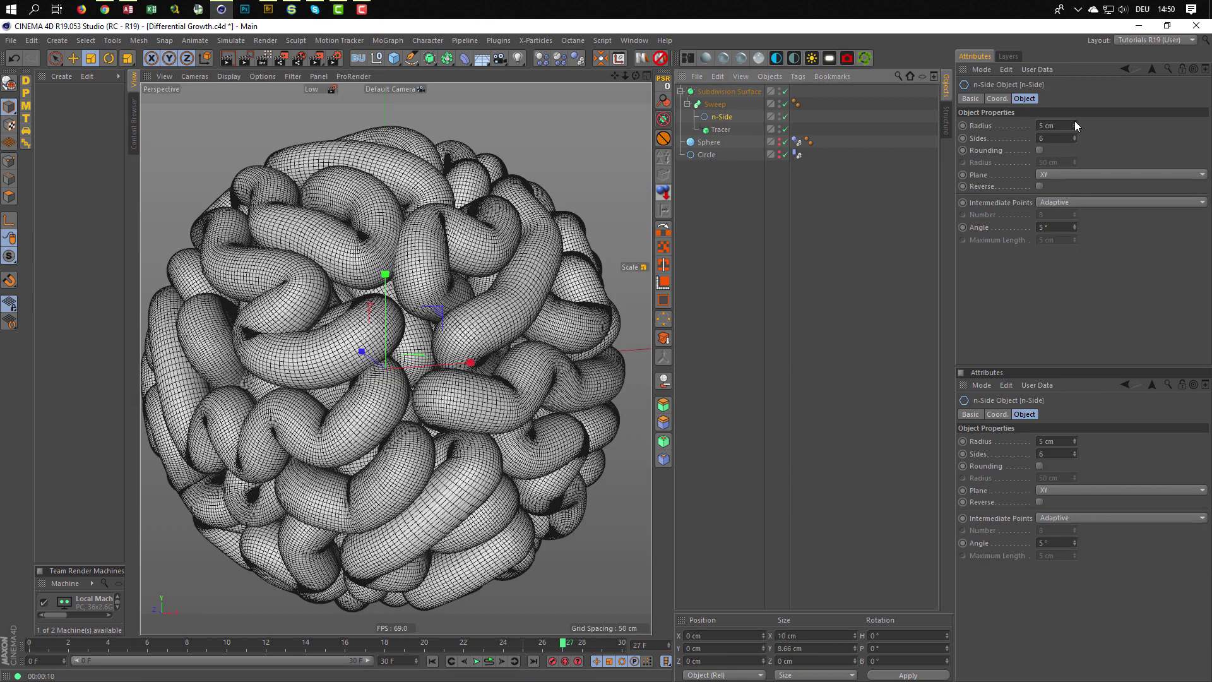
left_click(1074, 123)
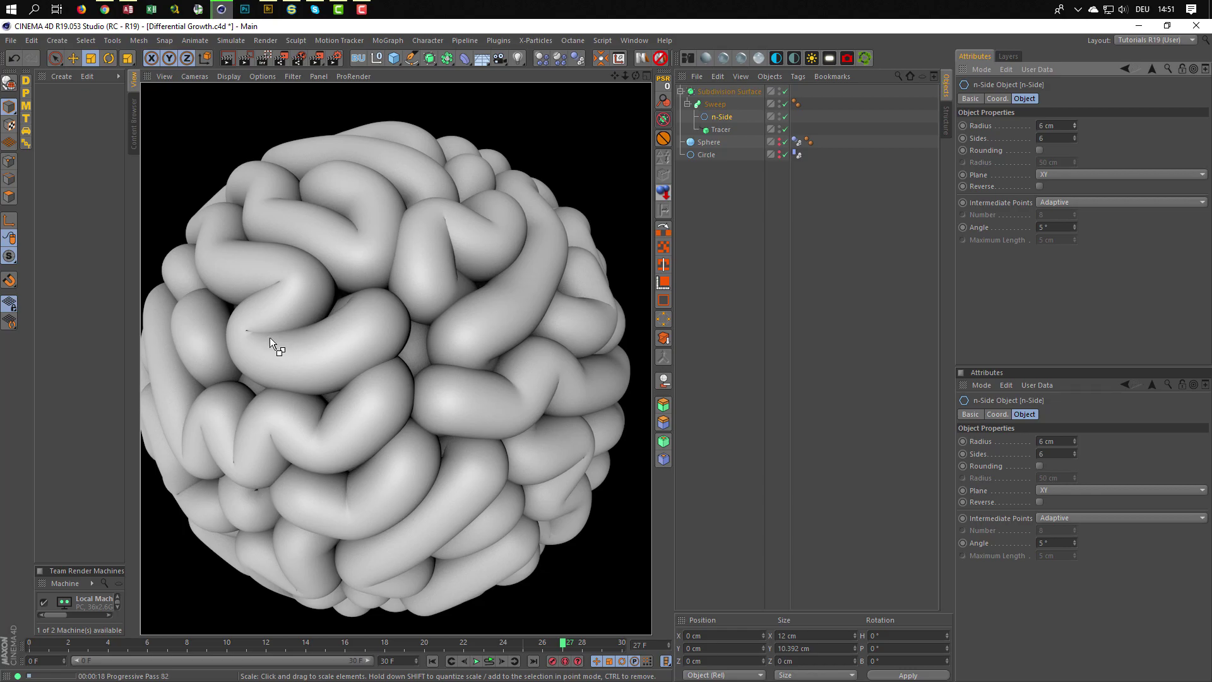
left_click(548, 286)
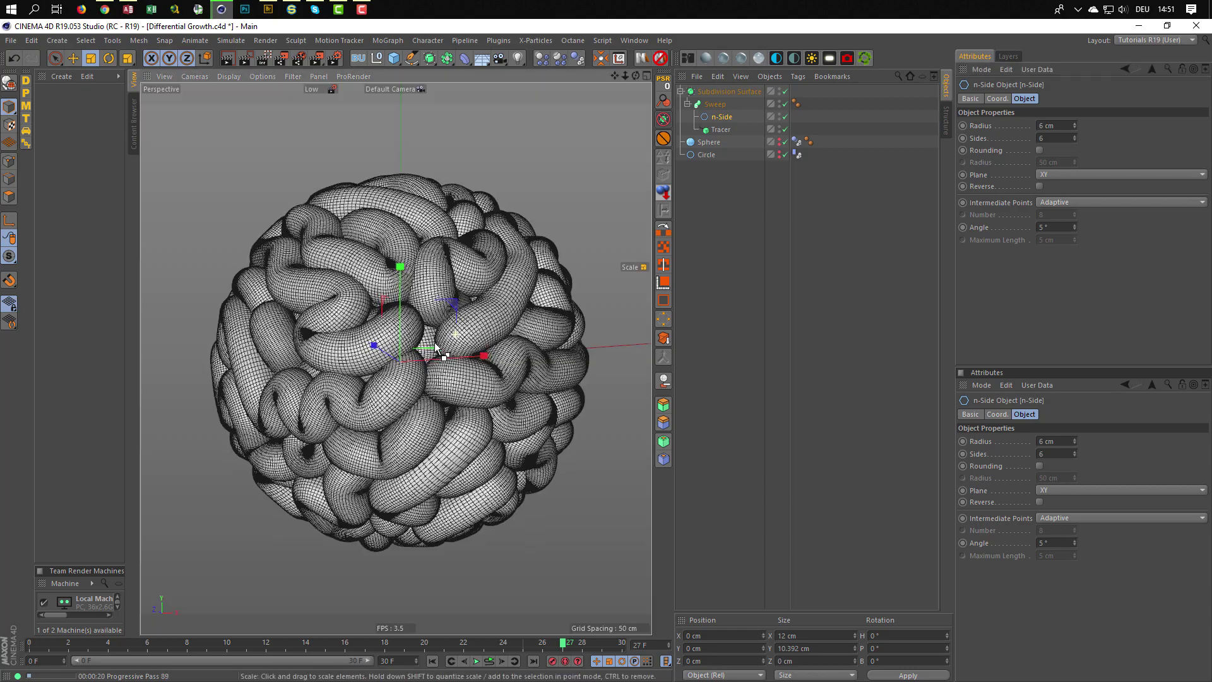
Inspect and render the tube ball from other sides, including a brief look through the Interactive Render Region
left_click_drag(413, 332, 423, 289, "alt")
scroll(424, 289, "up", 1)
scroll(426, 290, "up", 2)
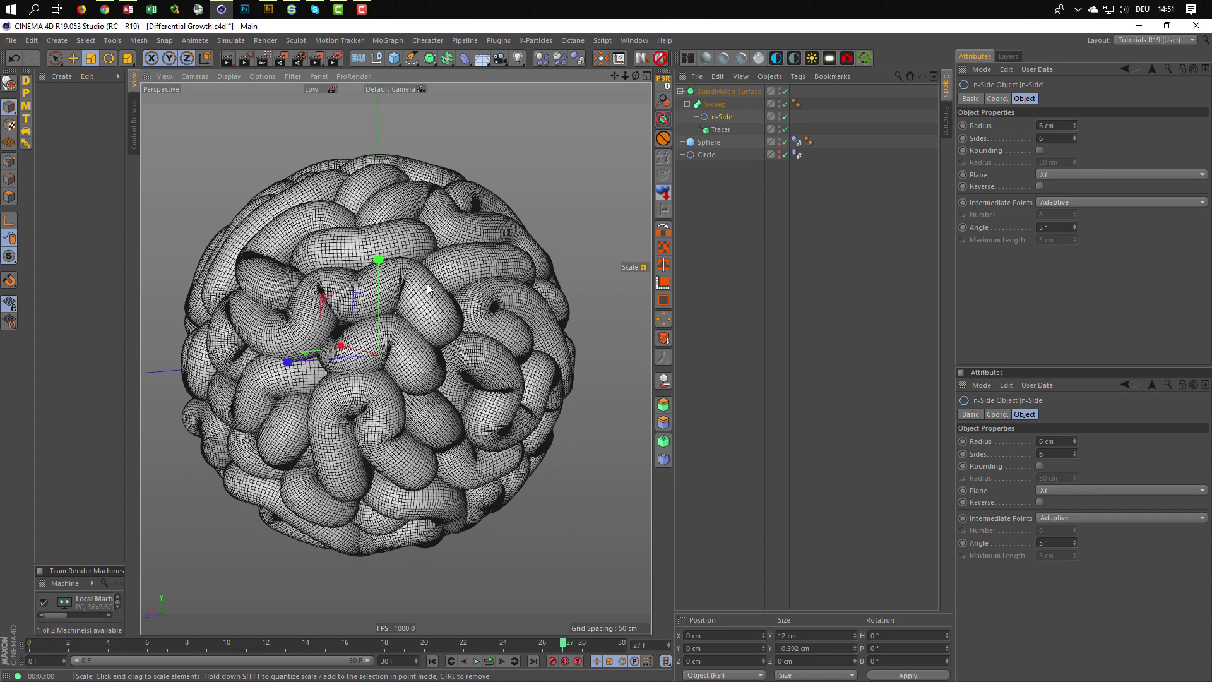
scroll(442, 284, "up", 1)
scroll(473, 262, "up", 1)
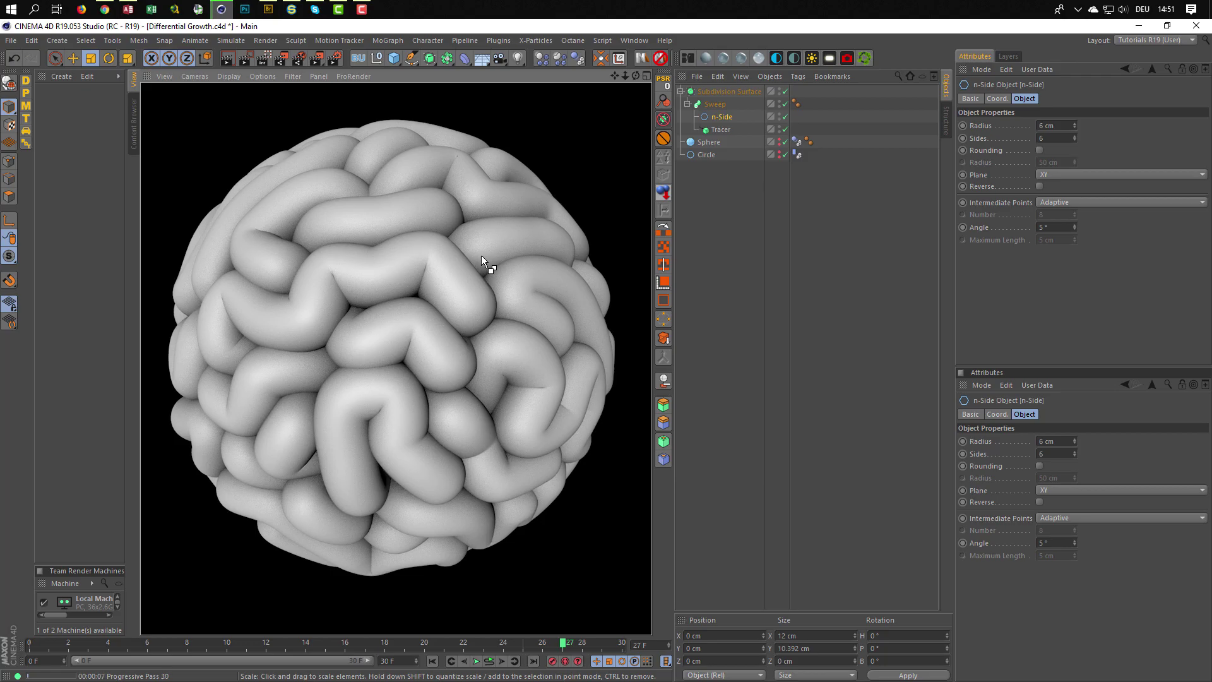
left_click_drag(464, 263, 378, 321, "alt")
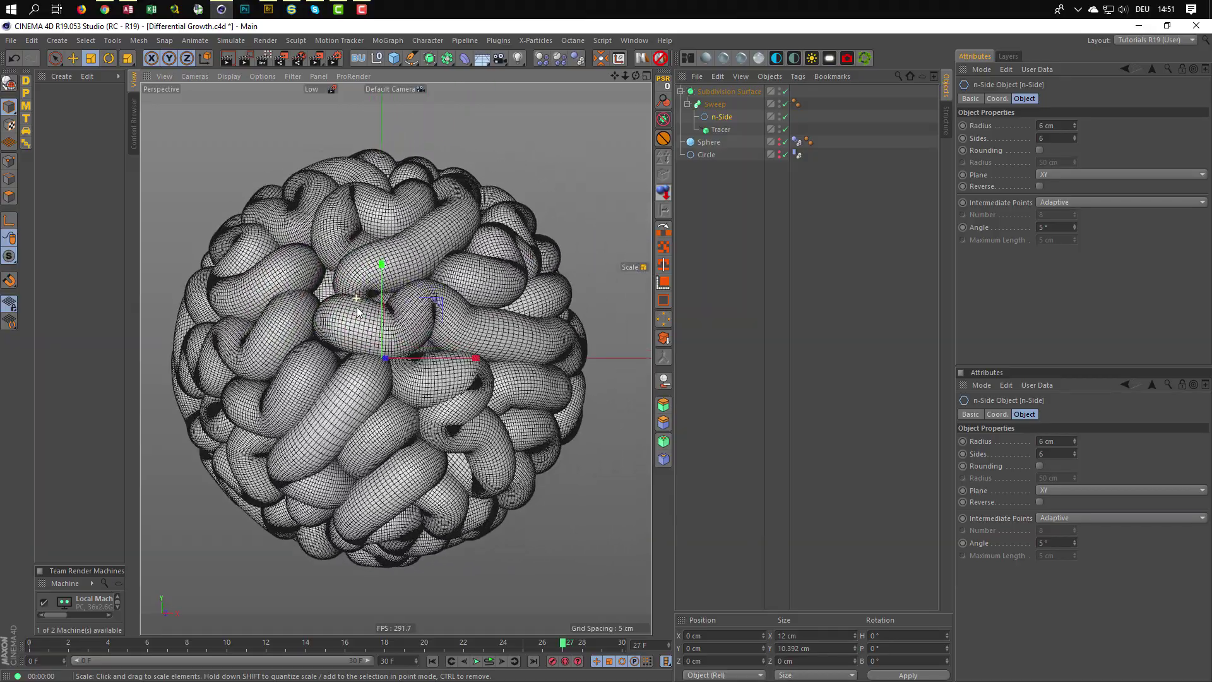
scroll(376, 322, "up", 3)
scroll(377, 327, "down", 2)
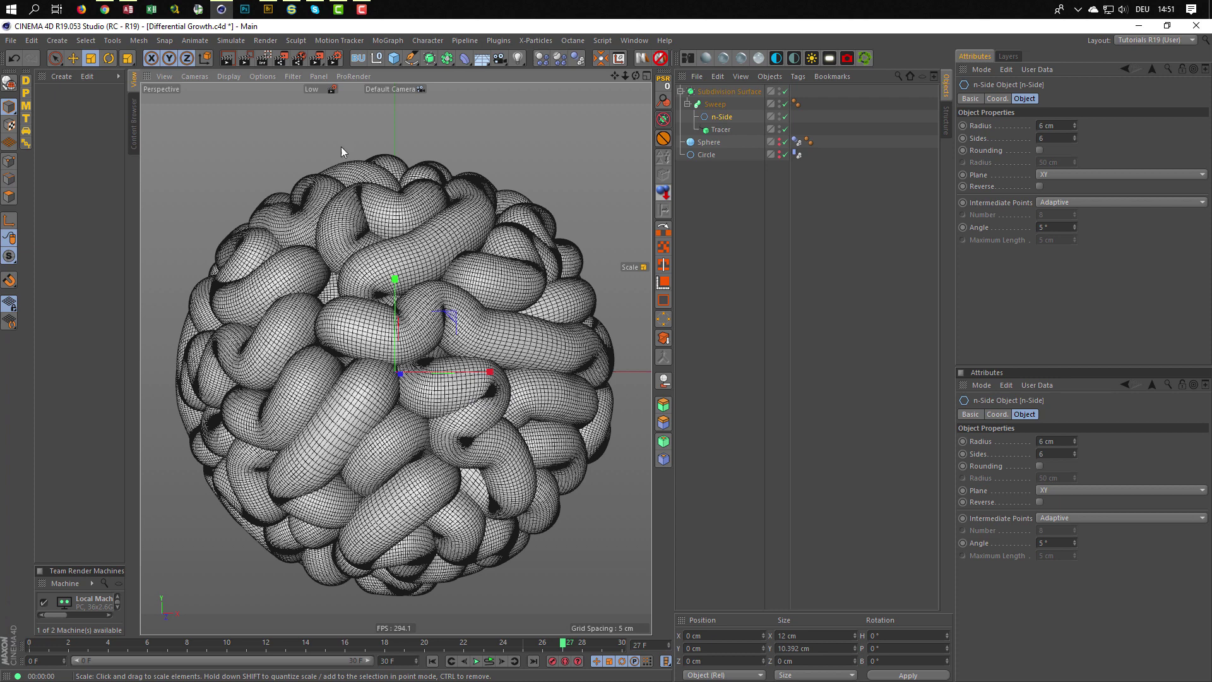
left_click(265, 62)
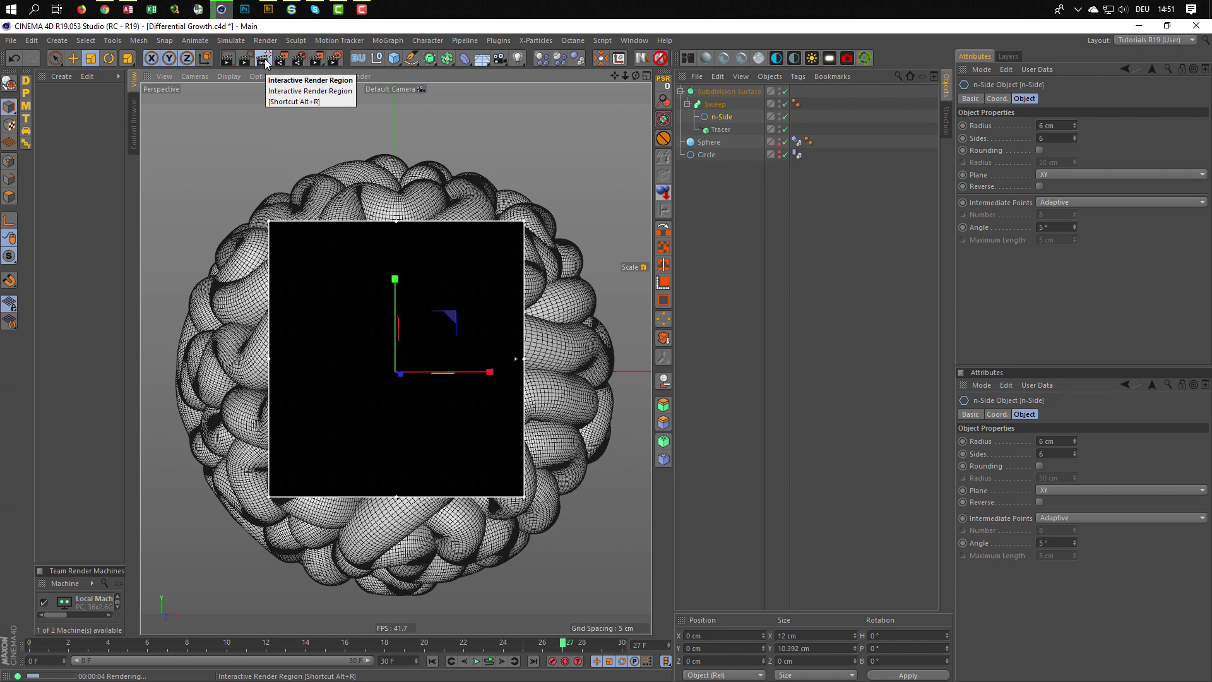
left_click(265, 62)
Examine the mesh at a tight inner bend of a tube and set the Tracer's angle to 30°
scroll(484, 394, "up", 5)
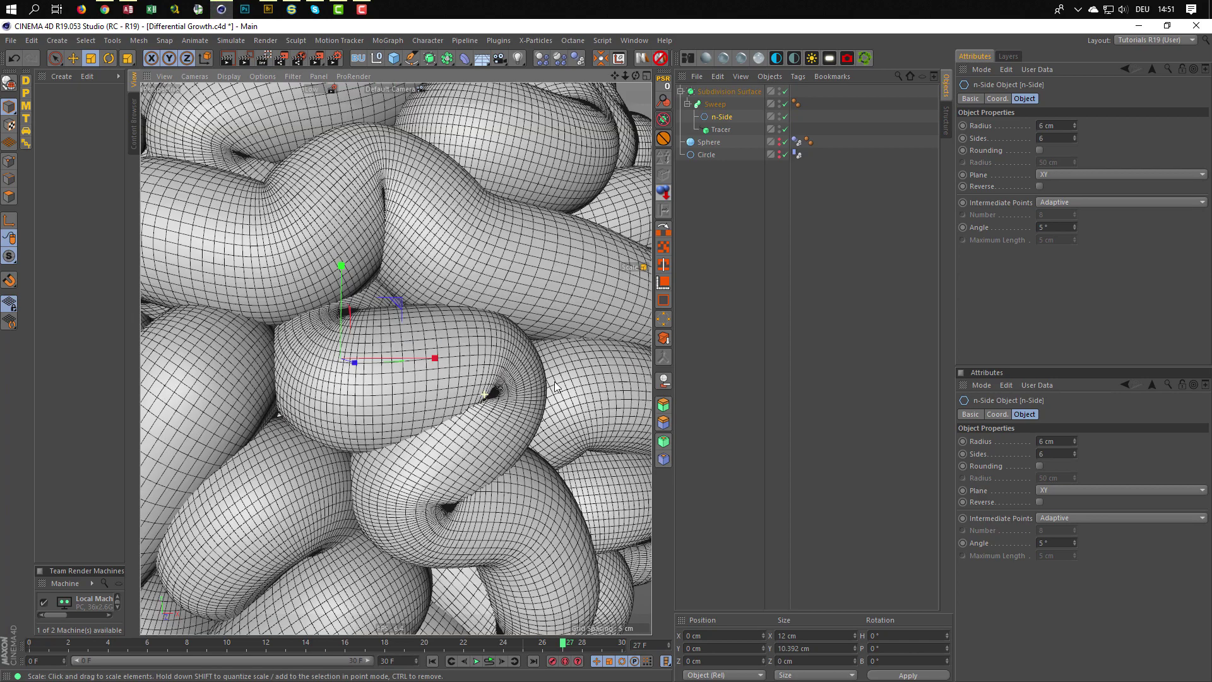
scroll(587, 378, "up", 5)
scroll(622, 369, "down", 3)
scroll(606, 376, "up", 3)
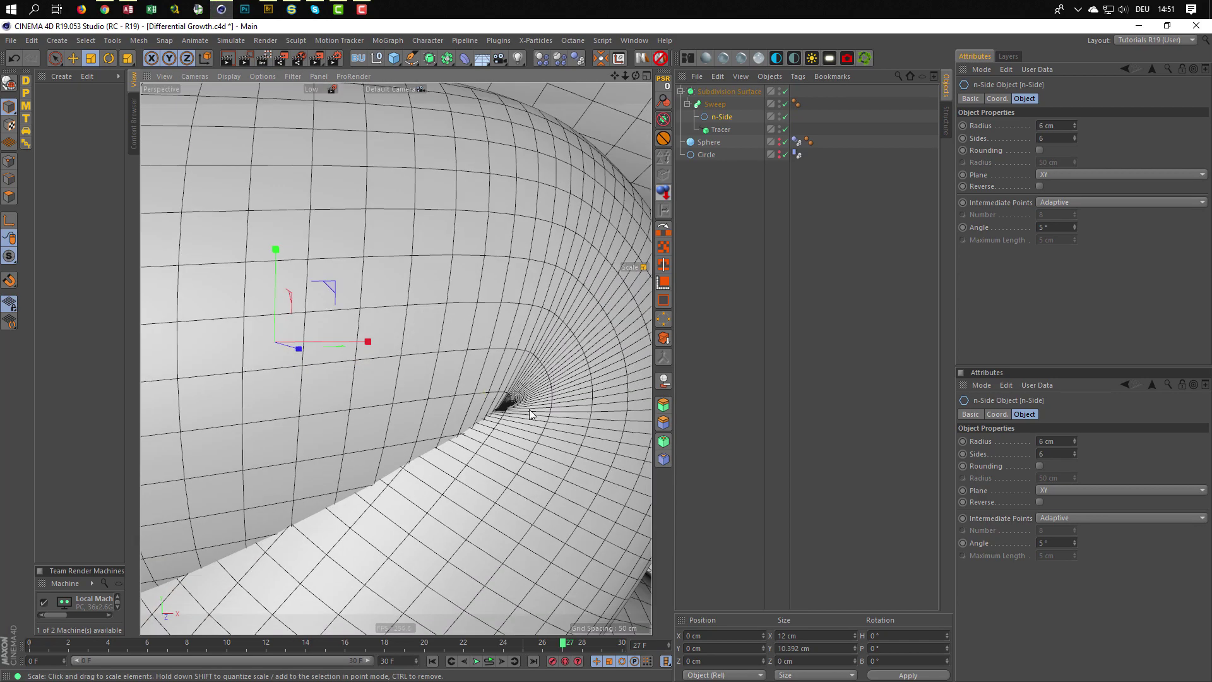
left_click(720, 130)
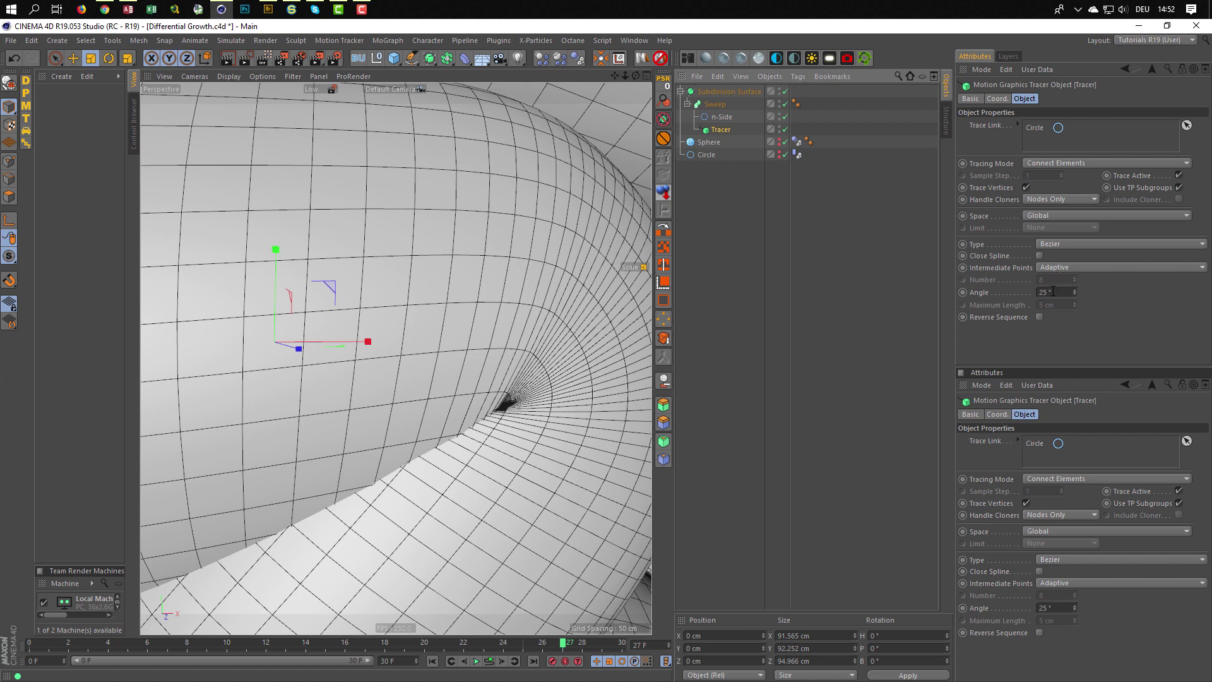
double_click(1052, 291)
type("30")
key("Return")
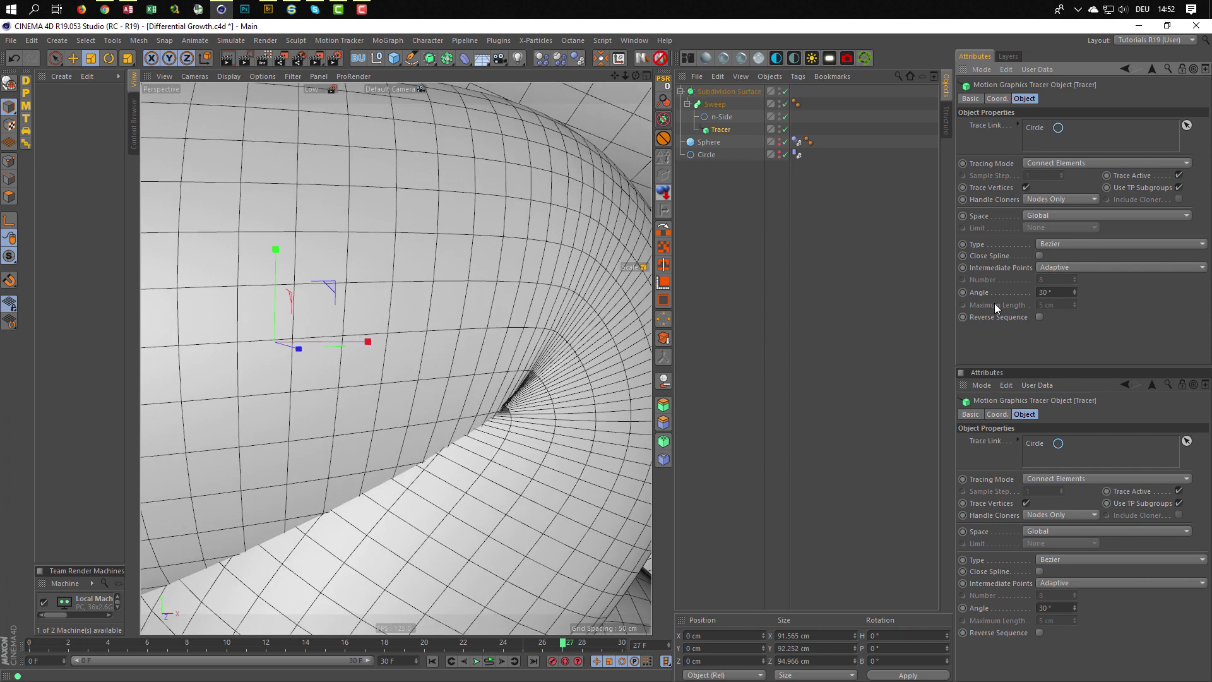
Set the Tracer's adaptive angle to 15°, render the whole tube ball, and reduce the angle to 10°
double_click(1038, 294)
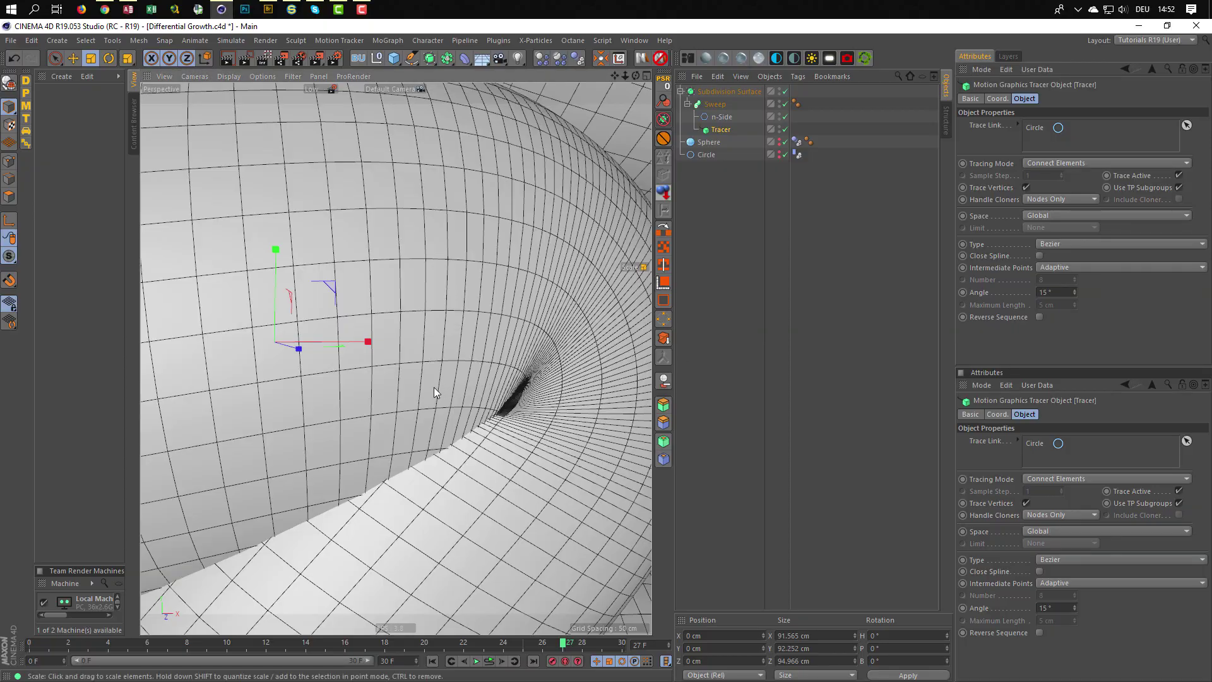
scroll(434, 388, "down", 10)
scroll(374, 407, "down", 5)
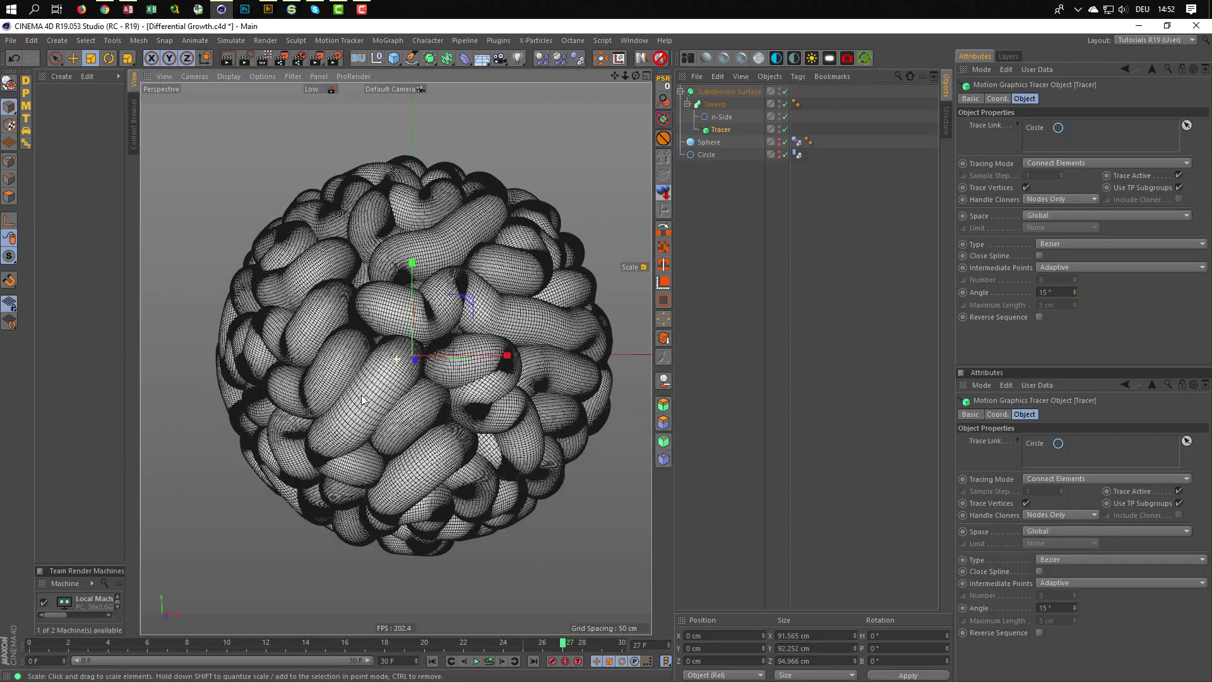
scroll(353, 386, "up", 2)
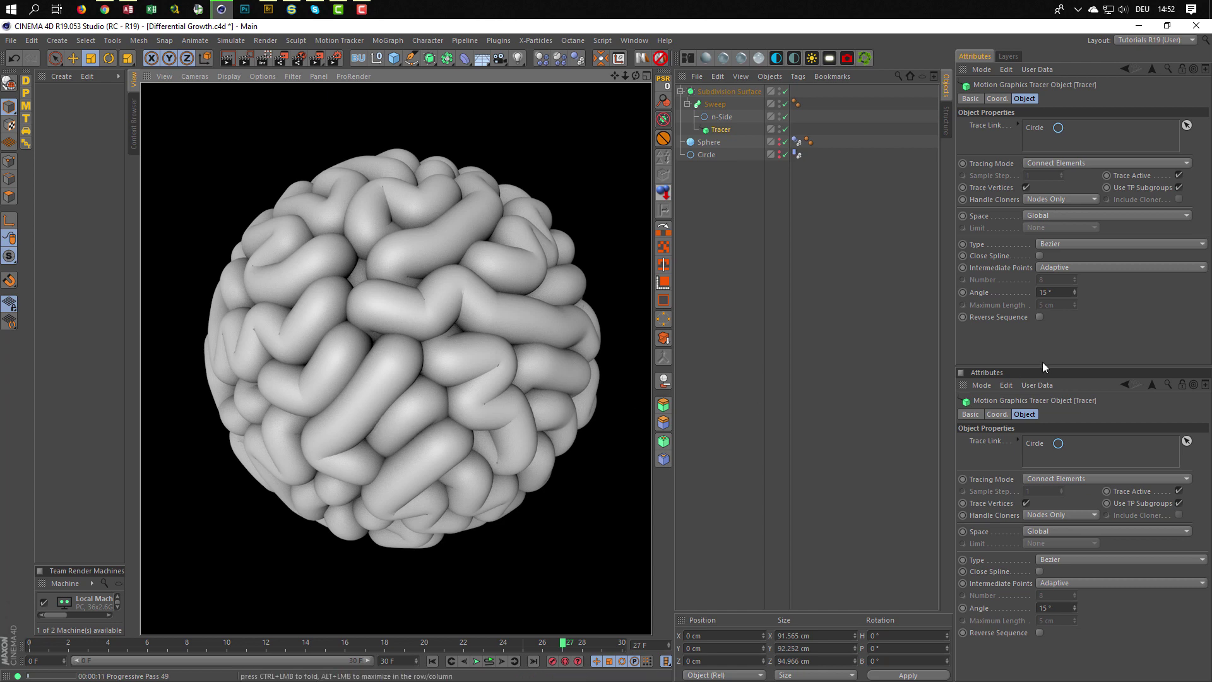
left_click(1049, 292)
type("10")
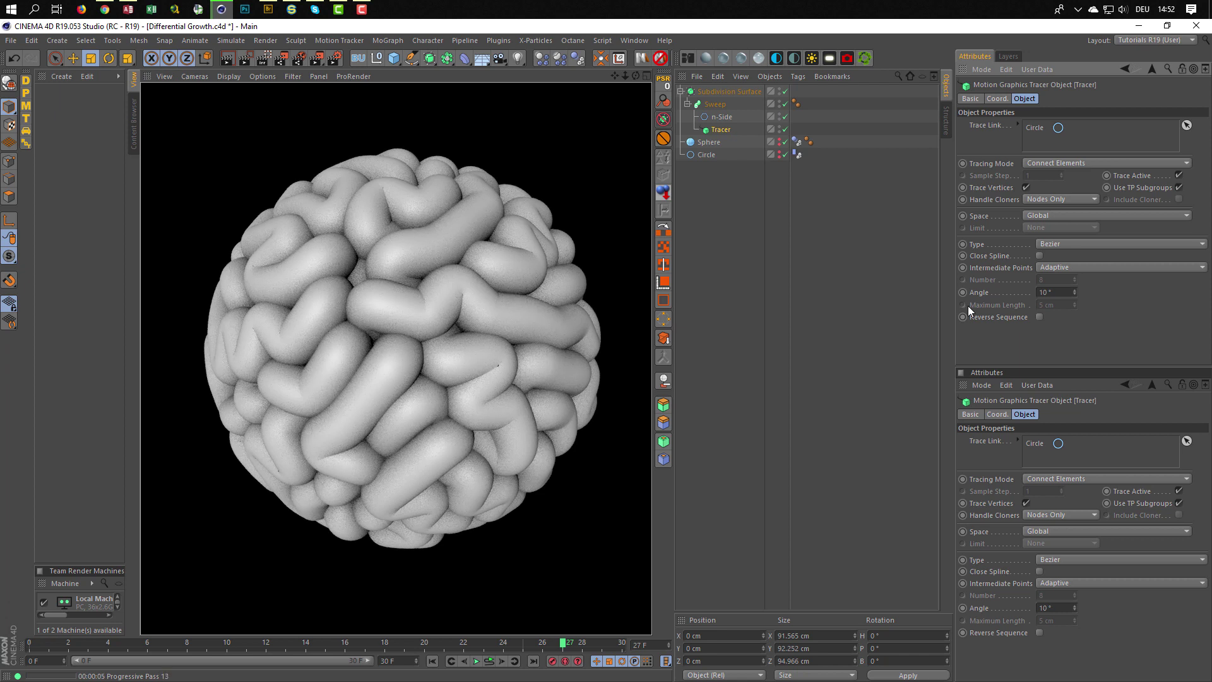
Switch the Tracer's intermediate points to Uniform and set their number to 4
left_click(1069, 266)
left_click(1061, 304)
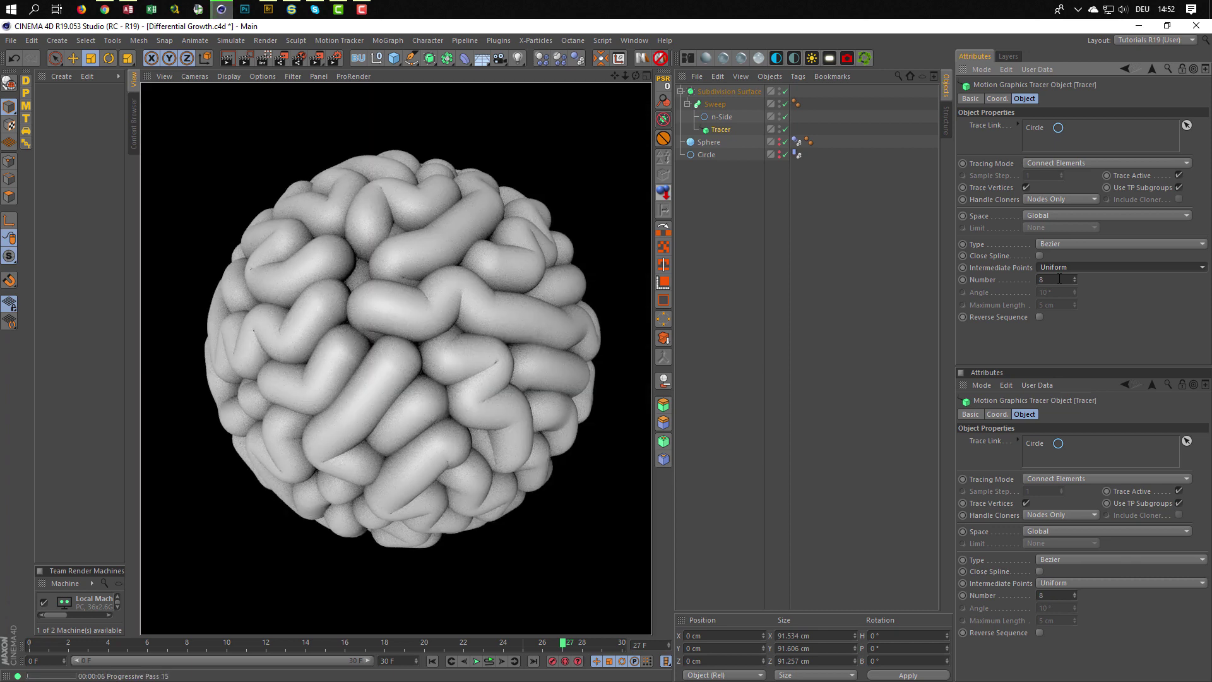
double_click(1059, 278)
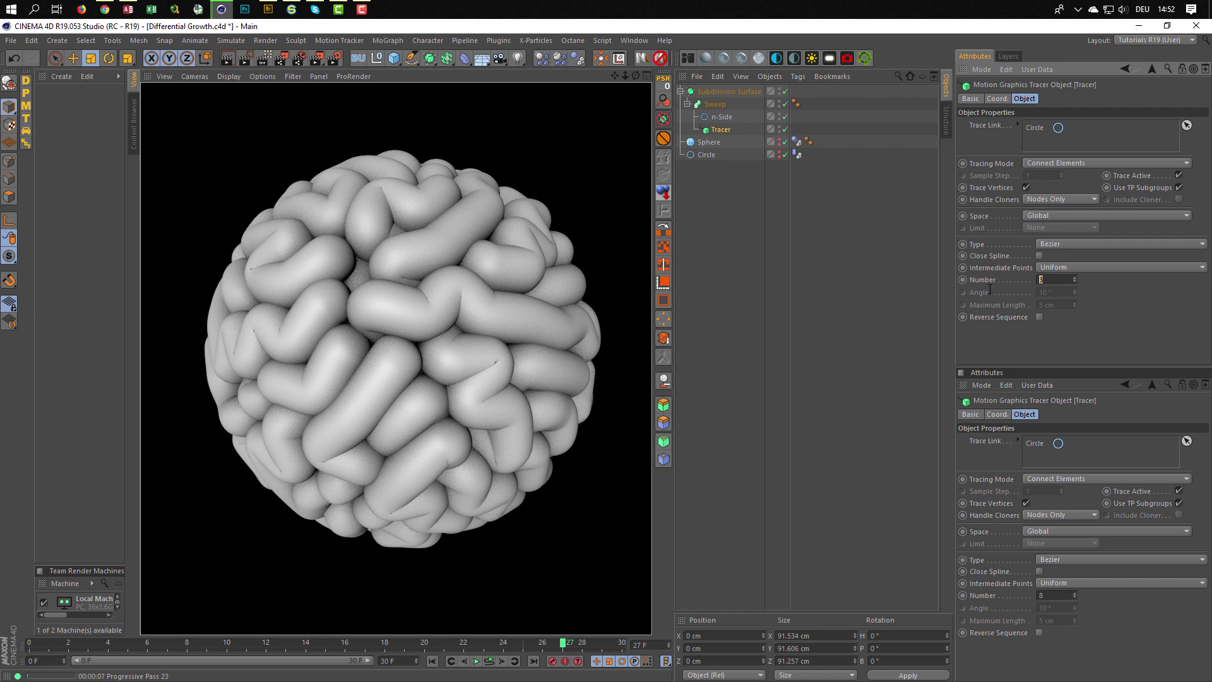
type("4")
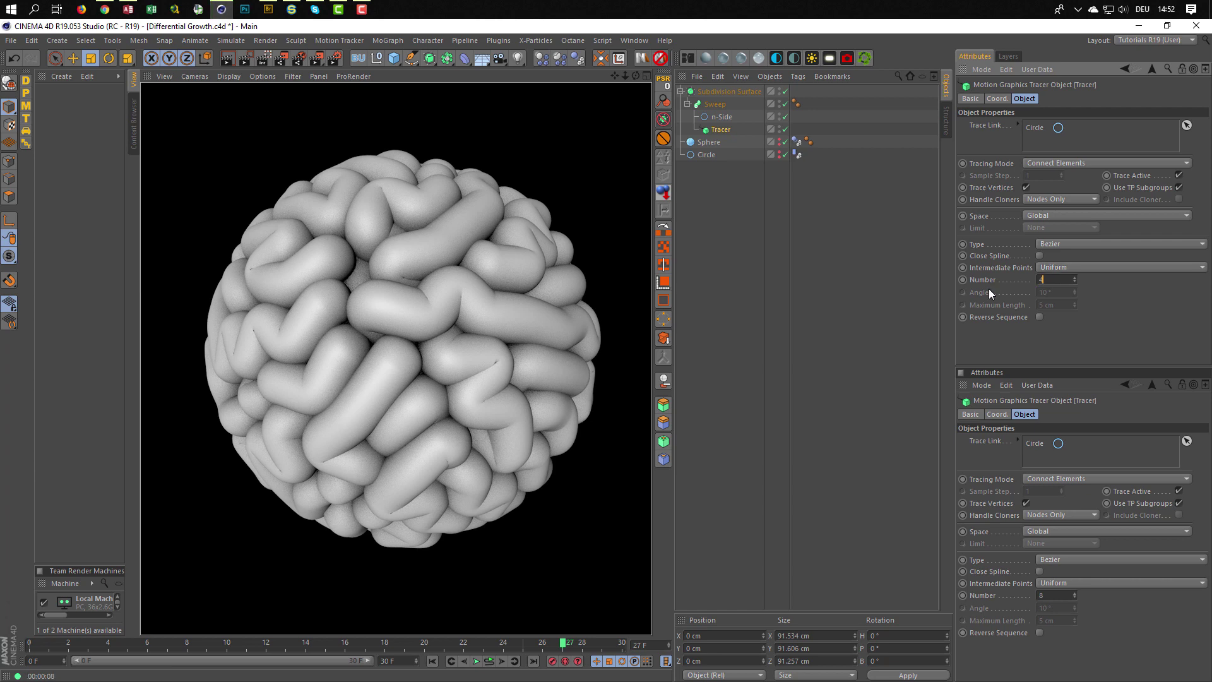
key("Return")
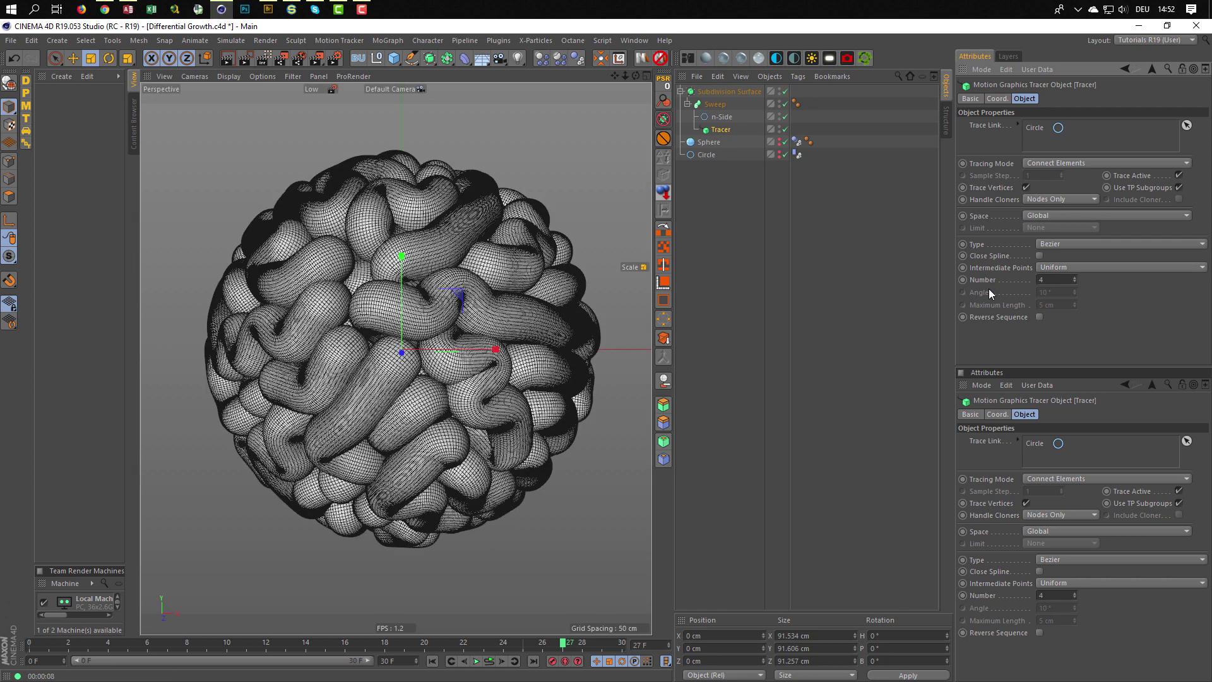
Reduce the Tracer's number of intermediate points to 2 and render the view to check the tube bends
type("2")
key("Return")
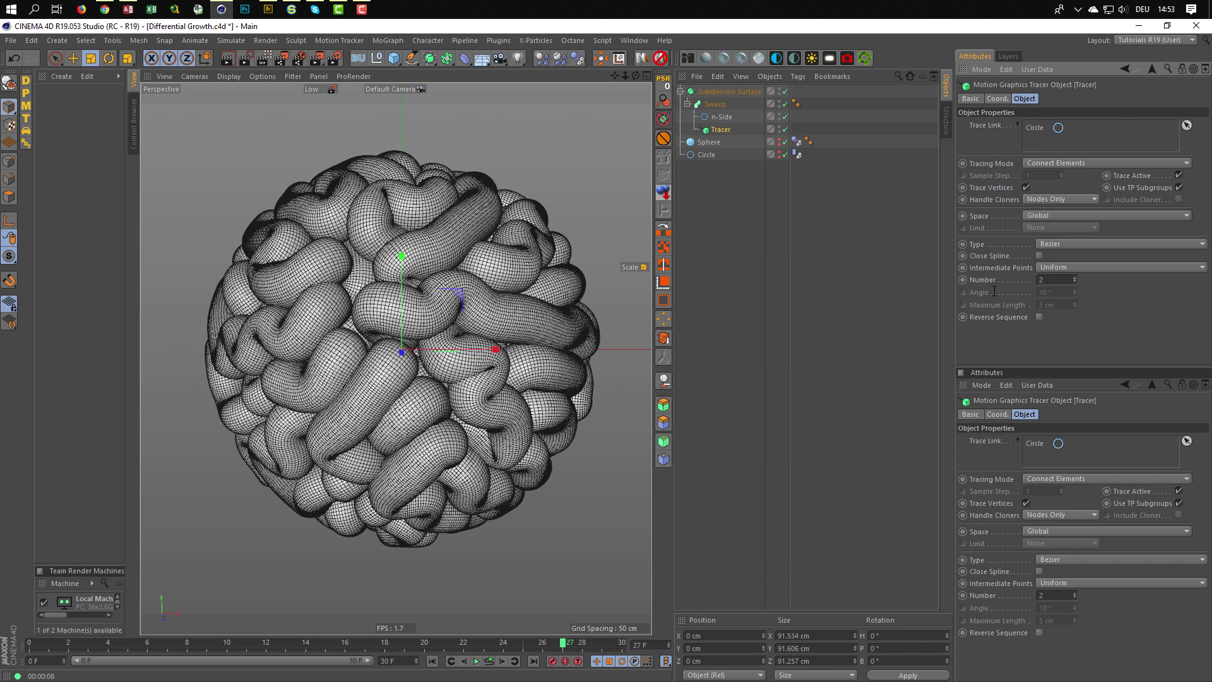
key("ctrl+r")
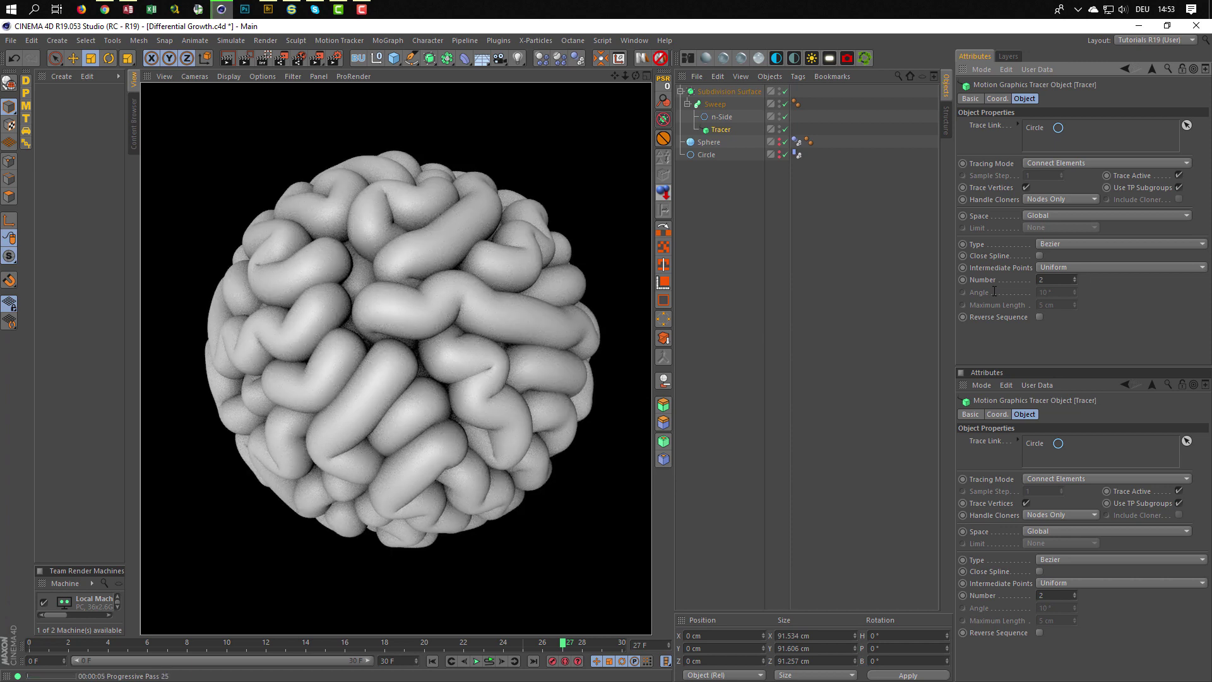
left_click_drag(326, 298, 408, 327, "alt")
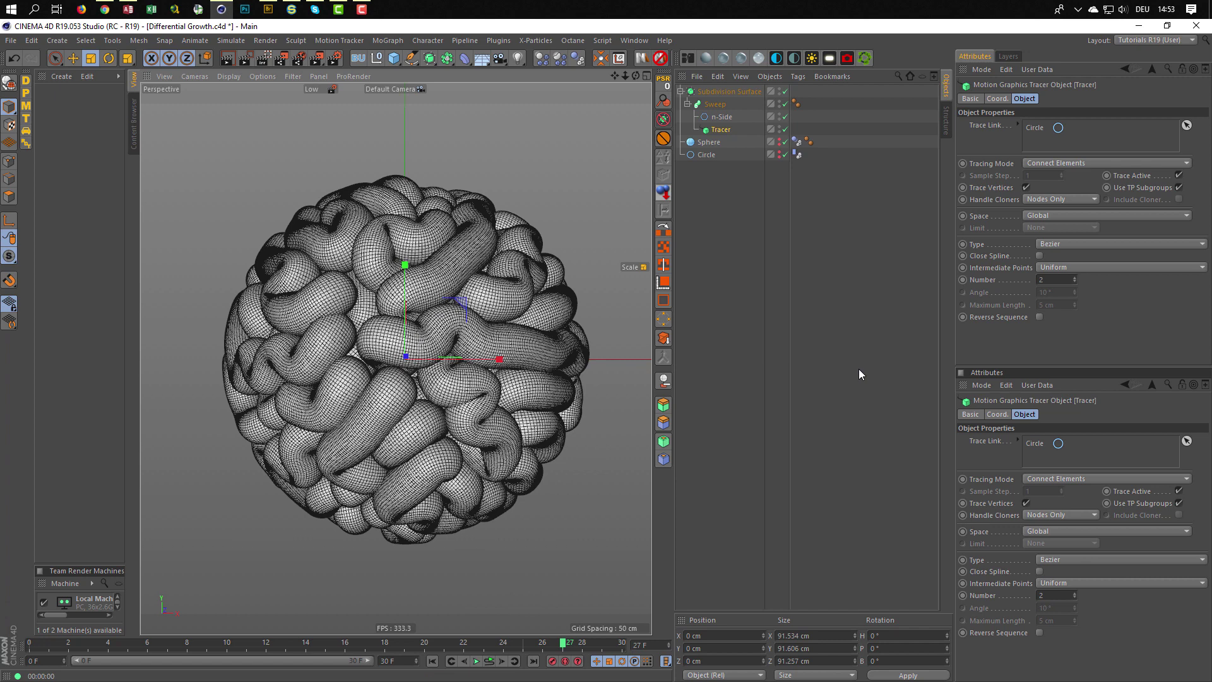
Open the project's expert Dynamics settings and save the scene
key("ctrl+d")
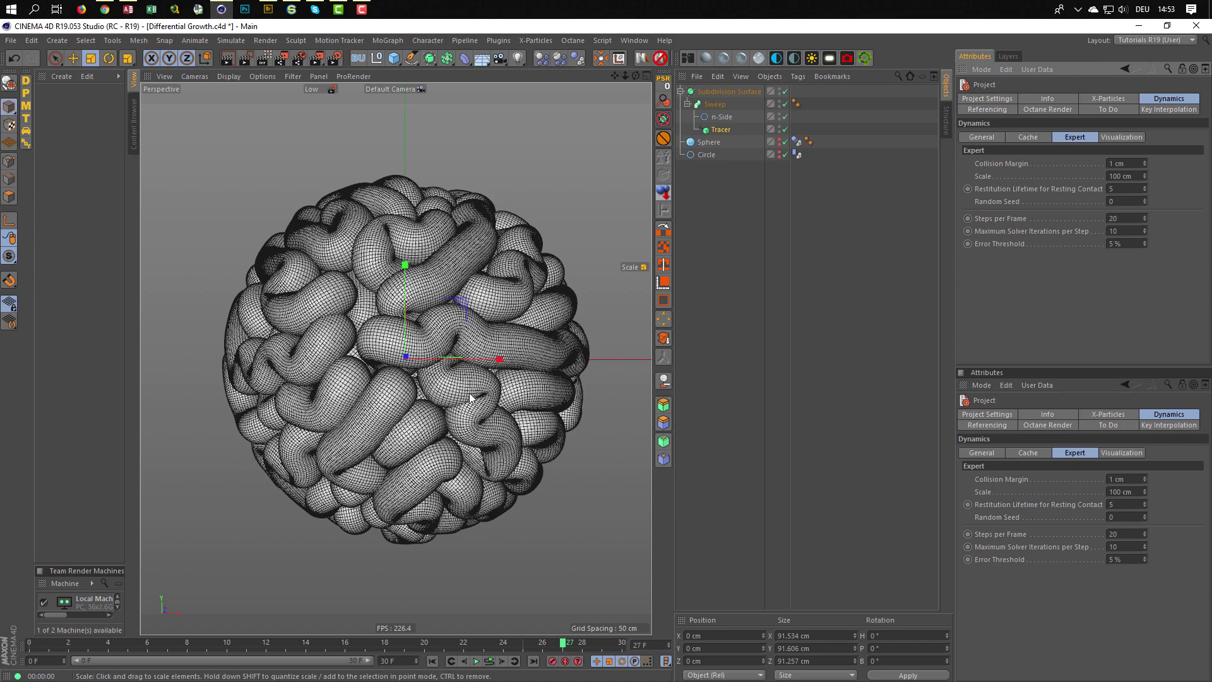
mouse_move(466, 411)
left_mouse_down("alt")
mouse_move(528, 447)
mouse_move(439, 428)
mouse_move(465, 414)
mouse_move(439, 426)
mouse_move(460, 409)
mouse_move(449, 414)
left_mouse_up("alt")
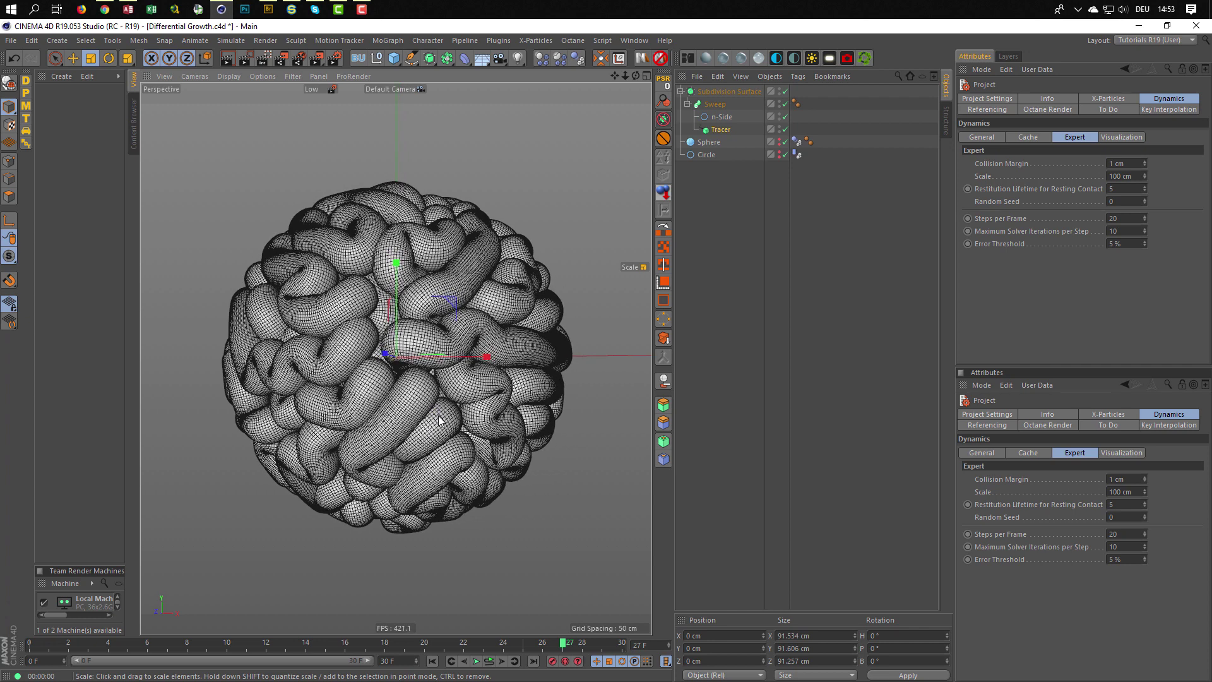
key("ctrl+s")
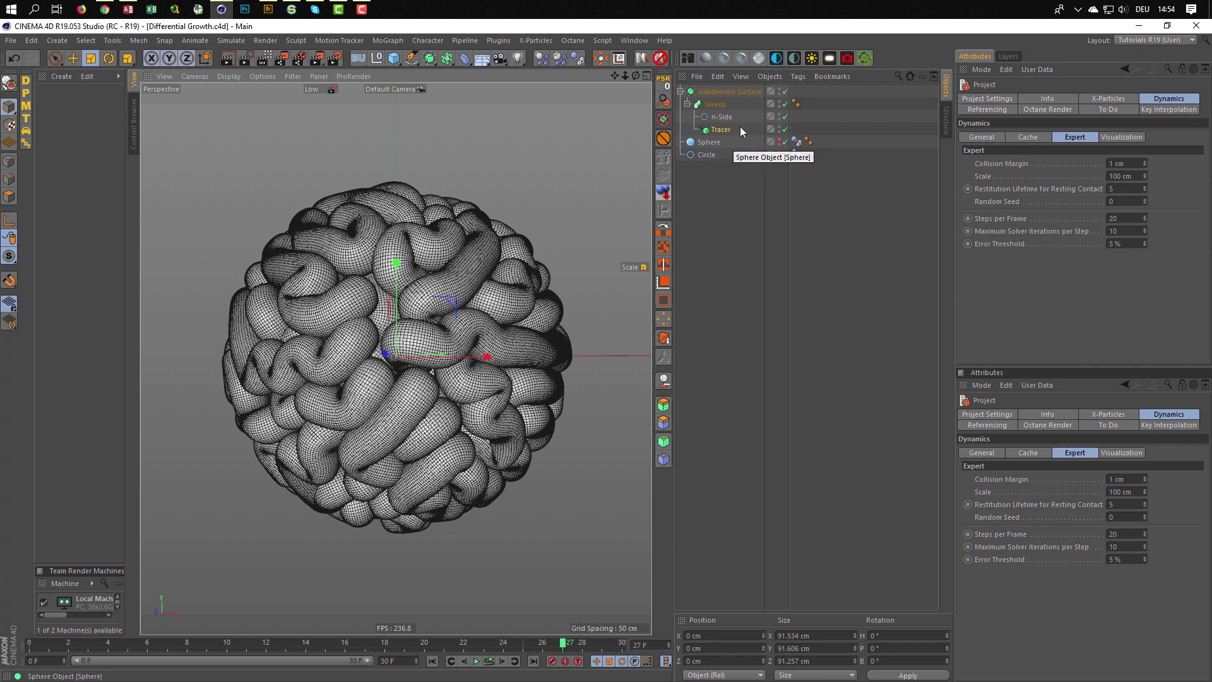
Disable the Subdivision Surface with its Sweep, n-Side and Tracer children, show the Circle in the viewport, and select its dynamics tag
left_click_drag(785, 91, 790, 123)
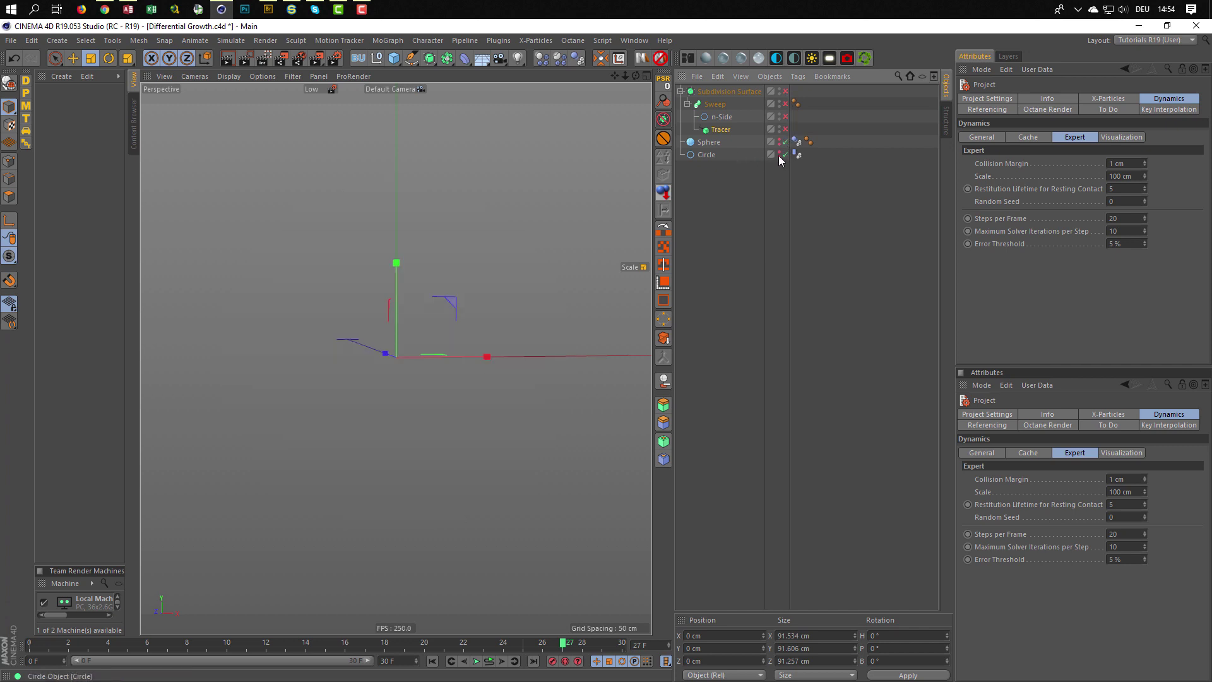
left_click(778, 155)
left_click(796, 154)
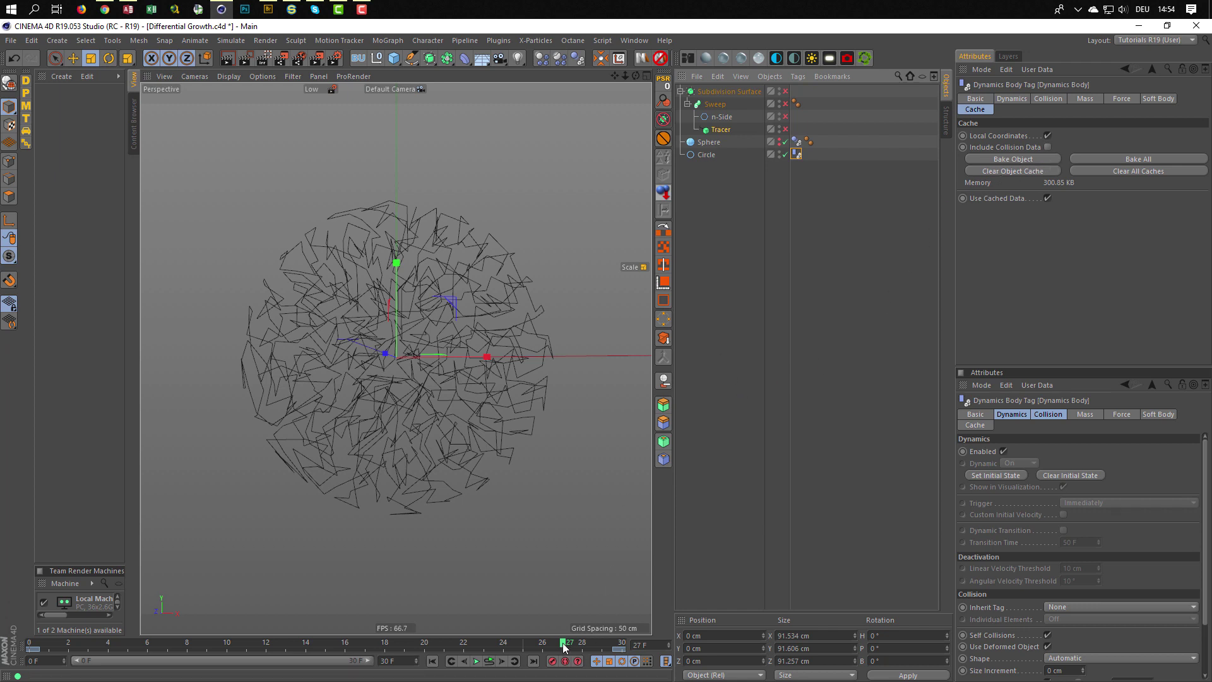
Go to frame 0 and create a spline copy of the Circle with Current State to Object
left_click(650, 645)
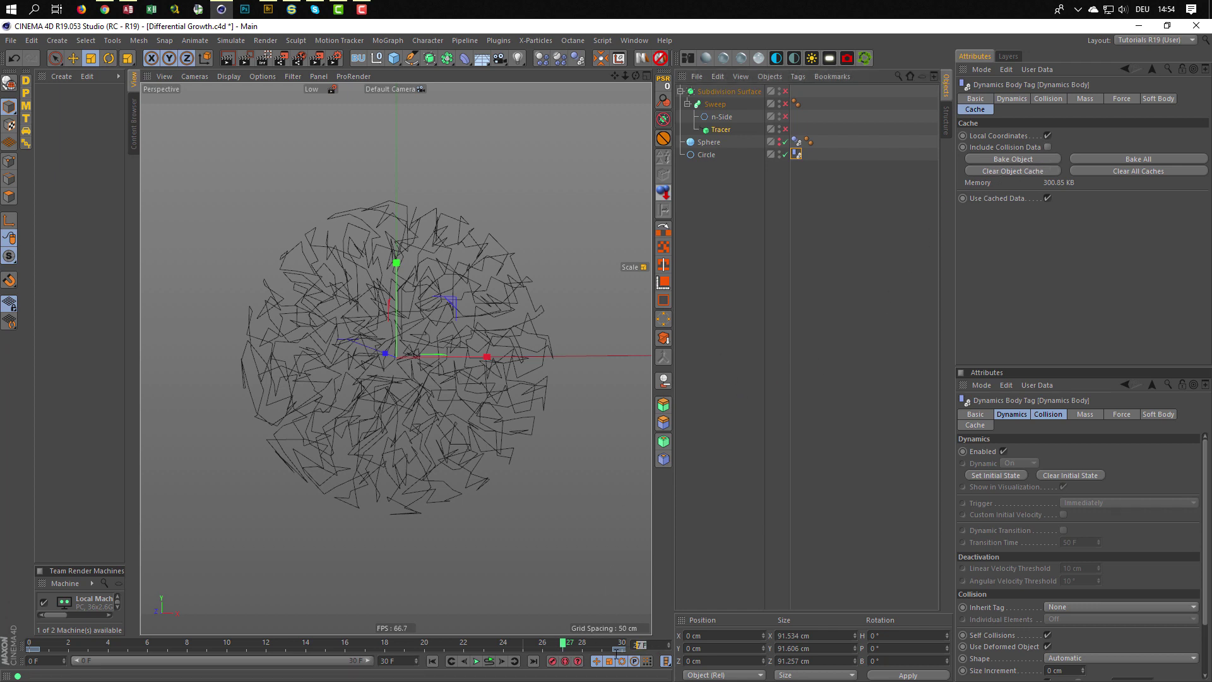
type("0")
key("Return")
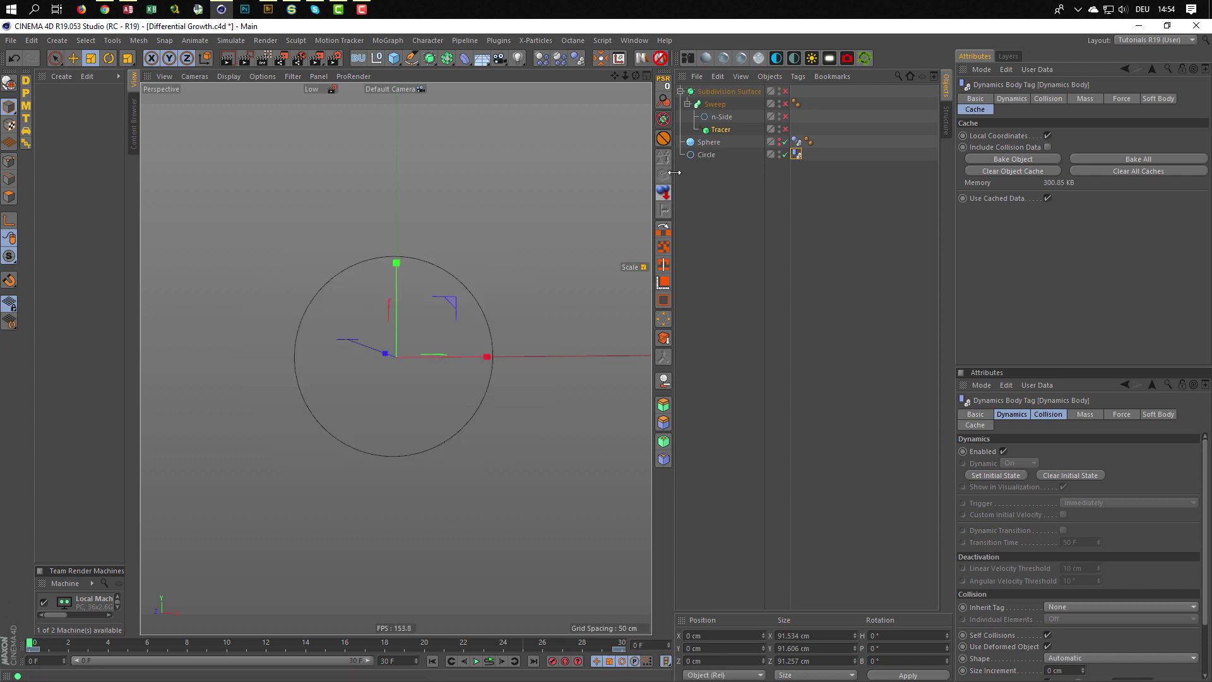
left_click(705, 154)
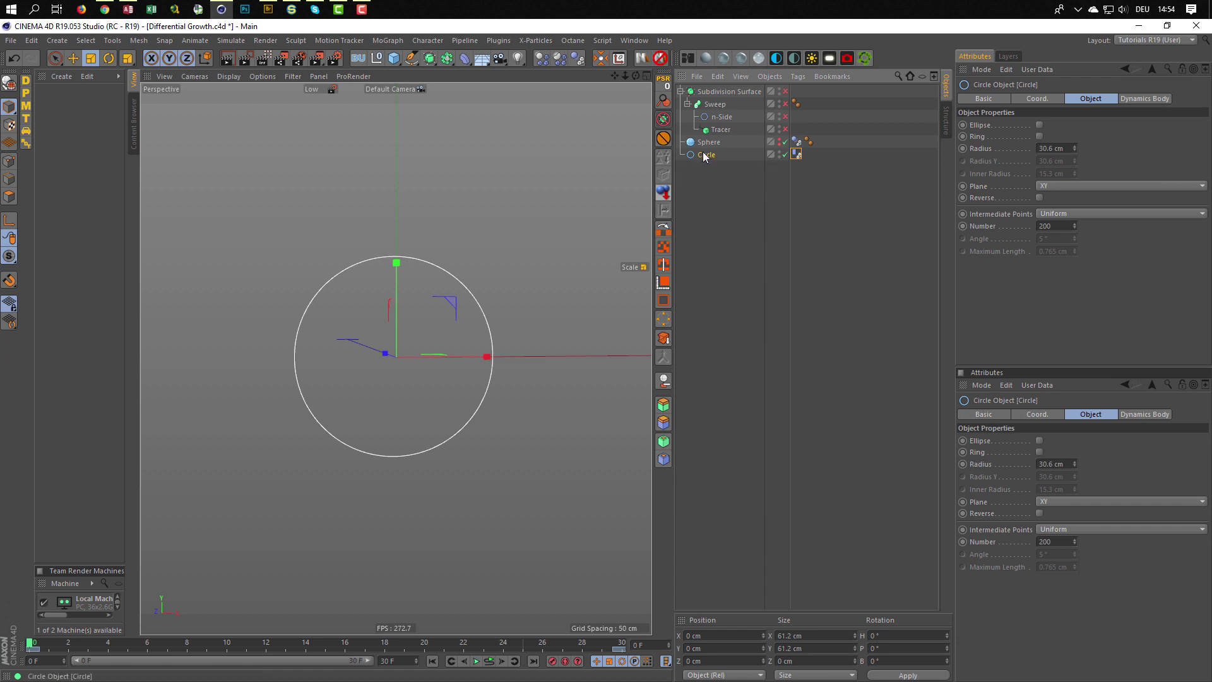
right_click(702, 153)
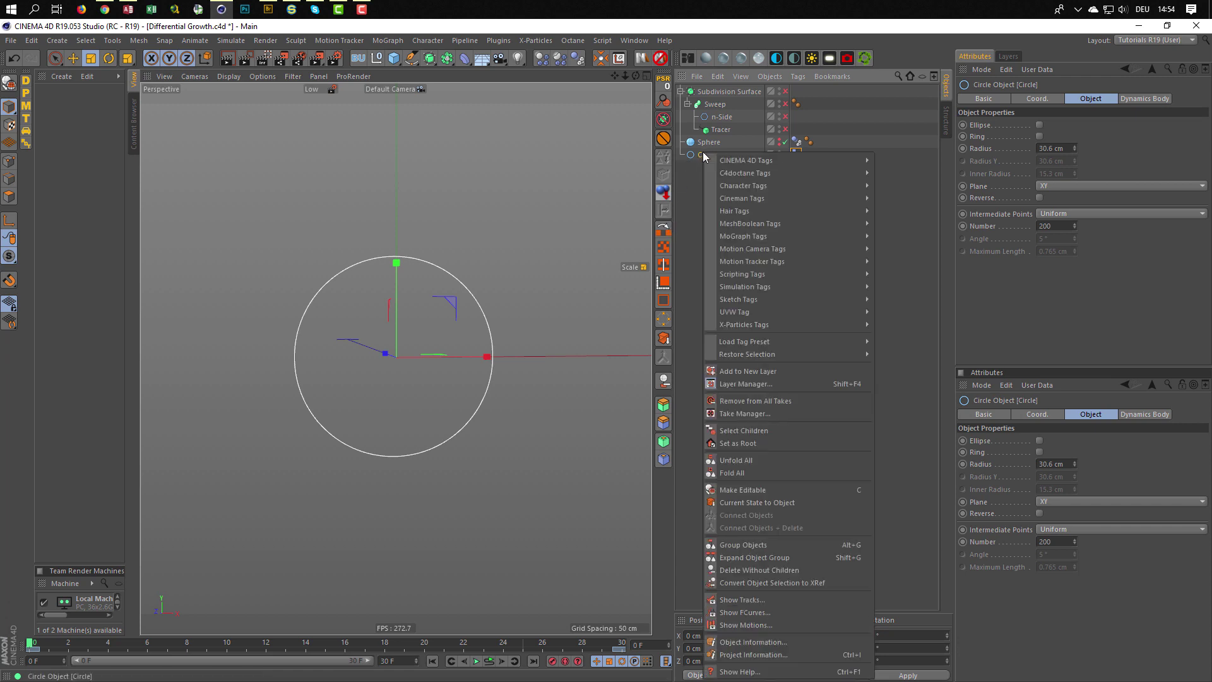
left_click(756, 504)
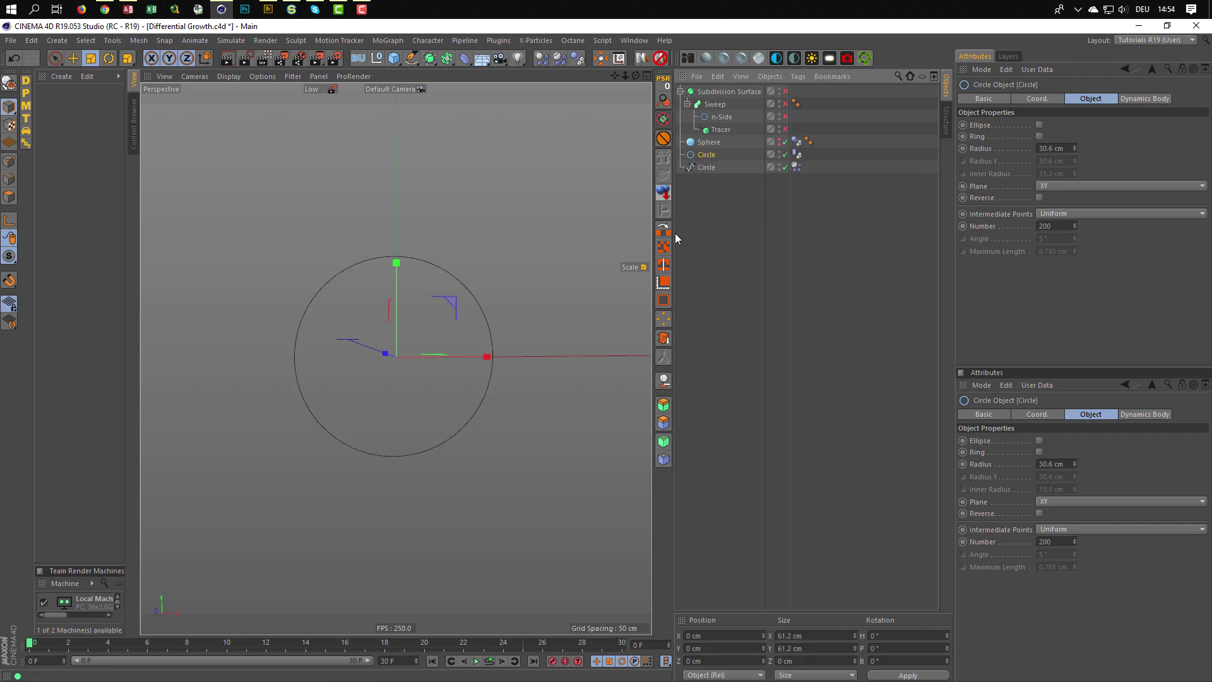
Examine the spline copy's complete point list and delete its Dynamics Body tag
left_click(704, 167)
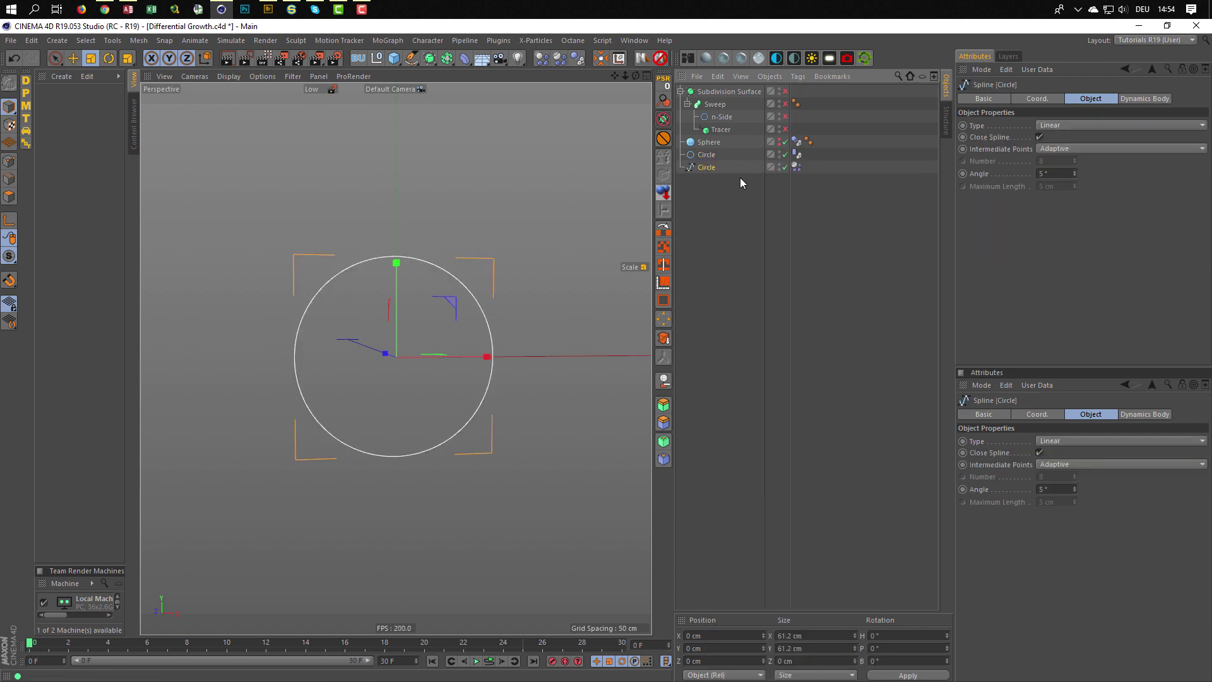
left_click(945, 116)
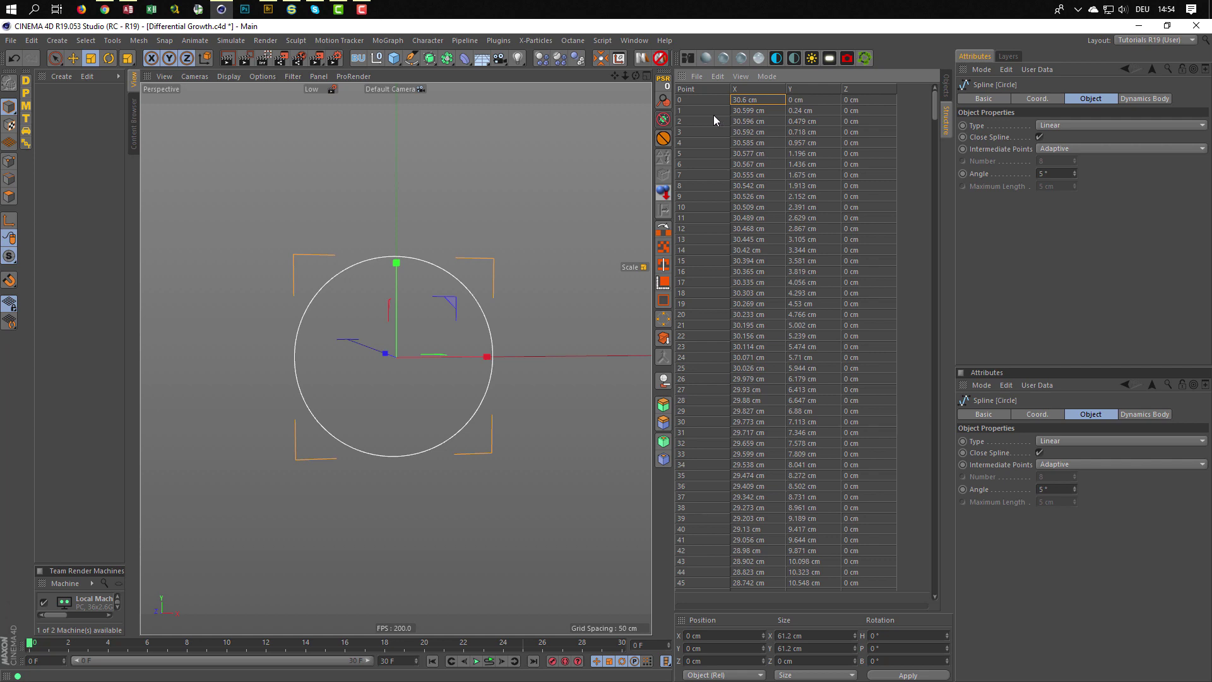
left_click_drag(933, 95, 919, 589)
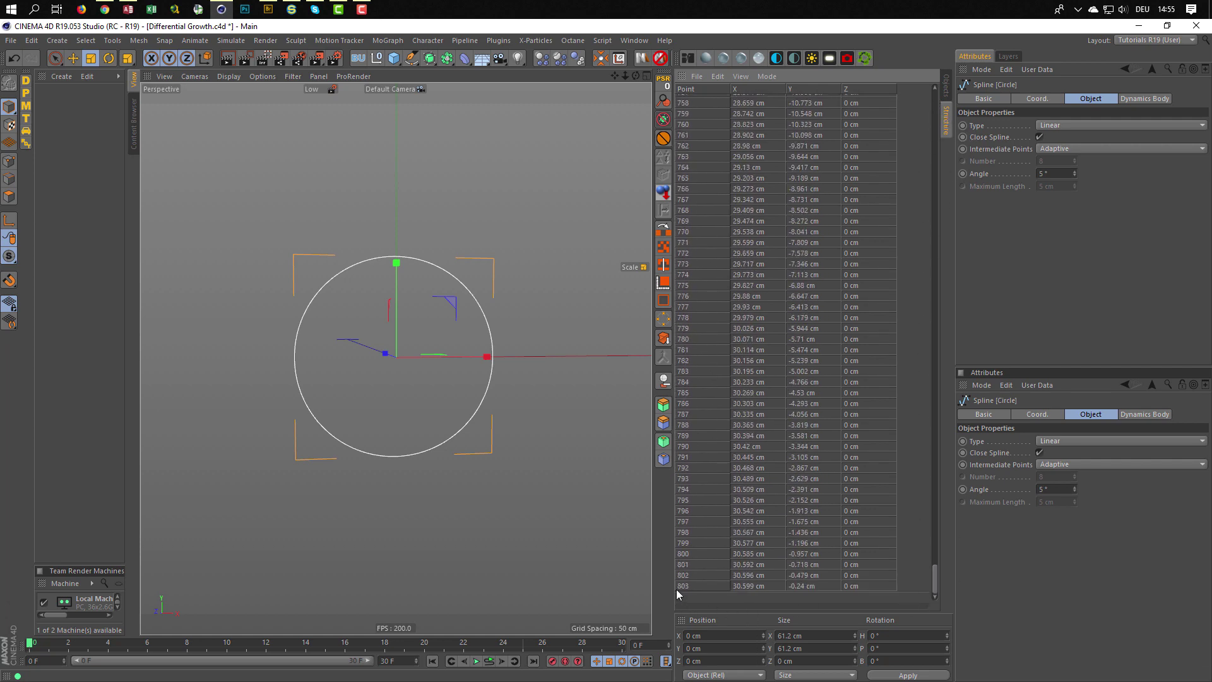
left_click_drag(938, 585, 950, 84)
left_click(947, 84)
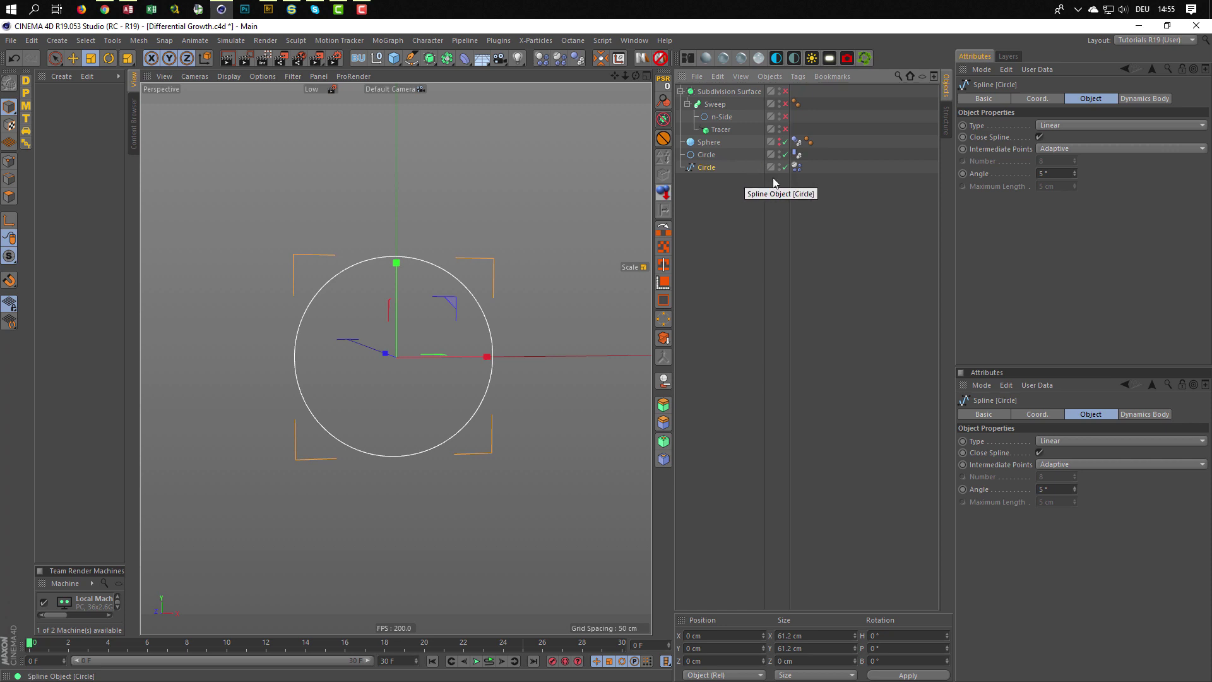
left_click(796, 166)
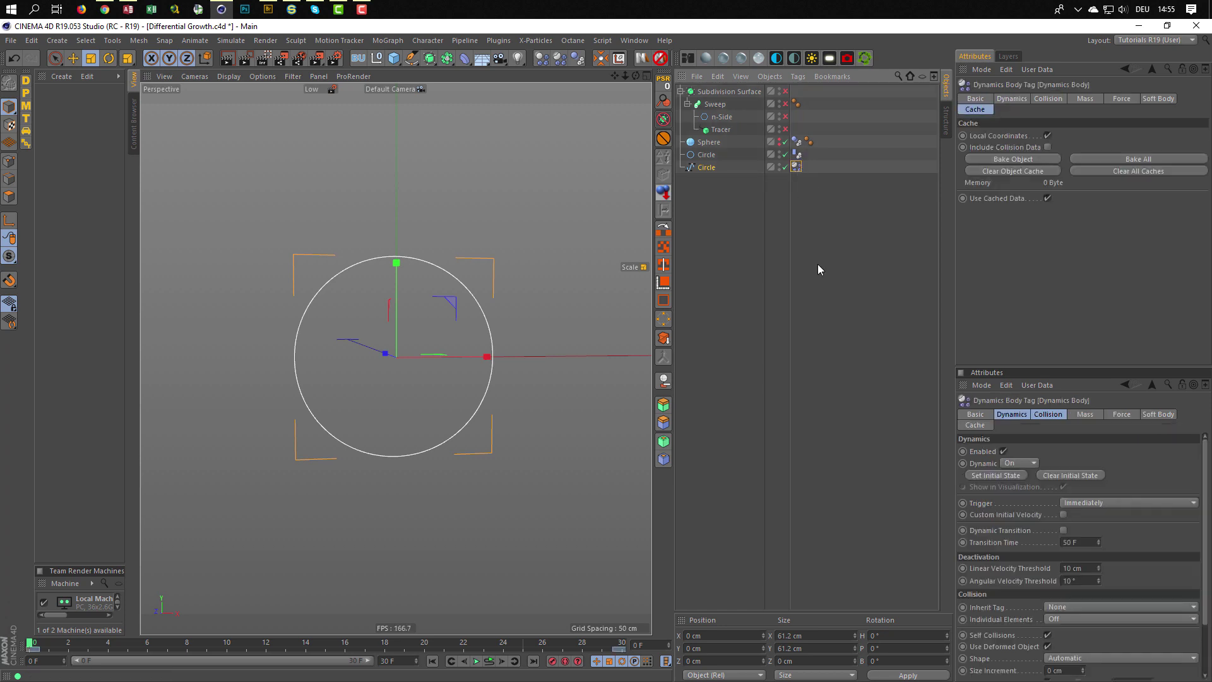
key("Delete")
Go to frame 27 and try to capture the grown parametric Circle as a spline with Current State to Object
left_click(706, 154)
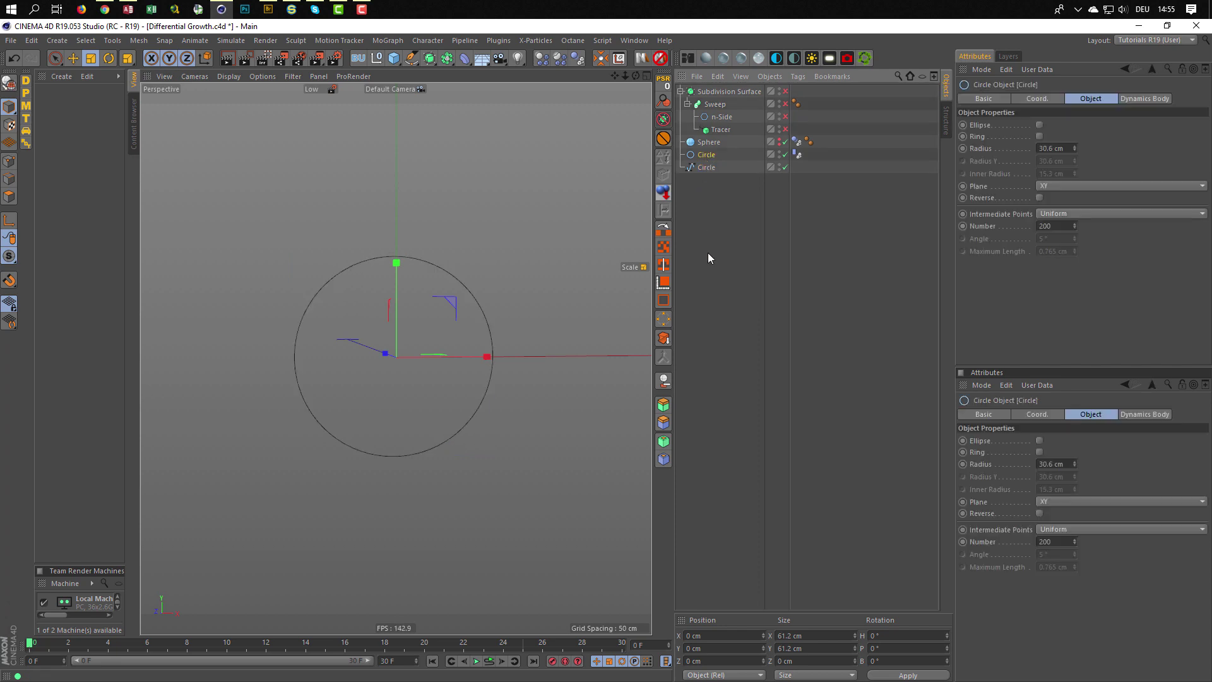
double_click(641, 644)
type("27")
key("Return")
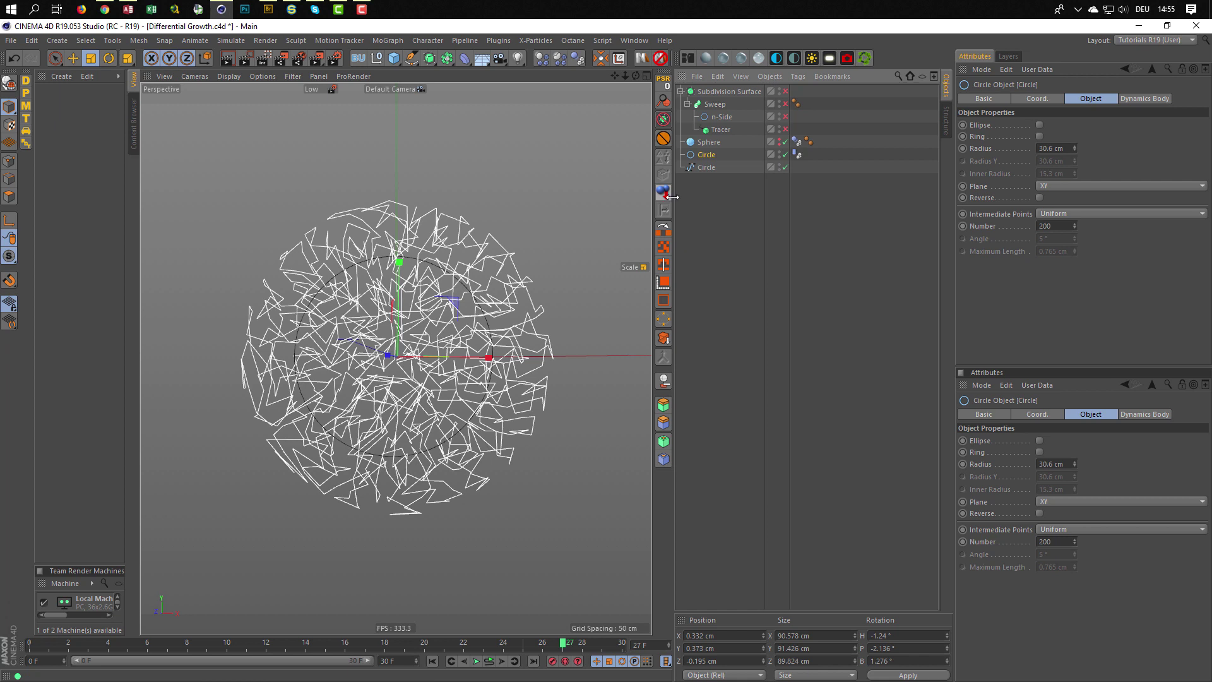
left_click(667, 338)
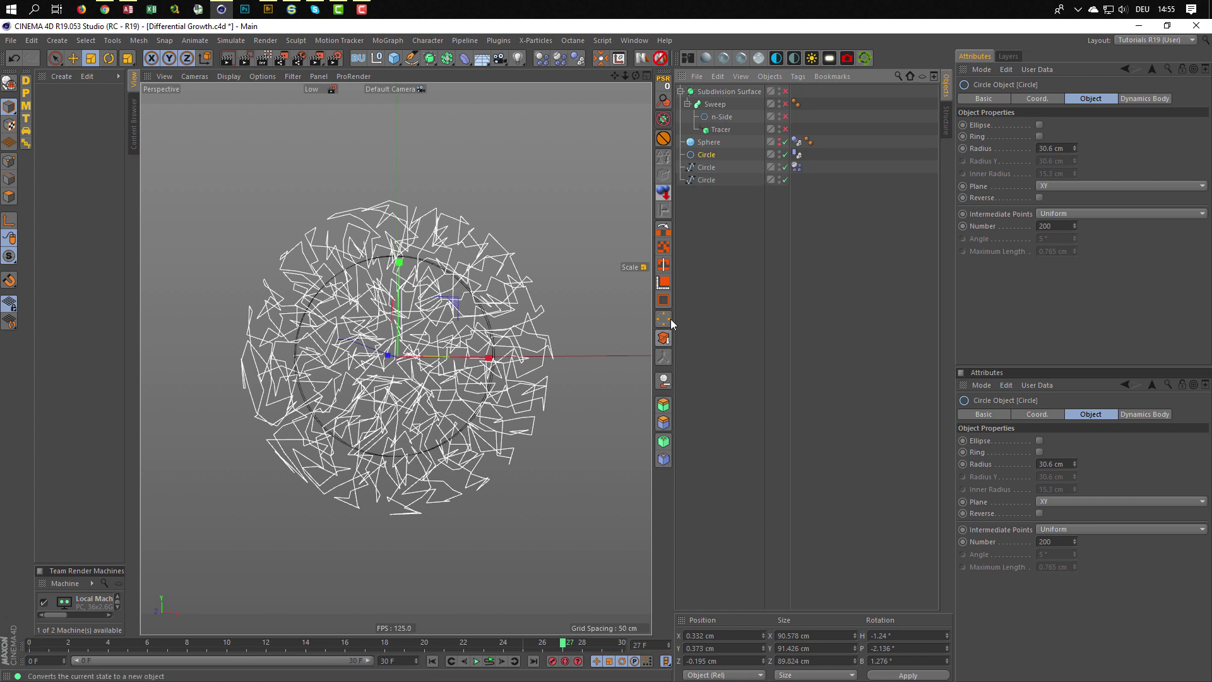
Move the new spline copy aside along X to about -22.6 cm to check its shape, and delete it
left_click(703, 168)
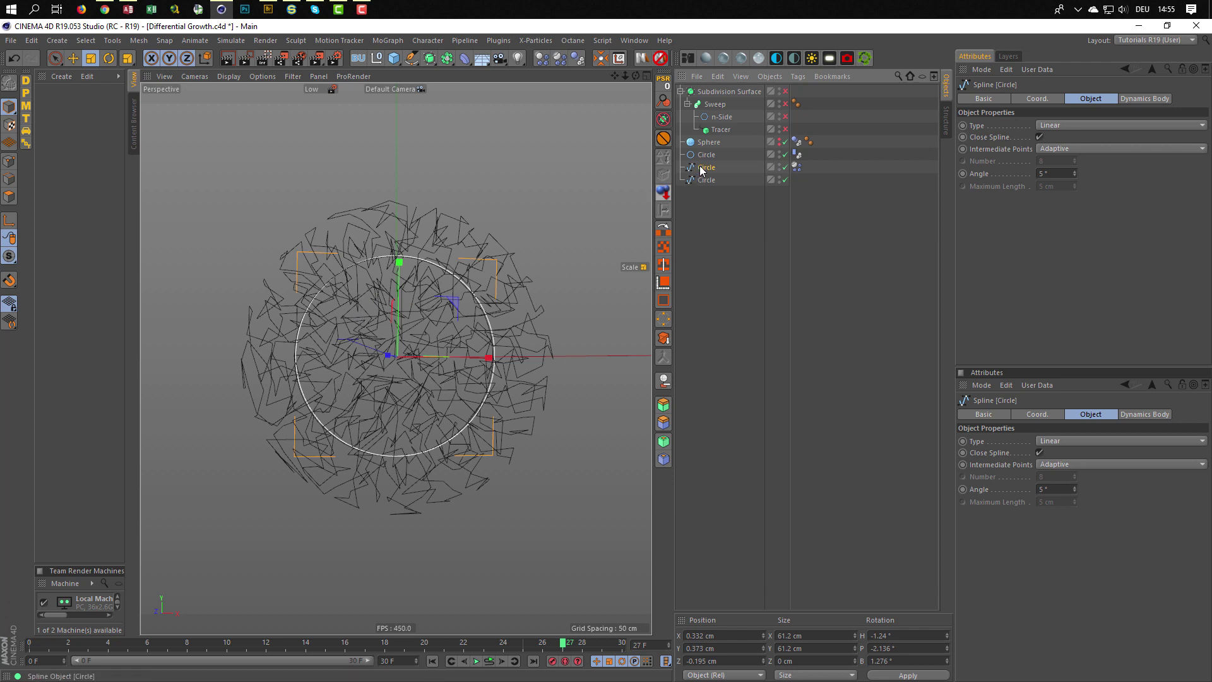
key("e")
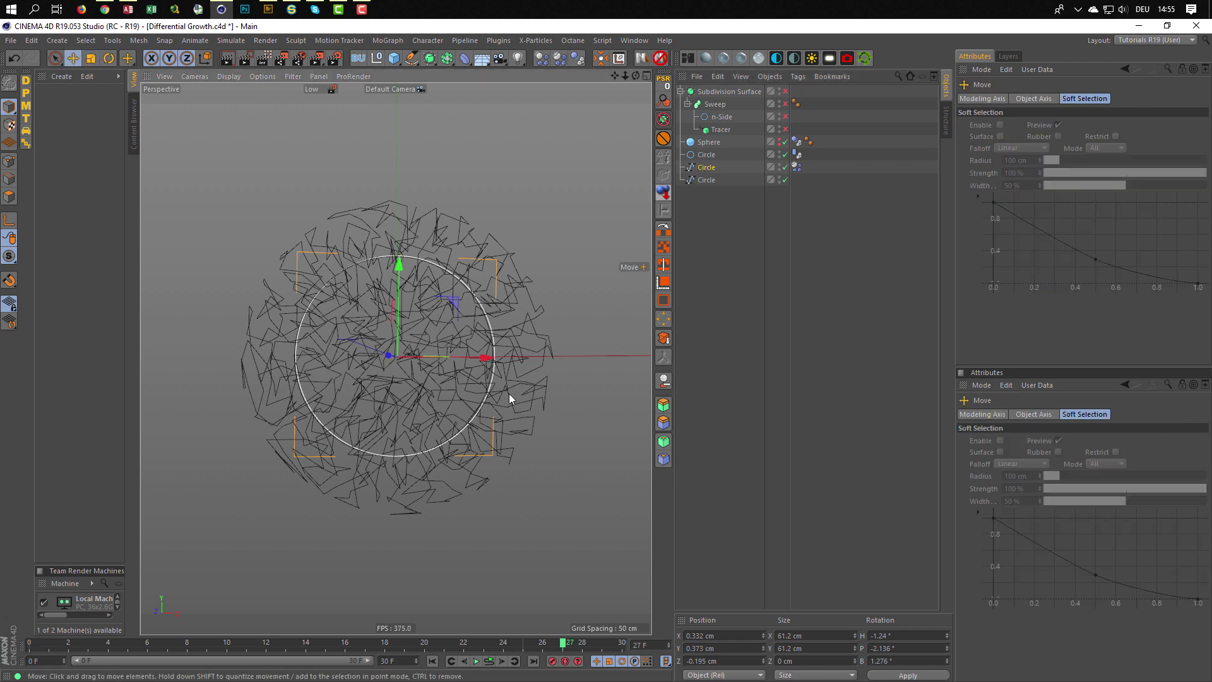
left_click_drag(482, 358, 400, 373)
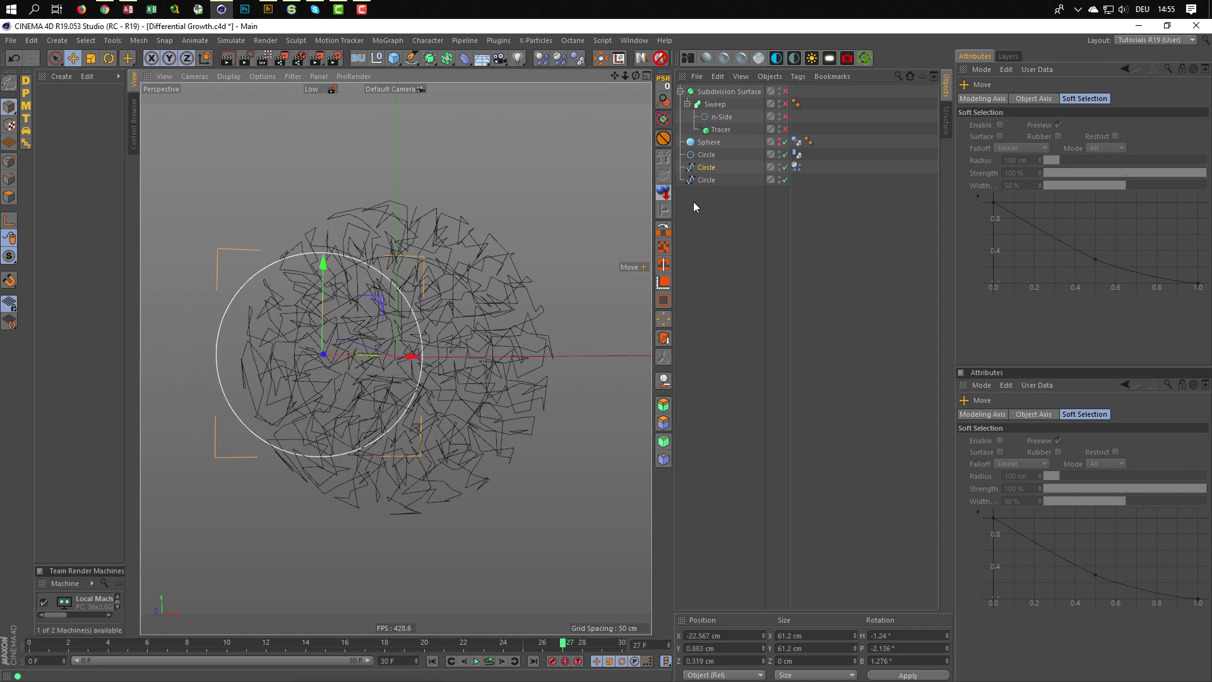
left_click(707, 167)
key("Delete")
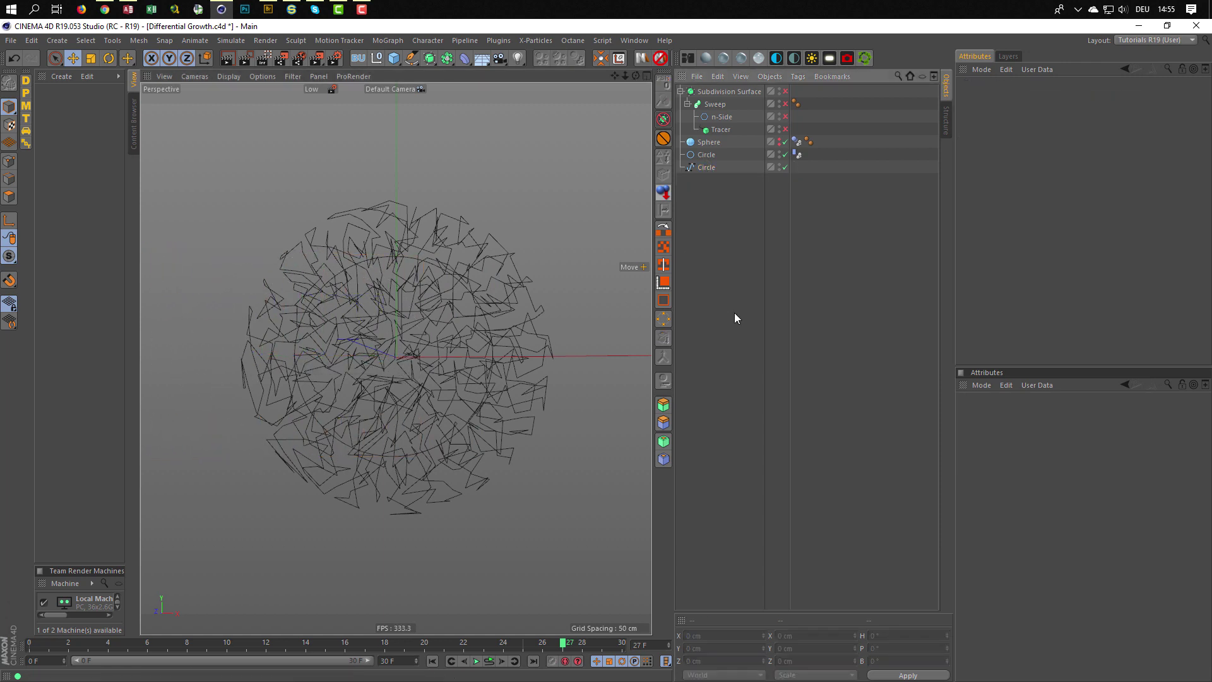
Enable the Tracer object under the Sweep while its parent objects stay disabled
left_click(721, 129)
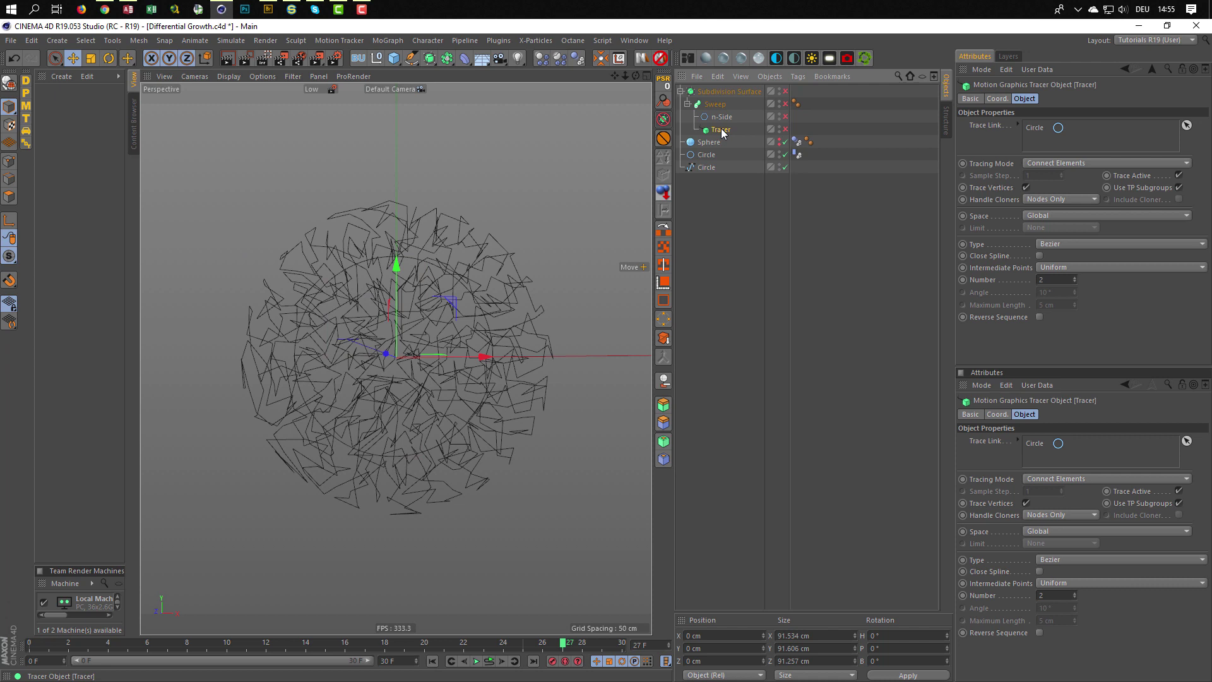
left_click(785, 128)
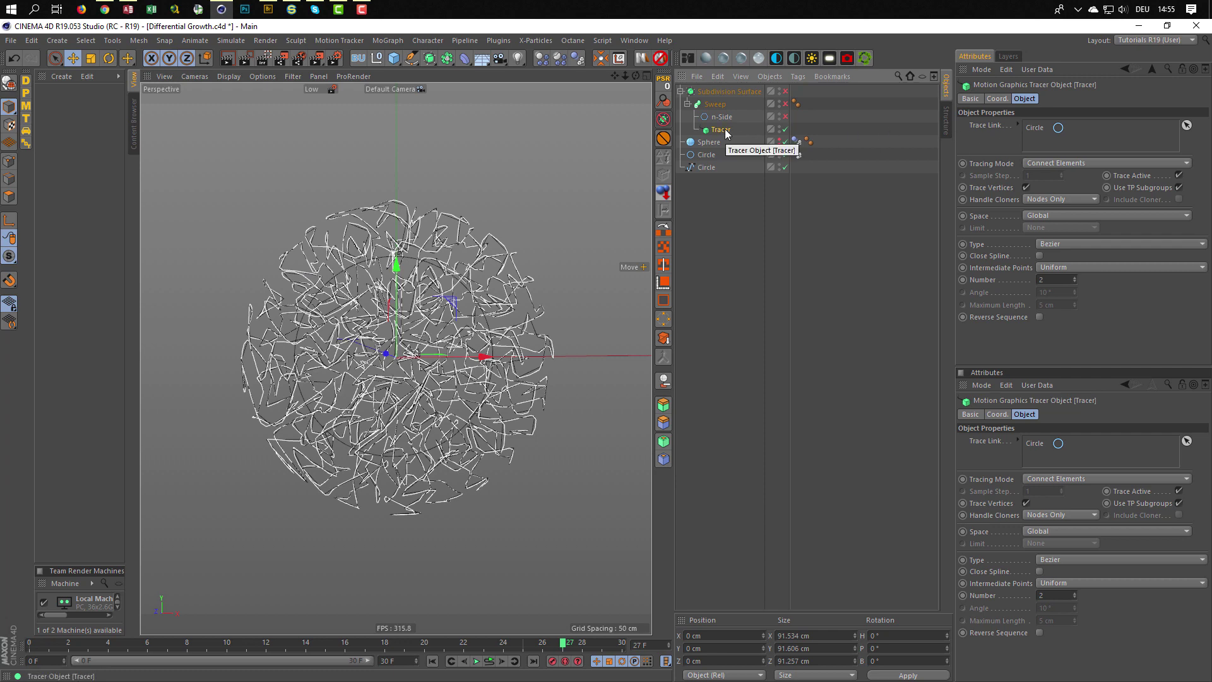
Replace the Tracer under the Sweep with a new Tracer of the parametric Circle, using Connect Elements as the tracing mode
key("Delete")
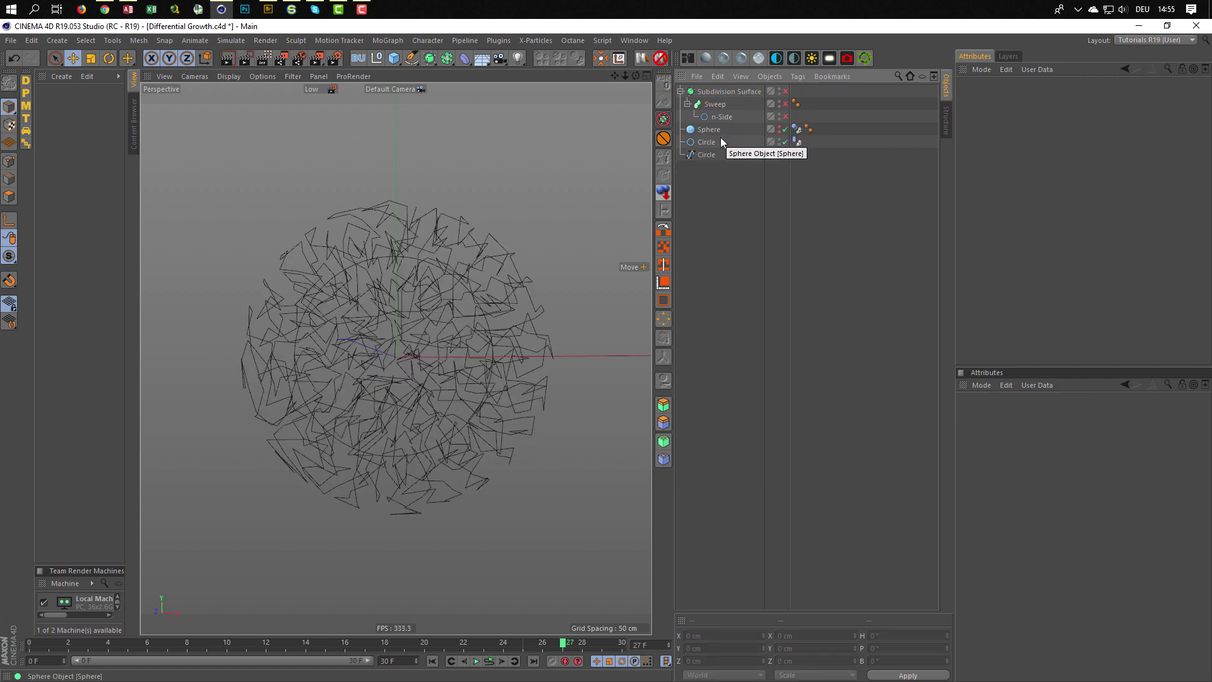
left_click(710, 142)
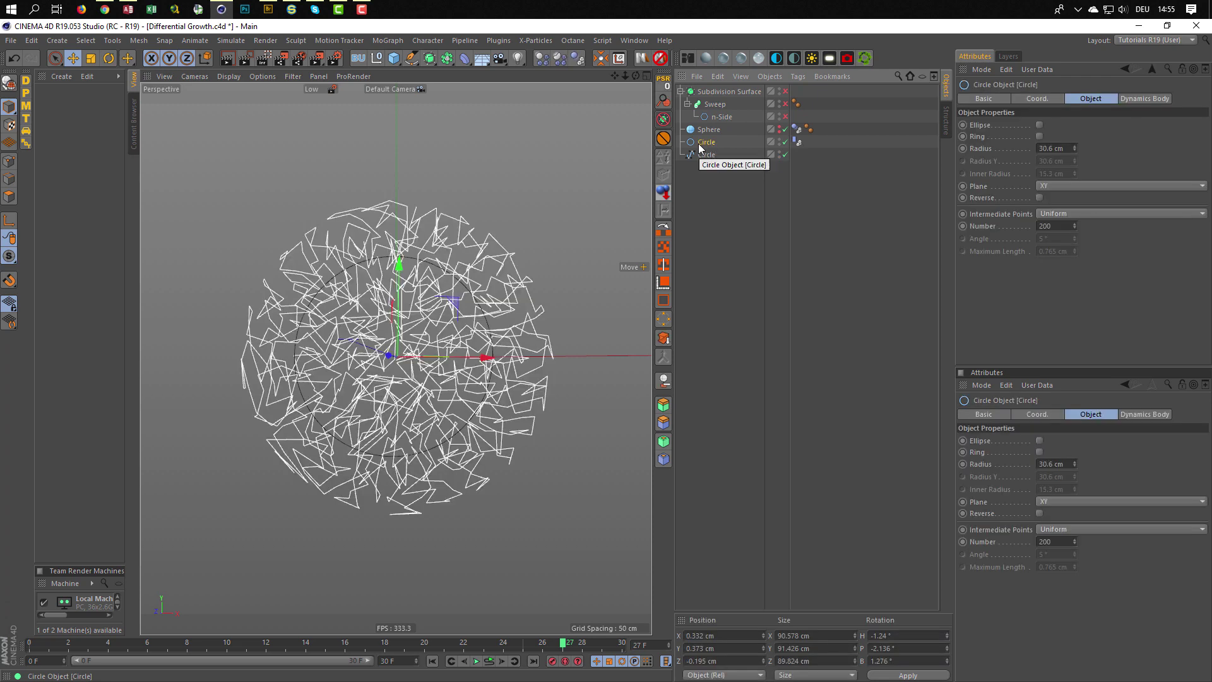
left_click(381, 41)
left_click(385, 250)
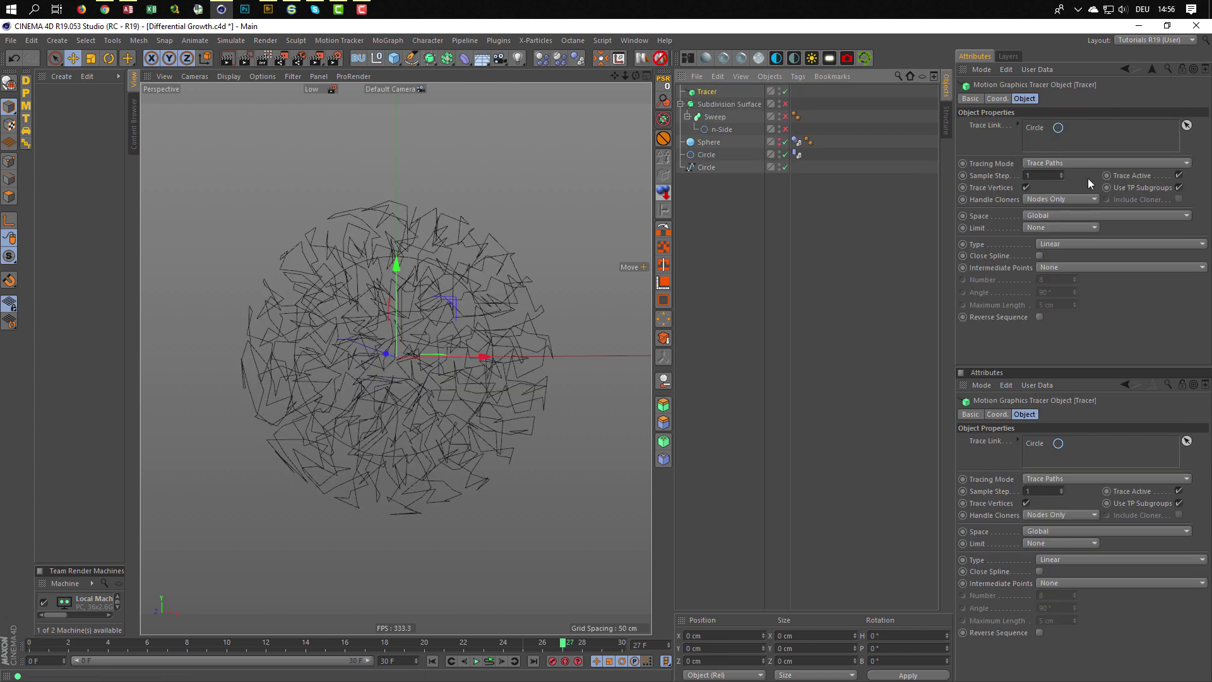
left_click(1044, 164)
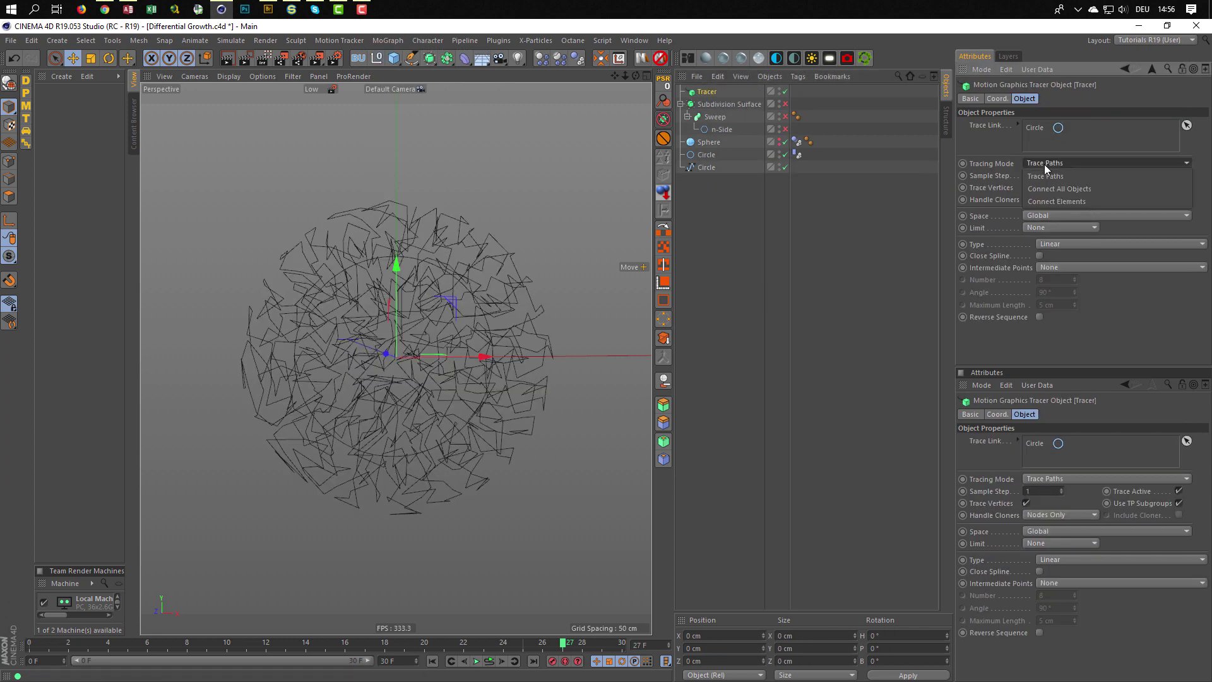
left_click(1045, 202)
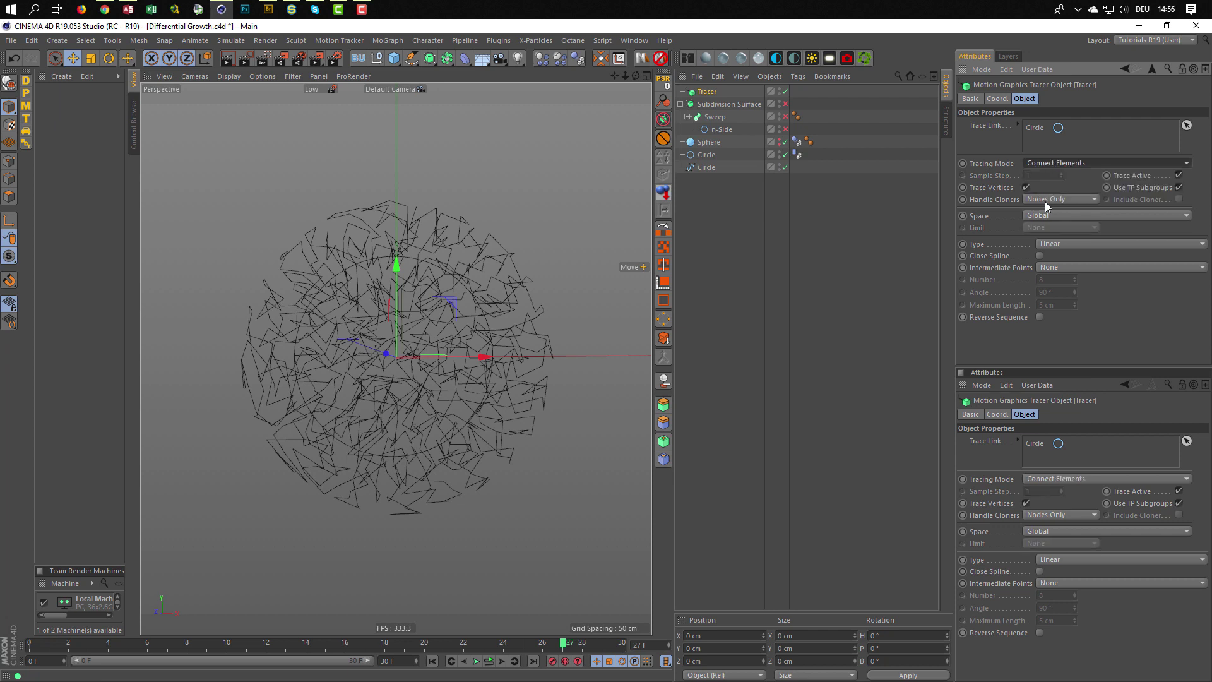
Convert the new Tracer to an editable spline at the end of the object list, with the parametric Circle hidden in the viewport
left_click(713, 93)
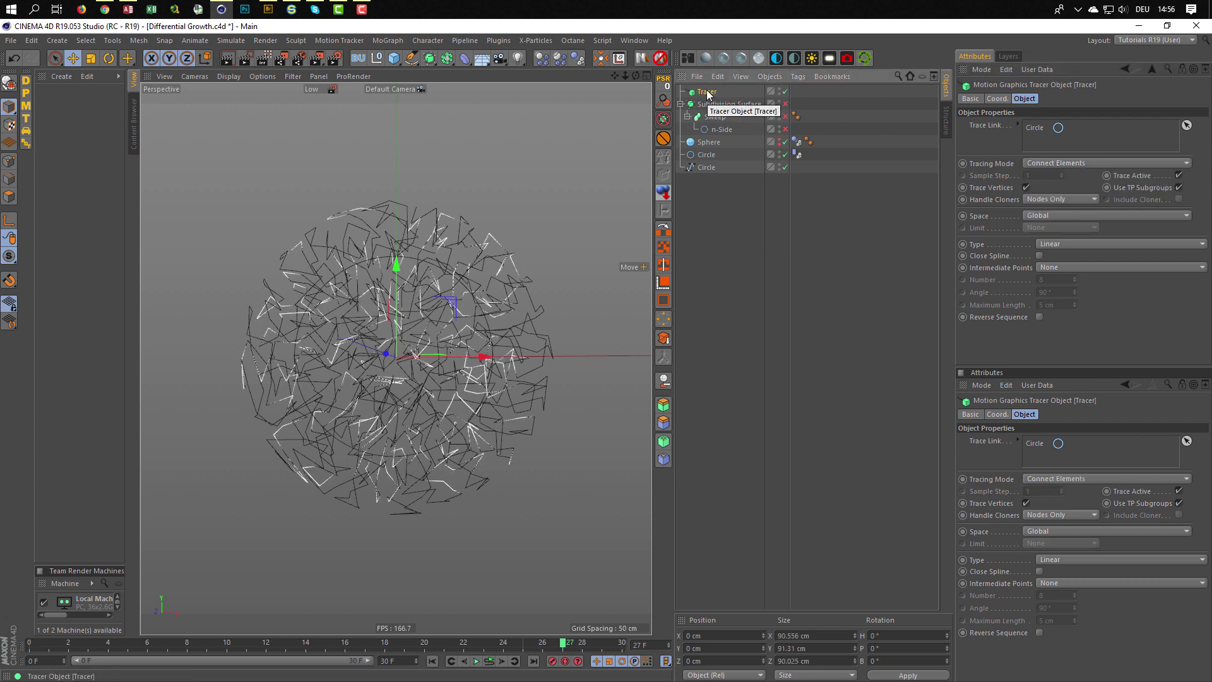
key("c")
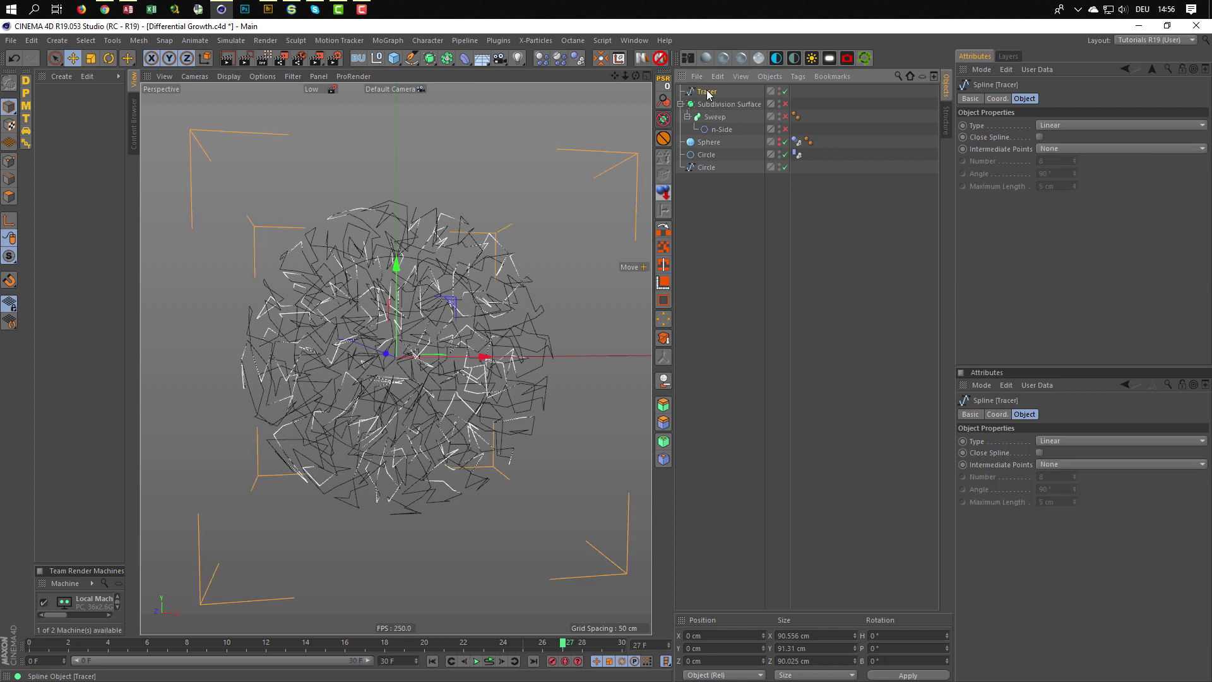
left_click(779, 165)
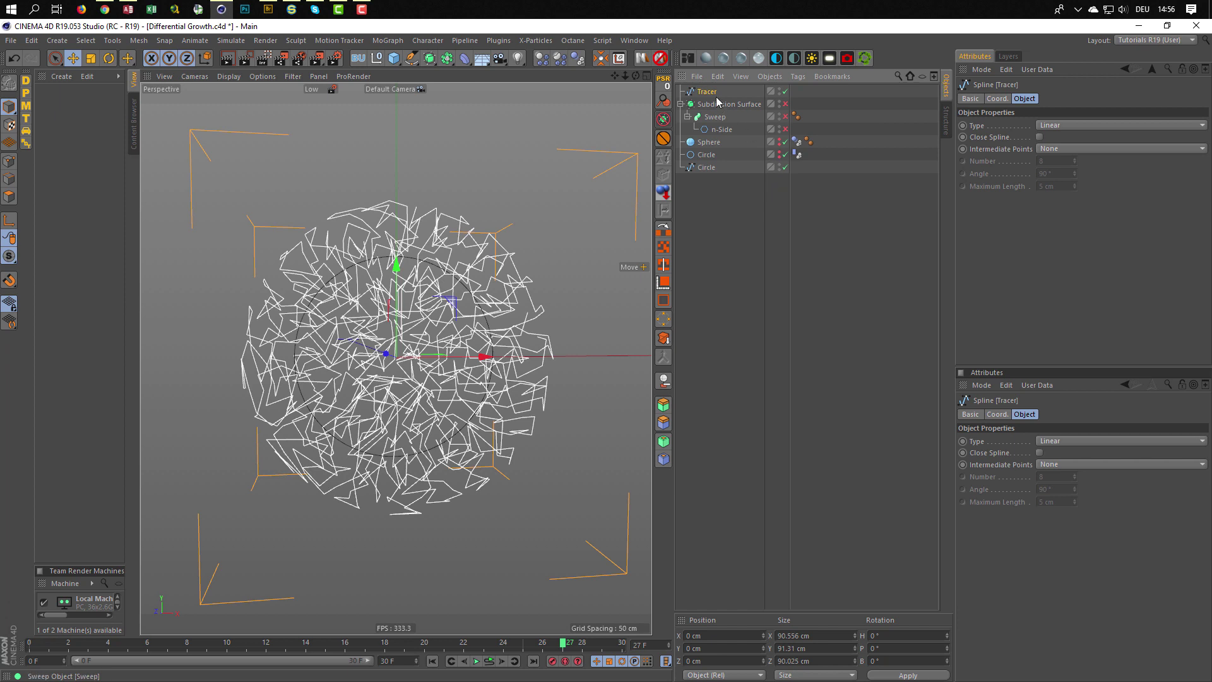
left_click_drag(708, 92, 706, 172)
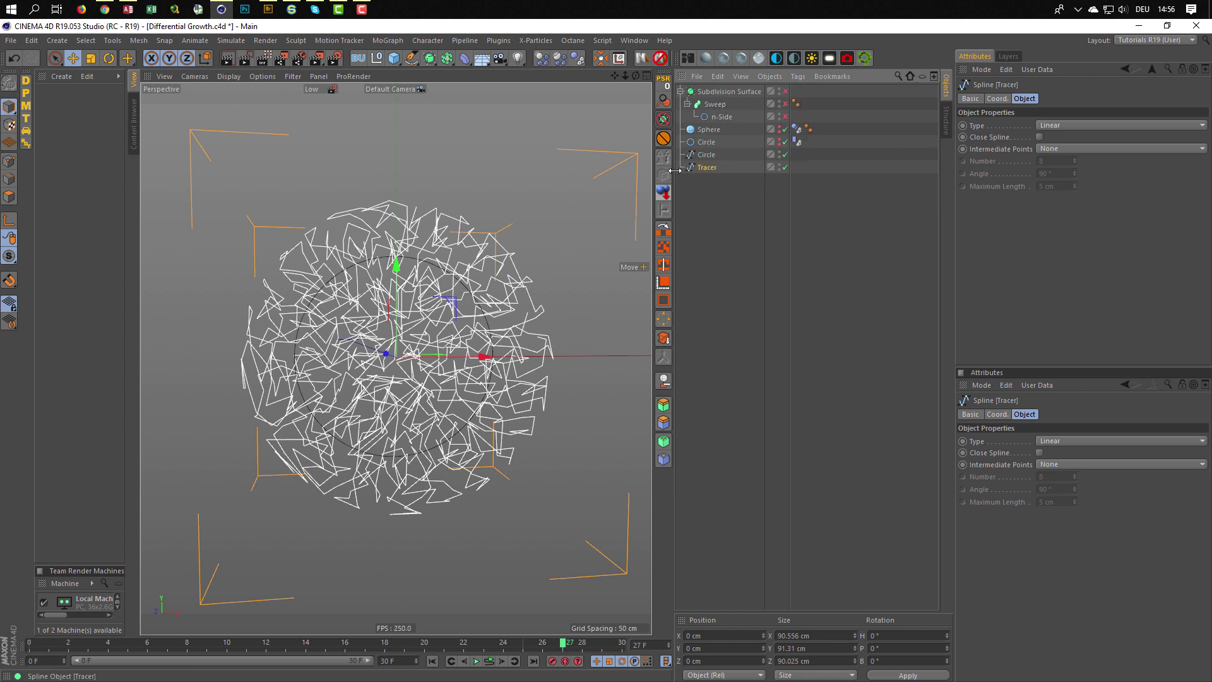
Rename the editable Circle spline as Start and the converted Tracer spline as Final
double_click(707, 155)
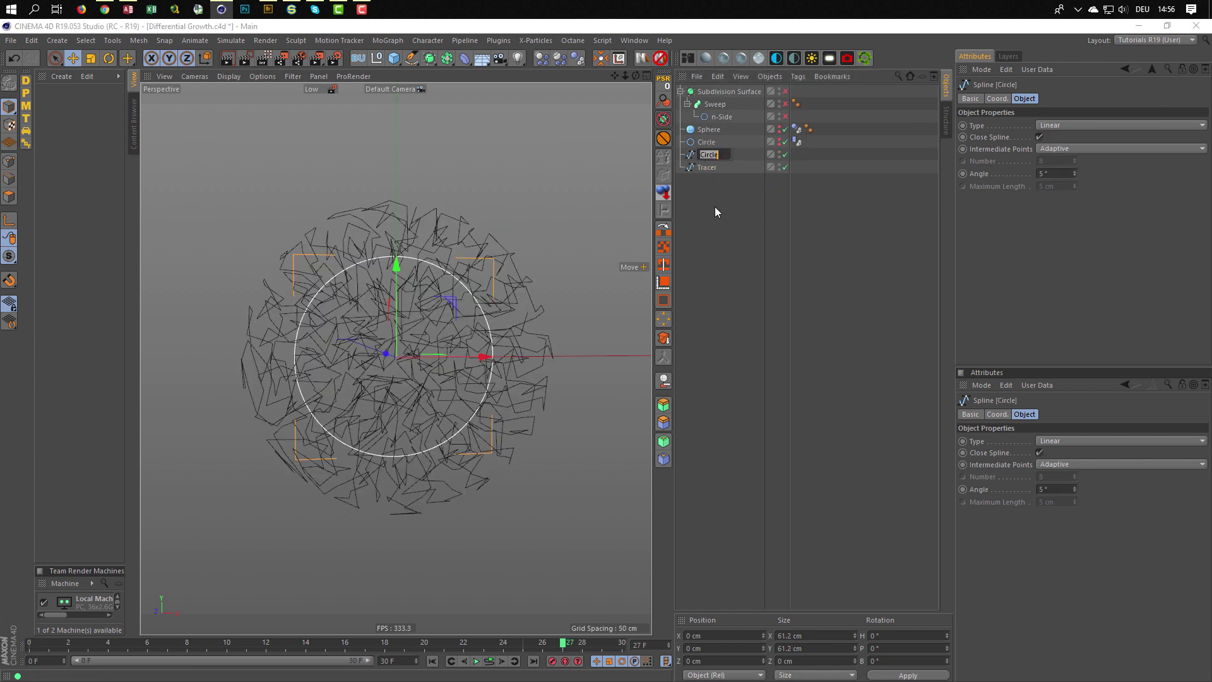
type("Start")
key("Return")
key("Down")
key("Return")
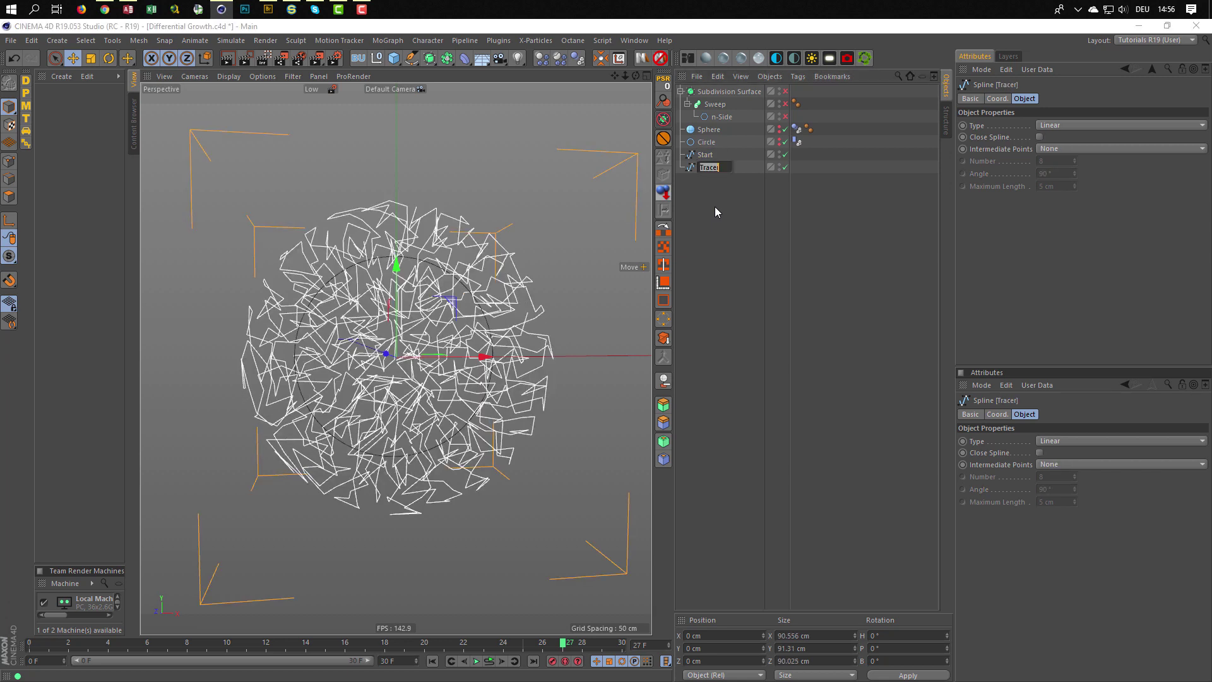
type("Final")
key("Return")
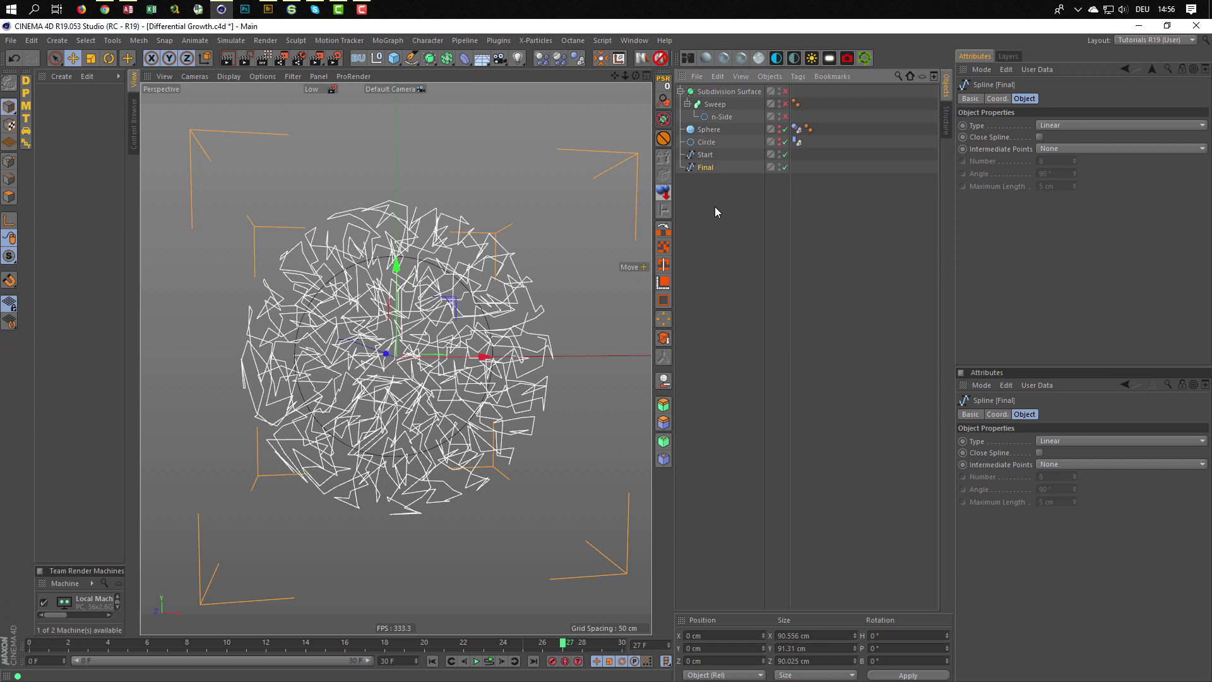
Disable dynamics in the Dynamics Body tags of both the Sphere and the parametric Circle
left_click(797, 141)
left_click(796, 129, "ctrl")
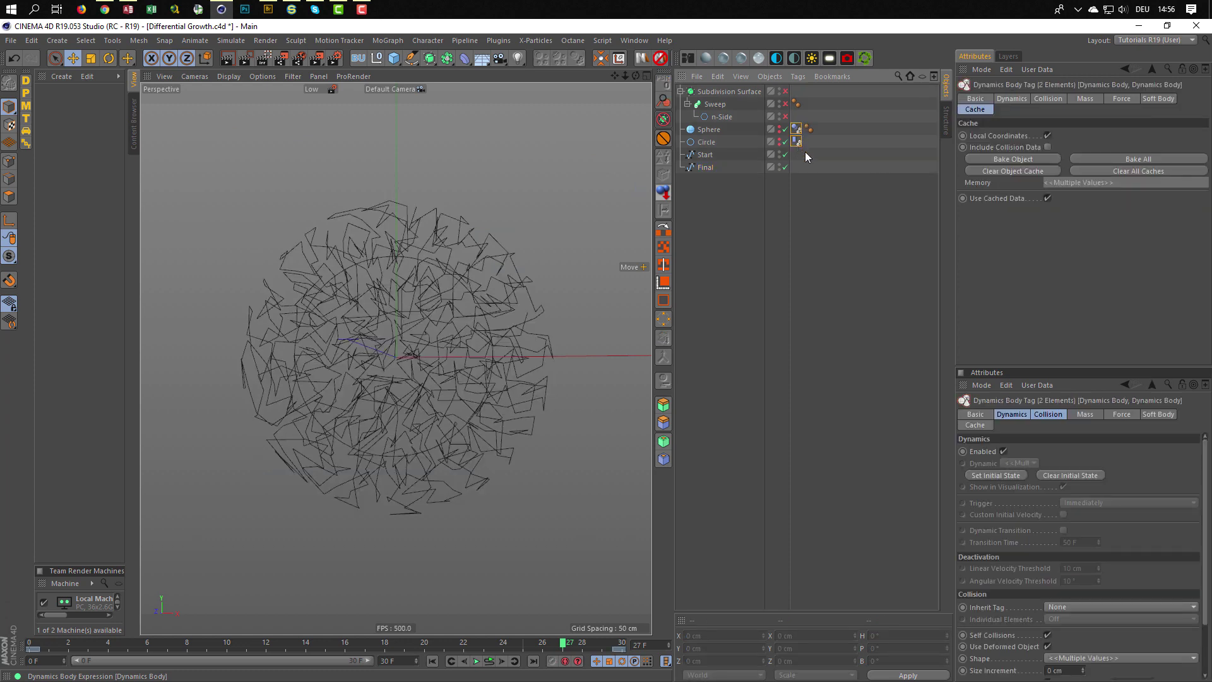
left_click(1000, 101)
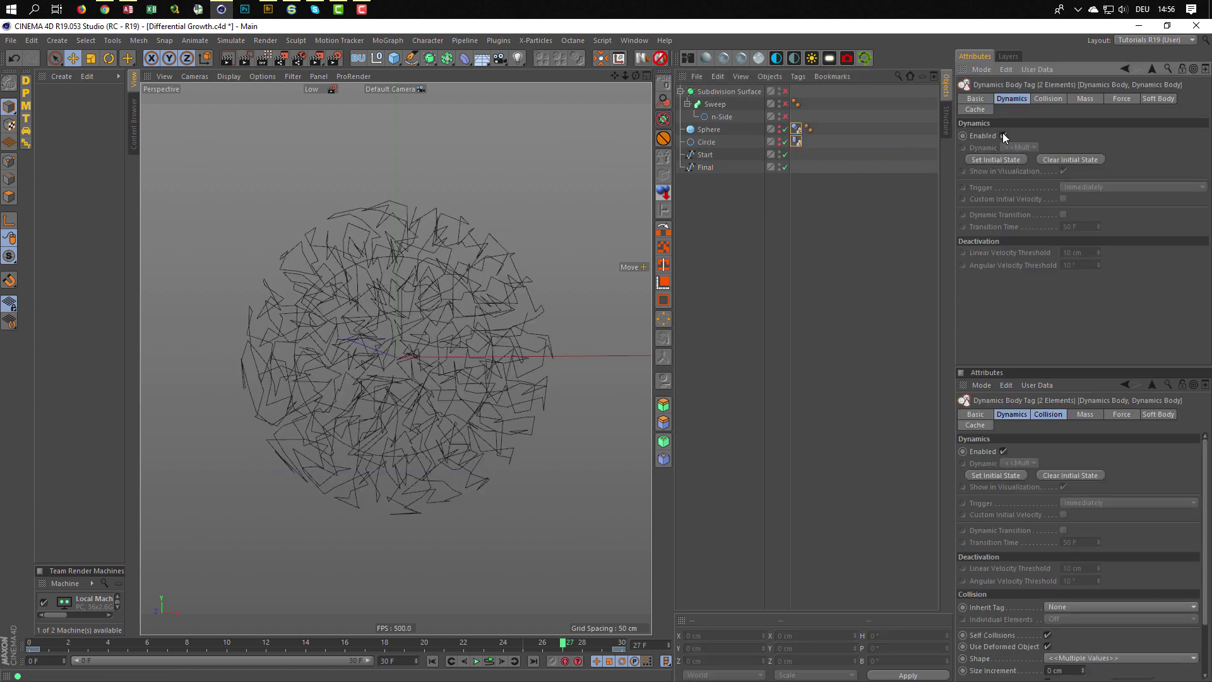
left_click(1003, 135)
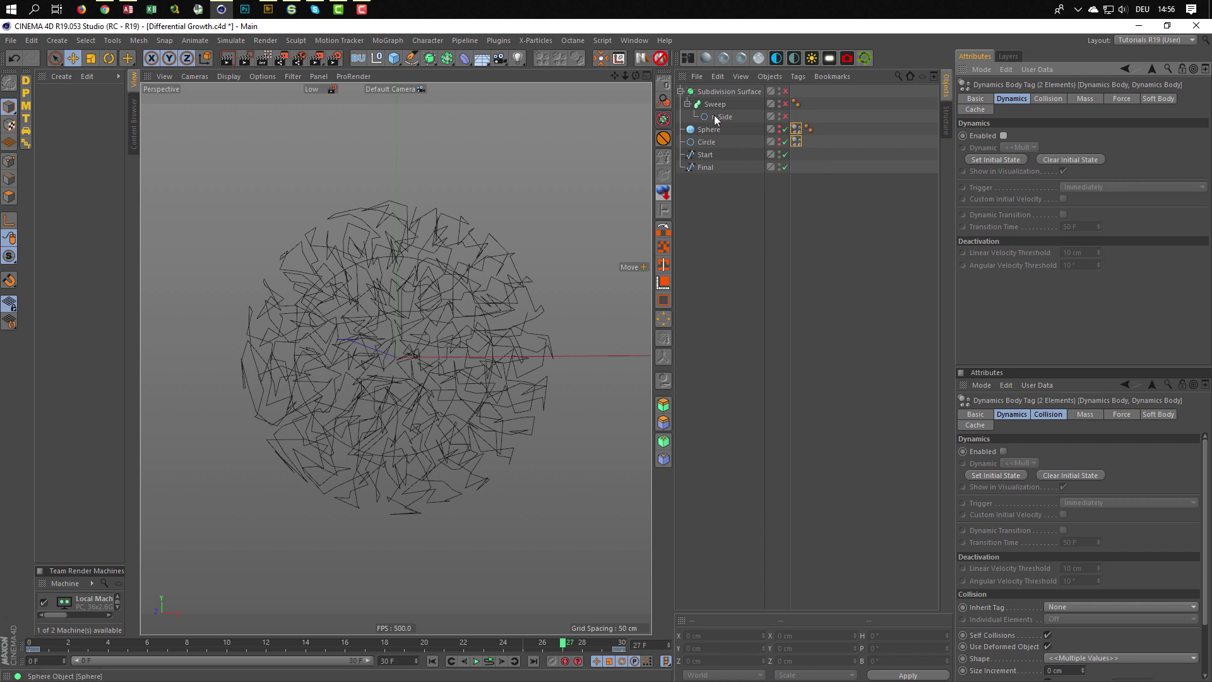
Hide the Final spline in the viewport and disable it
left_click(709, 154)
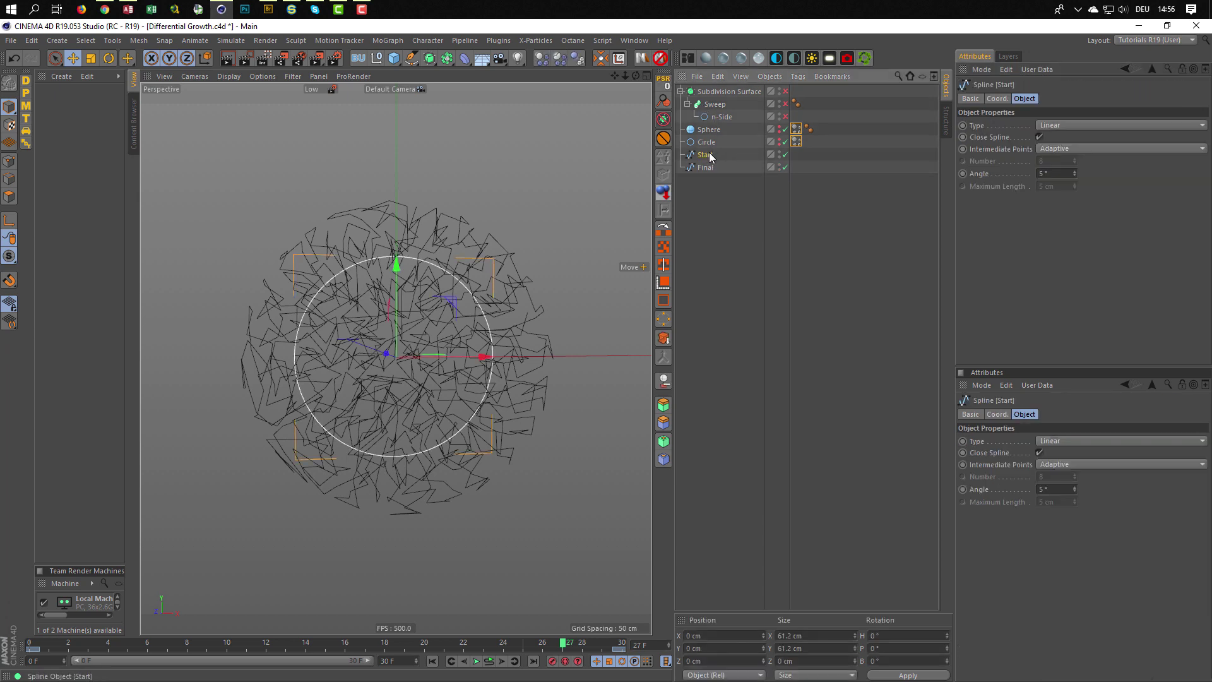
left_click(779, 165)
left_click(785, 167)
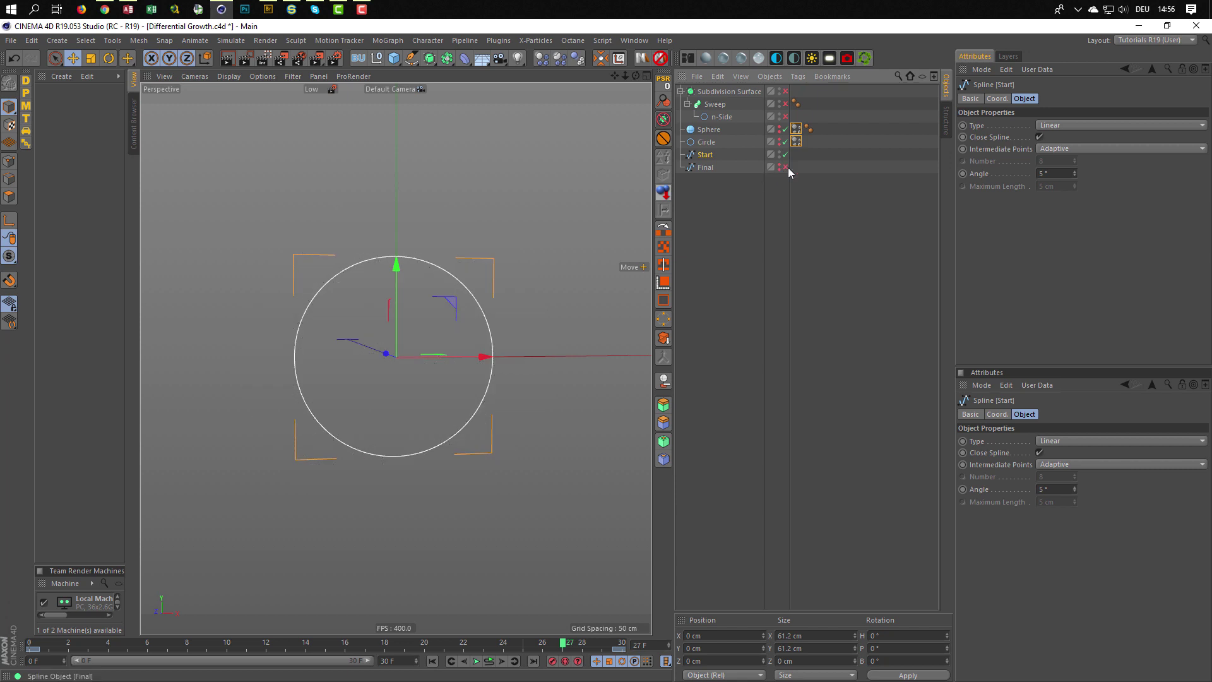
Add a Pose Morph tag to the Start spline and enable Points mixing
right_click(707, 156)
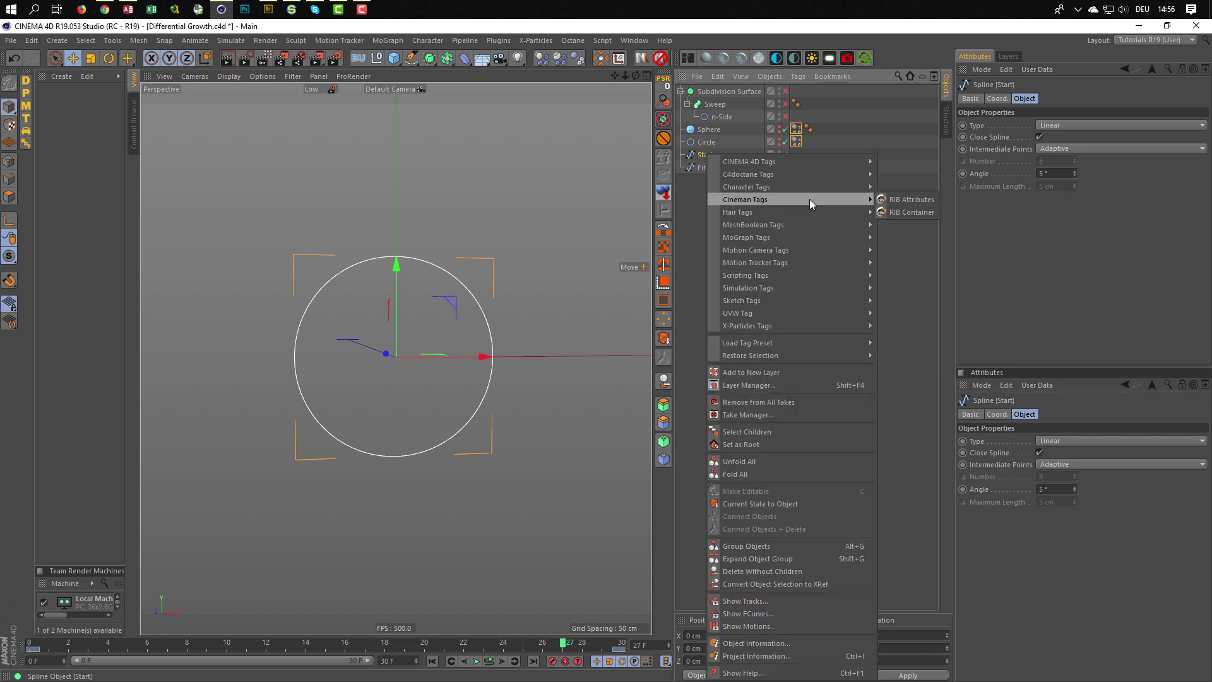
mouse_move(818, 187)
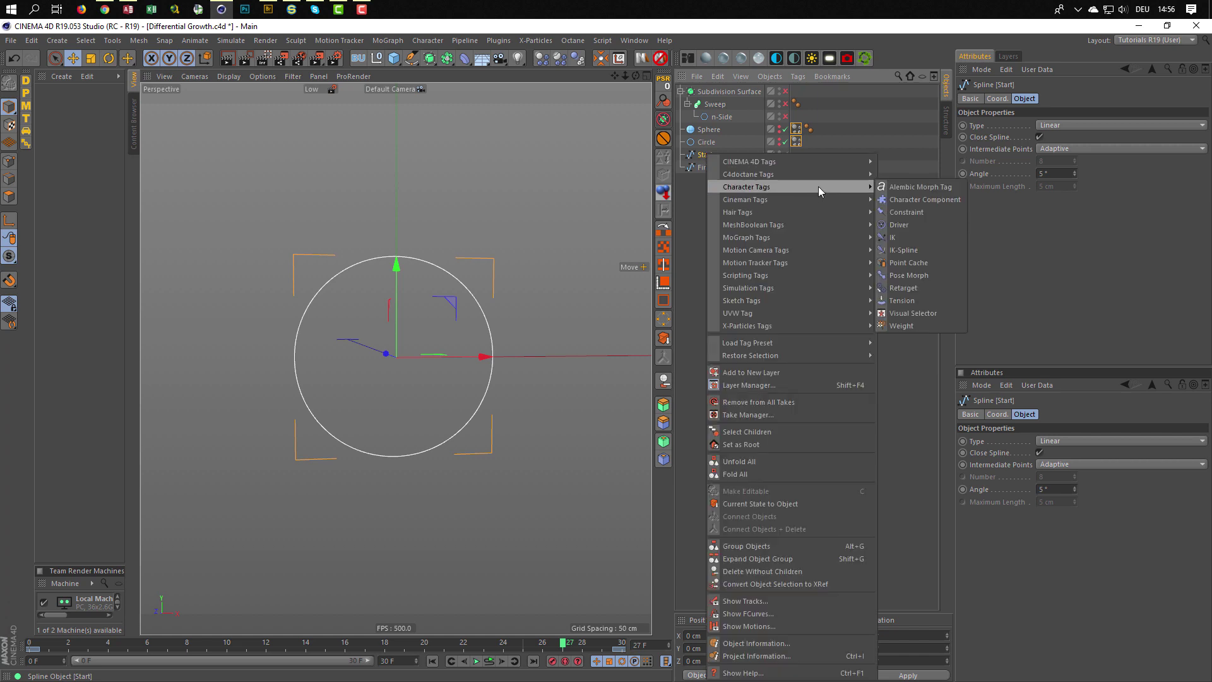
left_click(905, 277)
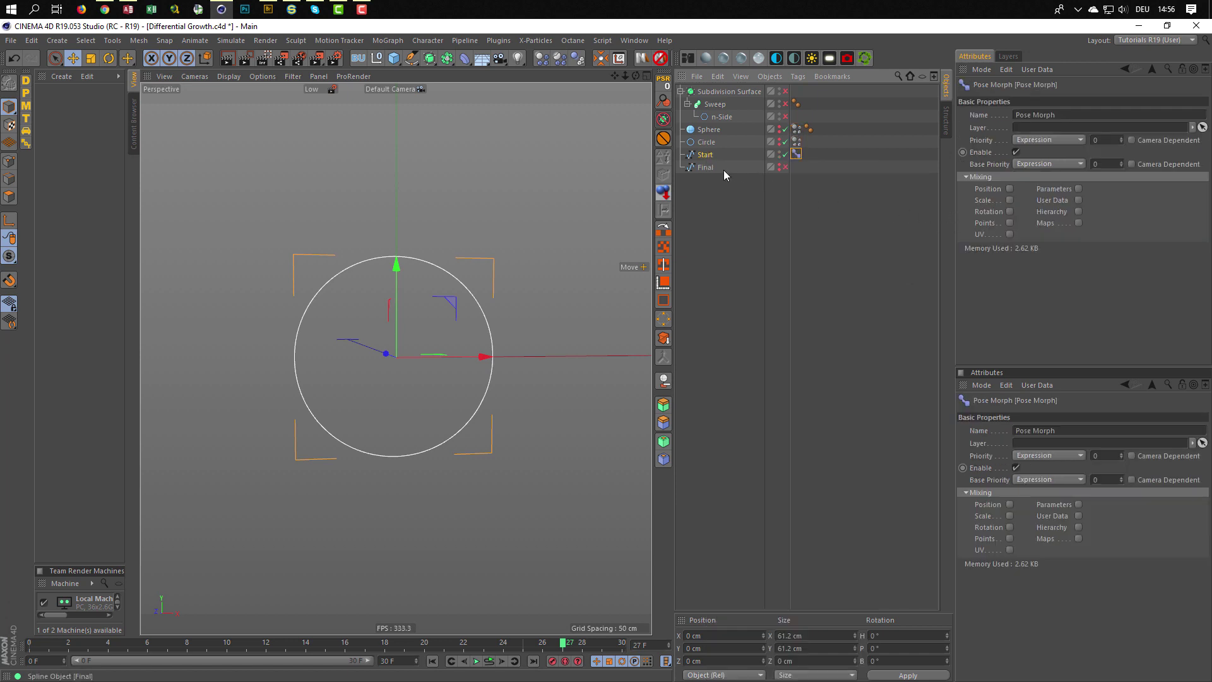
left_click(1009, 223)
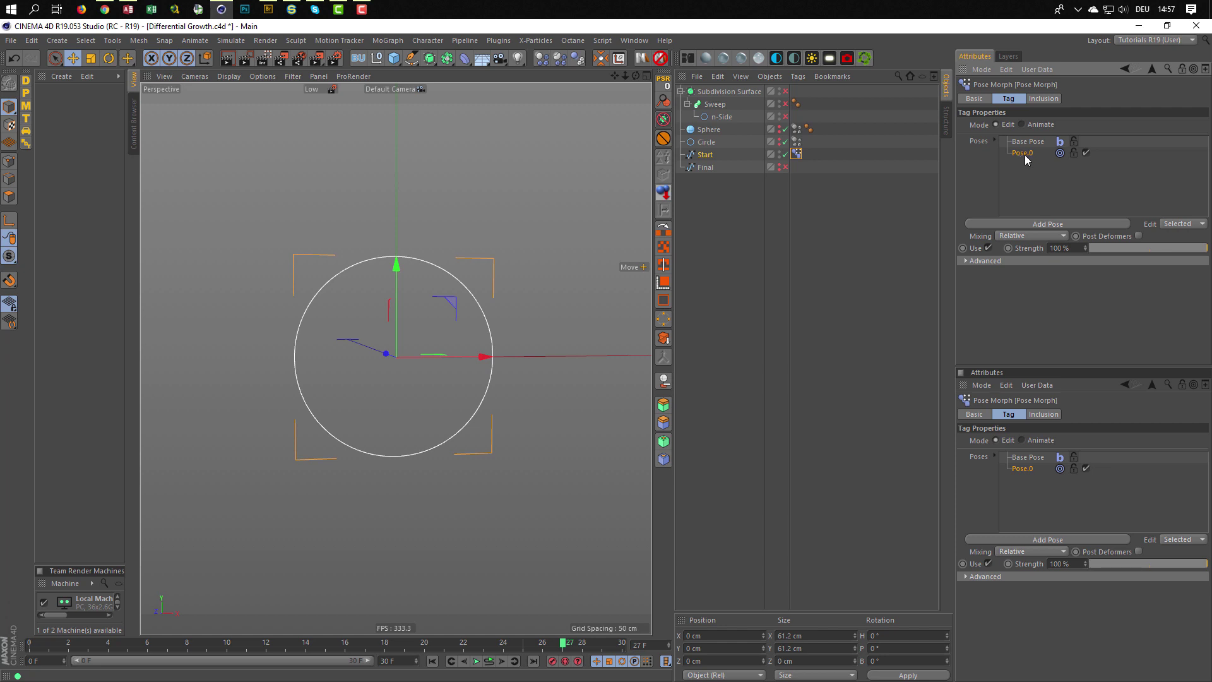
Assign the Final spline as the target of Pose.0 and switch the Pose Morph tag to Animate mode
left_click(975, 260)
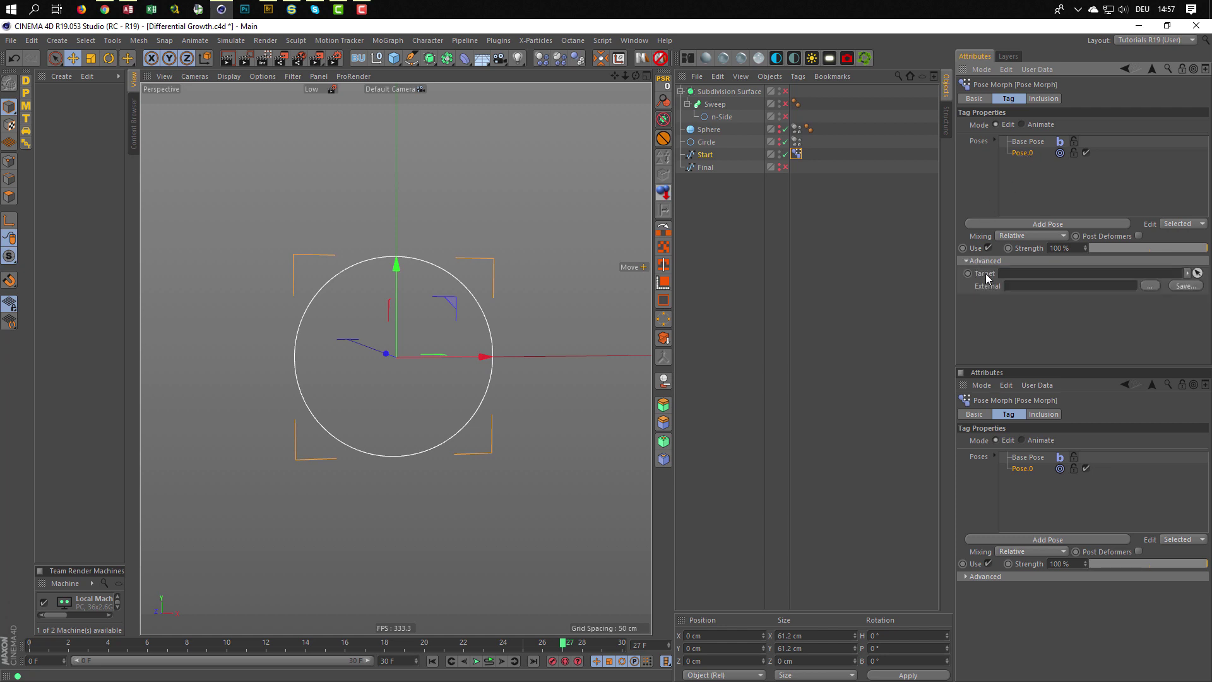
left_click_drag(703, 169, 1013, 273)
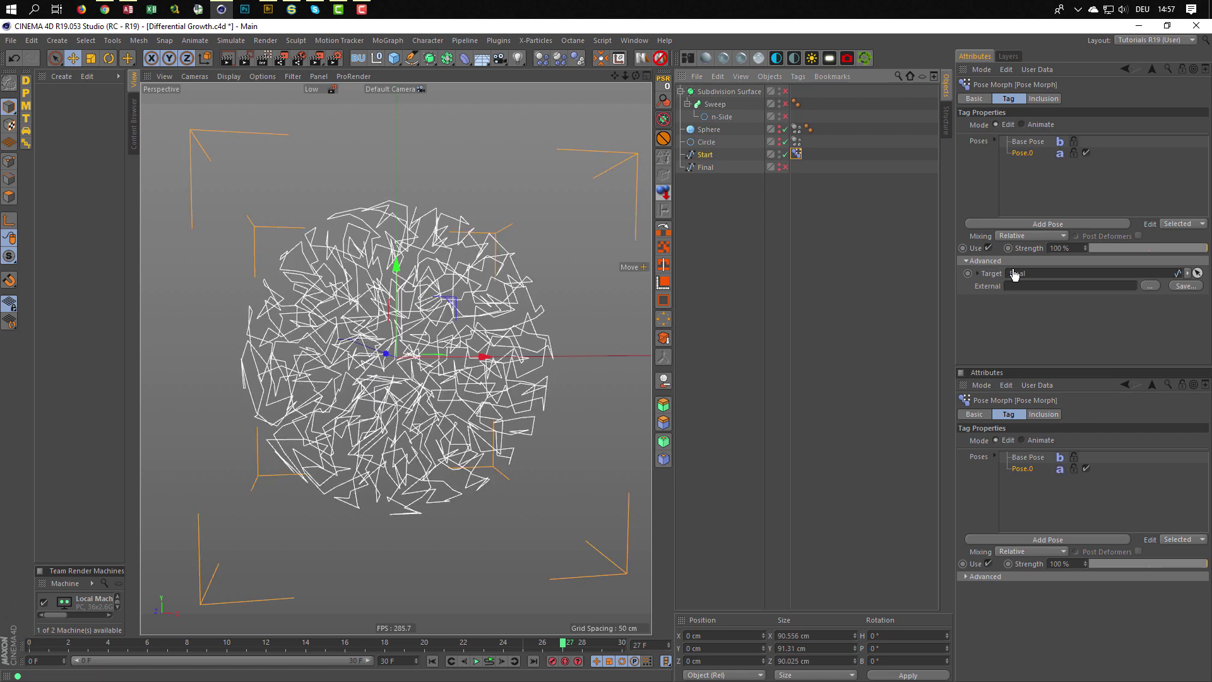
mouse_move(1207, 251)
left_mouse_down()
mouse_move(1082, 252)
mouse_move(1210, 253)
left_mouse_up()
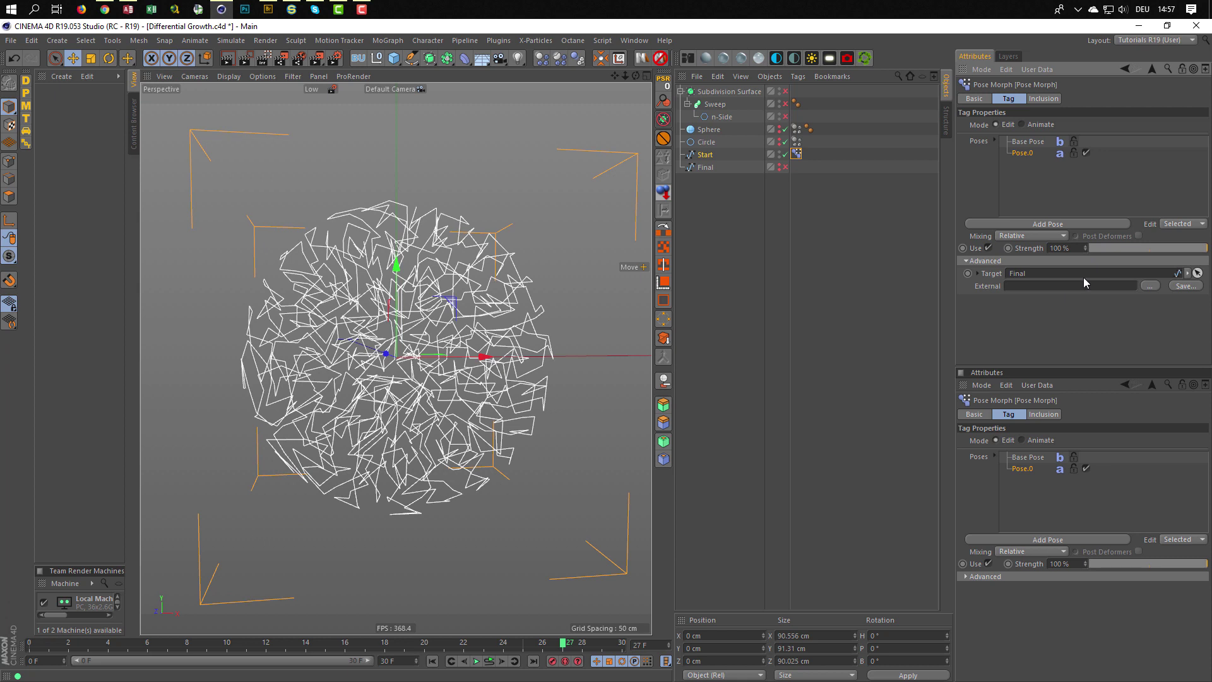
left_click(1021, 124)
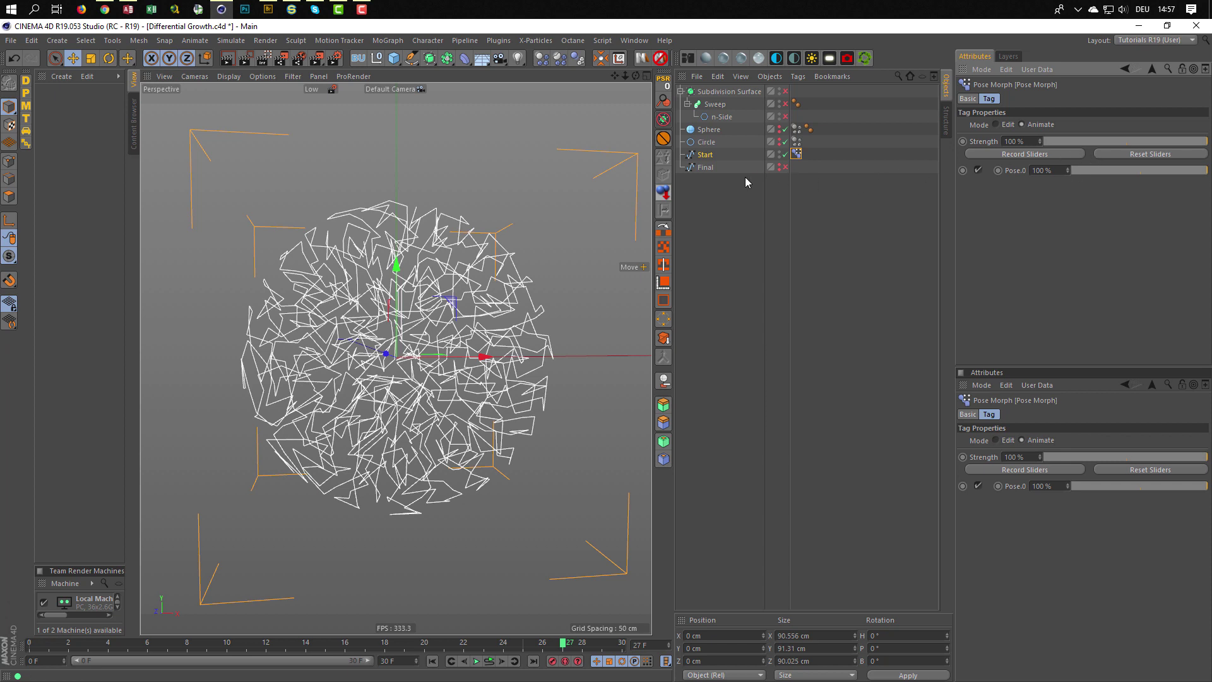
Create a Tracer for the Start spline, place it under the Sweep below n-Side, and set its tracing mode to Connect Elements
left_click(705, 154)
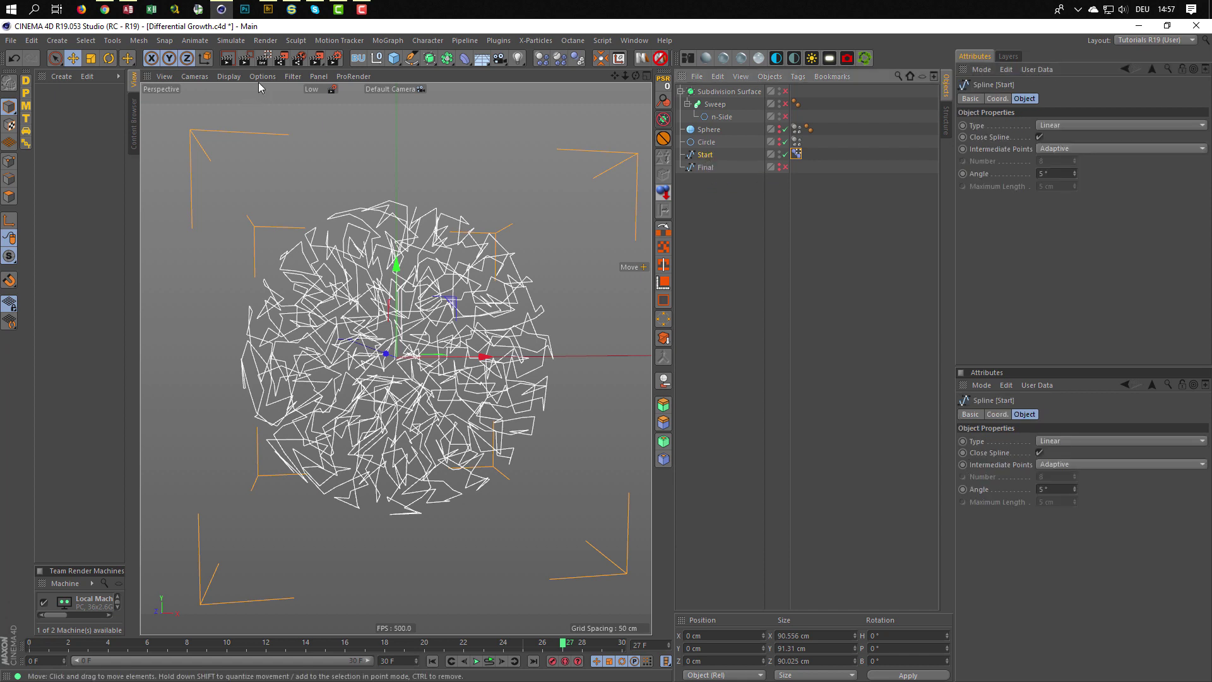
left_click(387, 40)
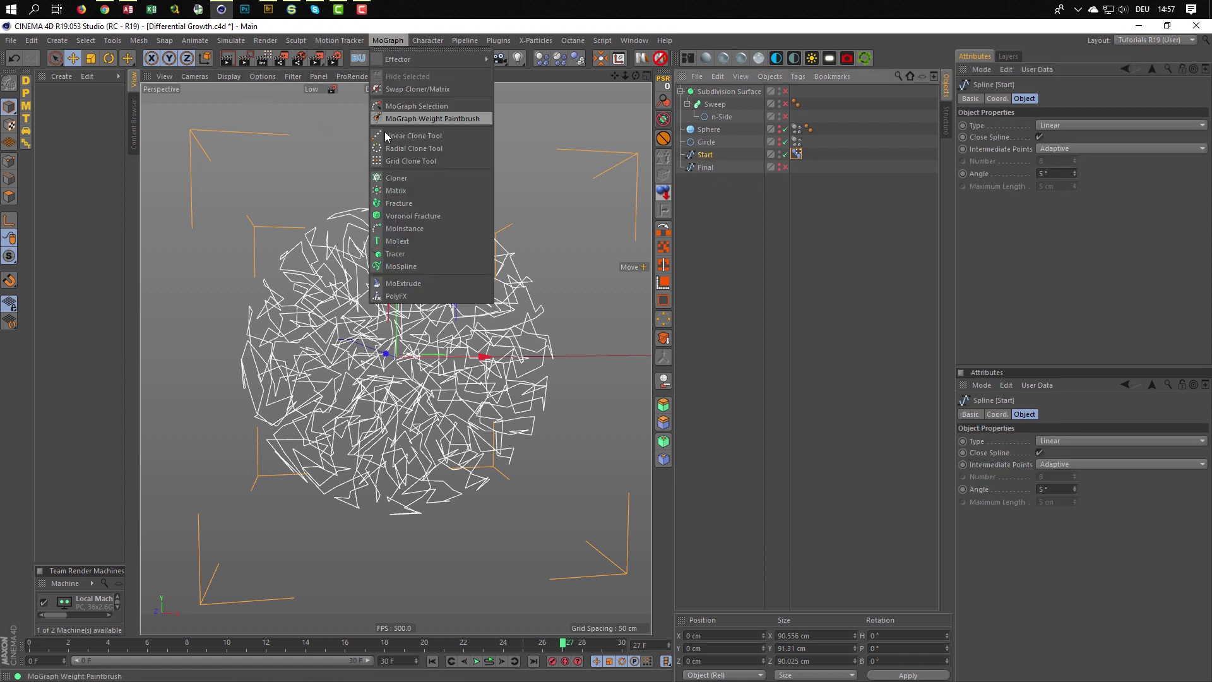
left_click(396, 253)
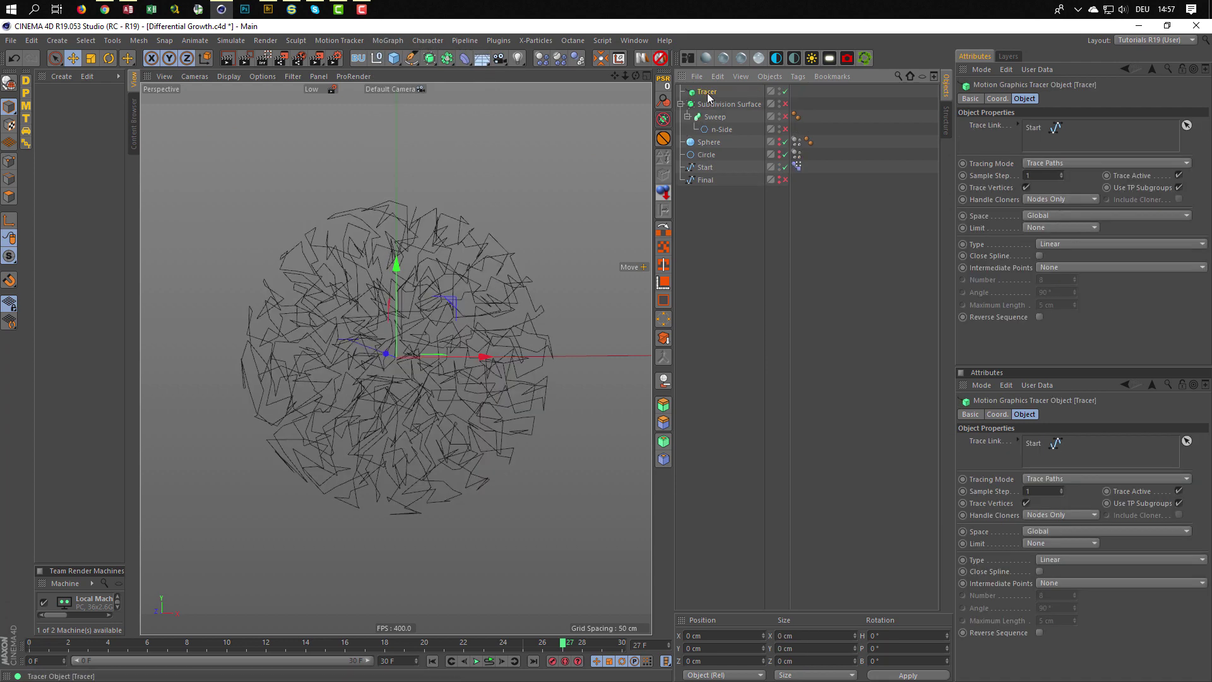
left_click_drag(708, 96, 722, 131)
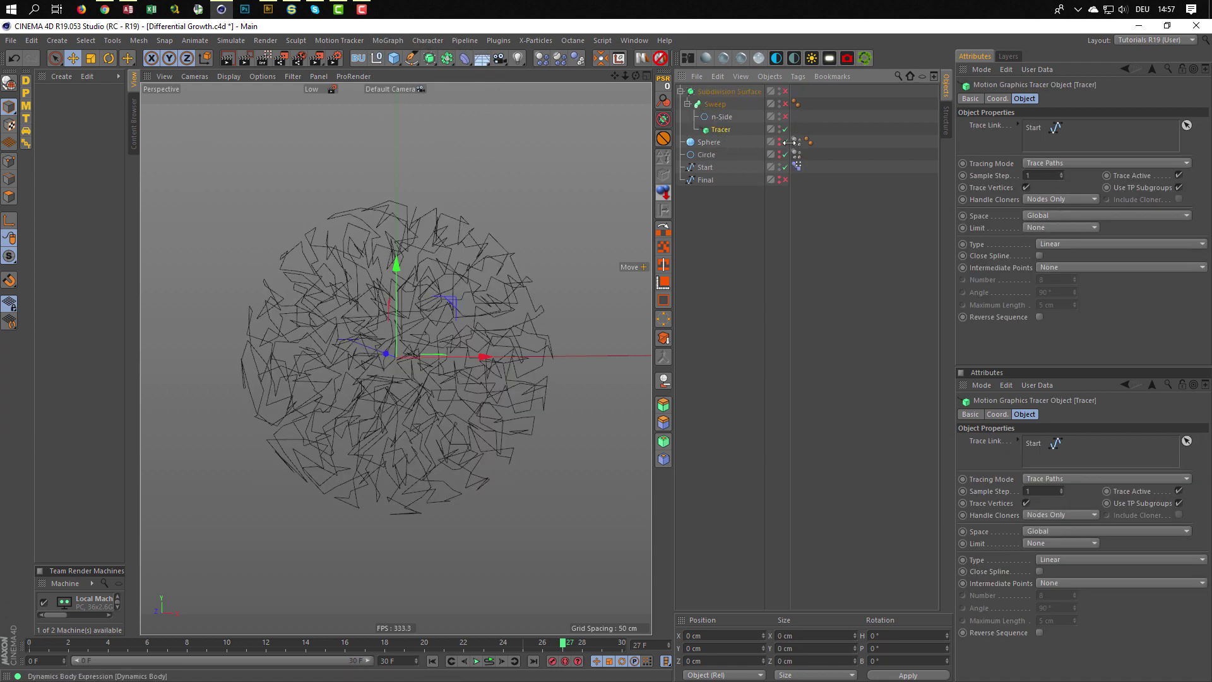
left_click(1055, 162)
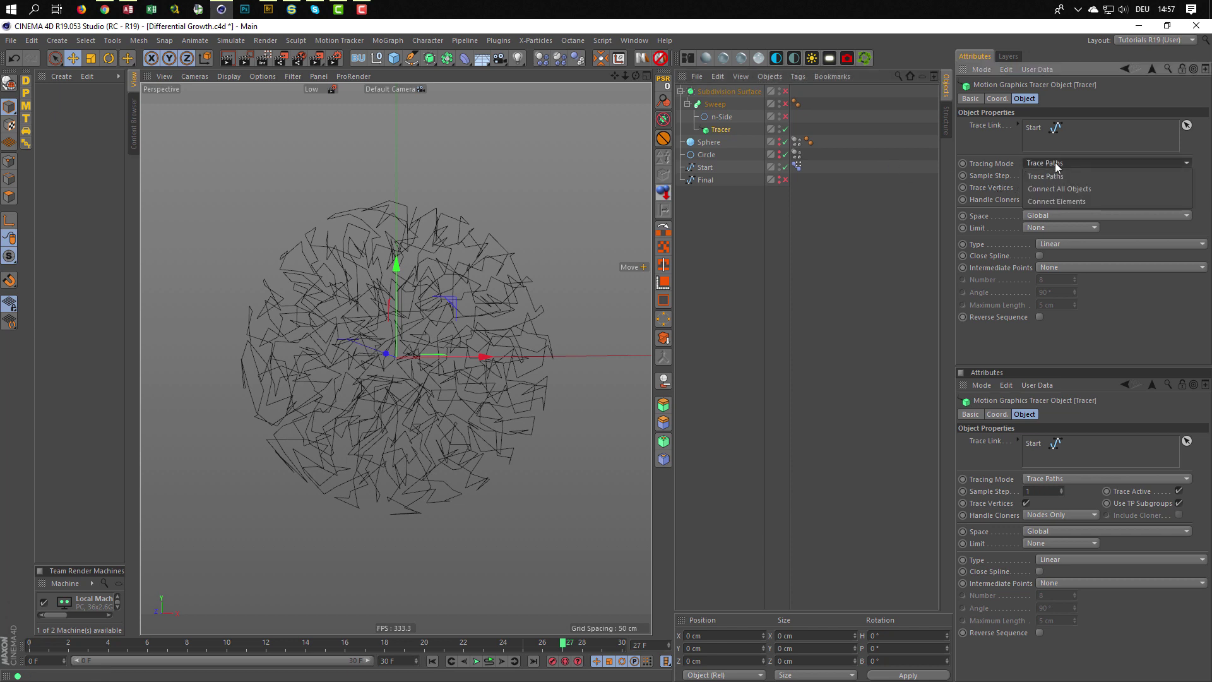
left_click(1062, 201)
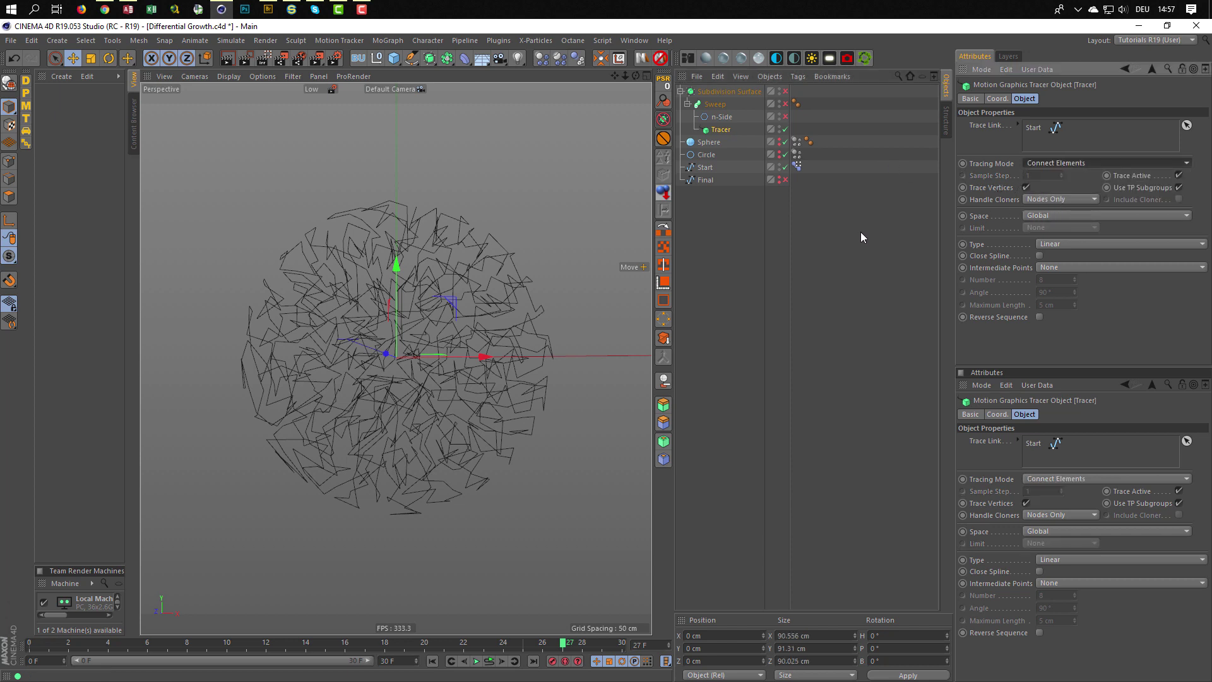
Hide the Start spline in the viewport and set the Tracer to Bezier type with Uniform intermediate points and a number of 2
left_click(780, 166)
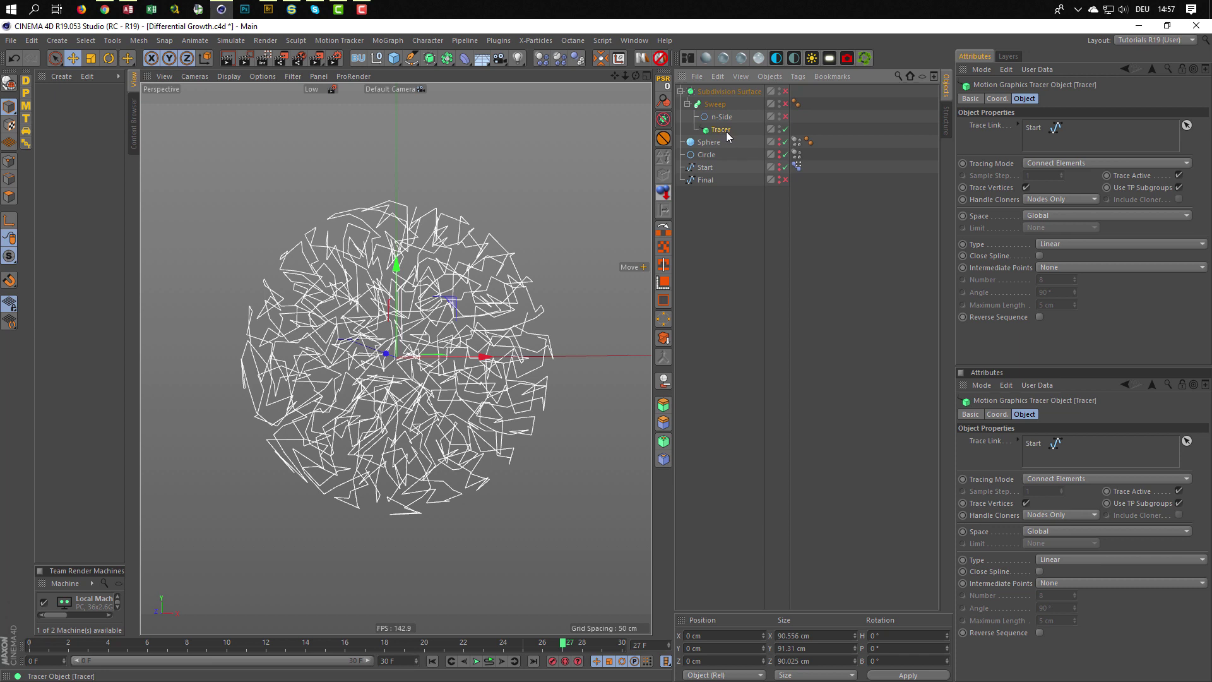
left_click(1052, 244)
left_click(1061, 307)
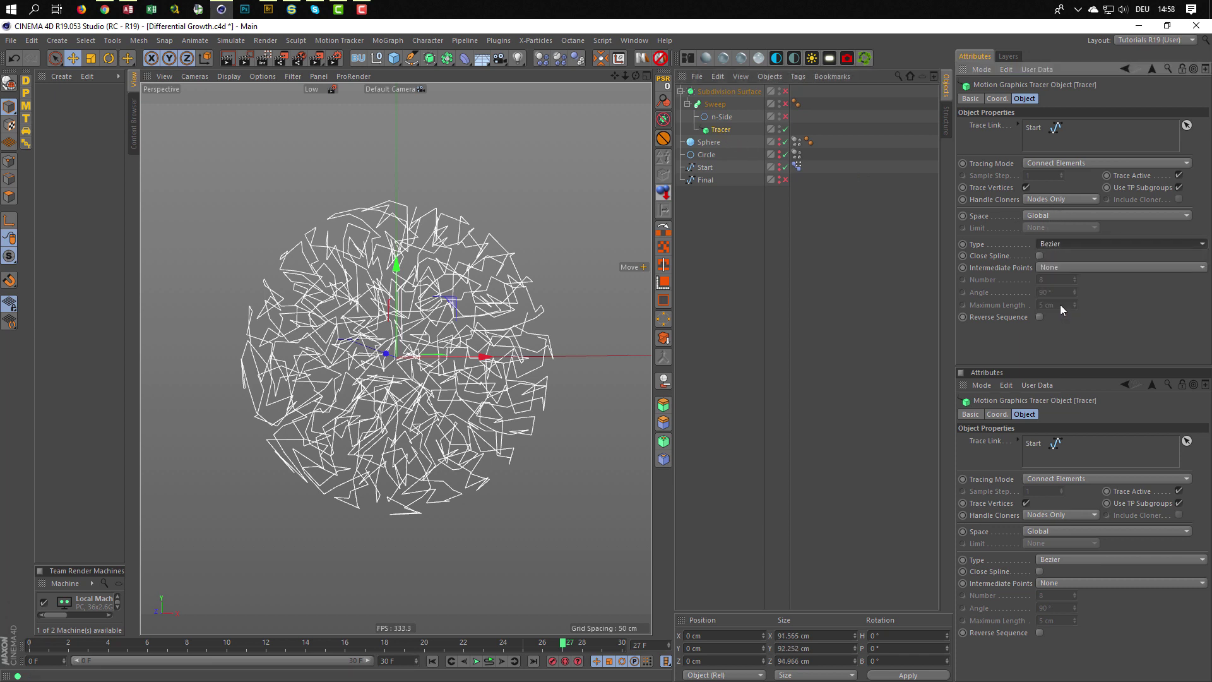
left_click(1058, 266)
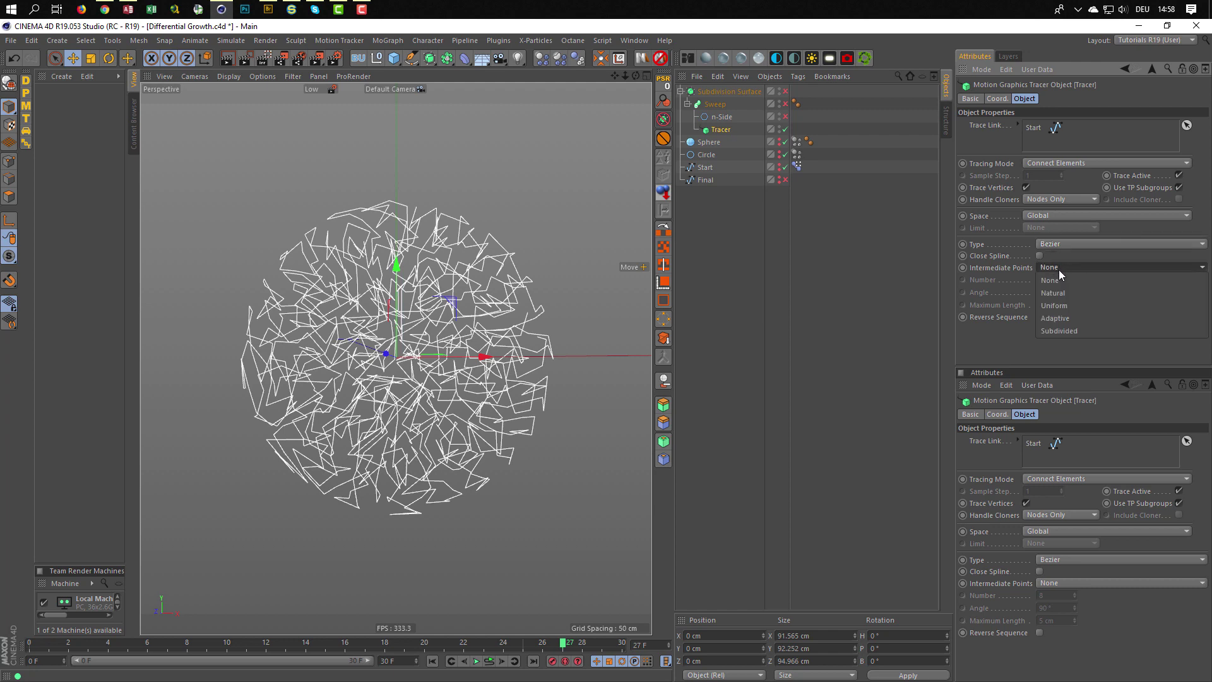
left_click(1056, 303)
left_click(1058, 281)
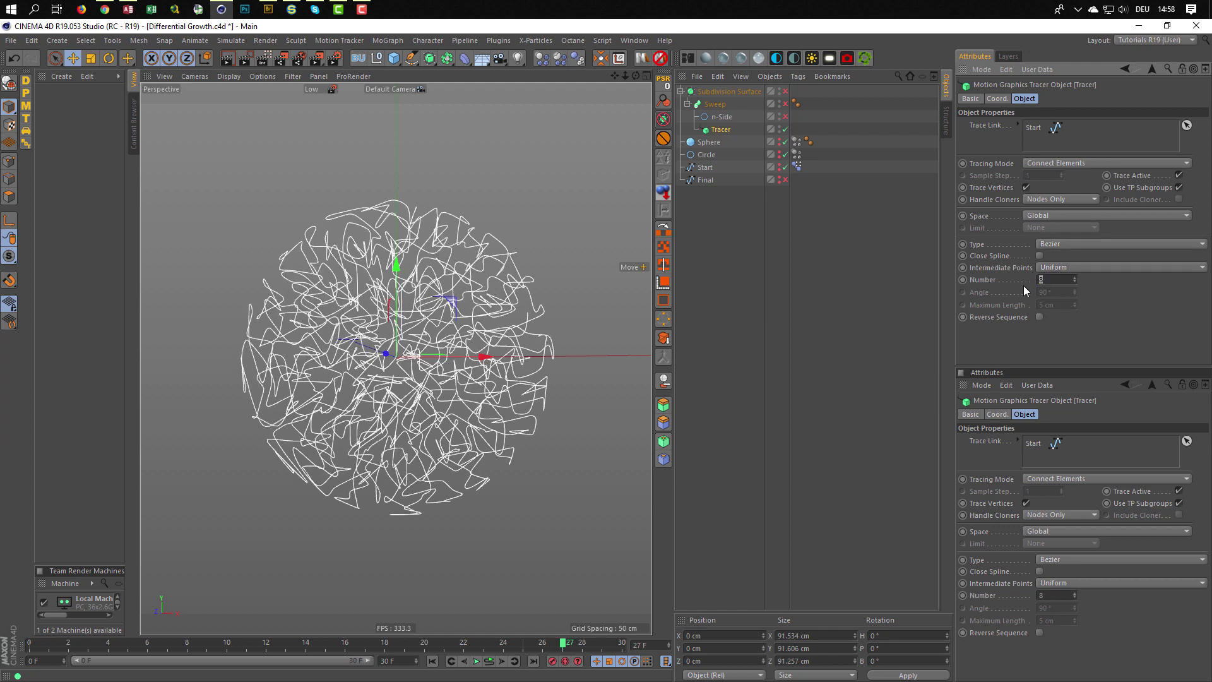
type("2")
key("Return")
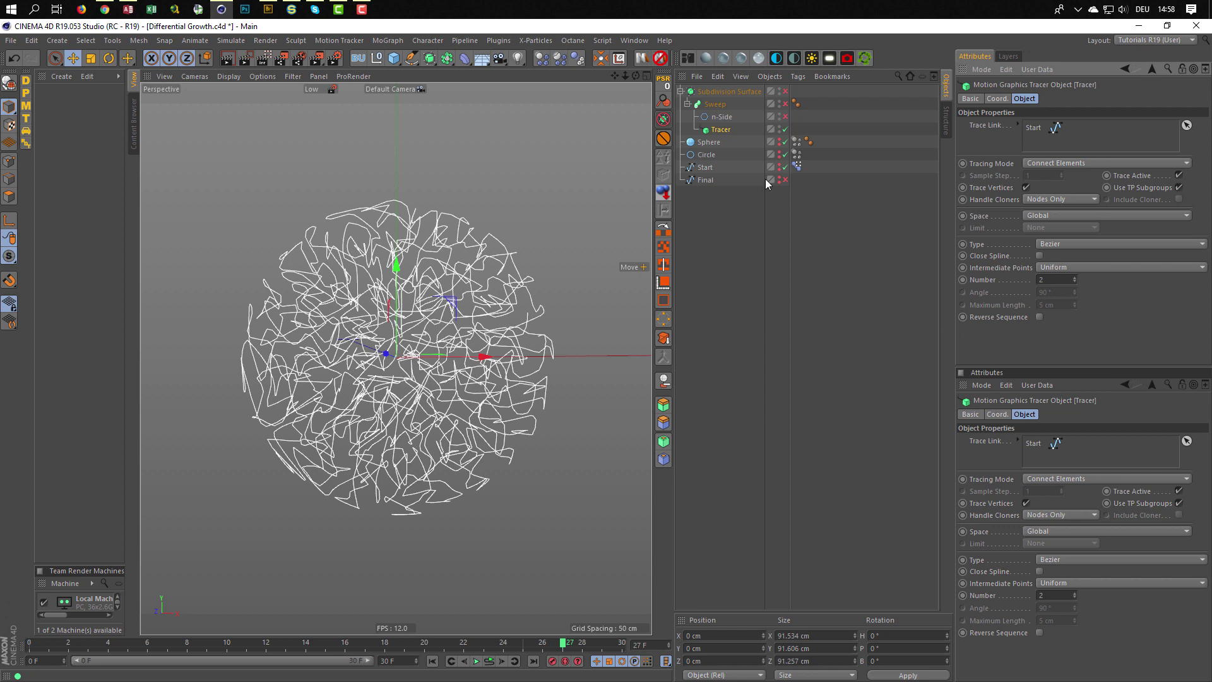
Enable the Sweep and its n-Side profile and test the morph by scrubbing the Pose Morph strength, ending at 100%
left_click(796, 166)
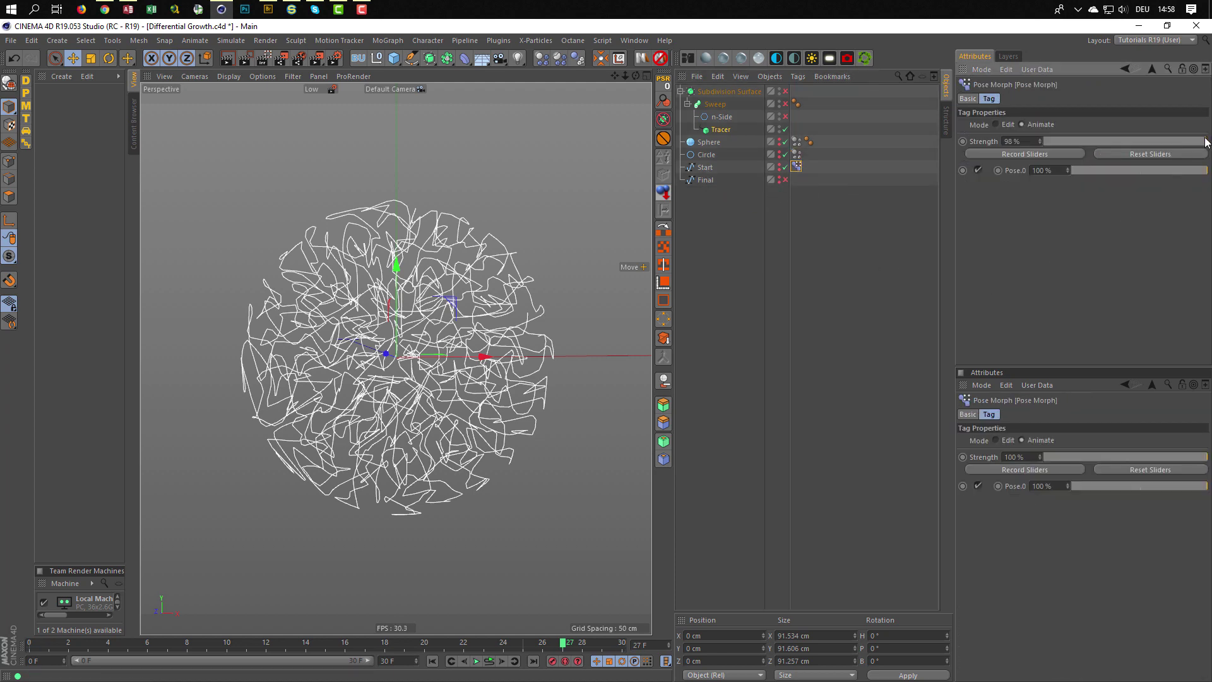
mouse_move(1197, 140)
left_mouse_down()
mouse_move(1045, 144)
mouse_move(1207, 144)
left_mouse_up()
left_click(784, 116)
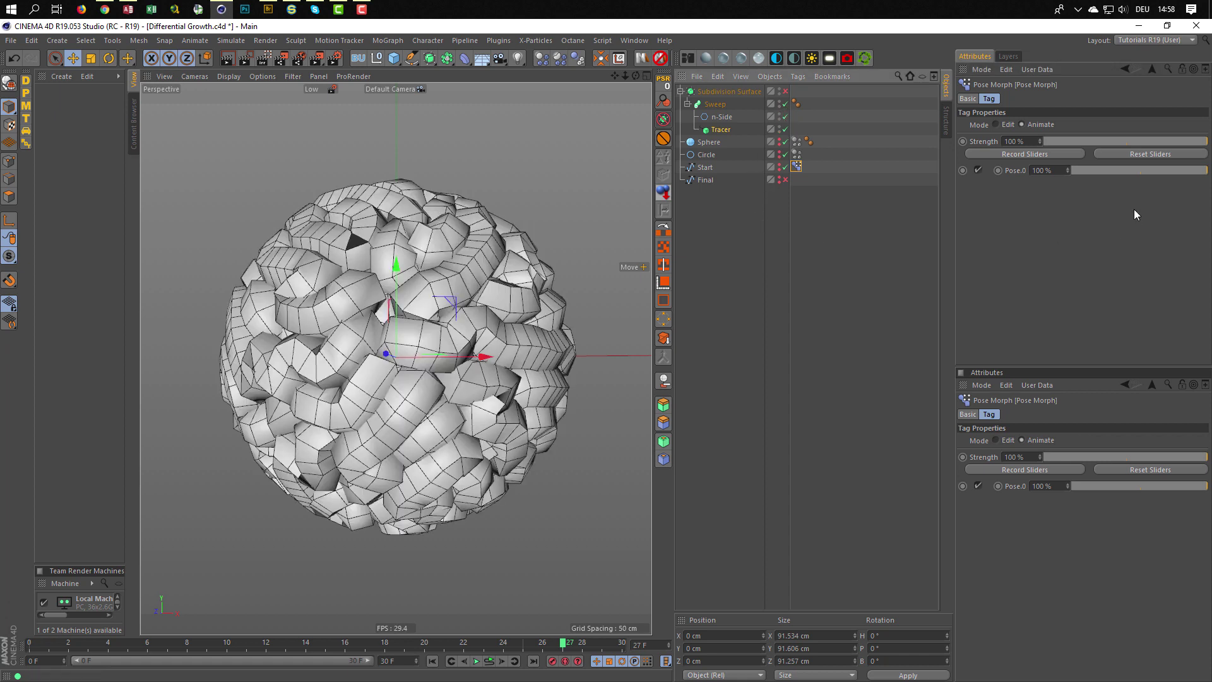
mouse_move(1199, 148)
left_mouse_down()
mouse_move(1000, 146)
mouse_move(1206, 159)
left_mouse_up()
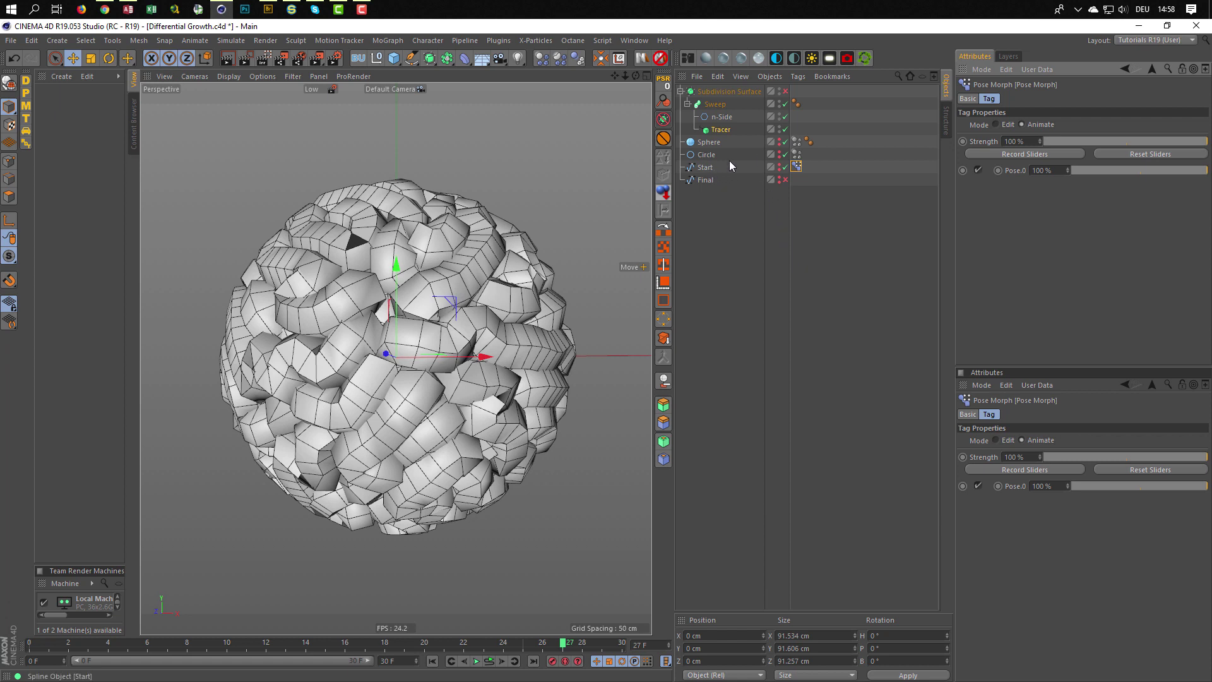
Add a Morph deformer under the Start spline, linked to its Pose Morph tag, and open the deformer's falloff settings
left_click(797, 171)
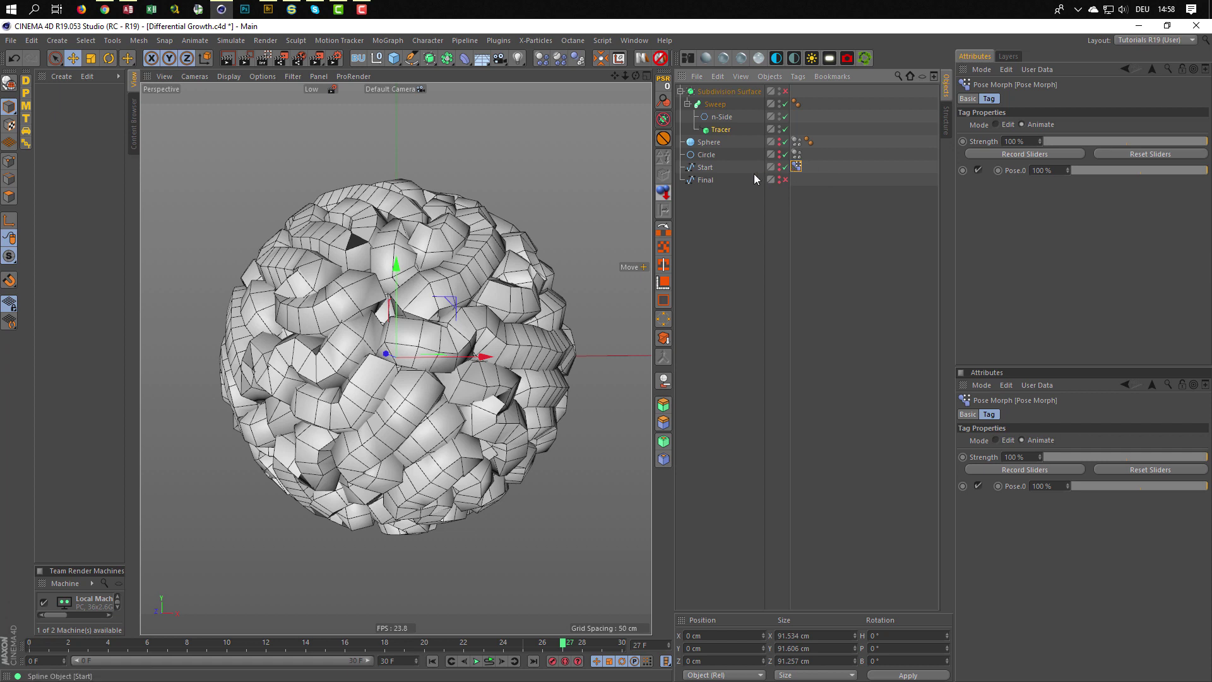
left_click(705, 167)
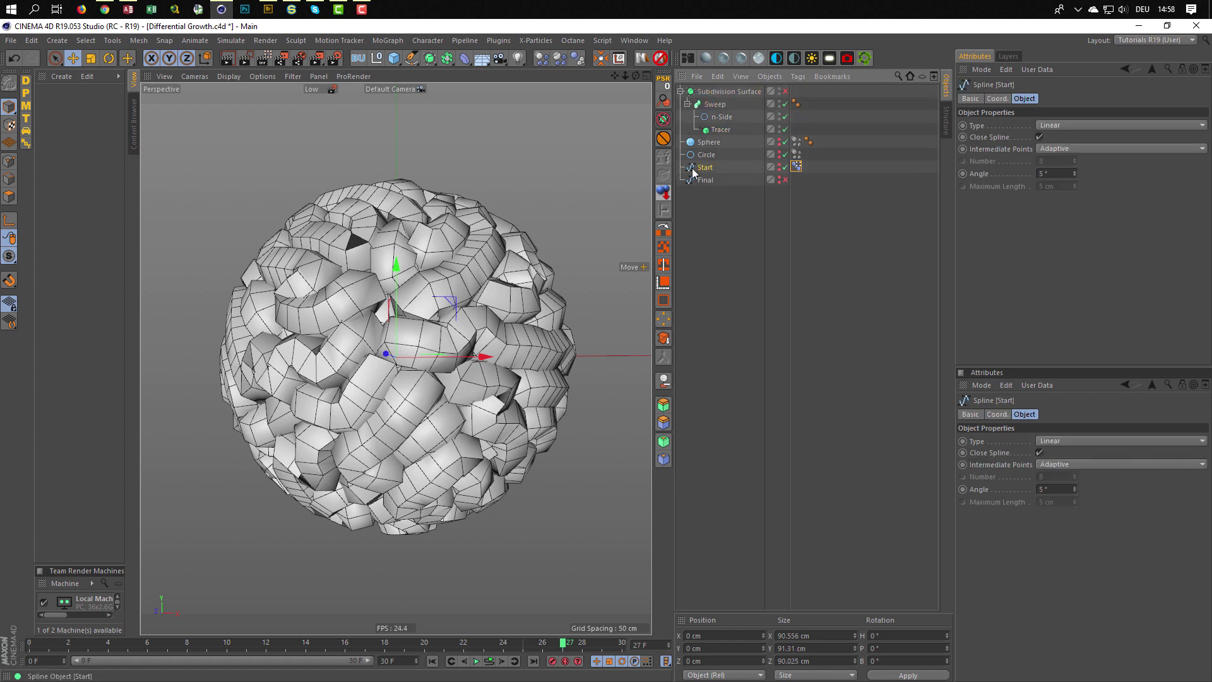
left_click(461, 61)
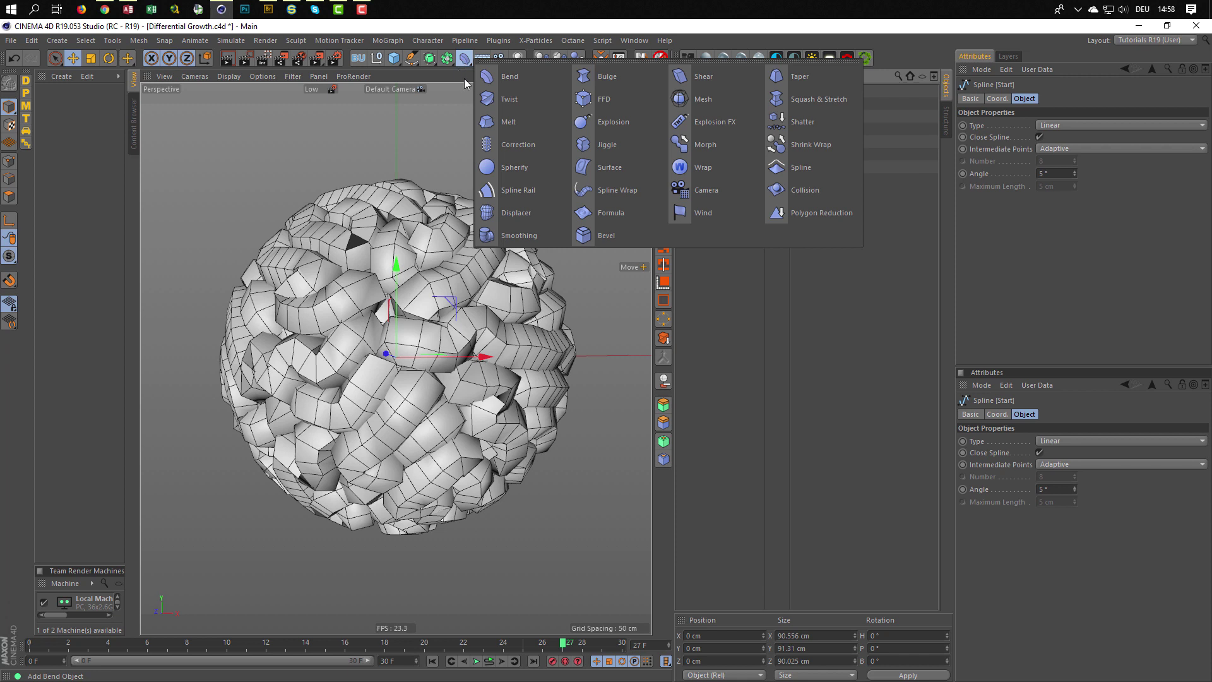
left_click(706, 148)
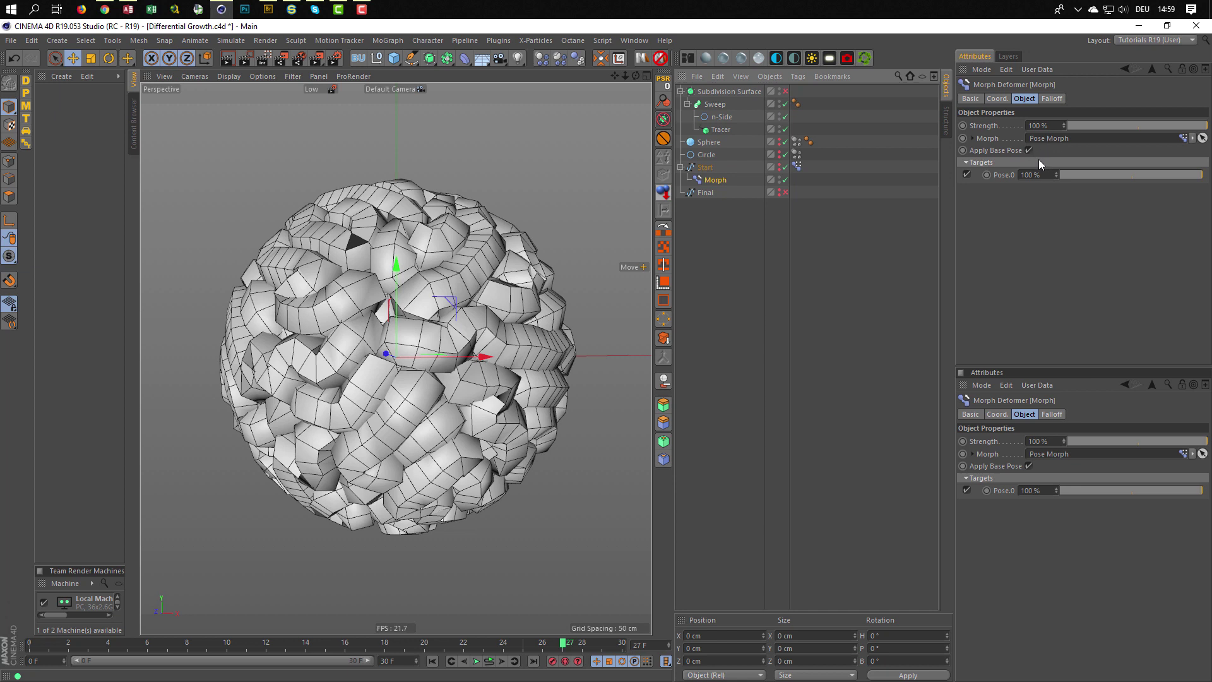
left_click(1053, 98)
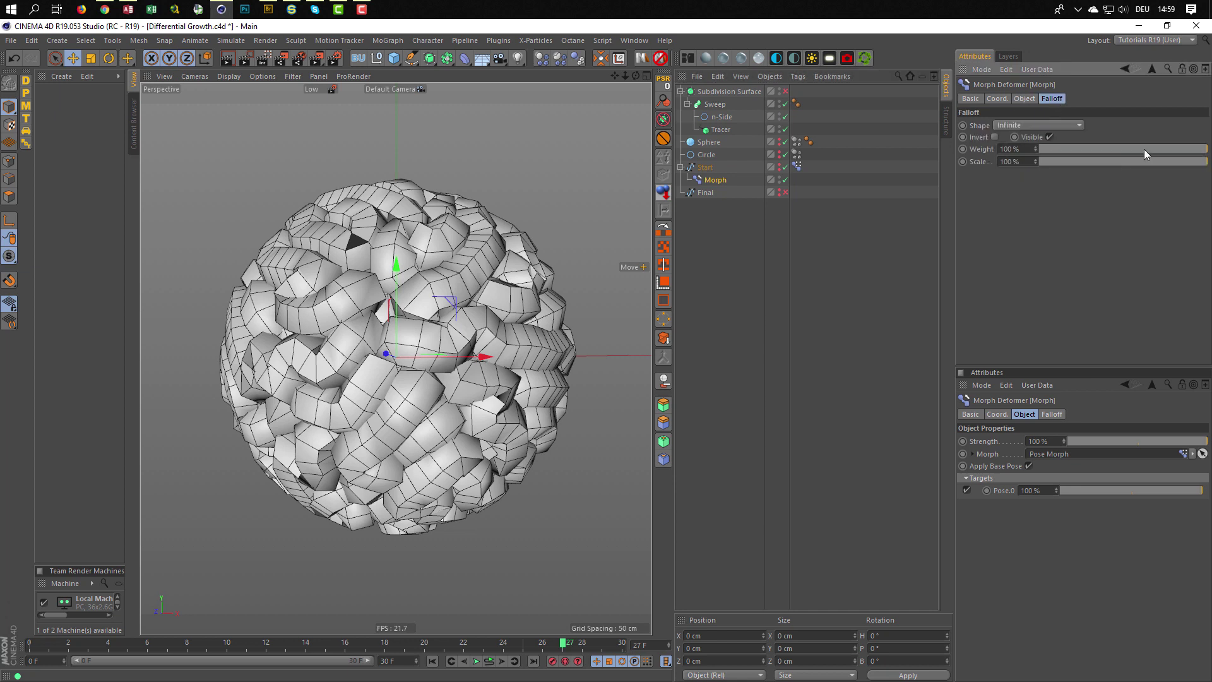
Set the Morph deformer's falloff shape to Sphere
mouse_move(1199, 149)
left_mouse_down()
mouse_move(1038, 142)
mouse_move(1153, 135)
mouse_move(1207, 149)
left_mouse_up()
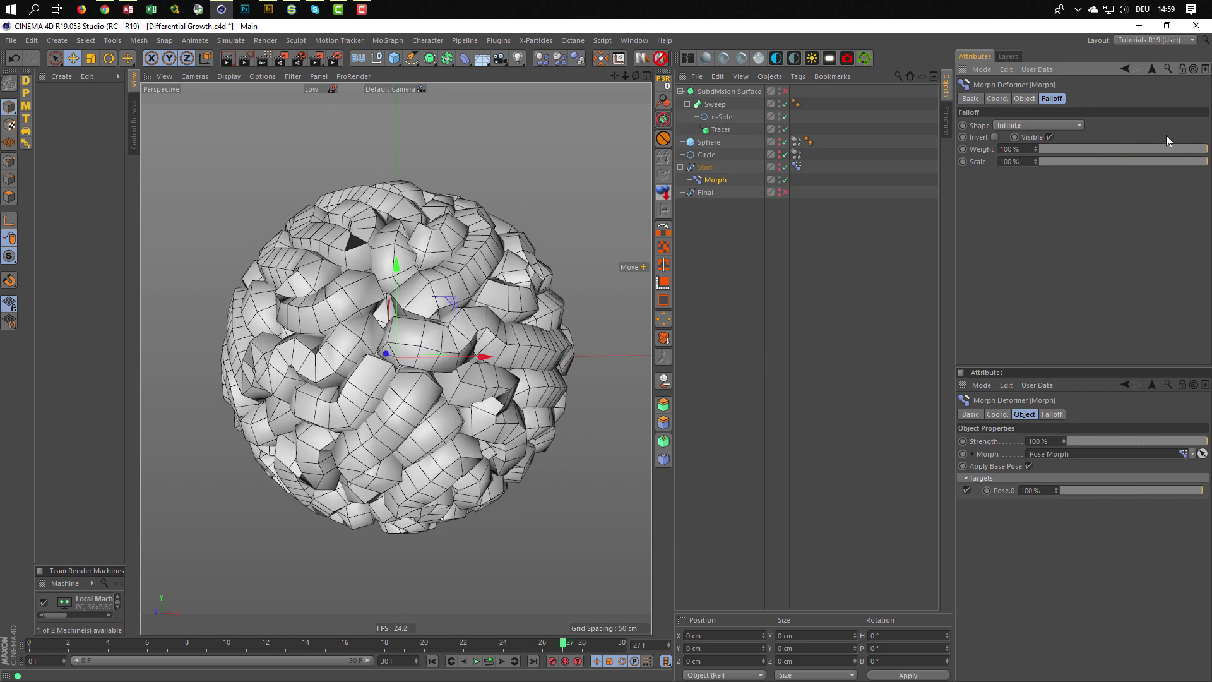
left_click(1058, 125)
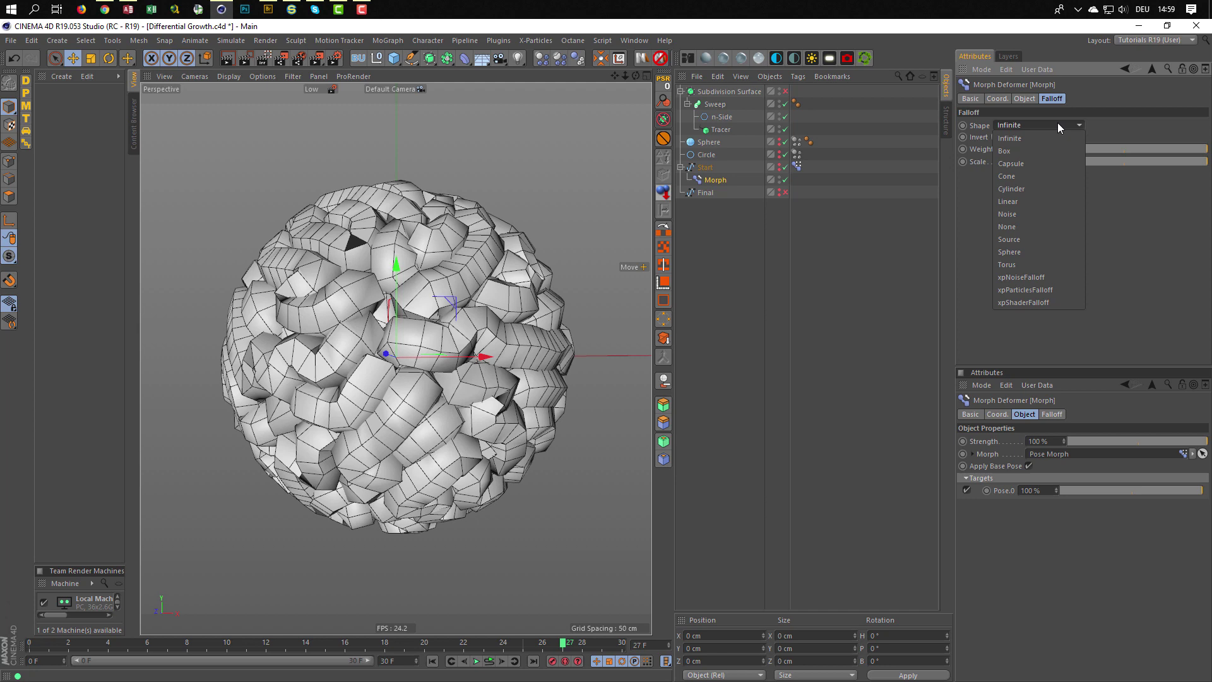
left_click(1043, 251)
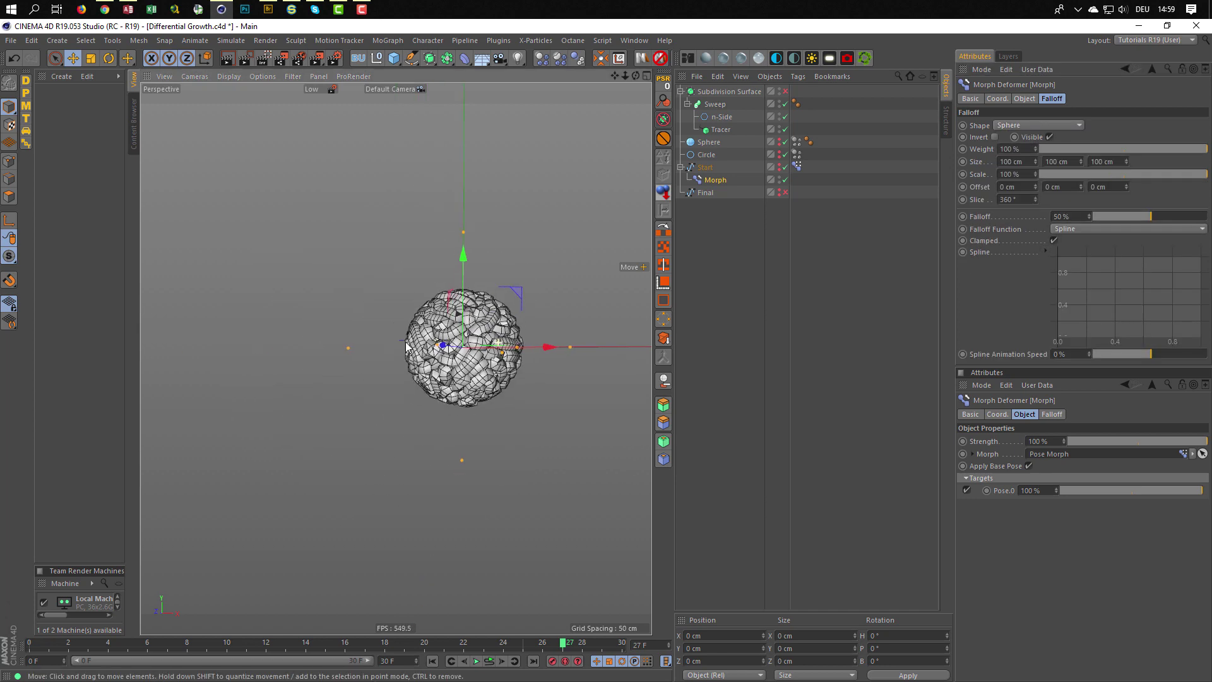
key("o")
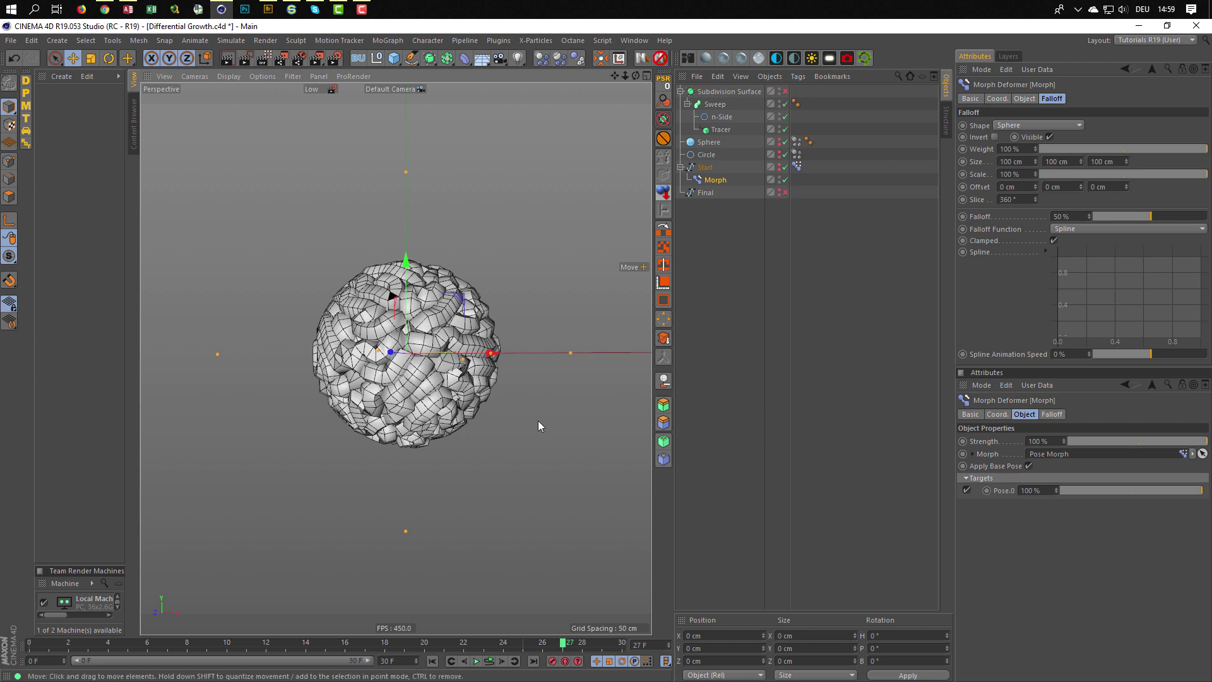
Scale the spherical falloff up to a size of about 121.8 cm and show the Morph deformer's falloff settings
key("t")
left_click_drag(491, 442, 600, 414)
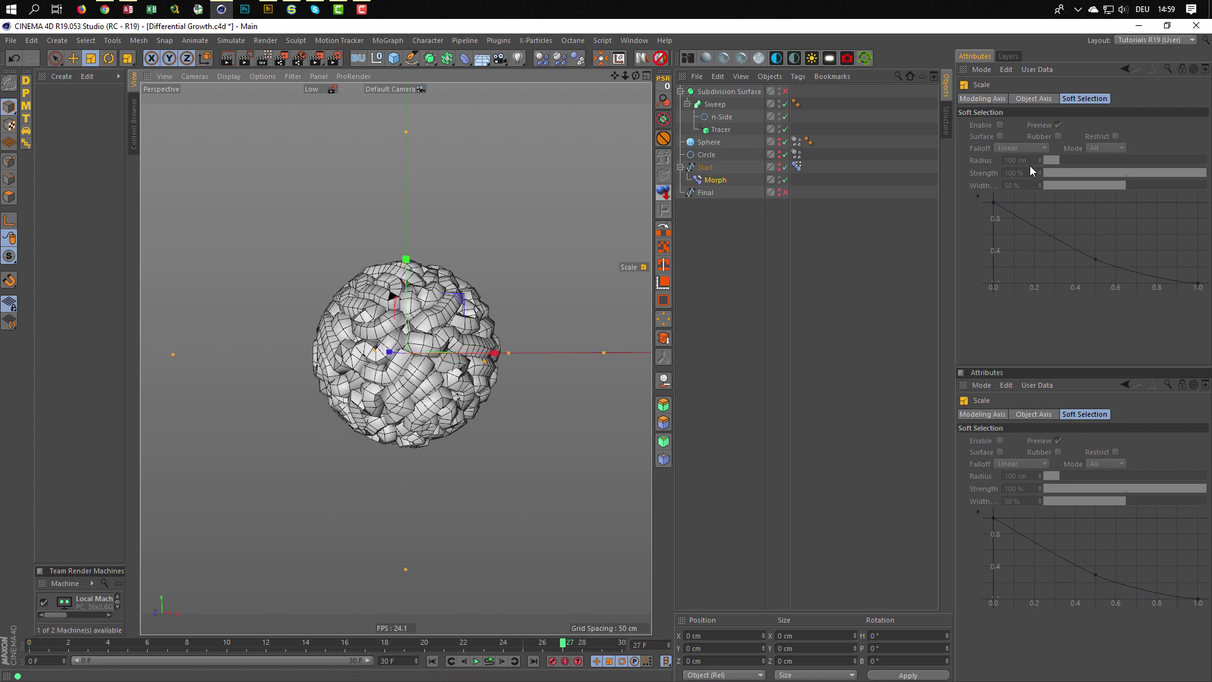
left_click(742, 179)
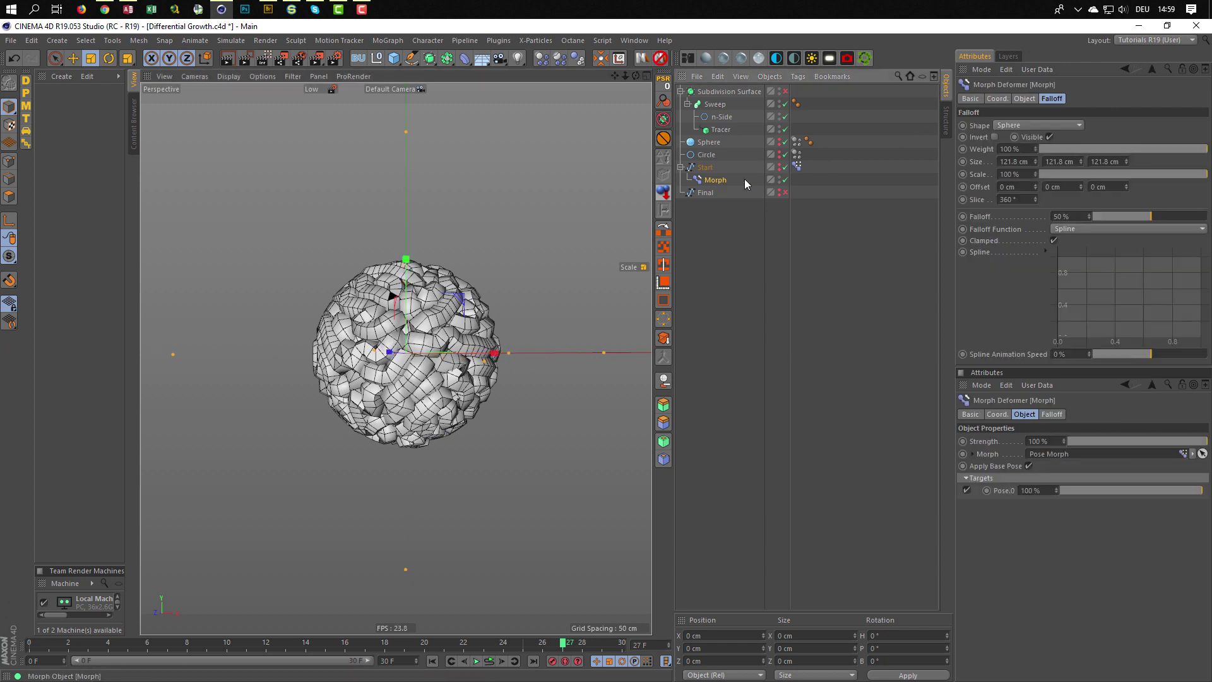
left_click(1052, 99)
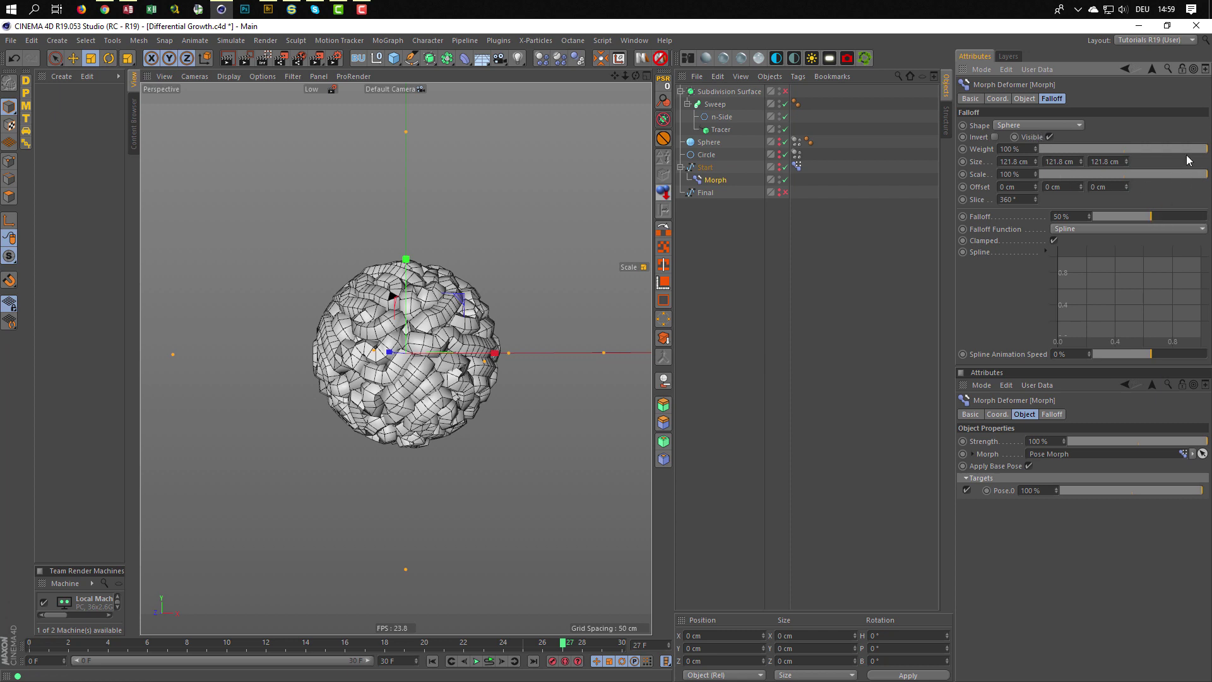
Reduce the Morph falloff's scale to 62 % and force the Morph deformer visible in the viewport
left_click_drag(1201, 149, 1133, 176)
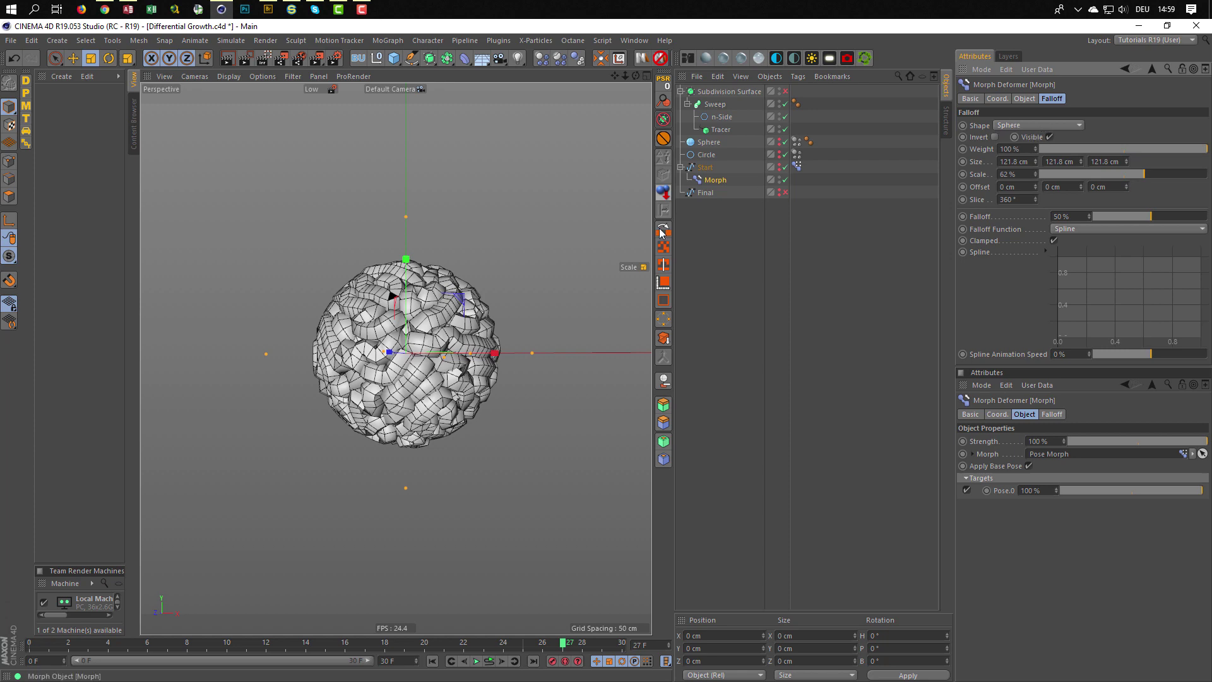
scroll(479, 305, "up", 3)
scroll(480, 305, "down", 4)
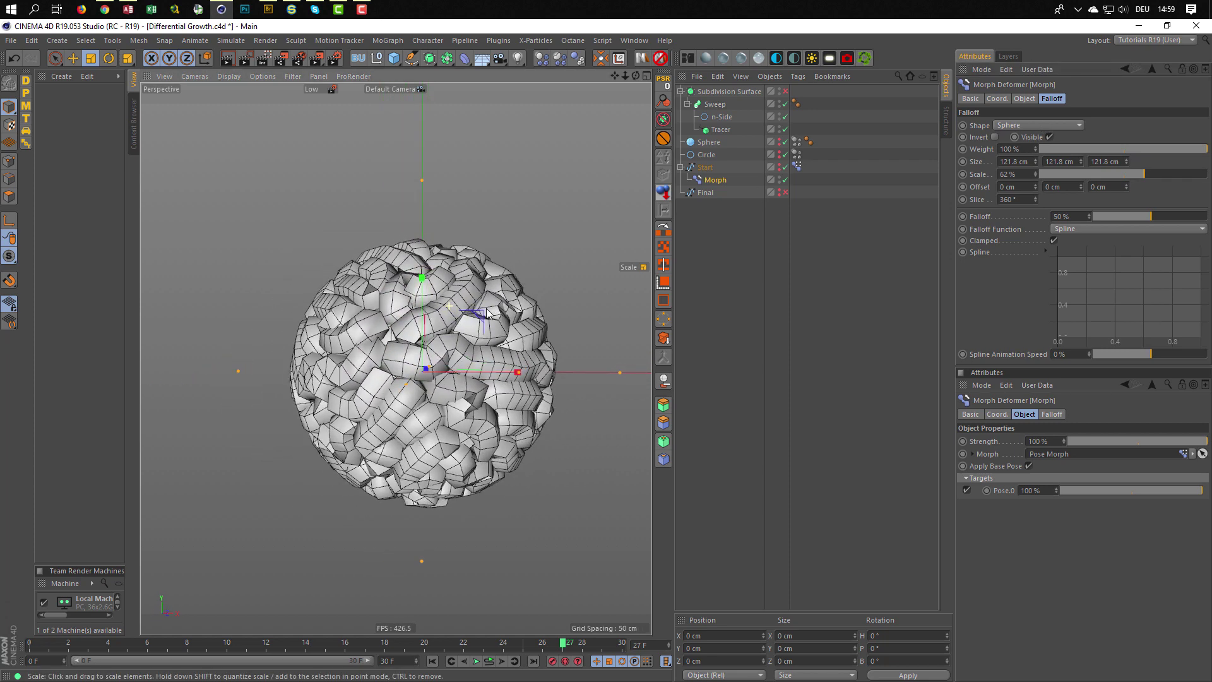
left_click(784, 192)
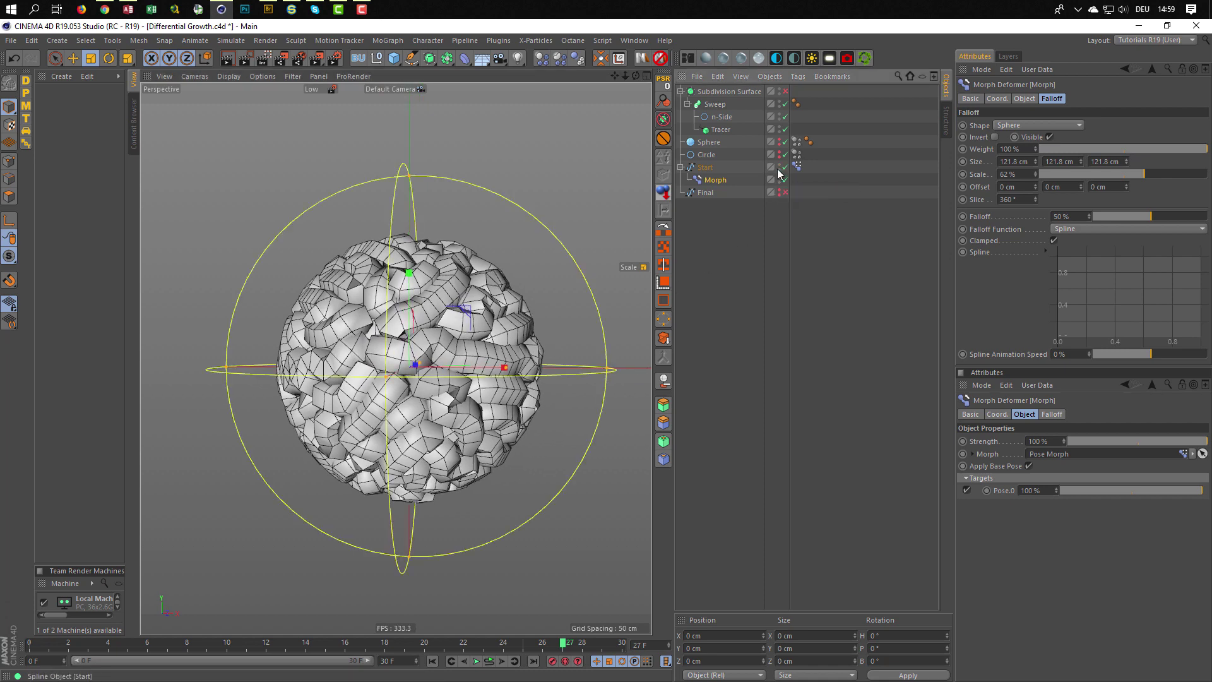
scroll(470, 347, "down", 3)
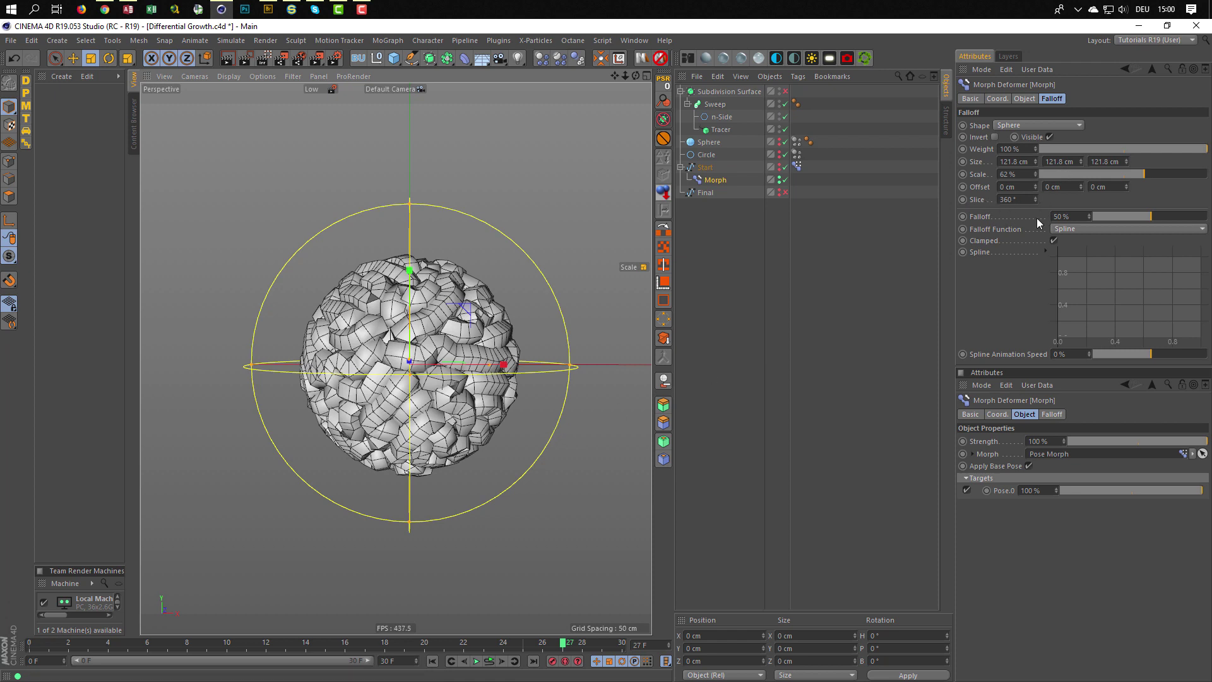
Try the falloff slice at 0°, restore it to 360°, and raise both the falloff and scale values to 100 %
left_click_drag(1035, 200, 855, 200)
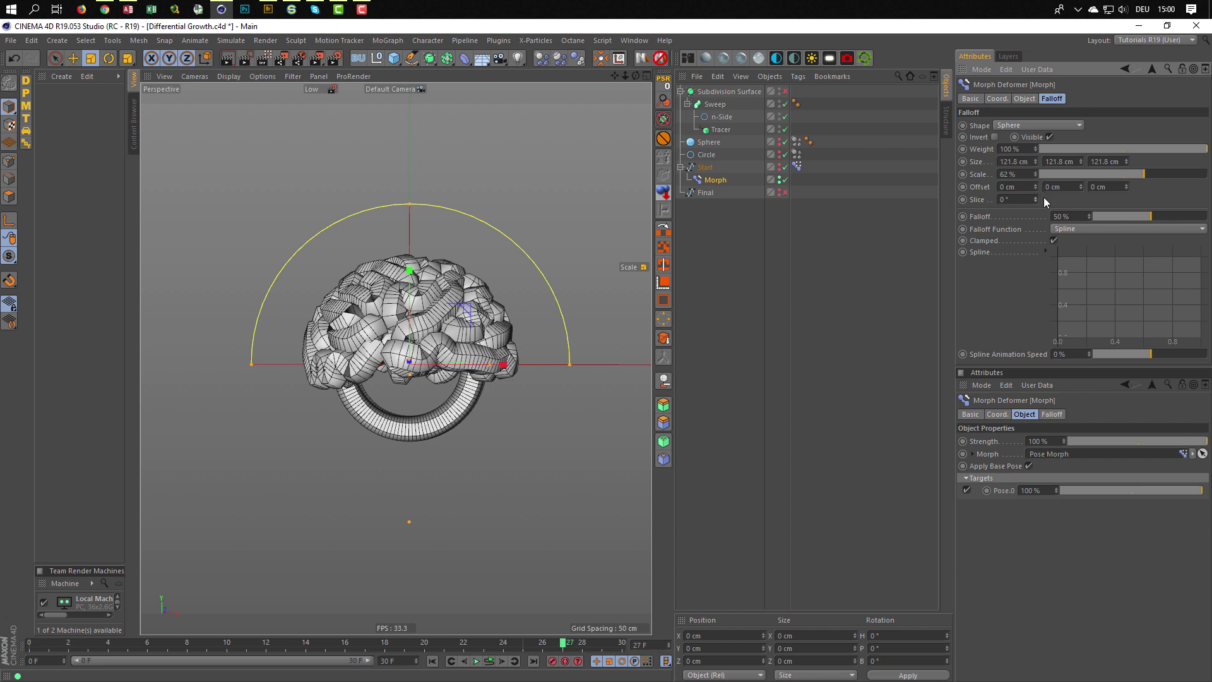
left_click_drag(1035, 199, 1207, 217)
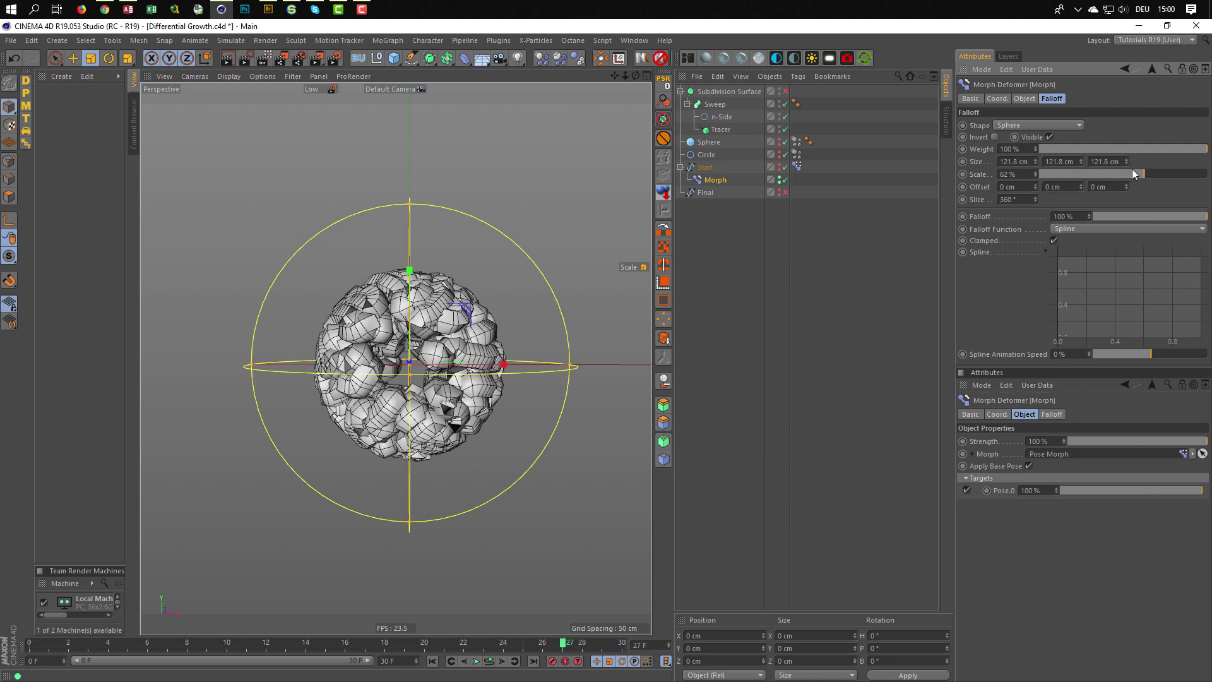
left_click_drag(1146, 176, 1206, 176)
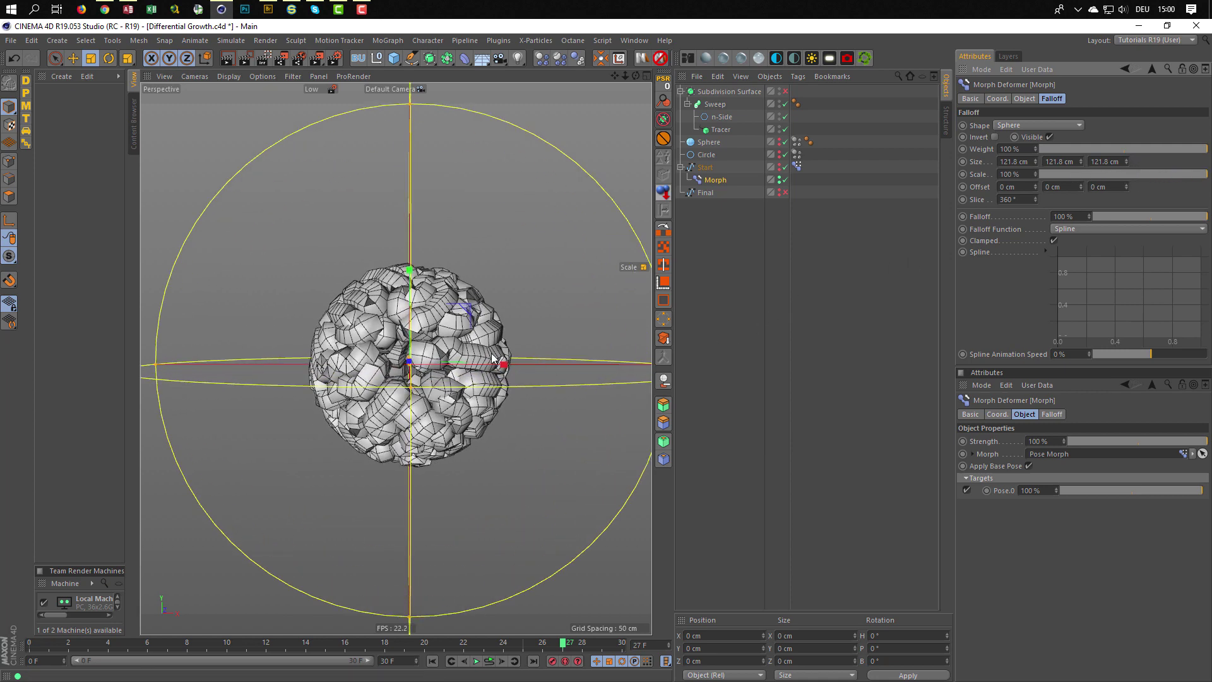
Enlarge the spherical Morph falloff in the viewport to a size of about 170 cm
scroll(492, 358, "down", 3)
left_click_drag(493, 358, 555, 356, "alt")
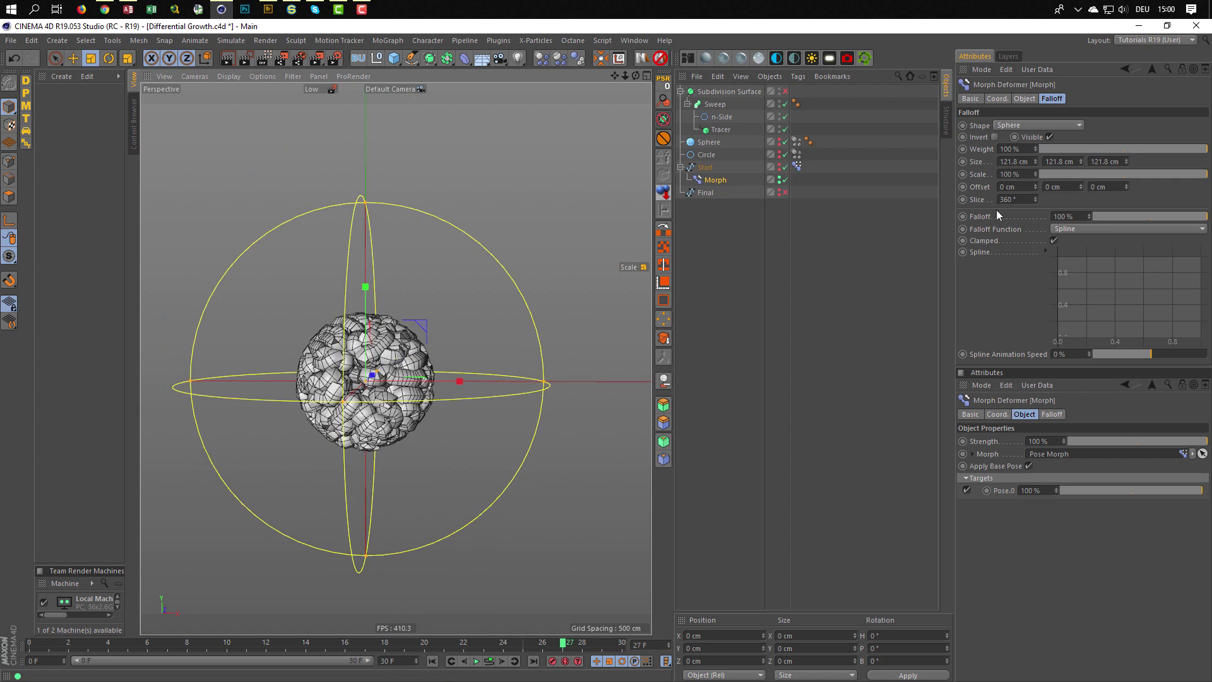
key("t")
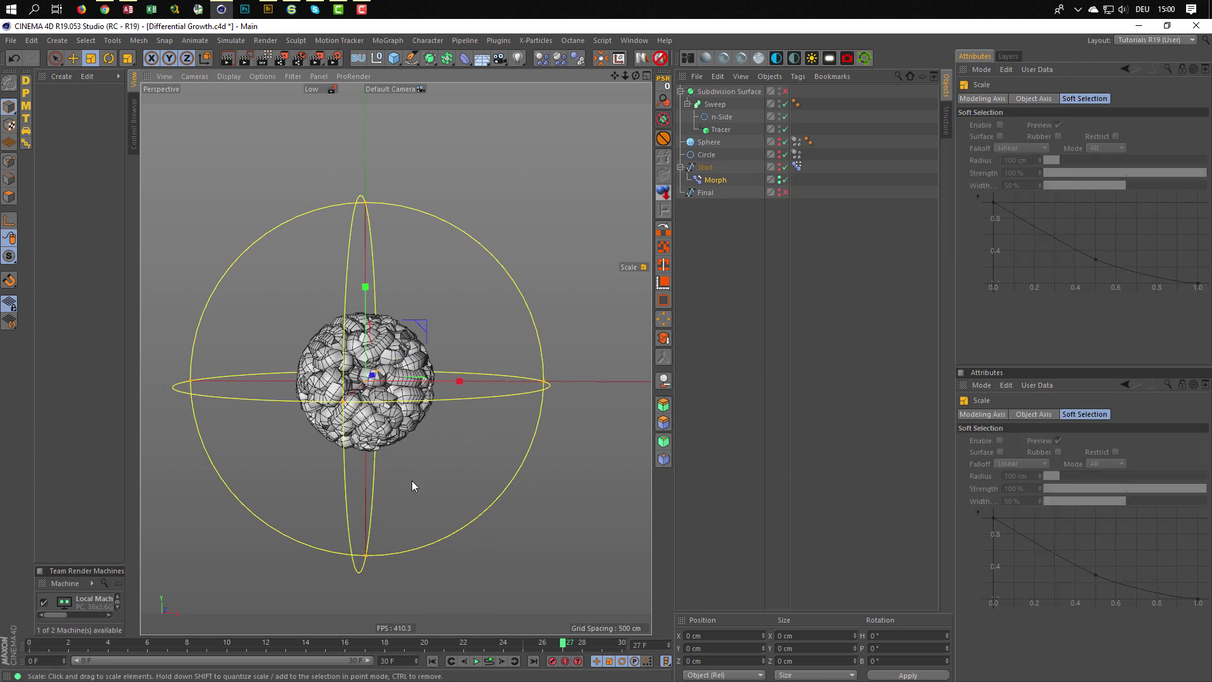
left_click_drag(412, 479, 555, 465)
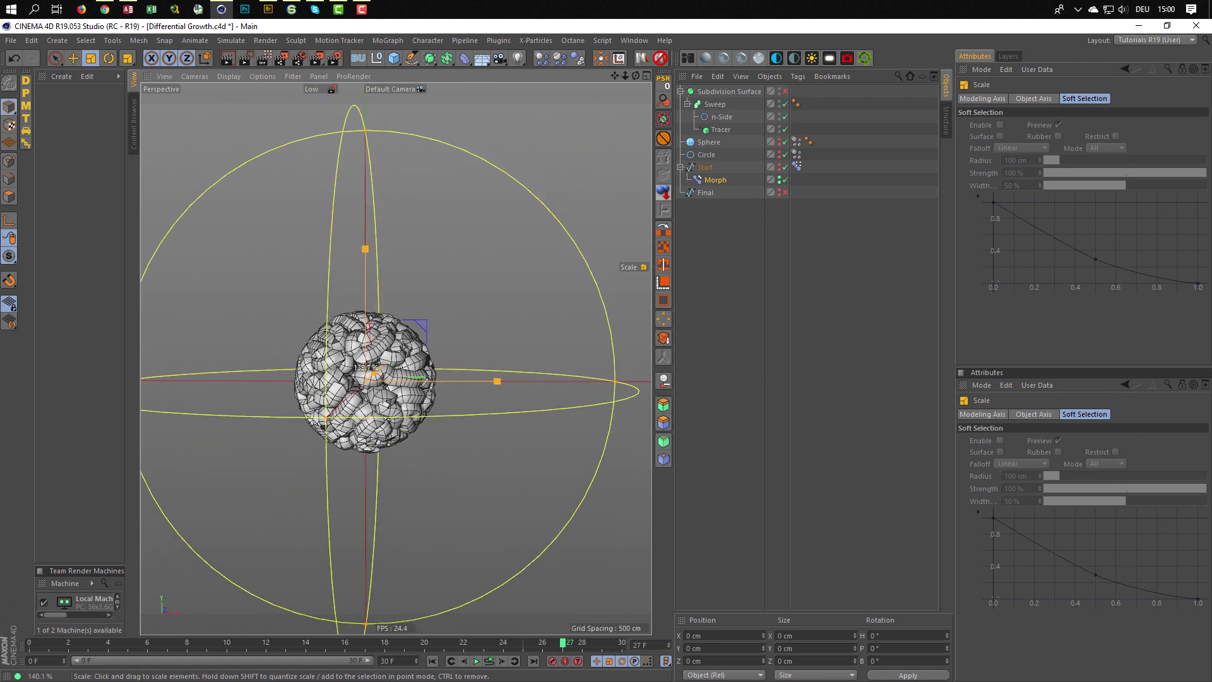
left_click(815, 200)
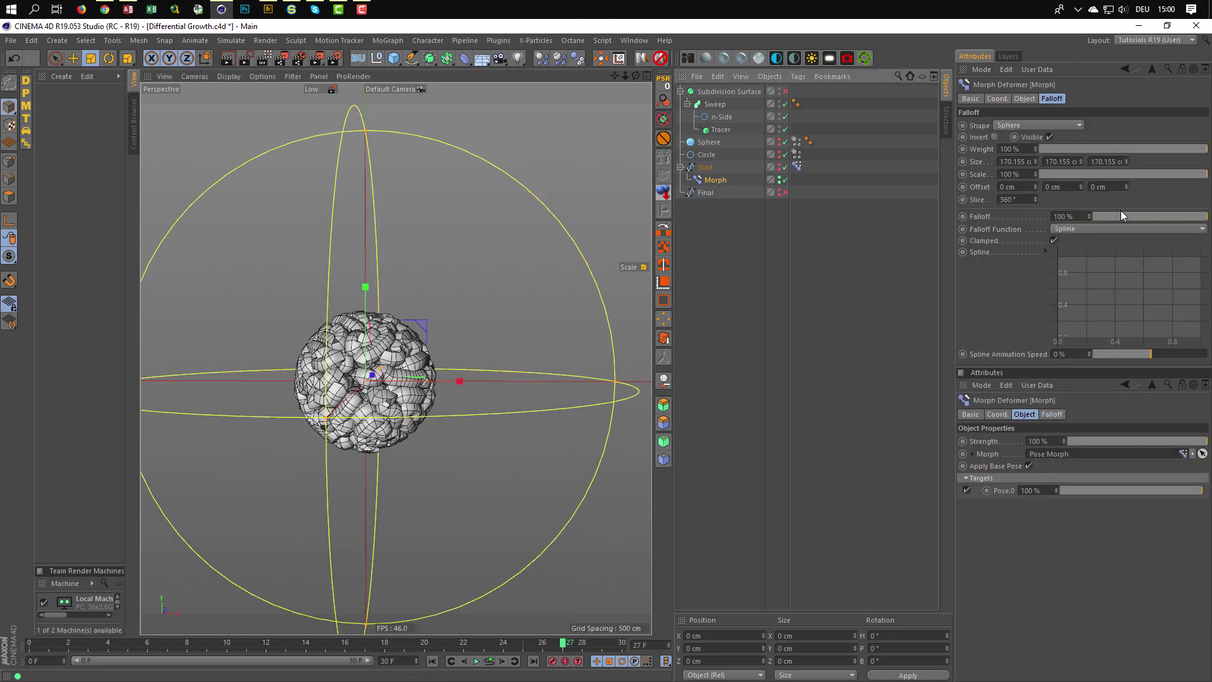
Set the Morph deformer's falloff value to 50 %
double_click(1066, 217)
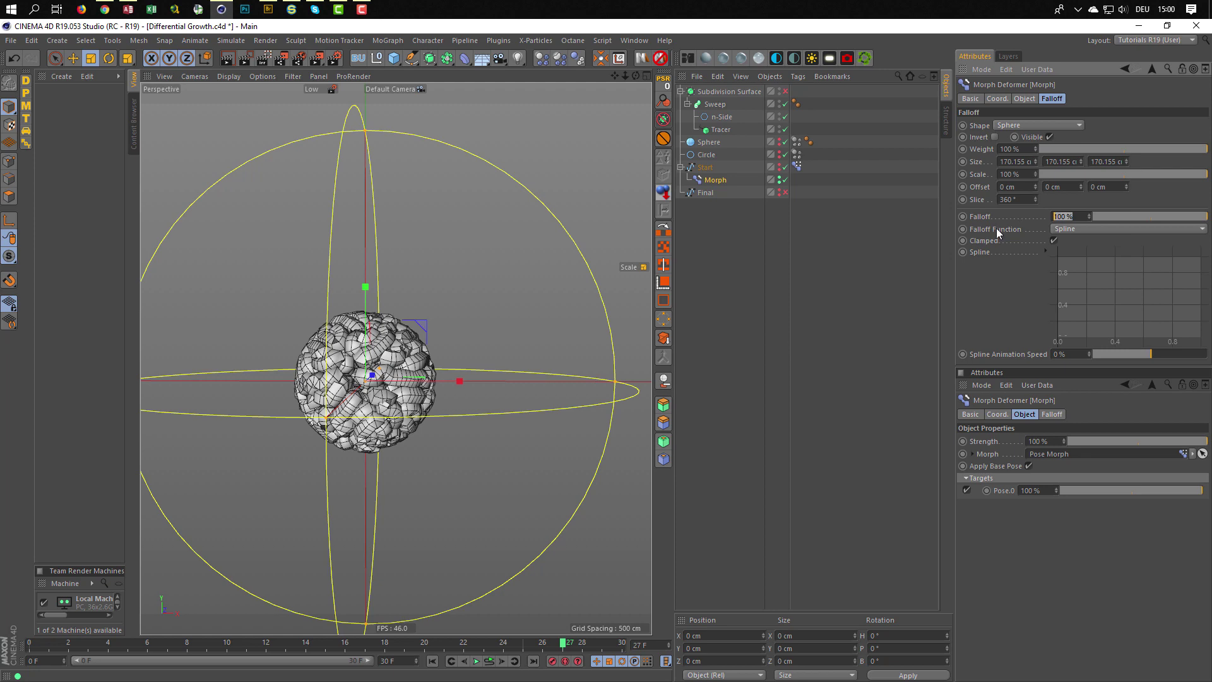
type("50")
key("Return")
left_click_drag(511, 406, 551, 381, "alt")
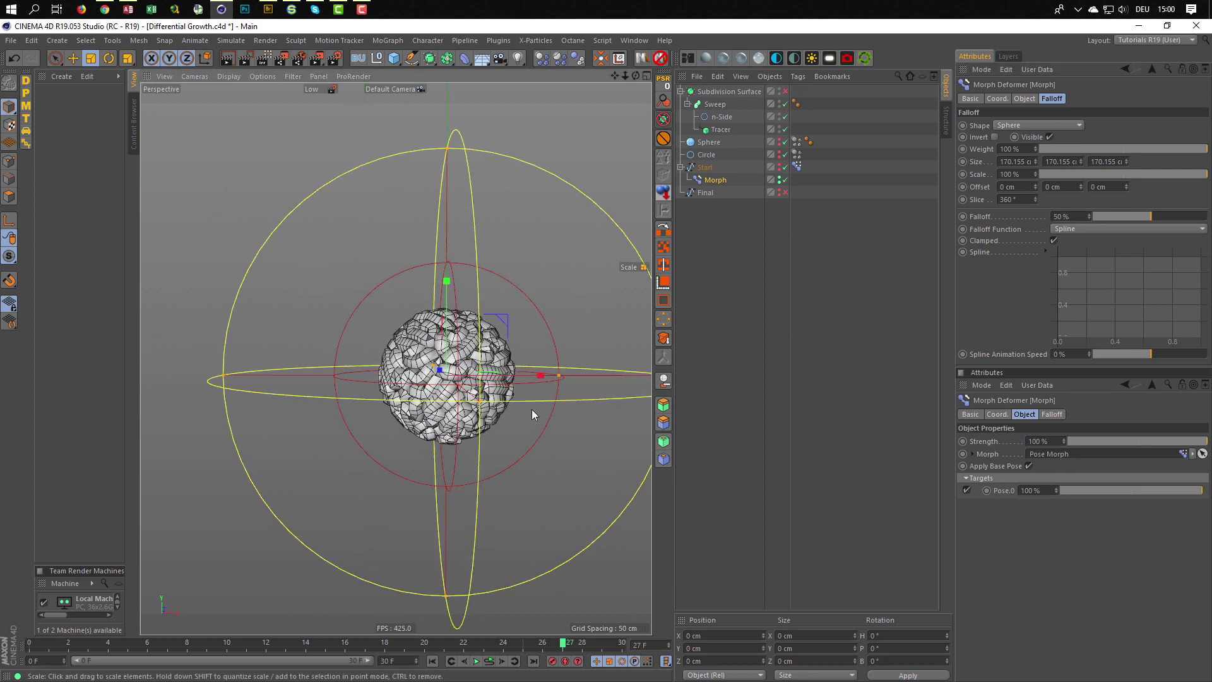
Shrink the spherical Morph falloff in the viewport to a size of about 111.8 cm
left_click_drag(530, 463, 389, 491)
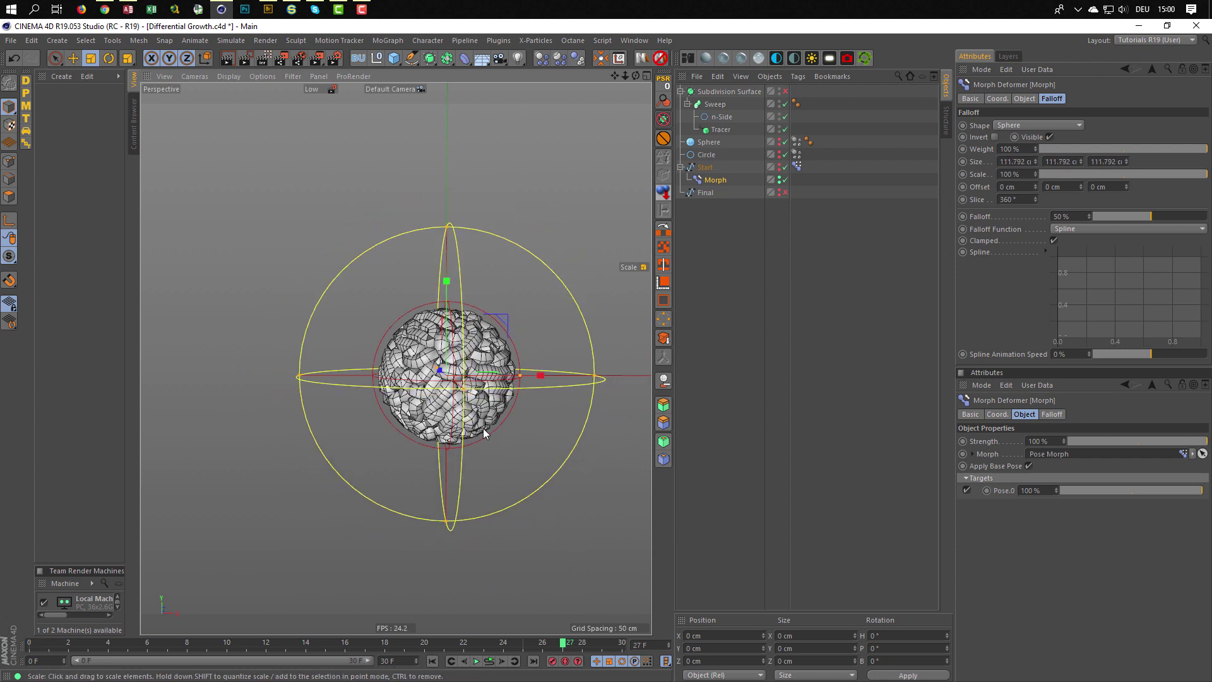
left_click_drag(483, 427, 440, 416, "alt")
scroll(428, 394, "up", 3)
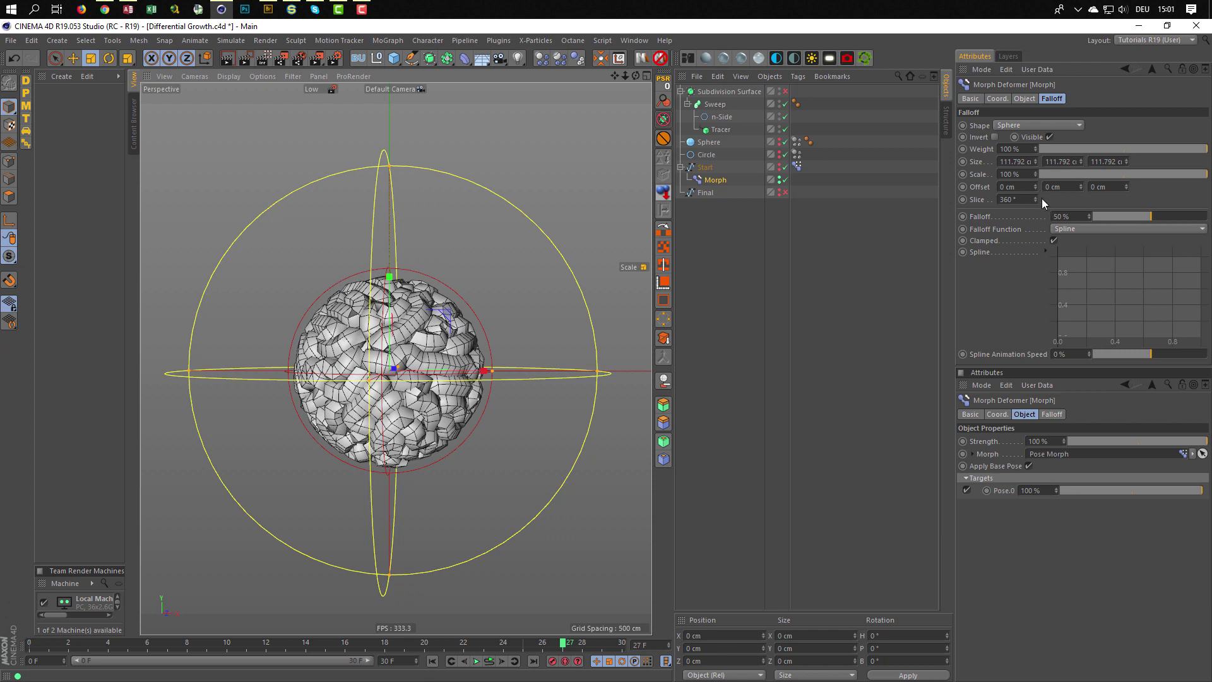
Try out the slice angle and reduce the Morph deformer's falloff value to 0 %
mouse_move(1035, 199)
left_mouse_down()
mouse_move(1035, 274)
mouse_move(1035, 201)
left_mouse_up()
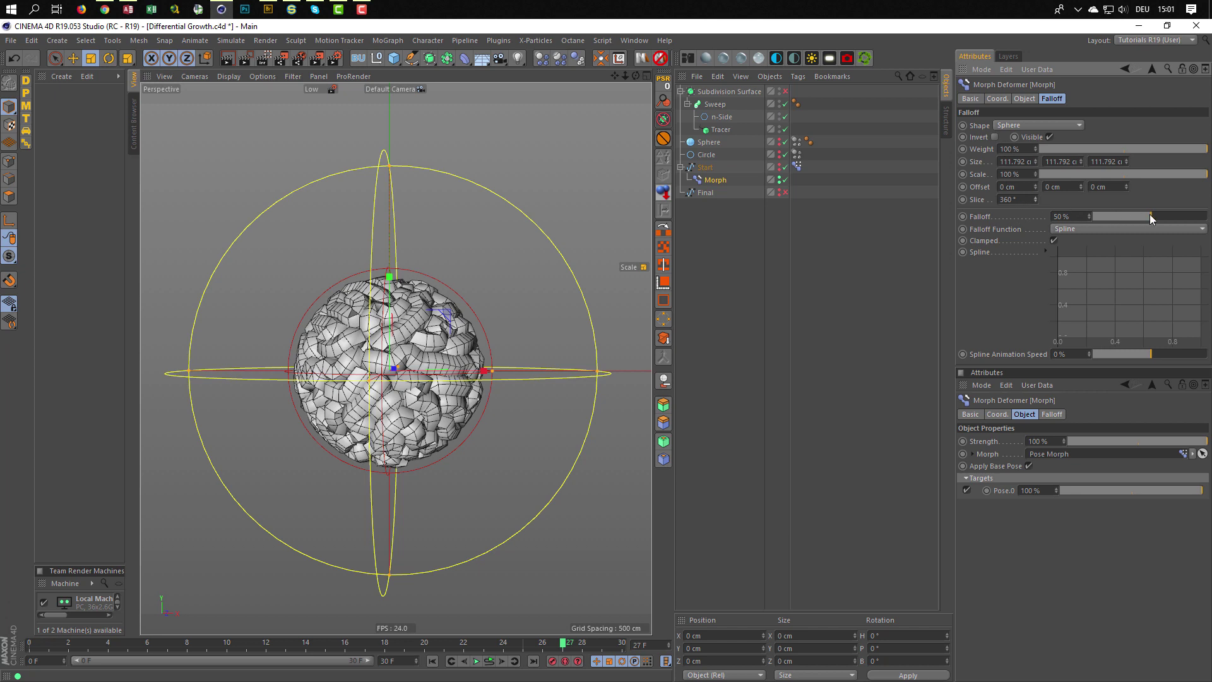
left_click_drag(1149, 217, 1035, 200)
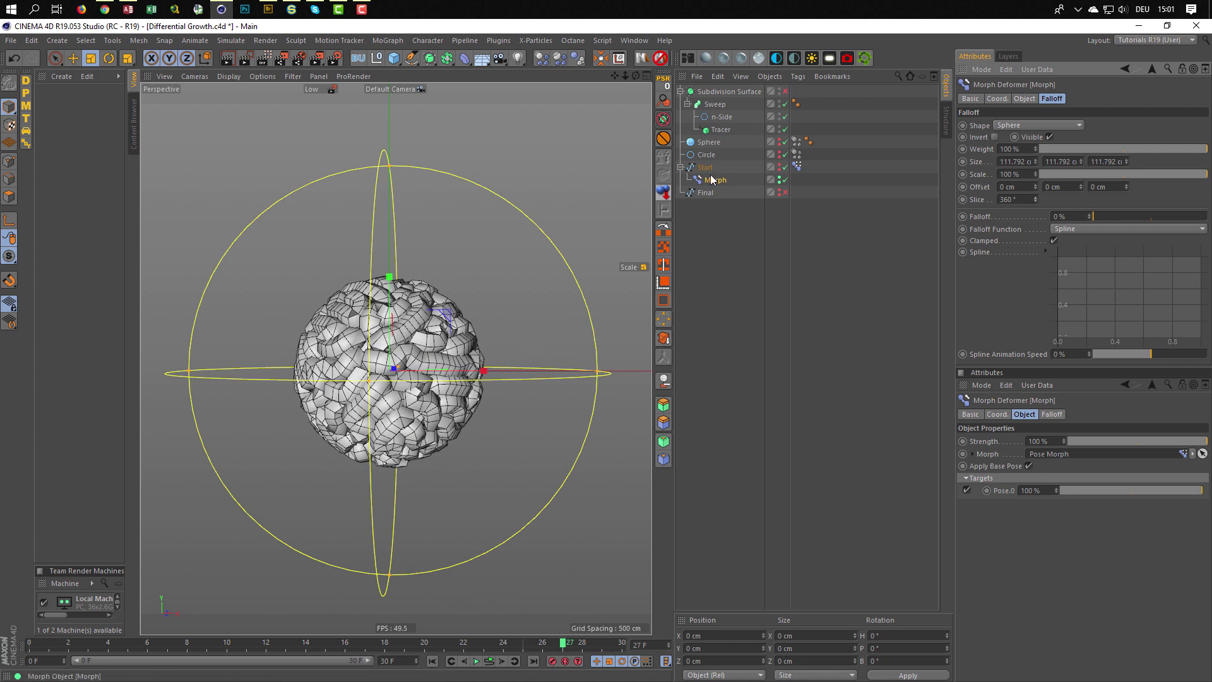
Rotate the Morph deformer to a heading of -90° and show its falloff settings again
key("r")
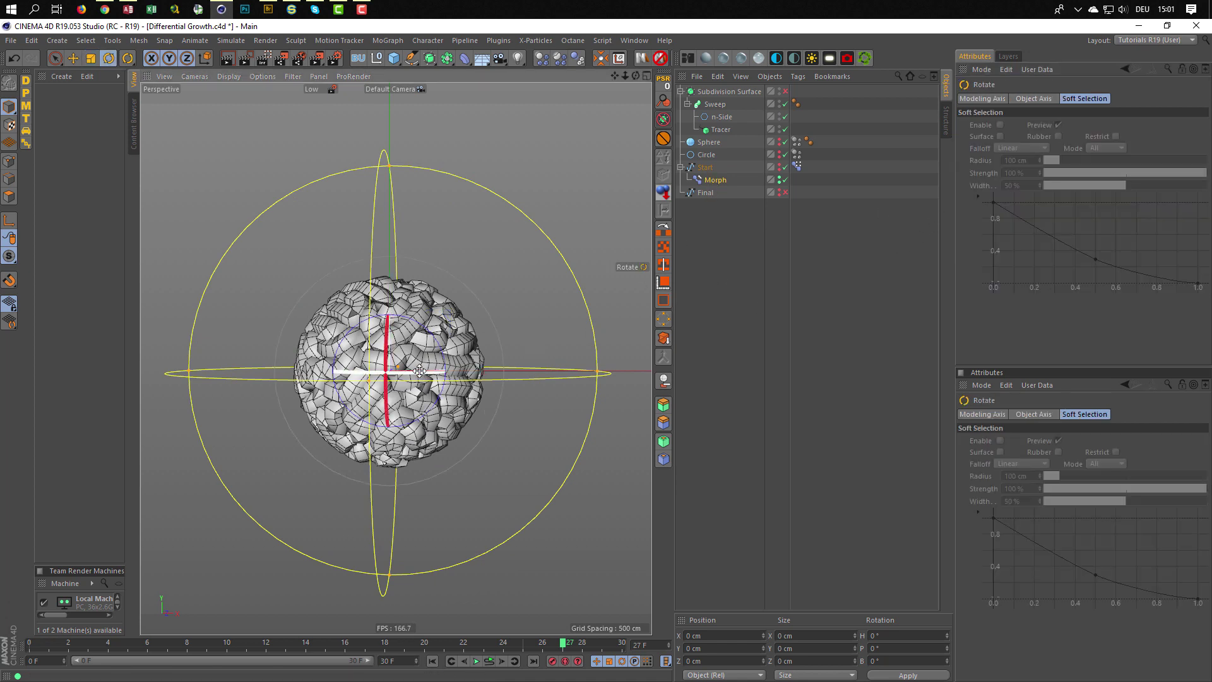
left_click_drag(419, 373, 274, 379)
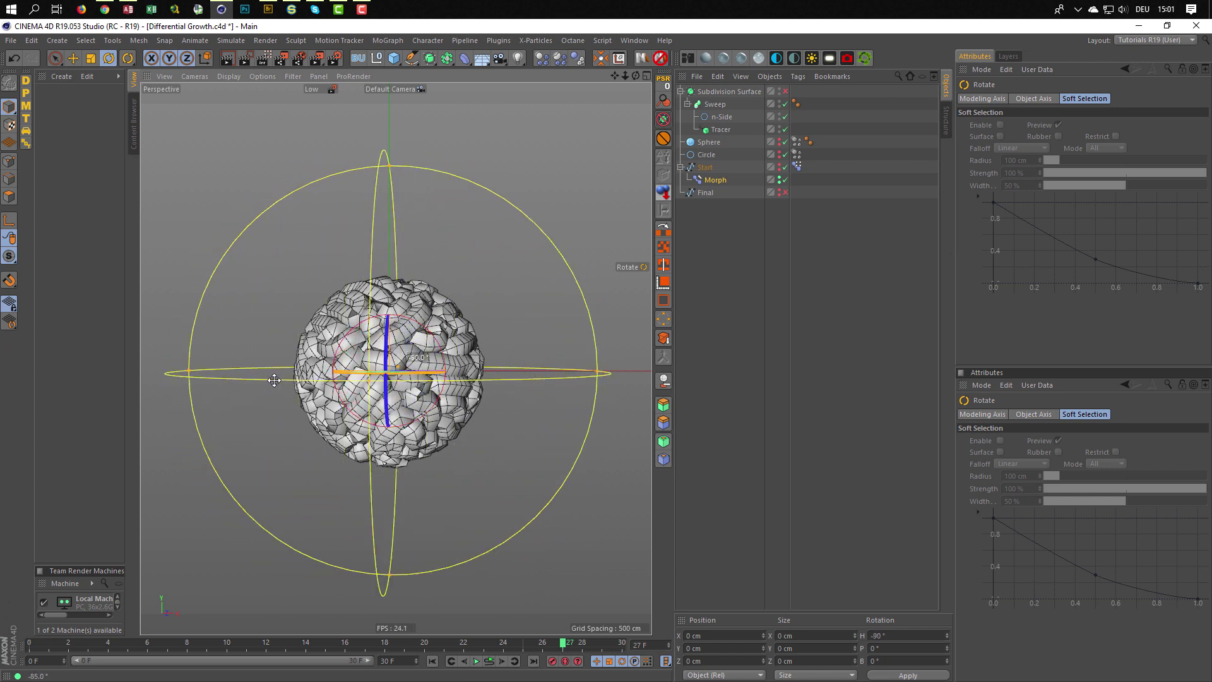
left_click(726, 180)
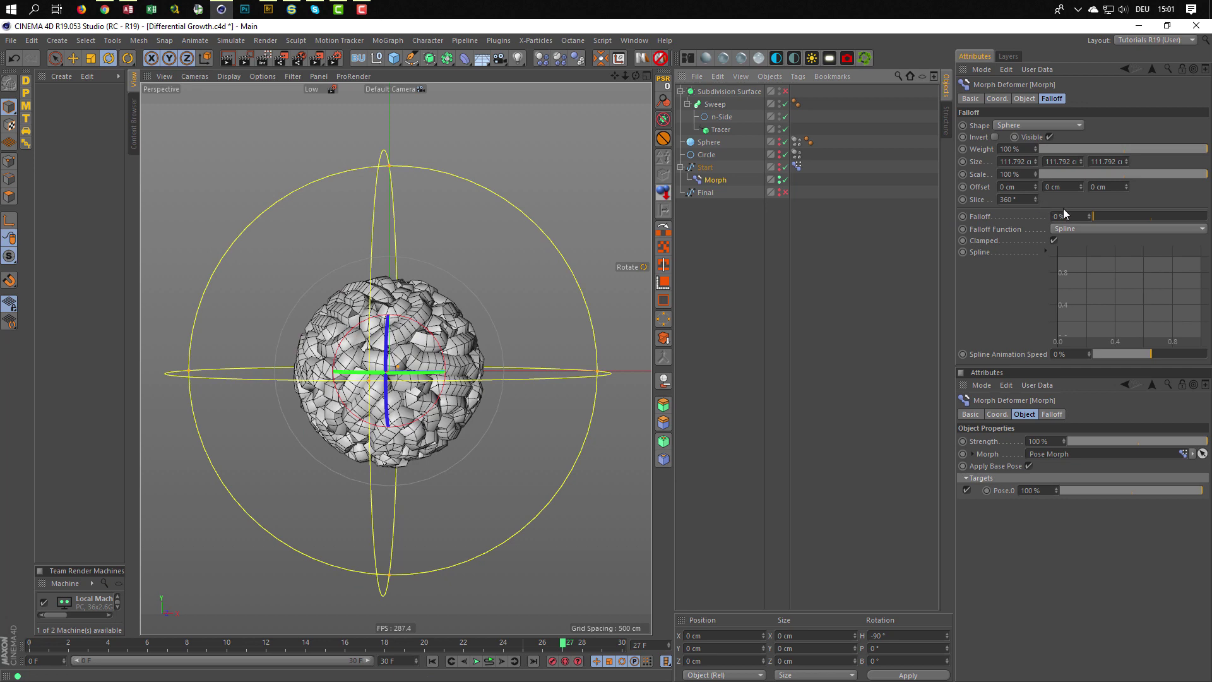
Compare the slice effect with the falloff at 100 %, and set the falloff value to 50 %
left_click_drag(1101, 219, 1205, 220)
mouse_move(1038, 197)
left_mouse_down()
mouse_move(909, 200)
mouse_move(1041, 200)
left_mouse_up()
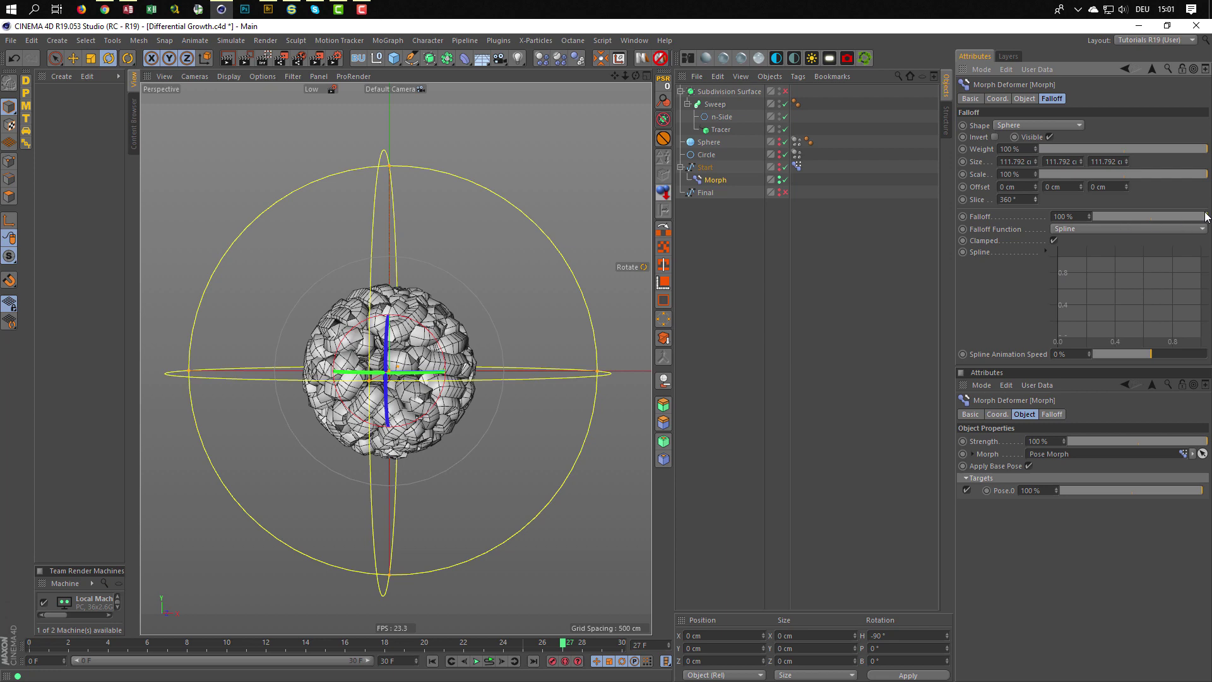
left_click_drag(1205, 217, 1152, 222)
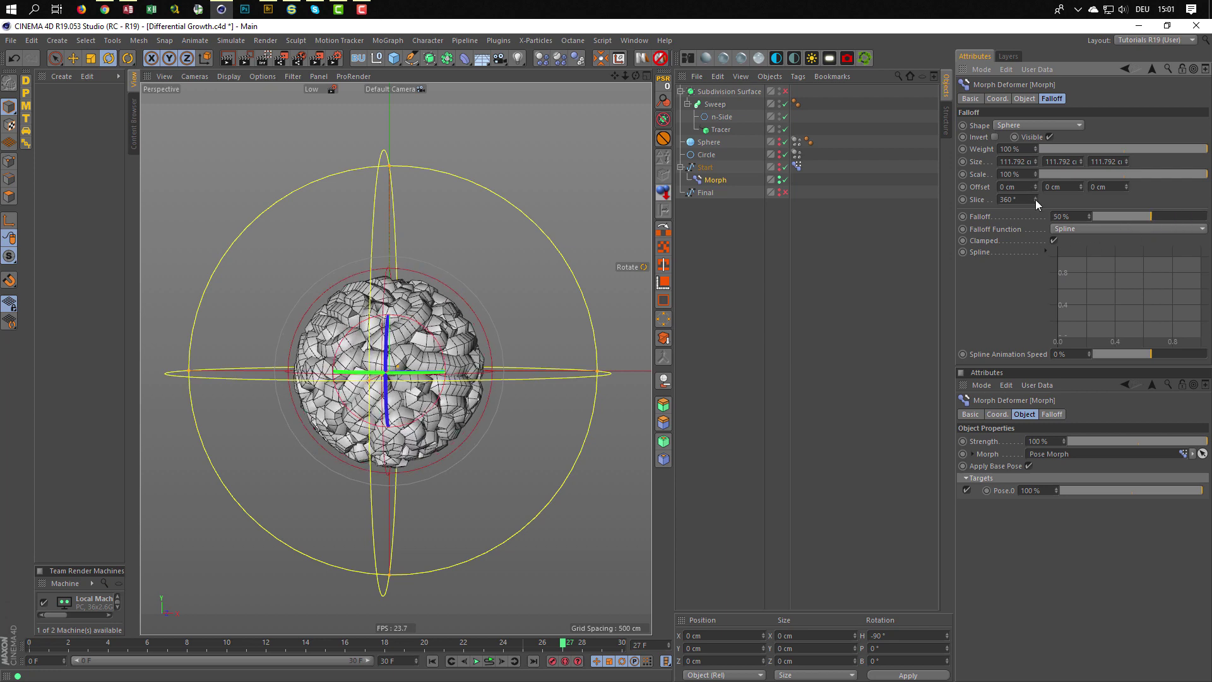
Set the Morph falloff's slice to 0° and inspect the plain ring shape it leaves
left_click_drag(1035, 199, 991, 199)
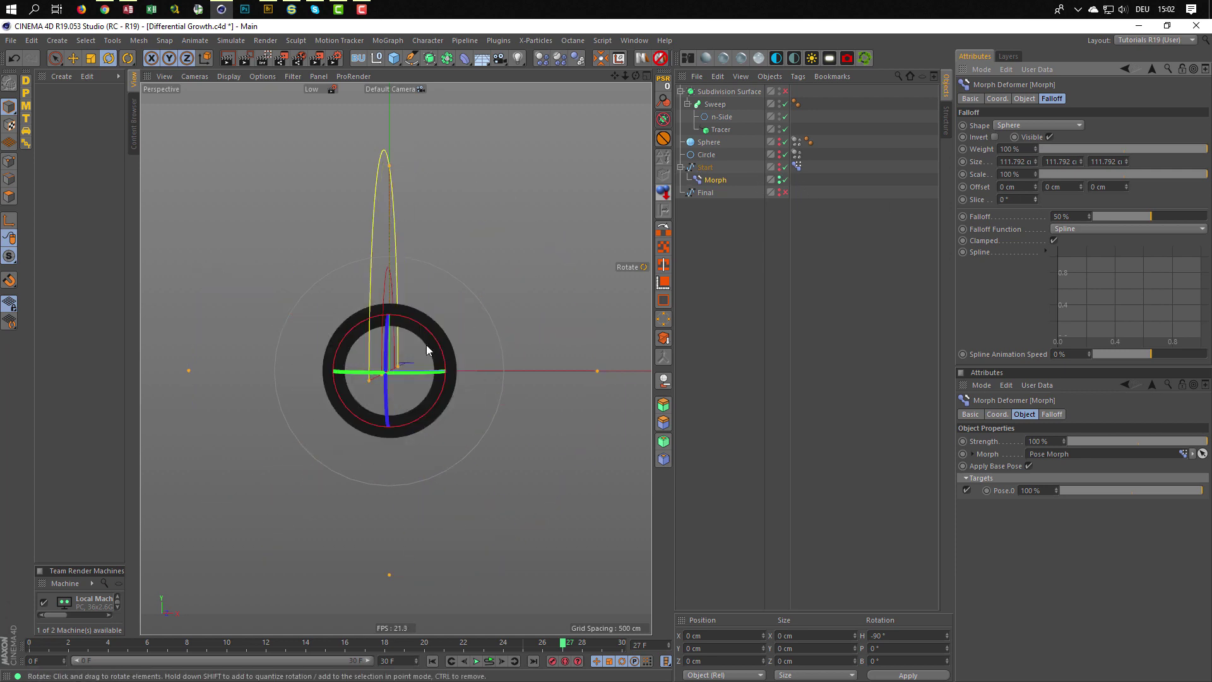
scroll(452, 345, "up", 5)
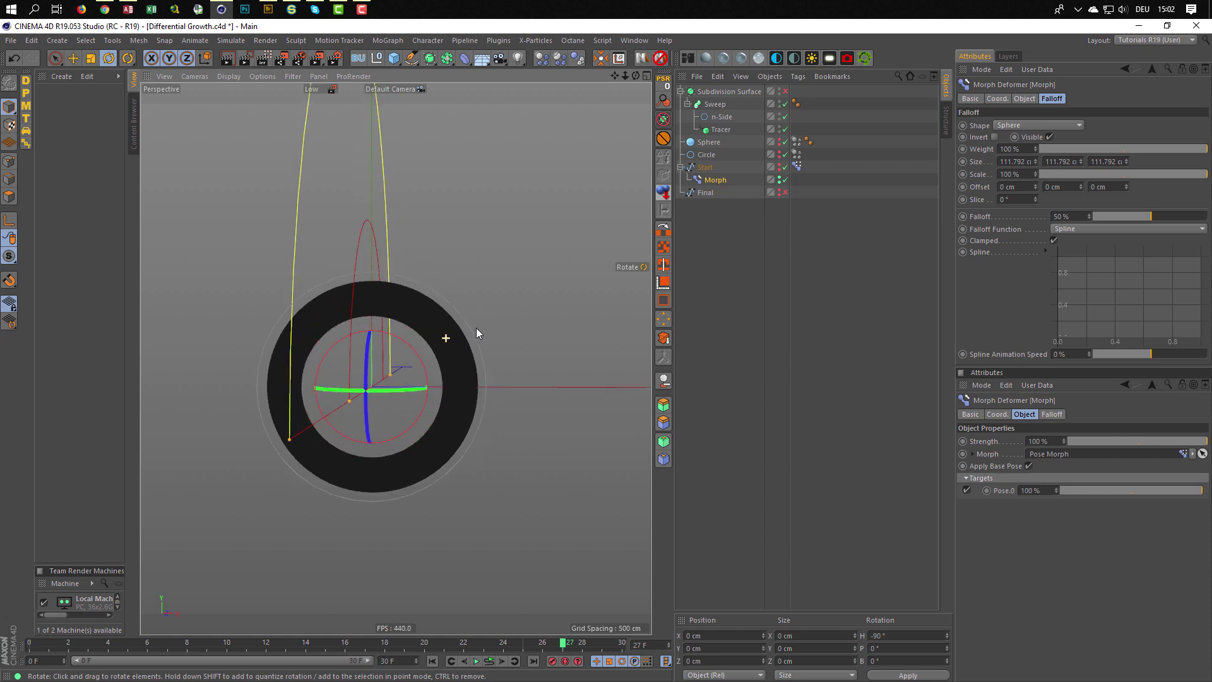
scroll(455, 335, "down", 3)
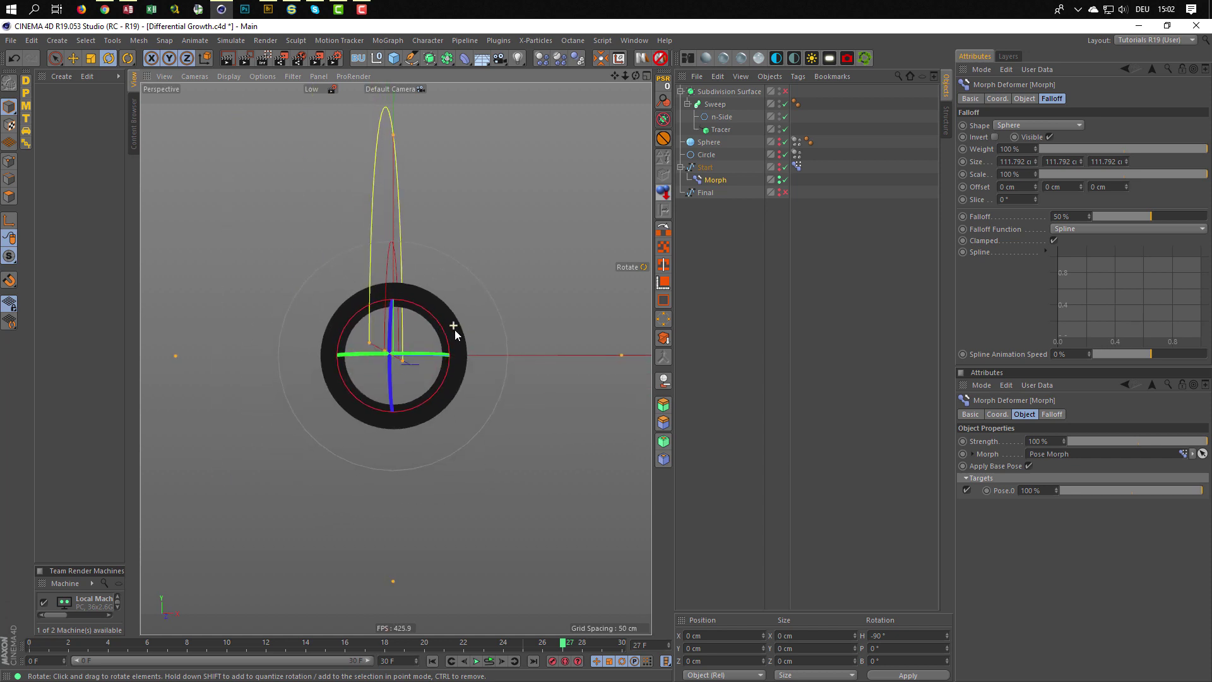
scroll(453, 326, "down", 1)
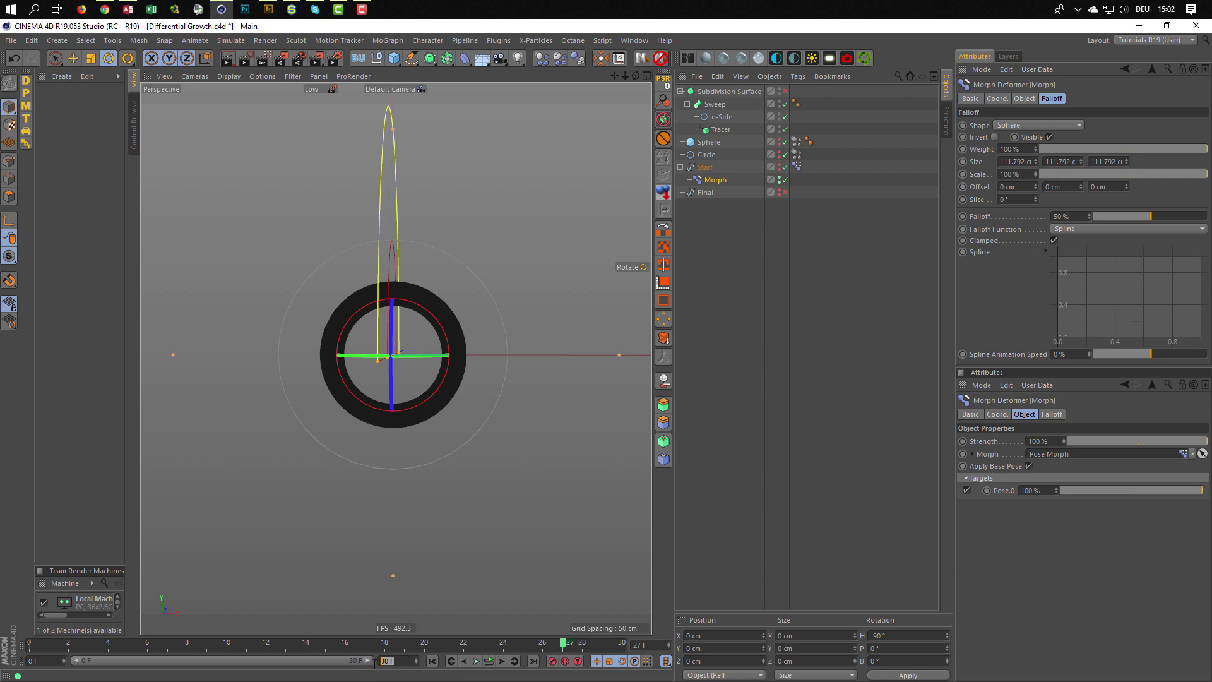
Extend the animation's end frame and the timeline's preview range to 150 F
type("0")
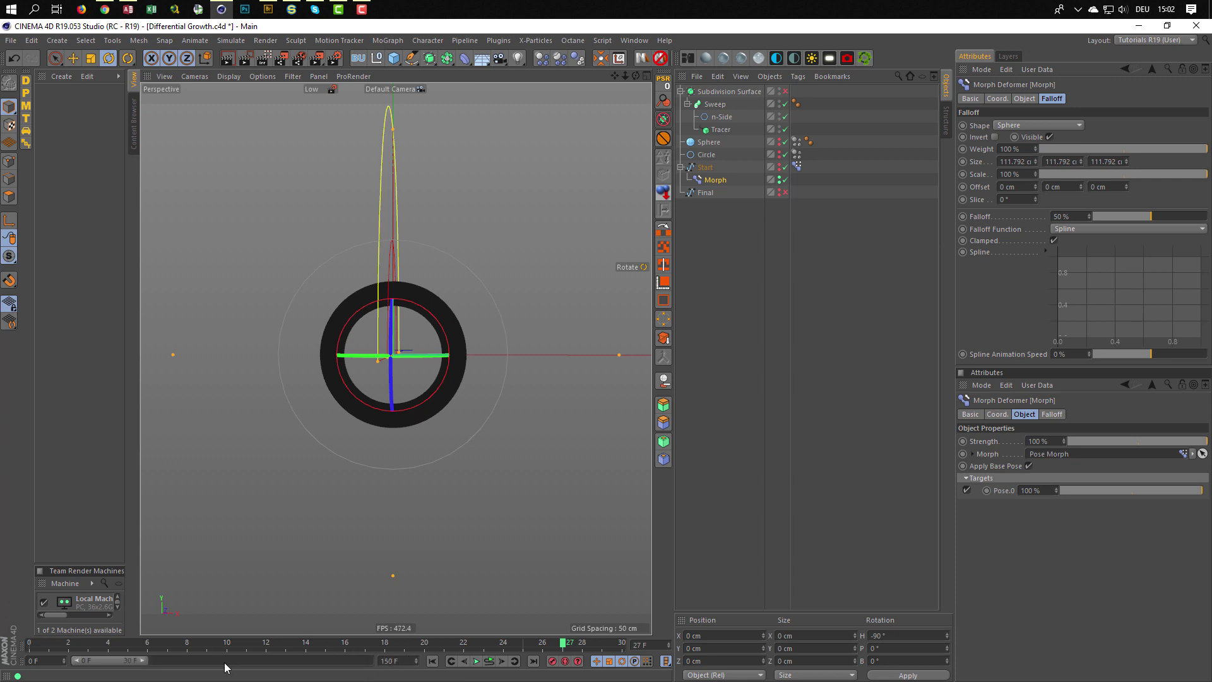
key("Return")
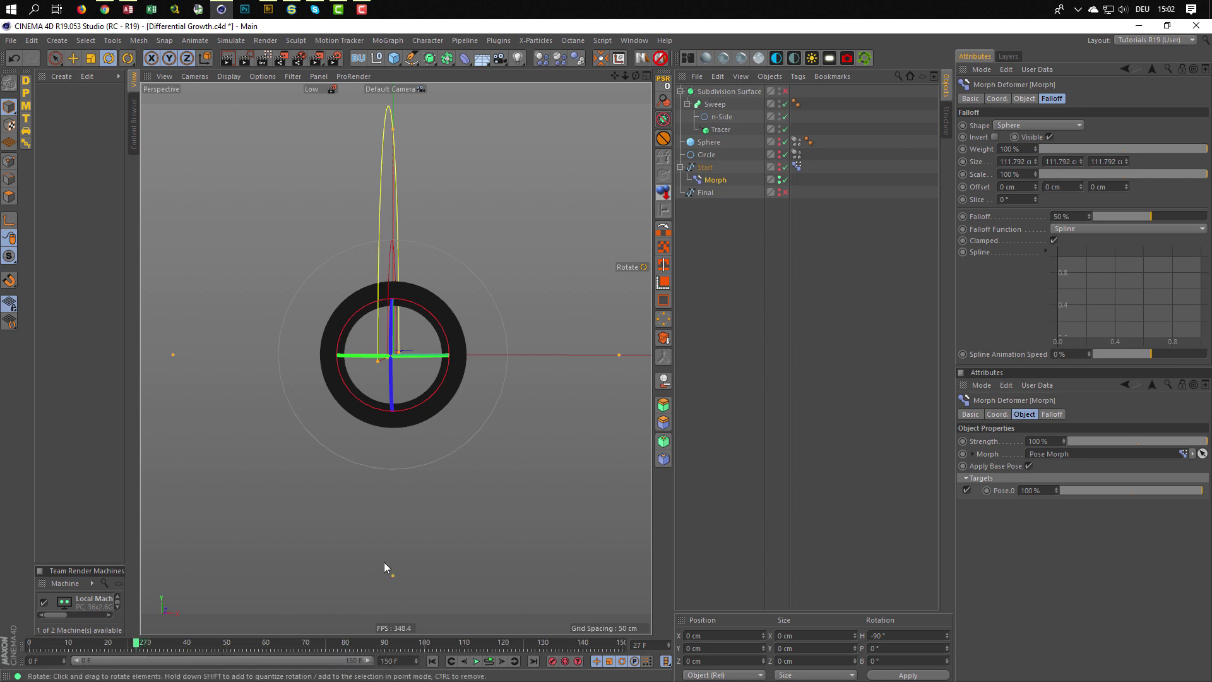
Go to frame 0 and set a keyframe for the Morph falloff's slice at 0°
double_click(639, 644)
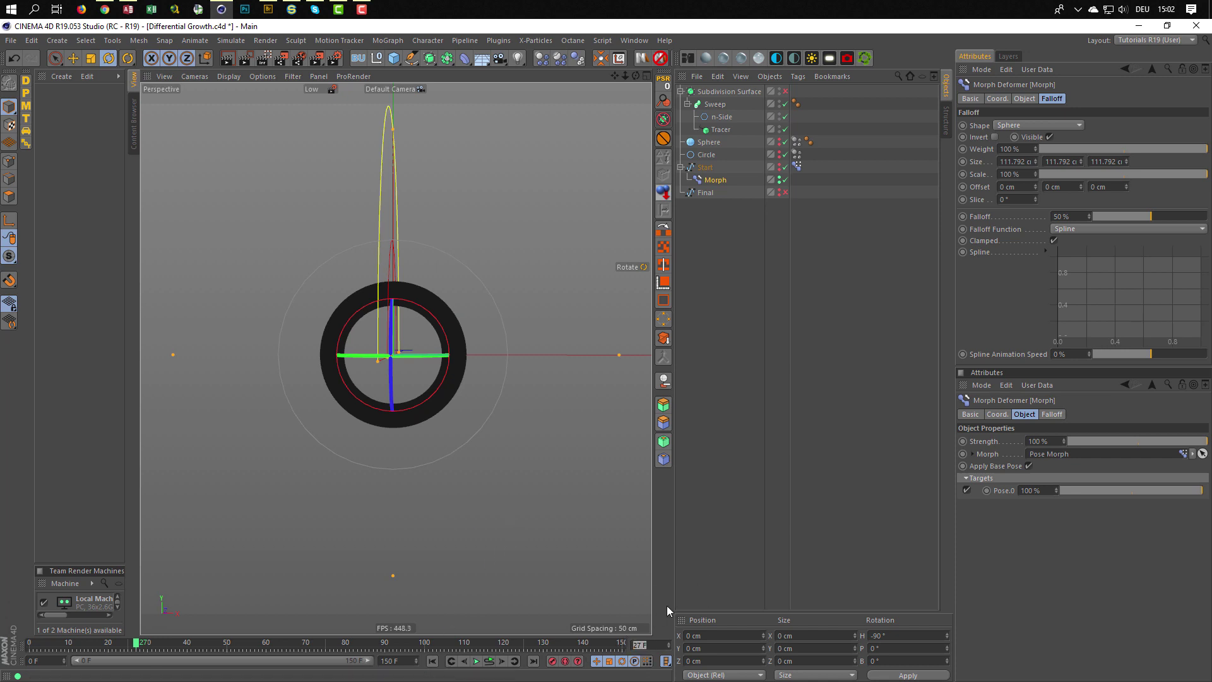
type("0")
key("Return")
left_click(963, 199)
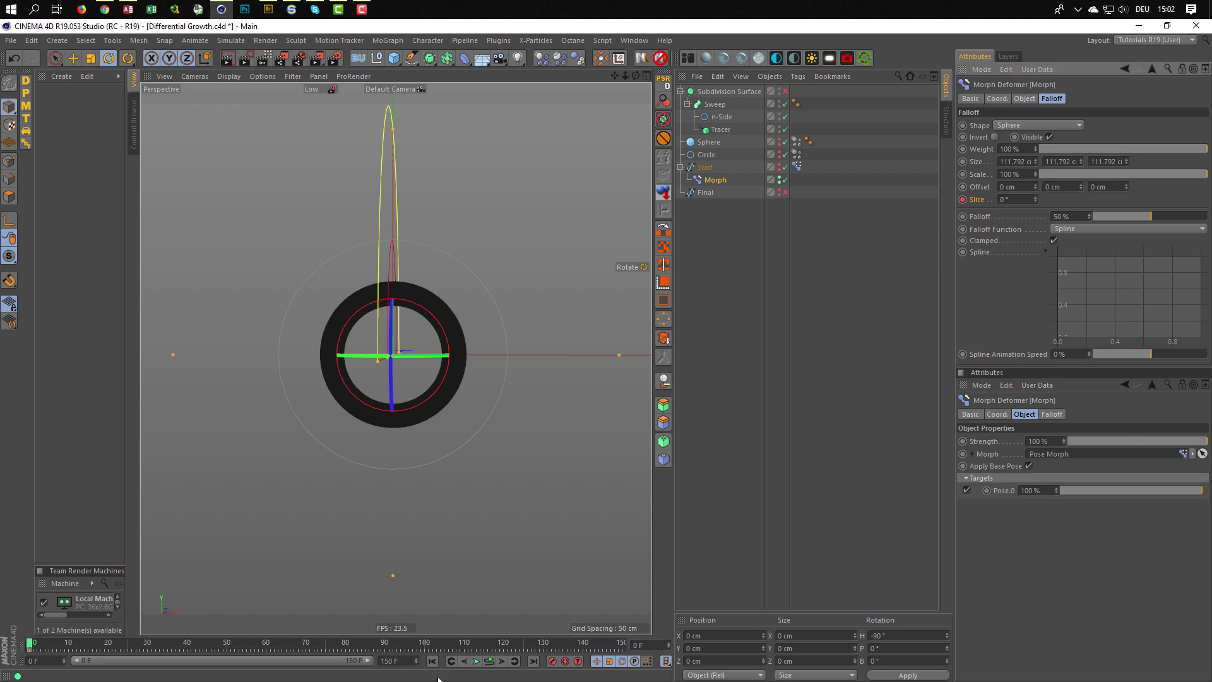
Keyframe the Morph falloff's slice at 360° on frame 50, and preview the resulting animation
left_click(645, 644)
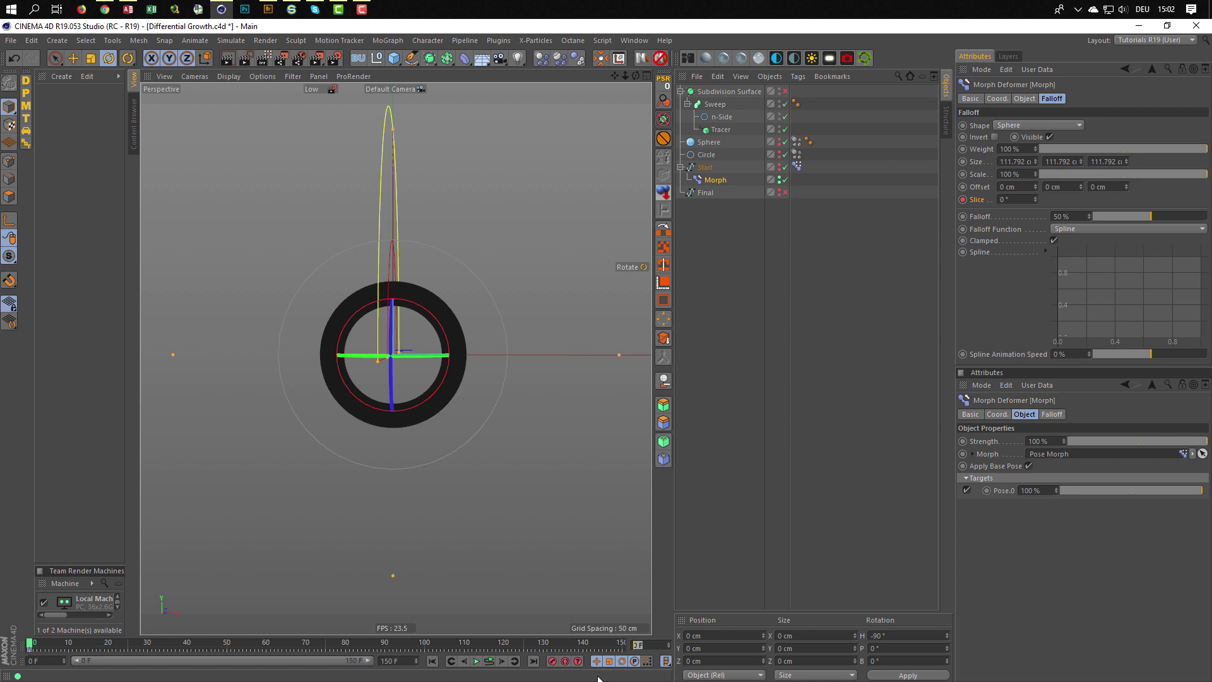
type("50")
key("Return")
left_click(1006, 200)
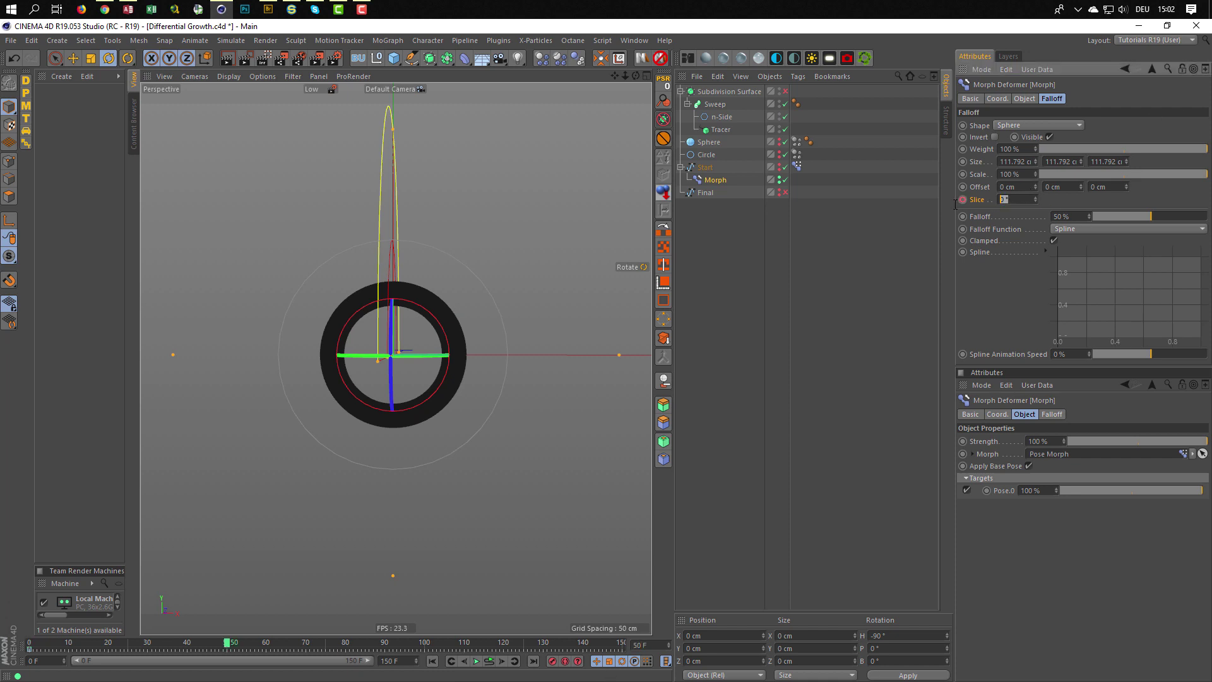
key("Return")
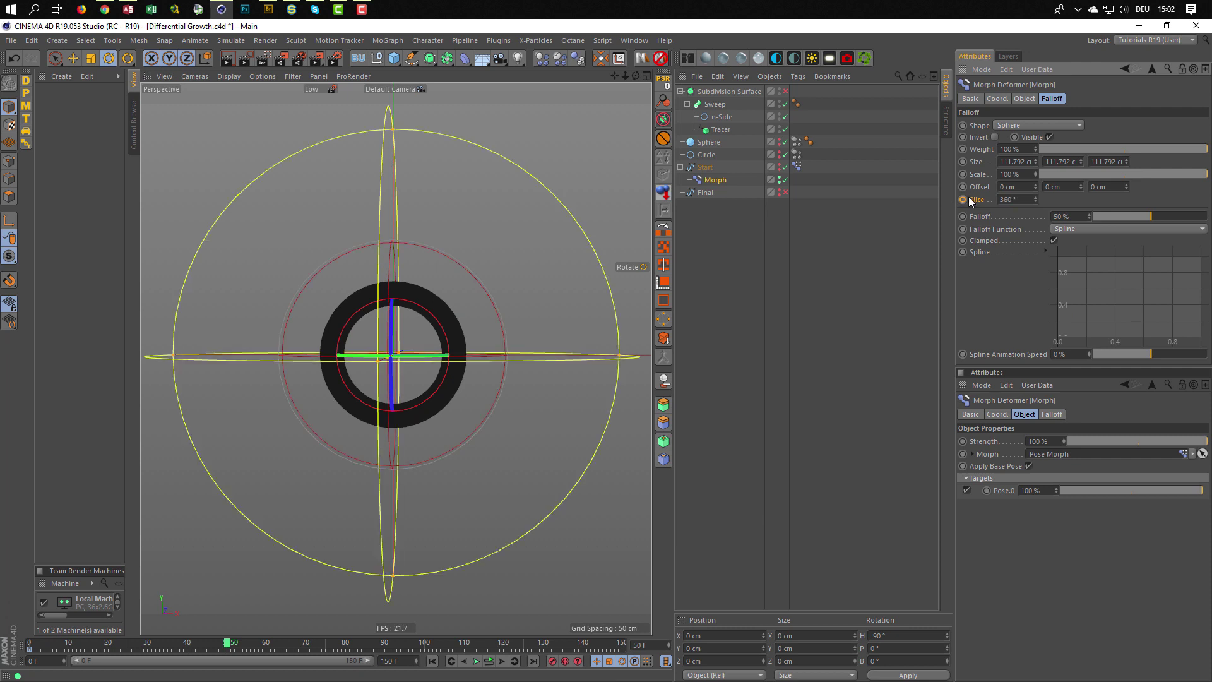
left_click(964, 200, "ctrl")
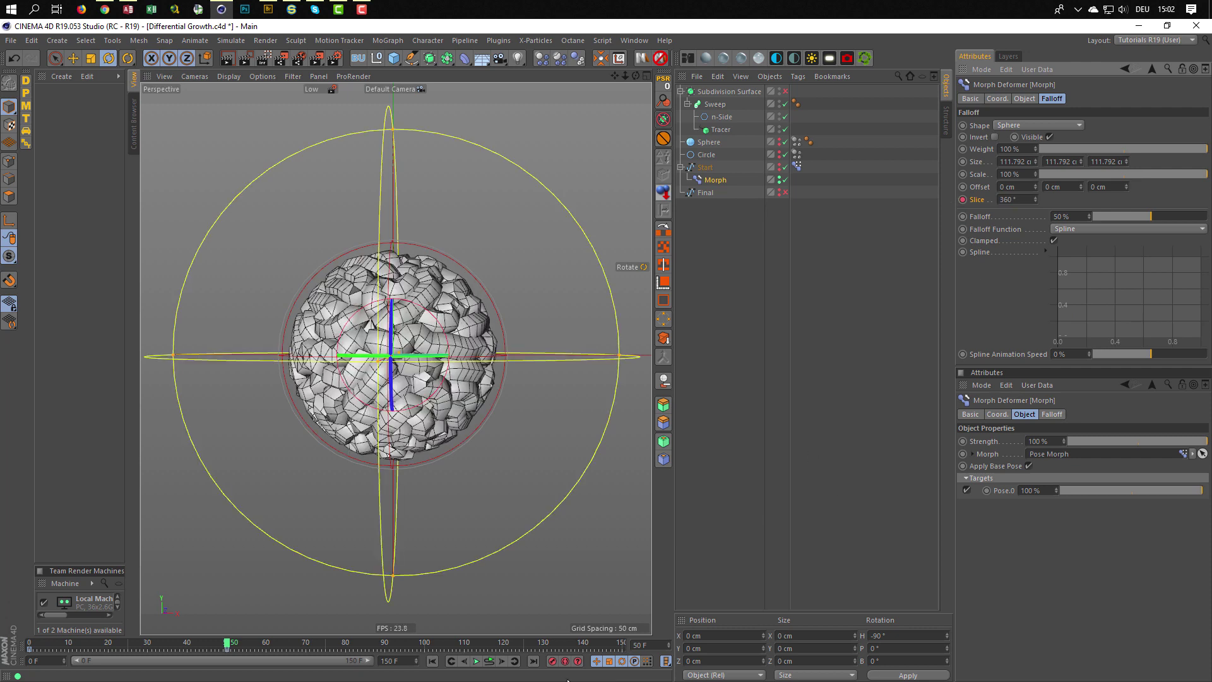
left_click(489, 662)
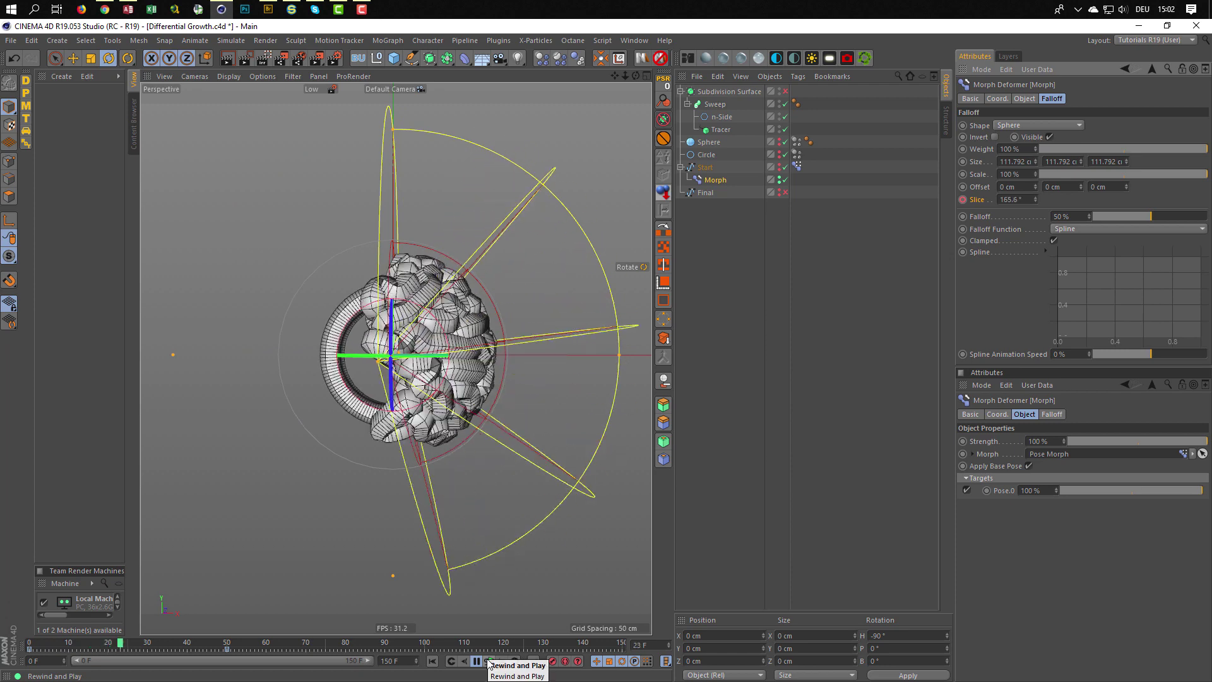
left_click(489, 661)
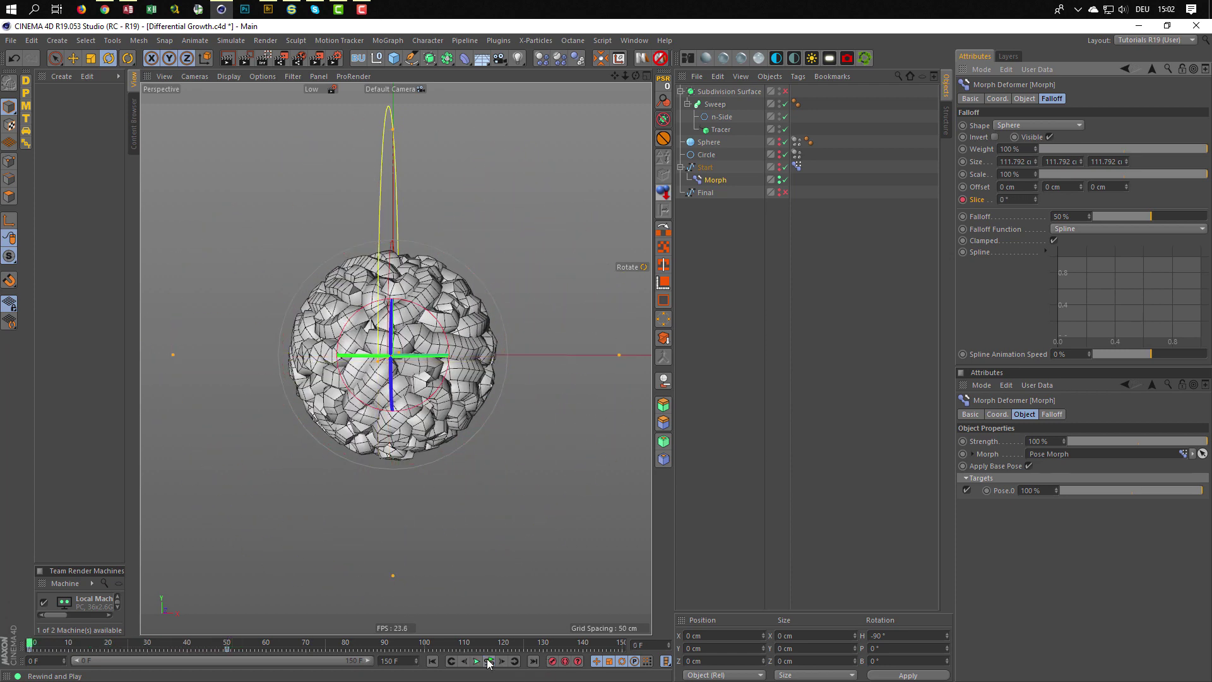
Enable the Subdivision Surface object and preview the smoothed growth animation
left_click(786, 91)
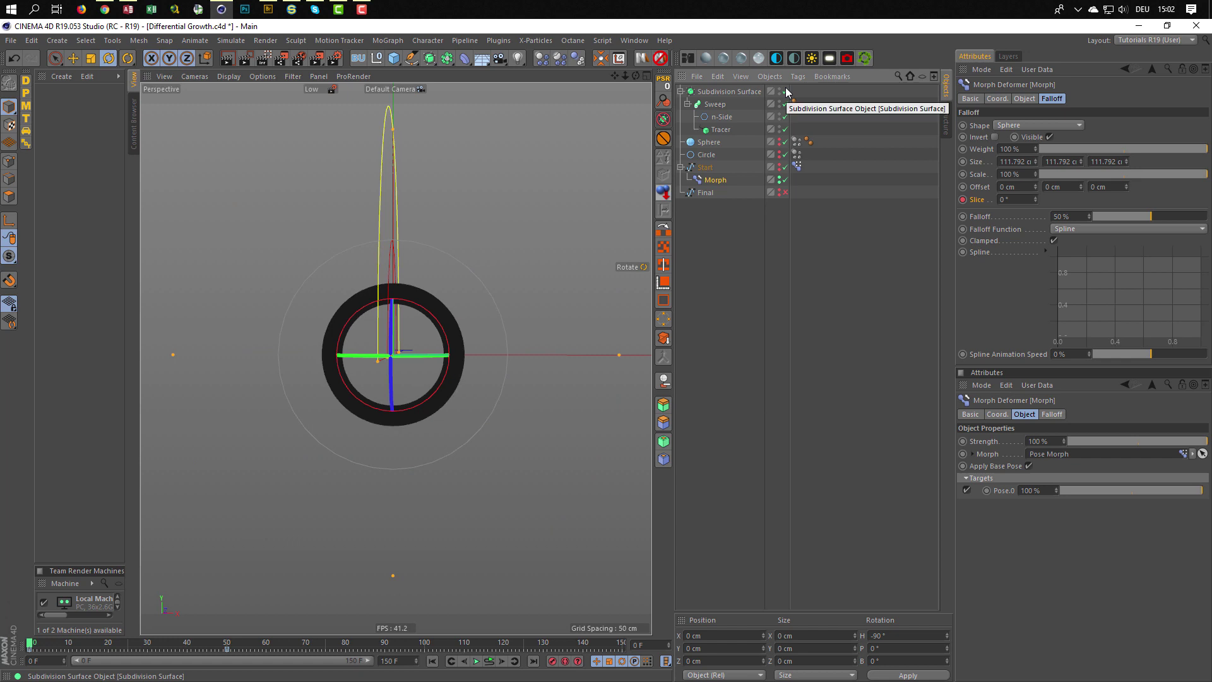
right_click(786, 92)
left_click(785, 94)
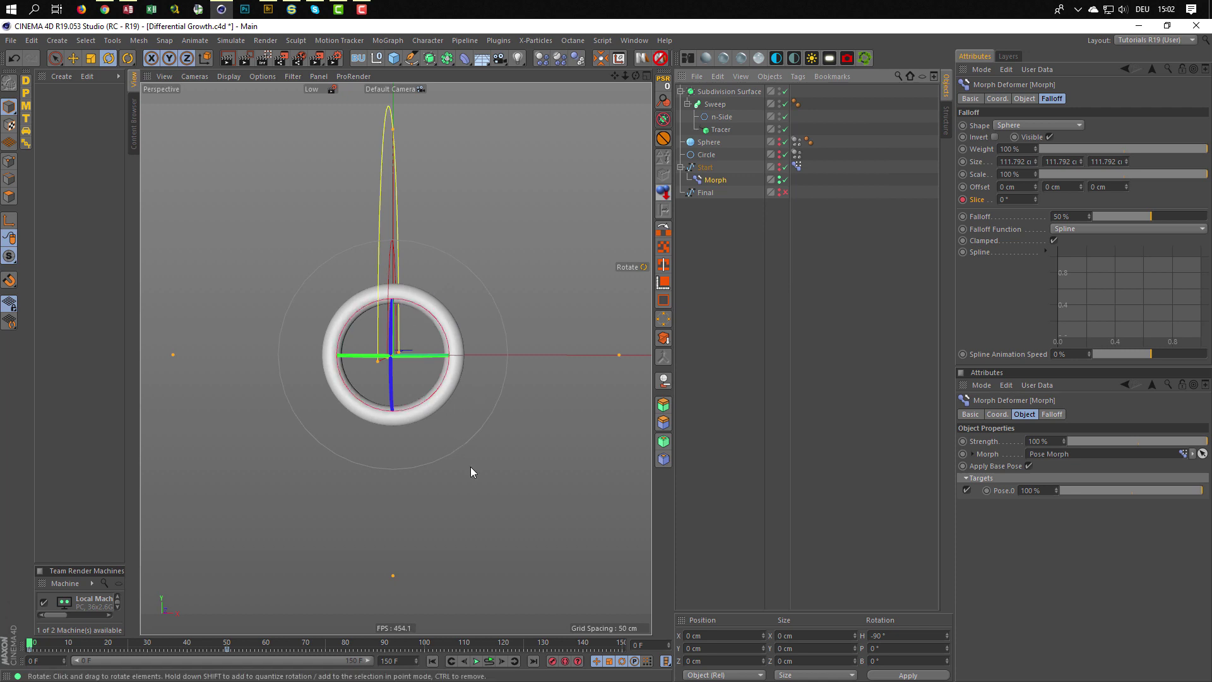
left_click(491, 667)
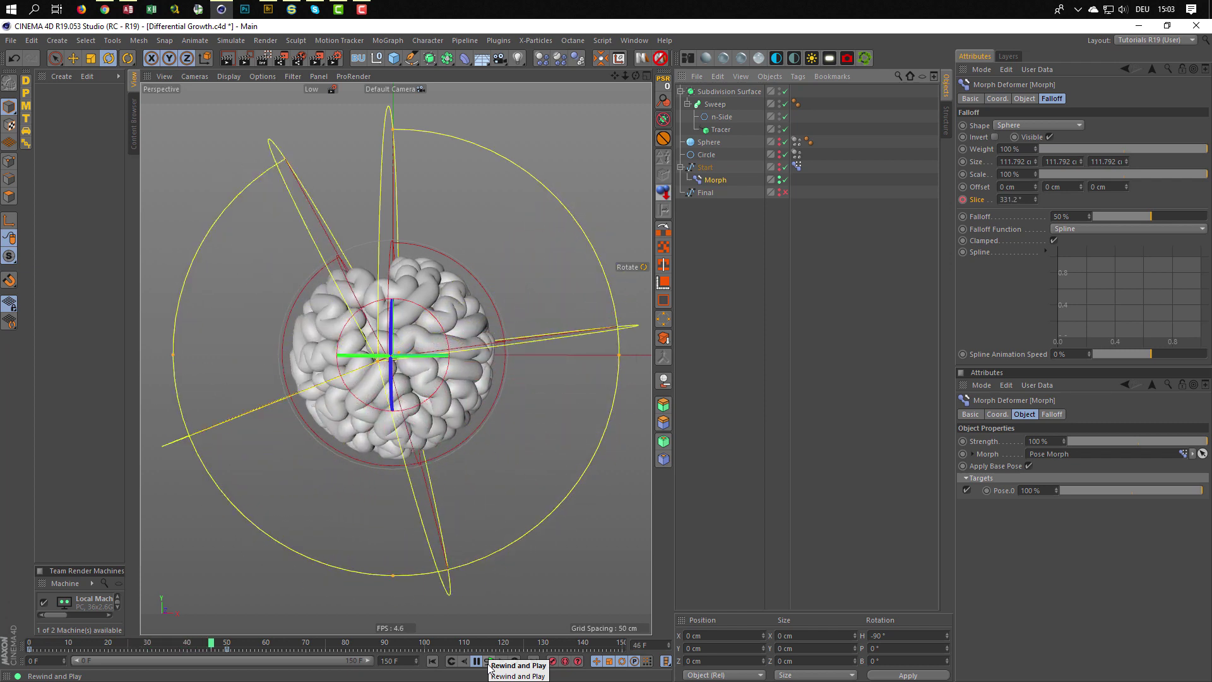
left_click(489, 667)
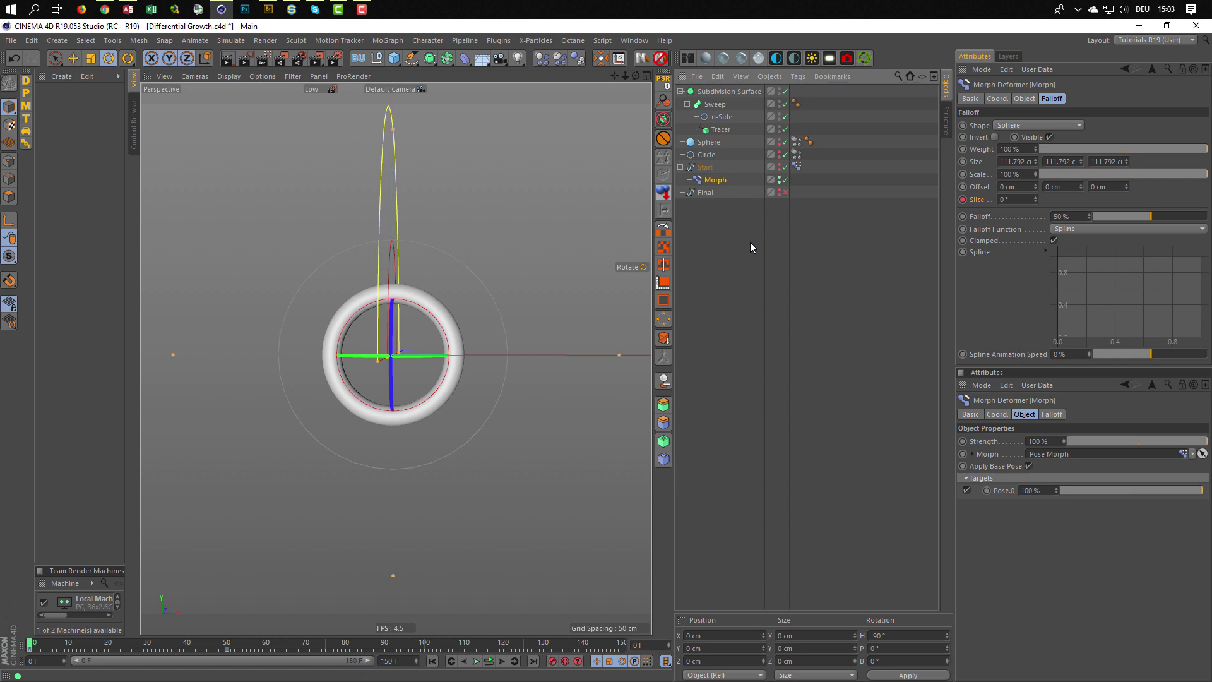
Add a Jiggle deformer and make it a child of the Start spline, below the Morph deformer
left_click(466, 58)
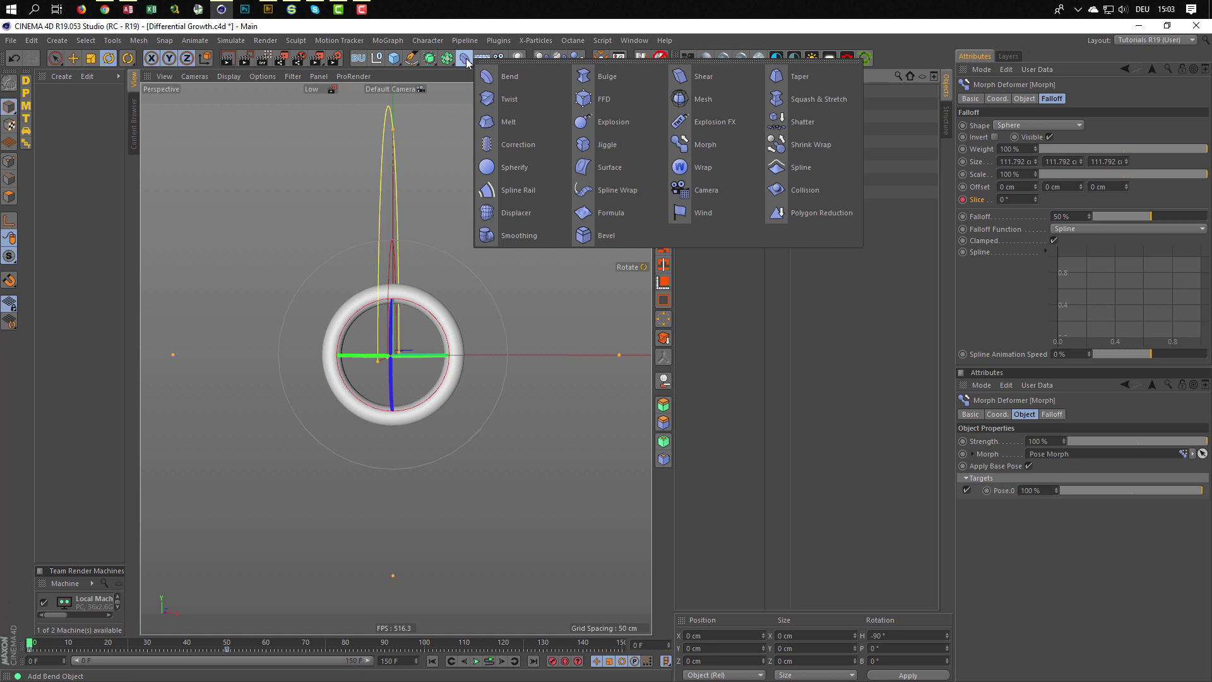
left_click(598, 143)
left_click_drag(730, 125, 717, 198)
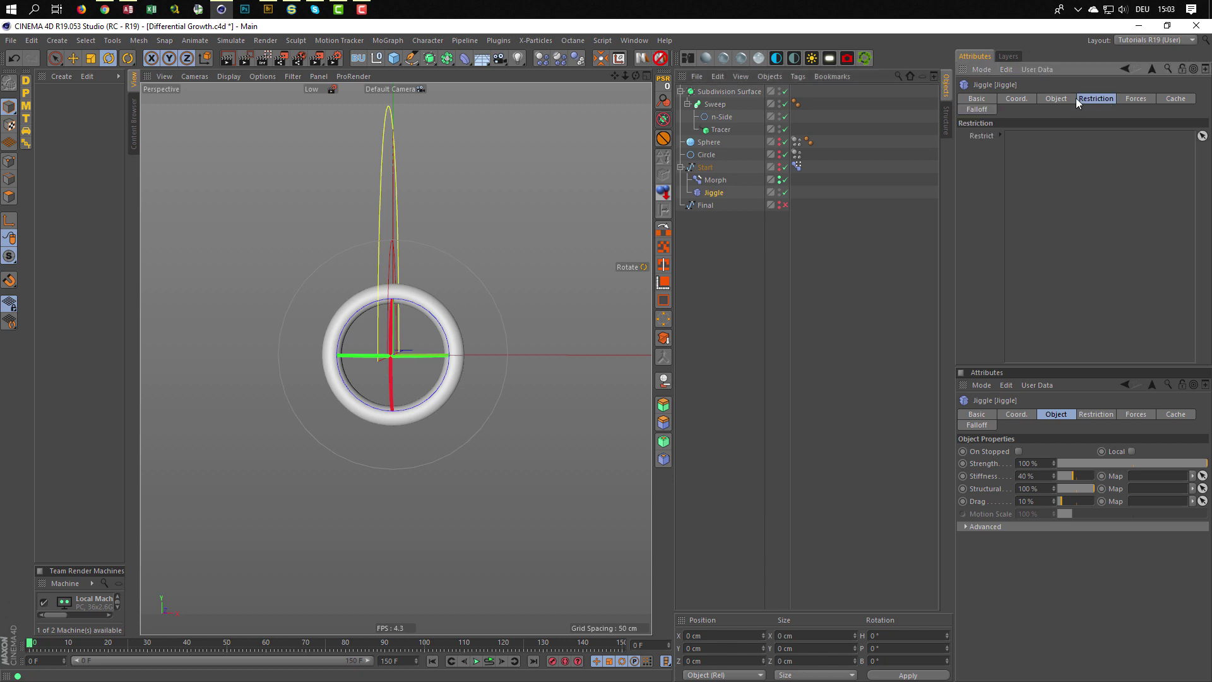
Set the Jiggle deformer's strength to 10 % and its drag to 40 %, and preview the animation
left_click(1058, 99)
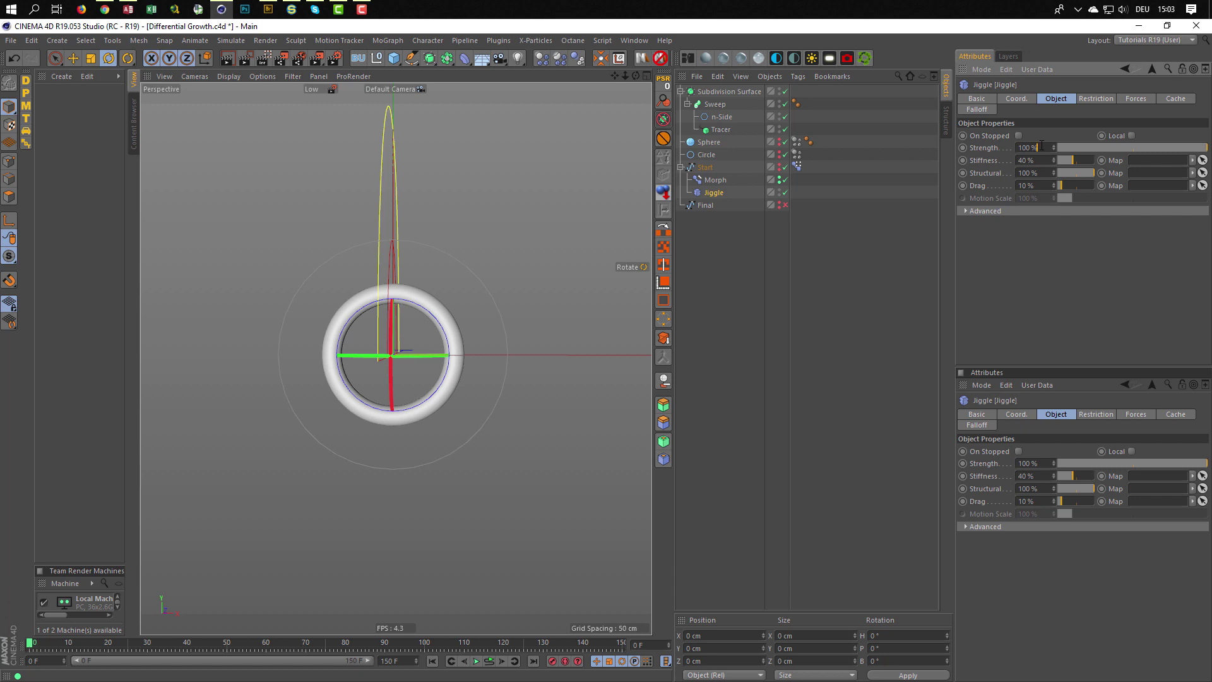
double_click(1042, 147)
type("10")
key("Return")
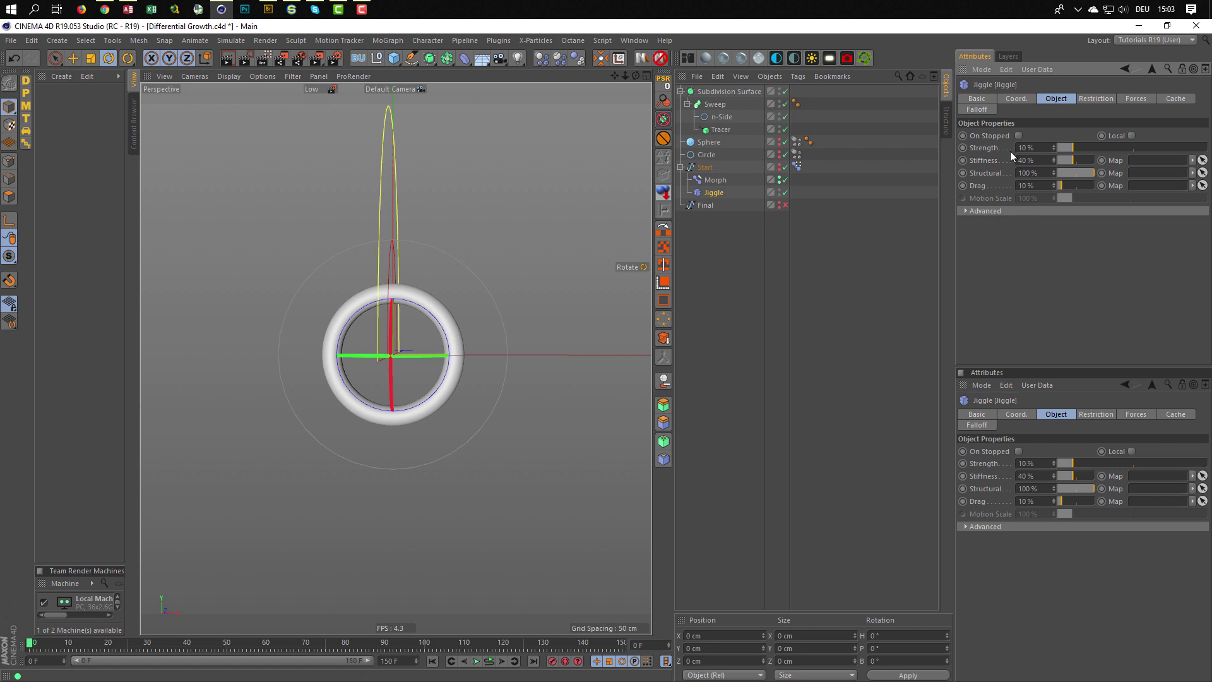
double_click(1037, 186)
type("4")
key("Return")
type("40")
key("Return")
left_click(491, 662)
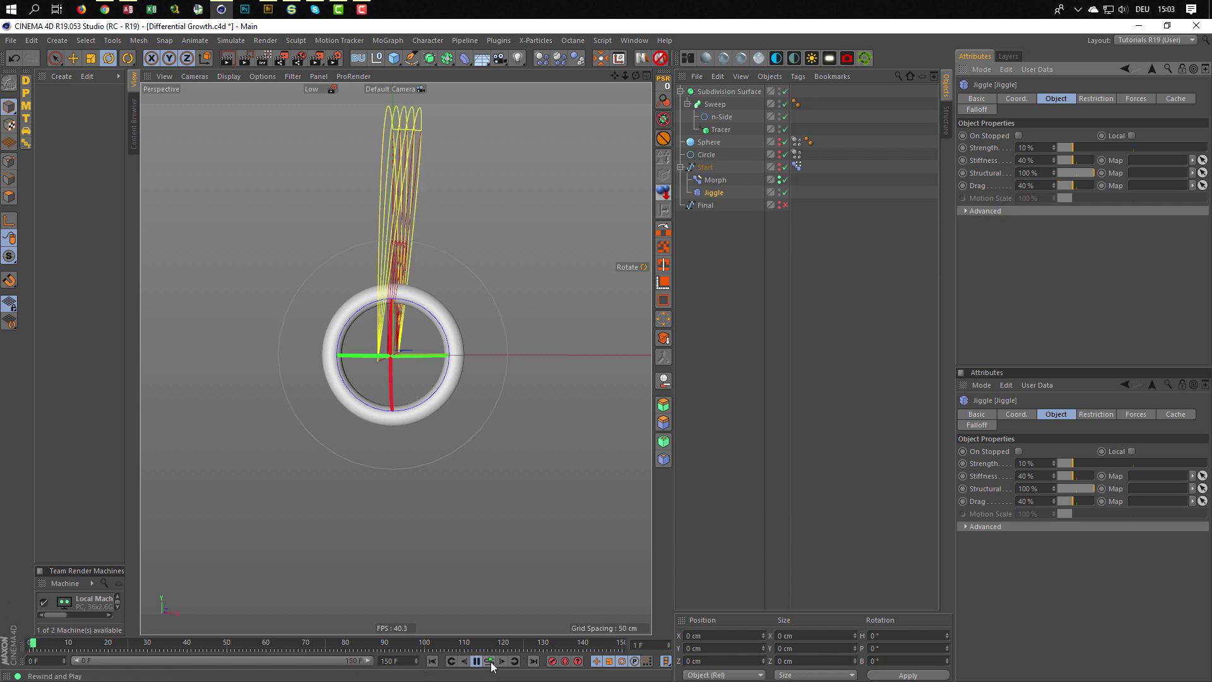
left_click(491, 662)
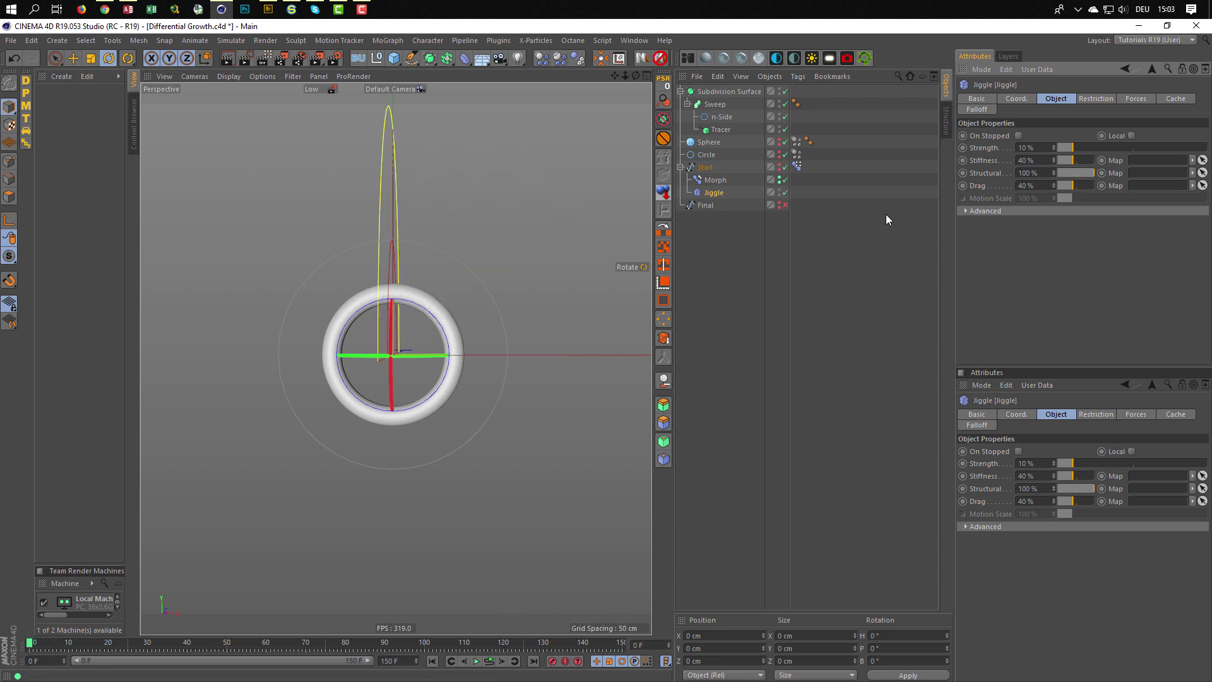
Calculate the Jiggle deformer's cache and briefly play back the animation
left_click(1174, 100)
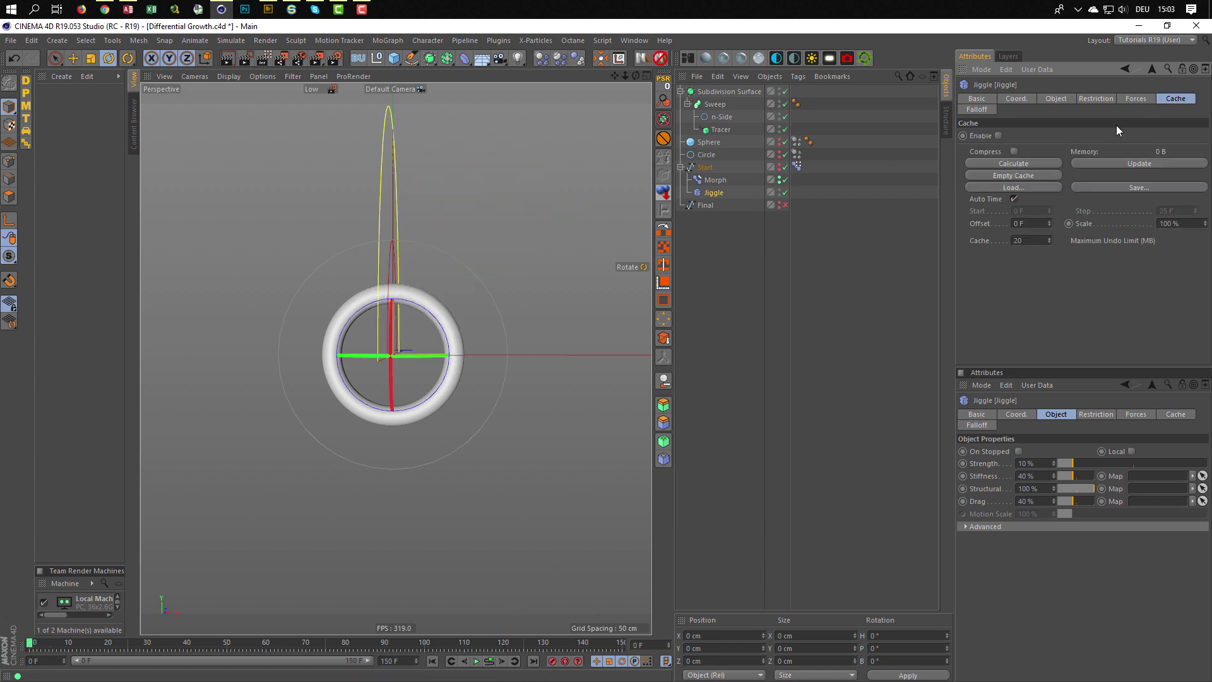
left_click(1011, 164)
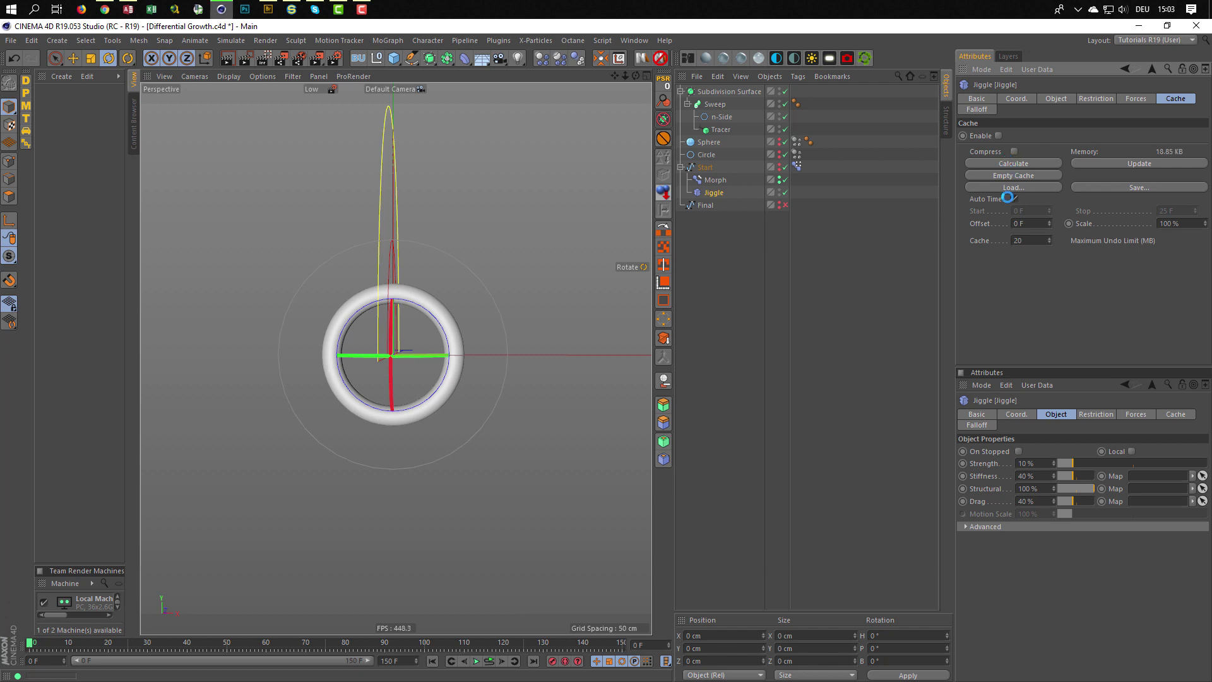
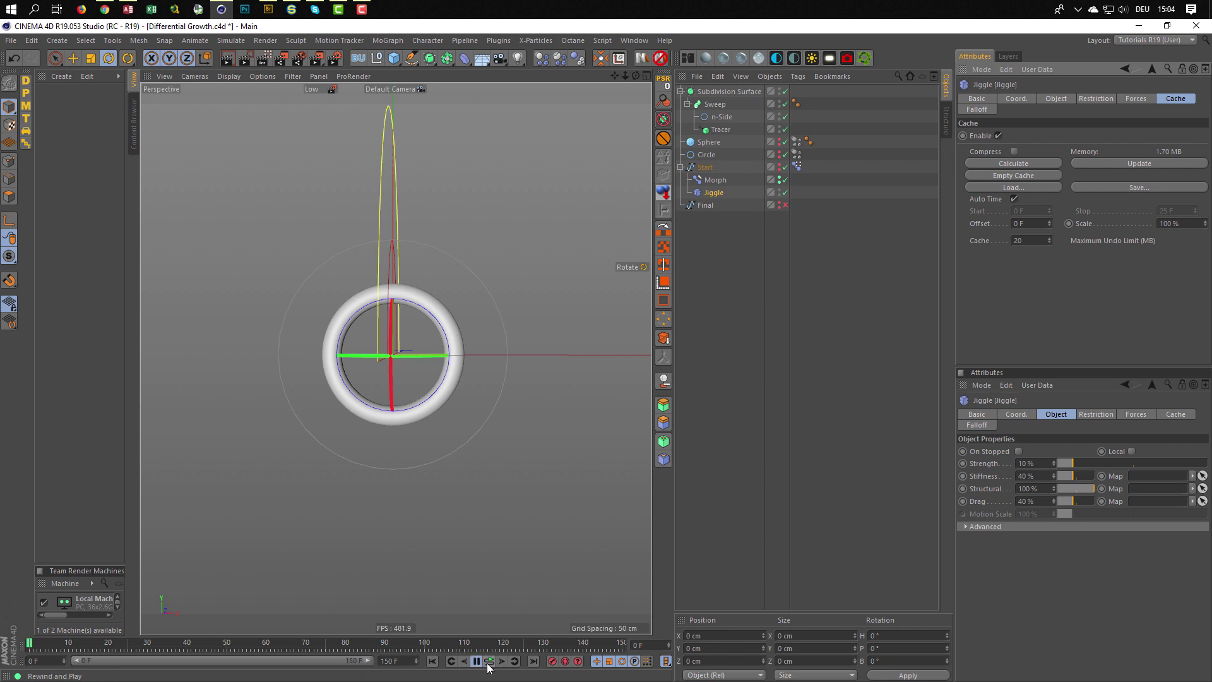
left_click(476, 661)
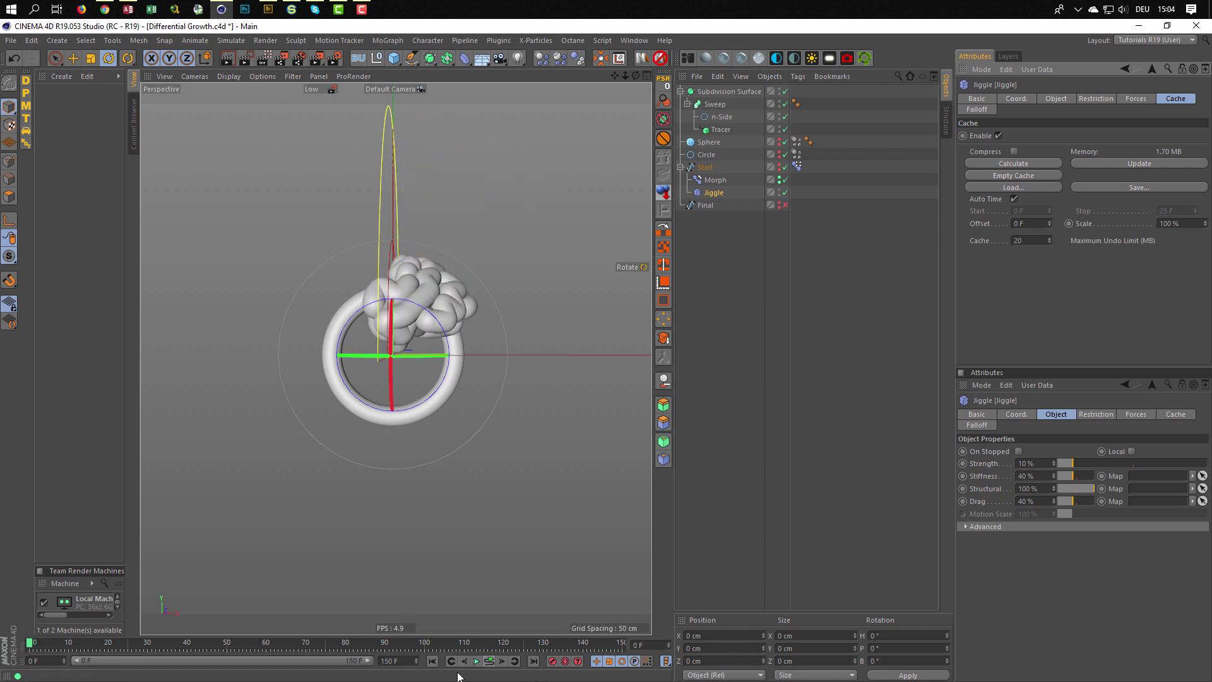
Shorten the animation to 75 F and lower the Subdivision Surface's editor subdivision level
left_click(408, 661)
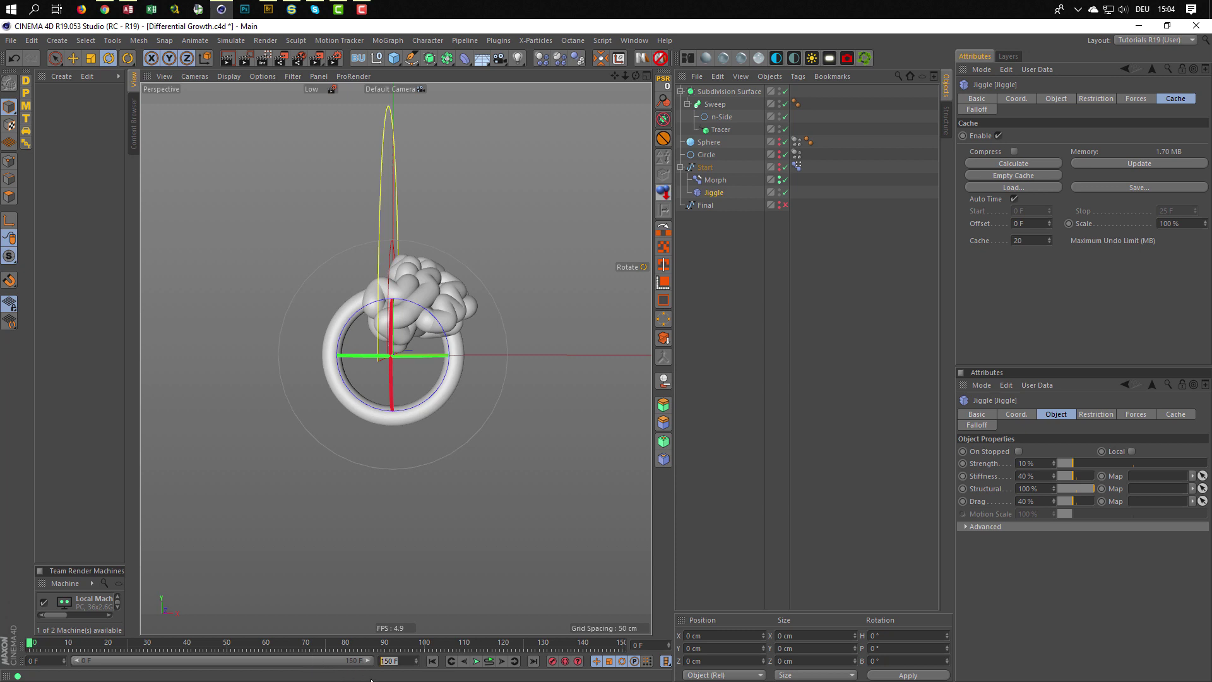
key("Return")
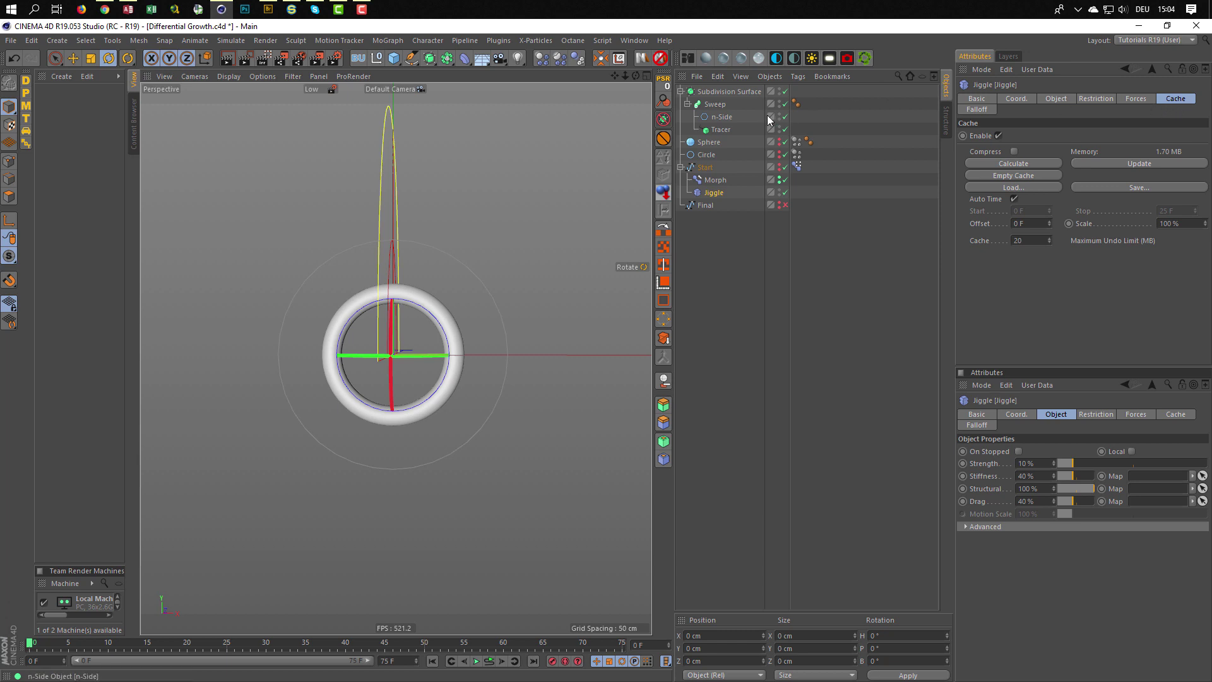
left_click(740, 91)
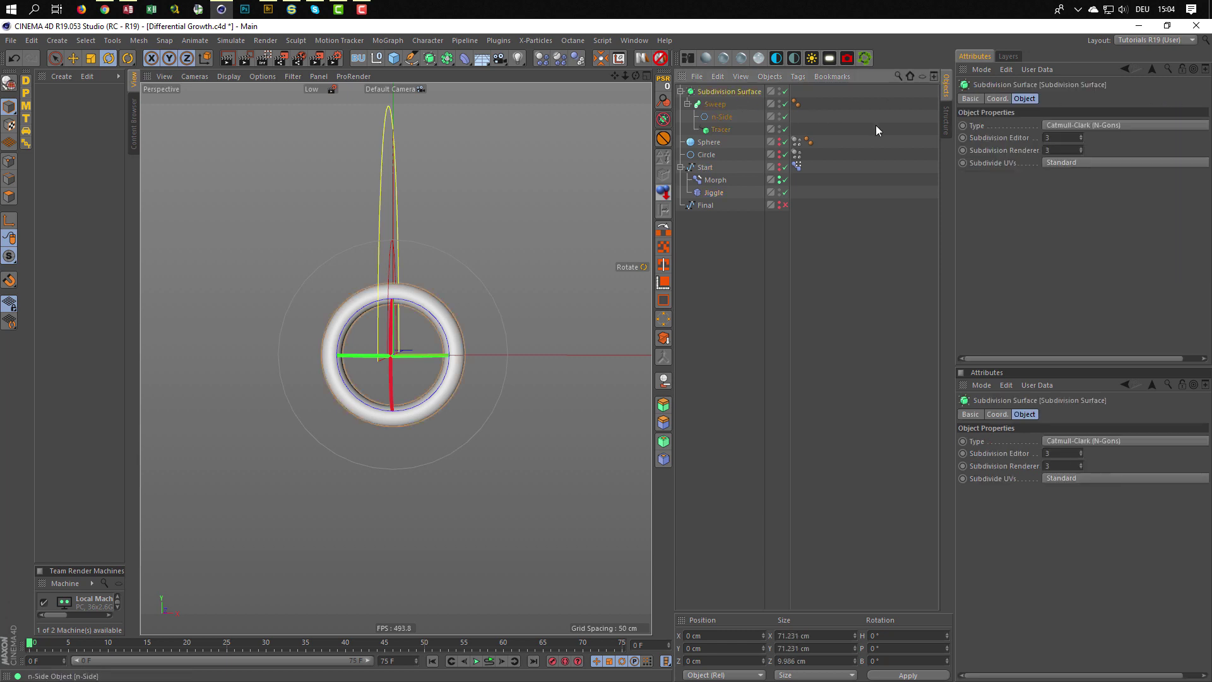
left_click(1081, 139)
Empty and recalculate the Jiggle deformer's cache, and play the animation through
left_click(718, 192)
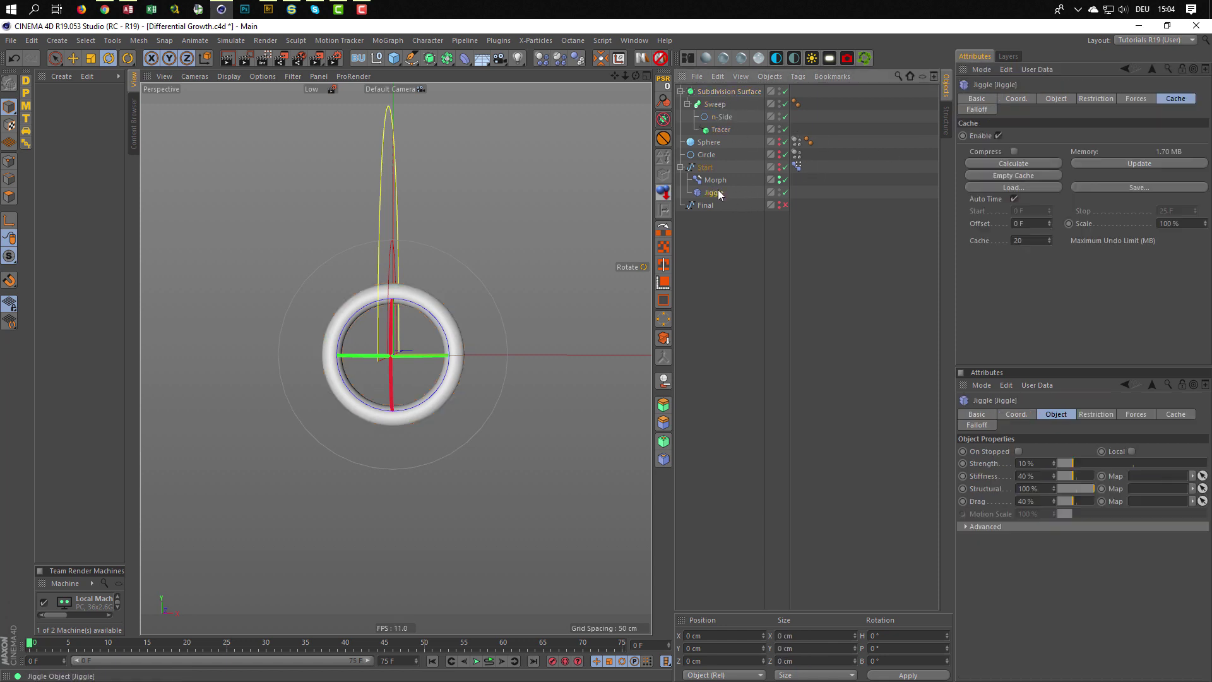
left_click(1019, 176)
key("F8")
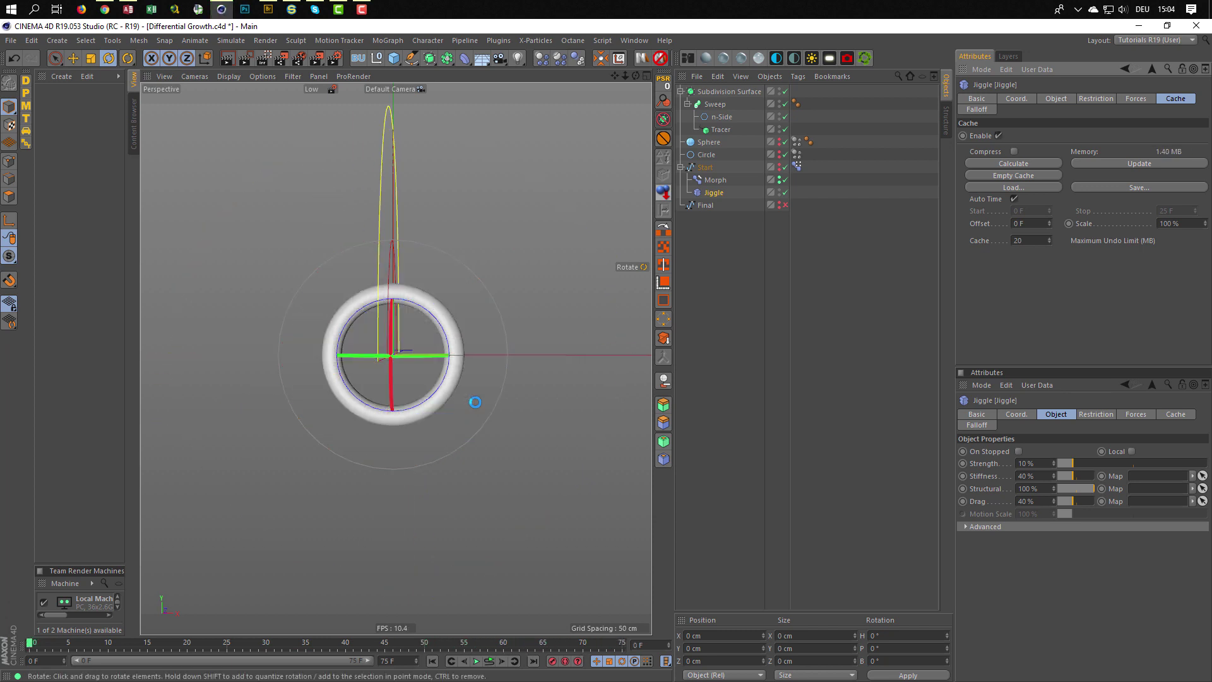
left_click(490, 661)
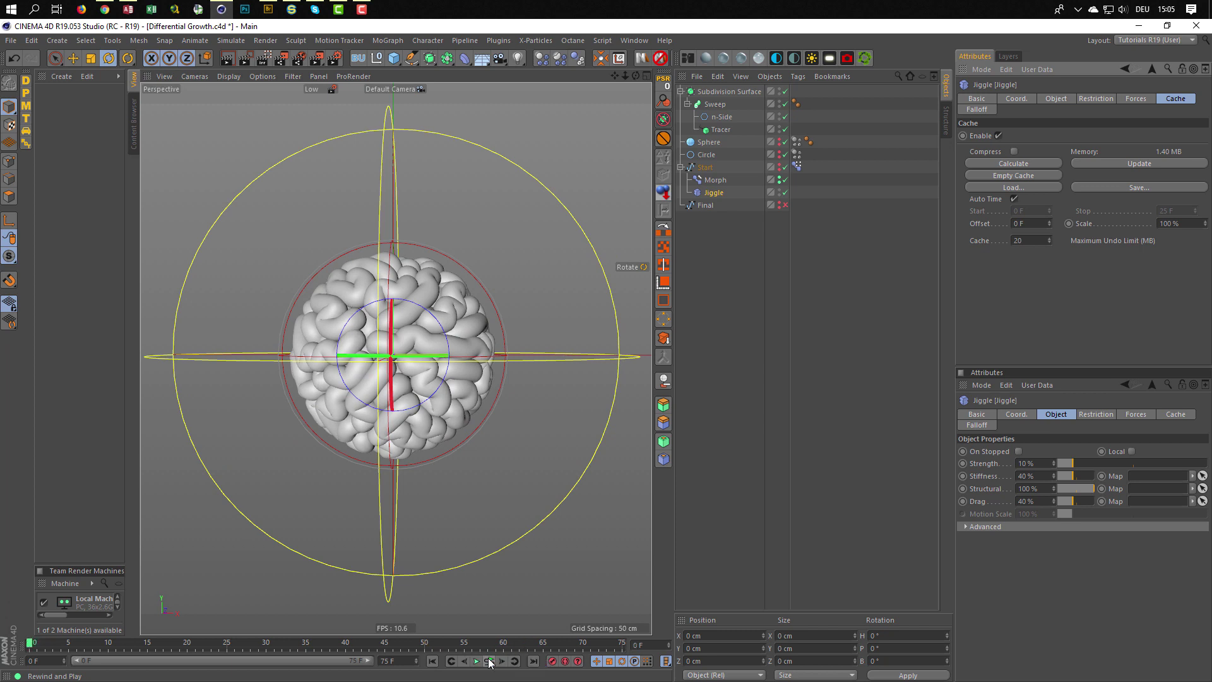
left_click(490, 660)
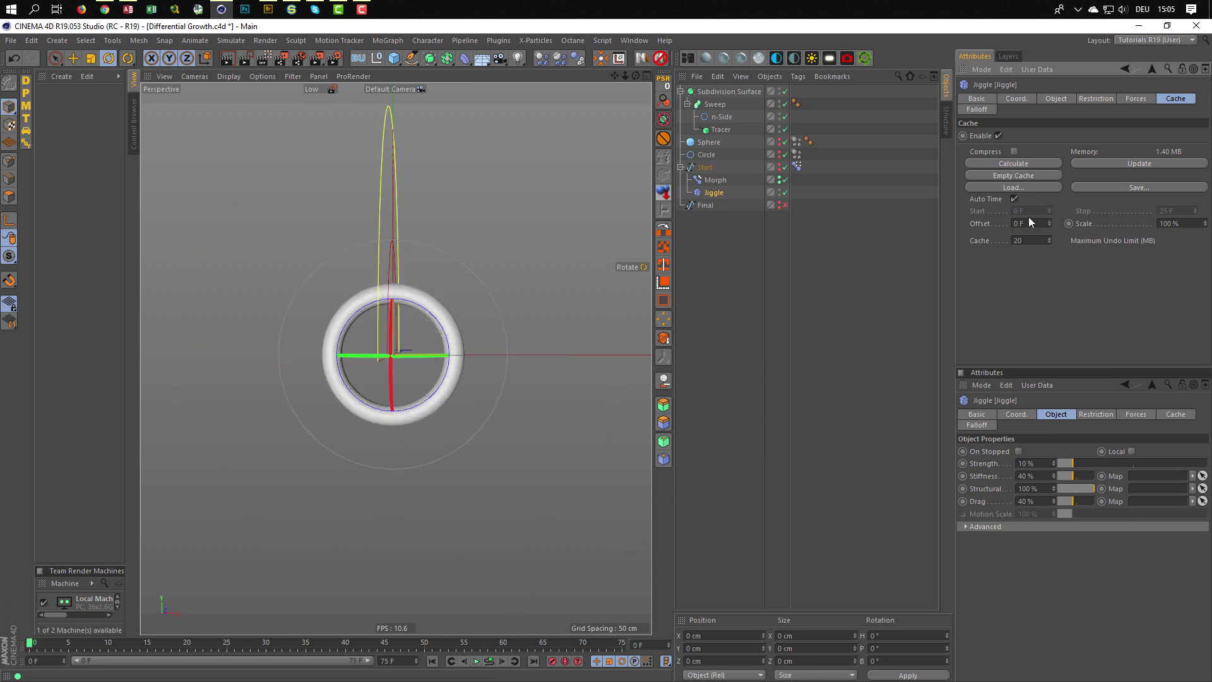
Empty the Jiggle deformer's cache and set its drag to 20 %
left_click(1048, 174)
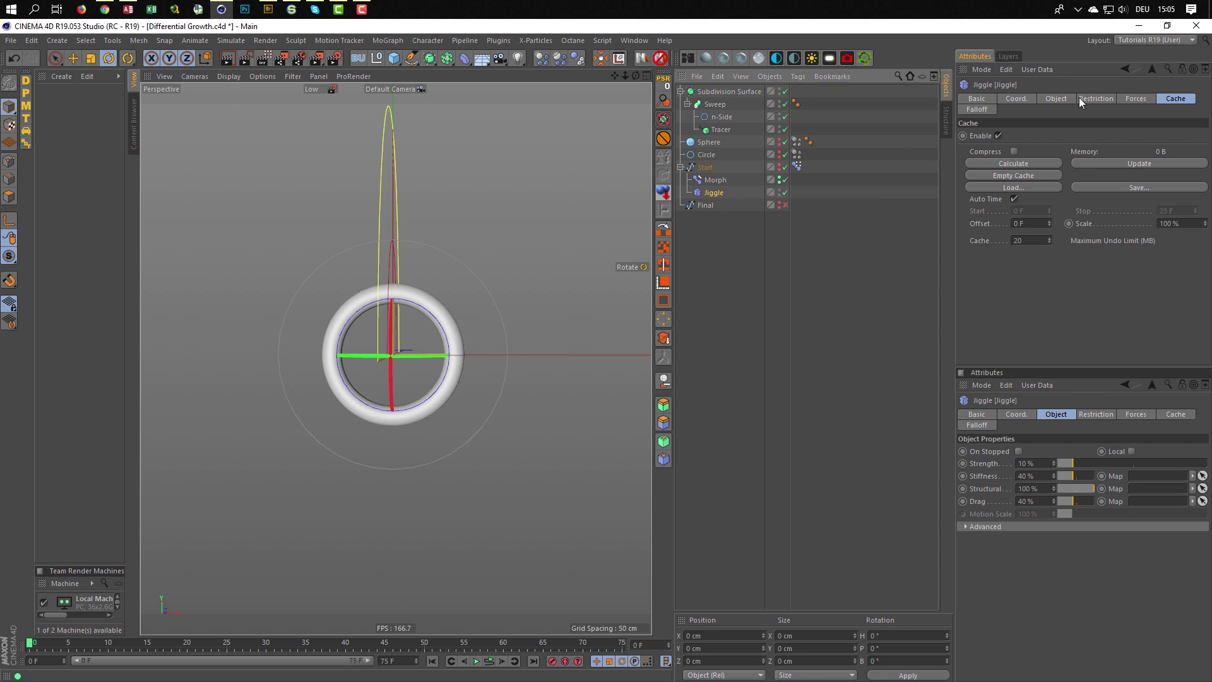
left_click(1055, 98)
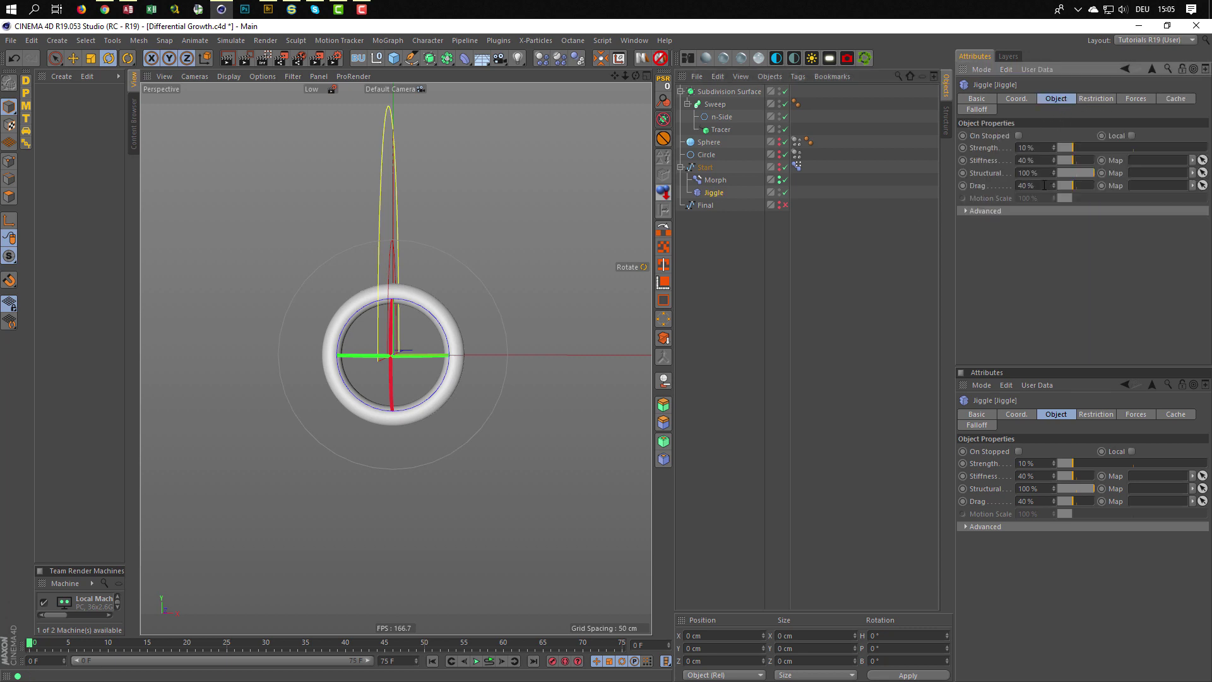
type("20")
key("Return")
Preview the animation with the new drag, show the Jiggle's cache settings, and play the animation again
left_click(490, 661)
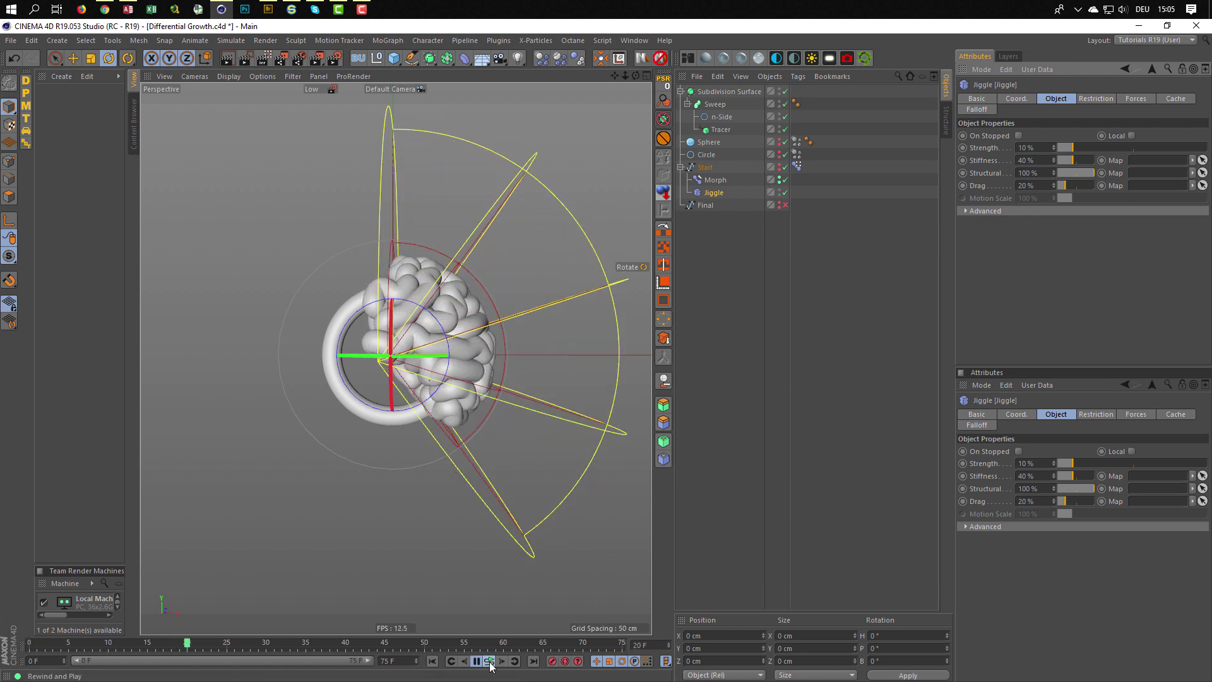
left_click(491, 665)
left_click(1168, 96)
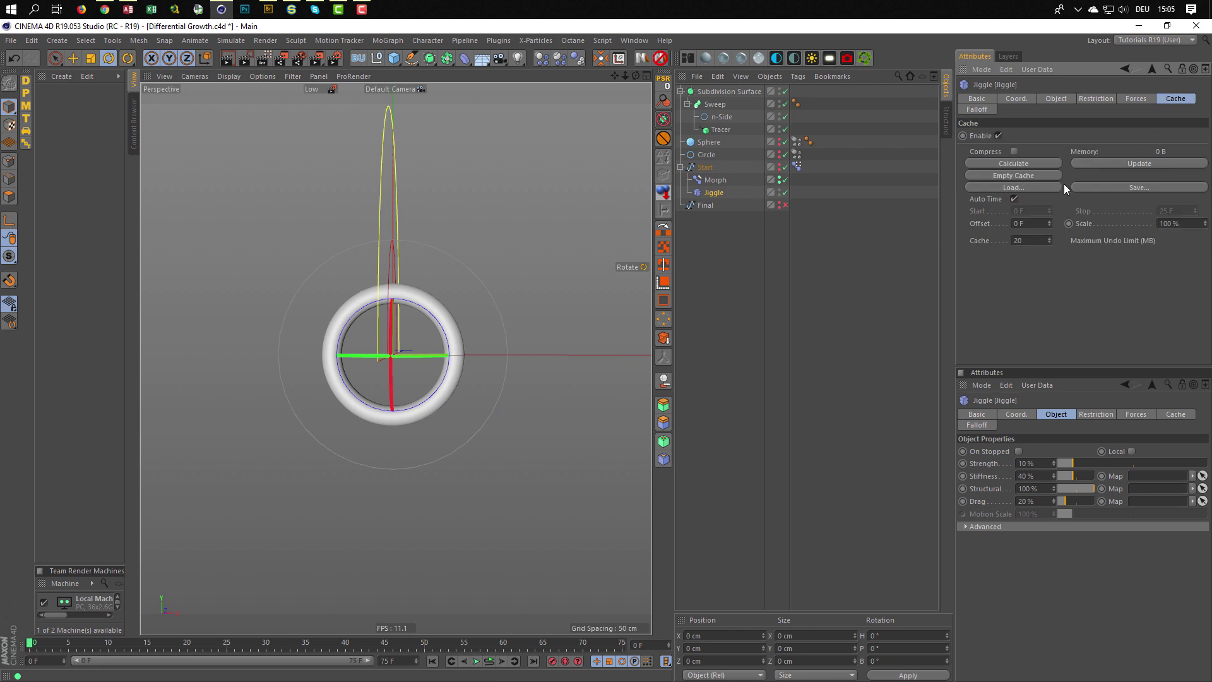
left_click(491, 666)
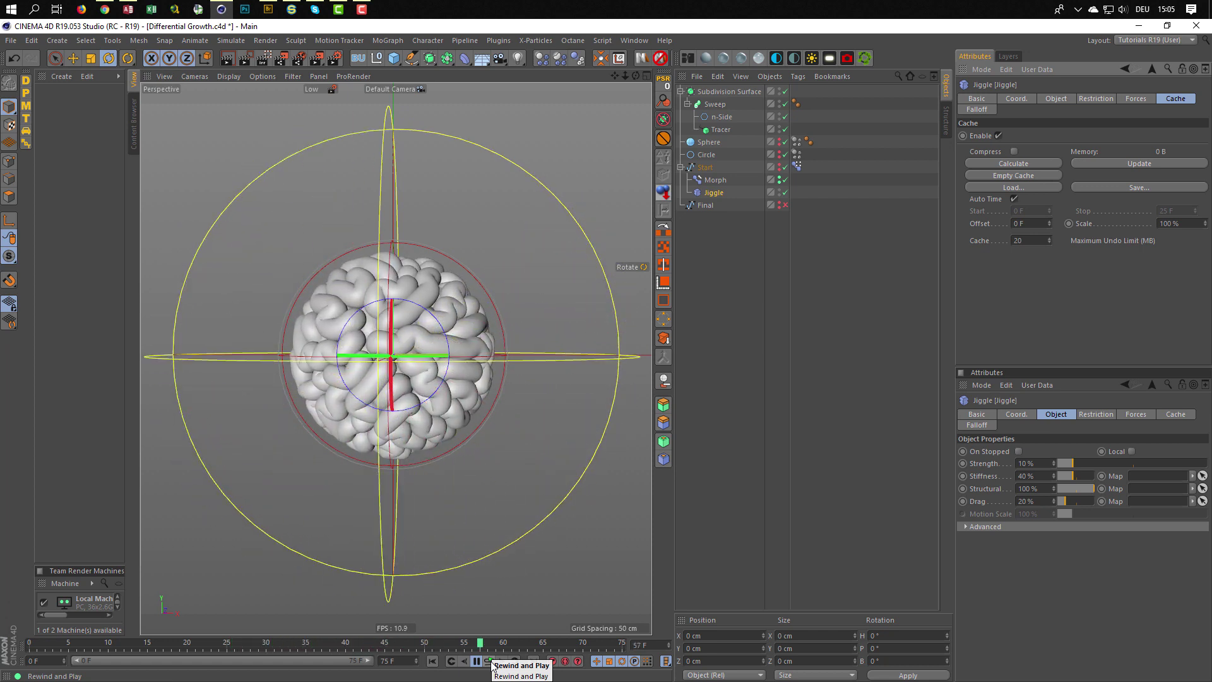
left_click(494, 668)
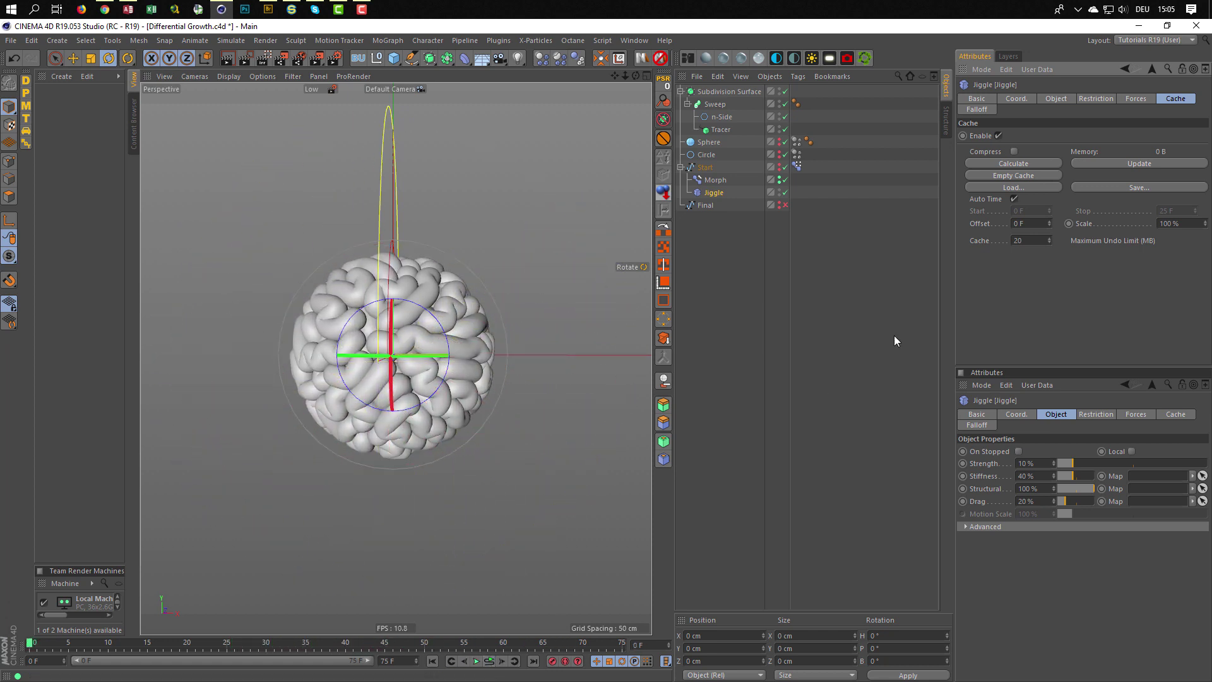
Set the Jiggle deformer's strength to 40 % and play the animation from the start to preview the motion
left_click(1057, 99)
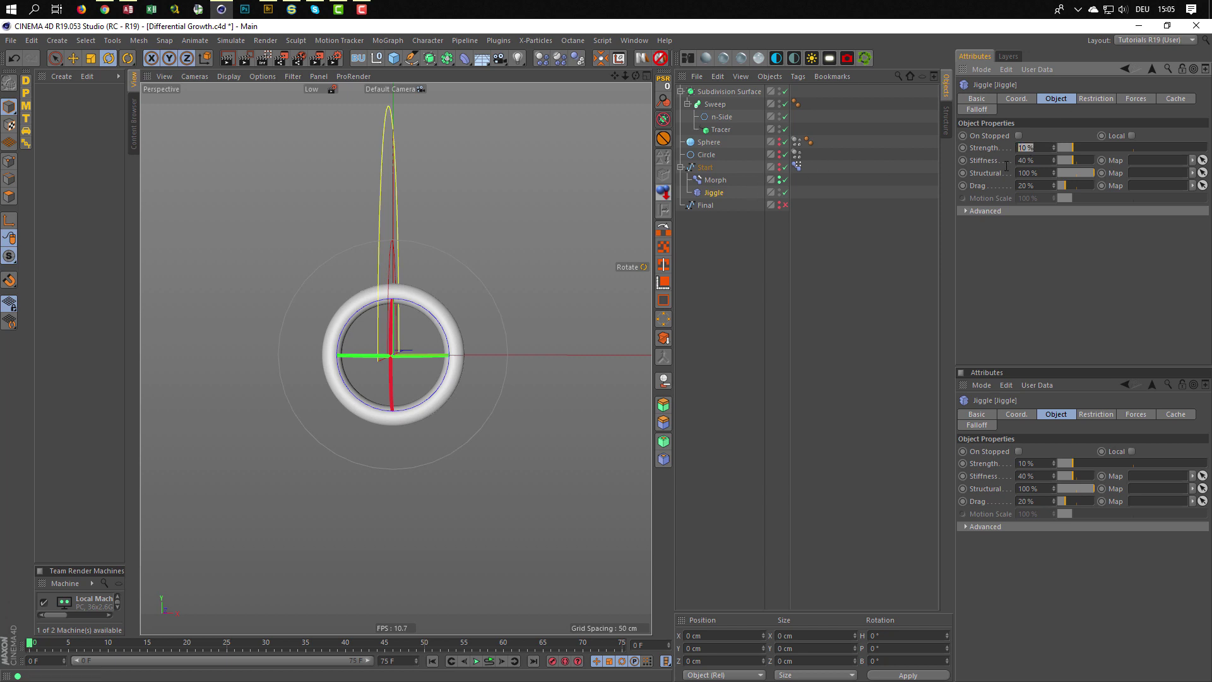
type("0")
key("Return")
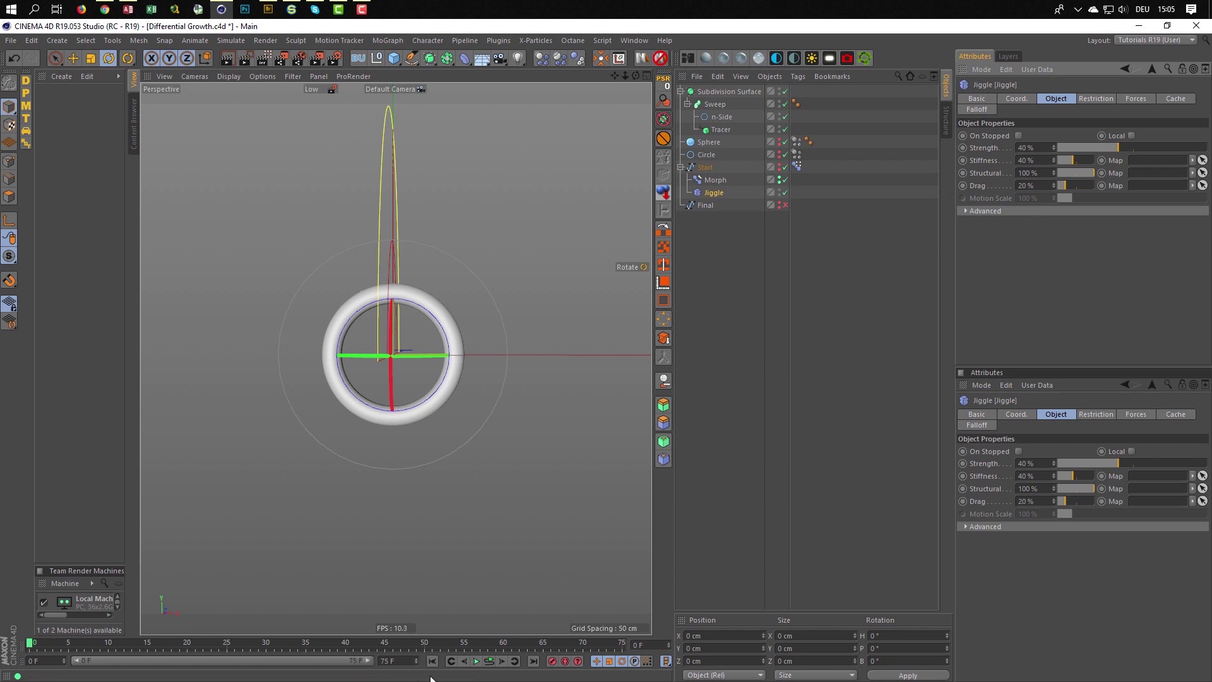
left_click(490, 661)
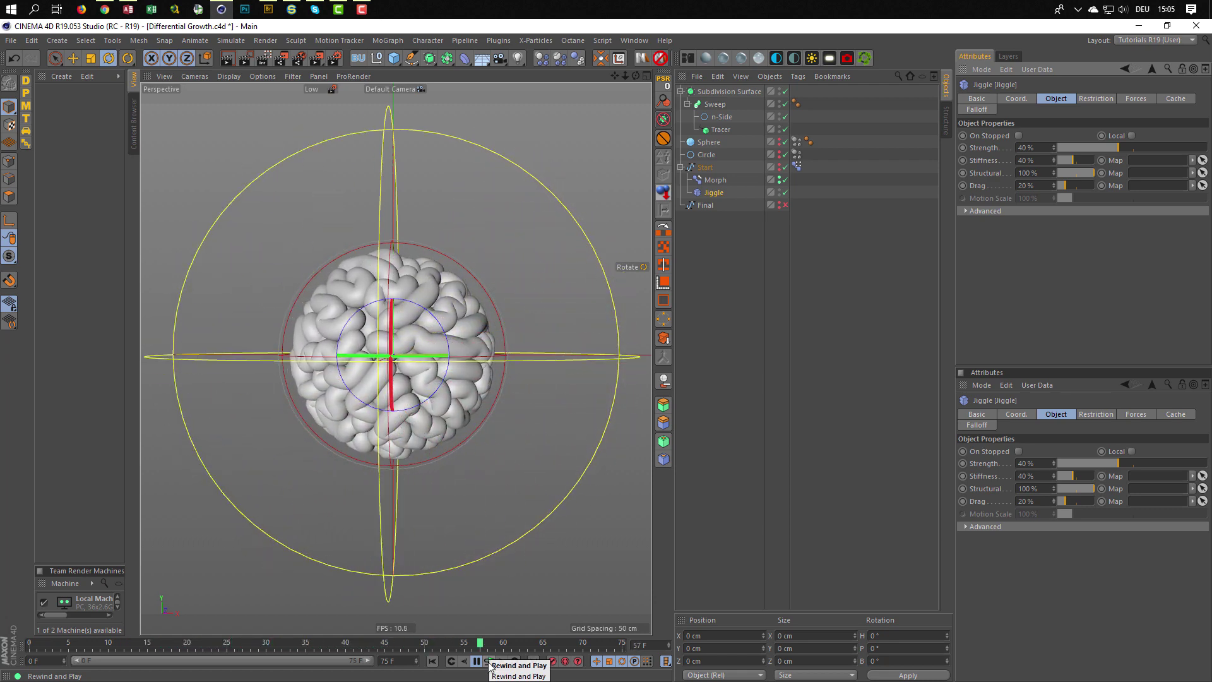
left_click(491, 666)
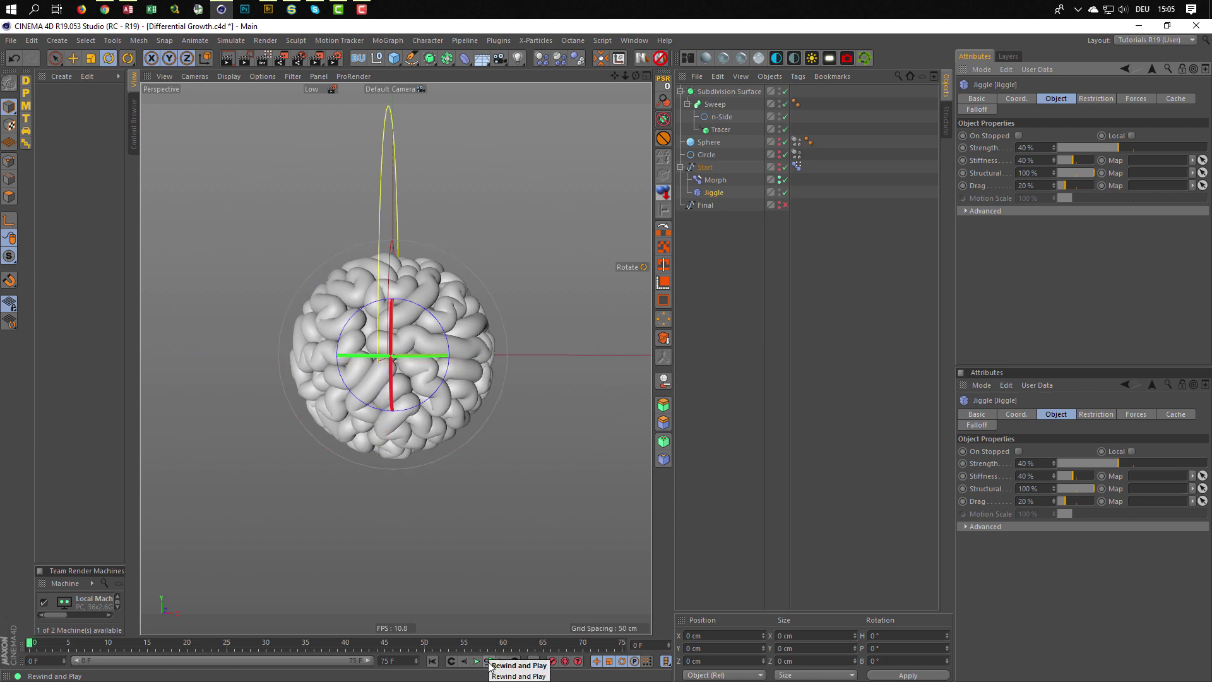
left_click(491, 666)
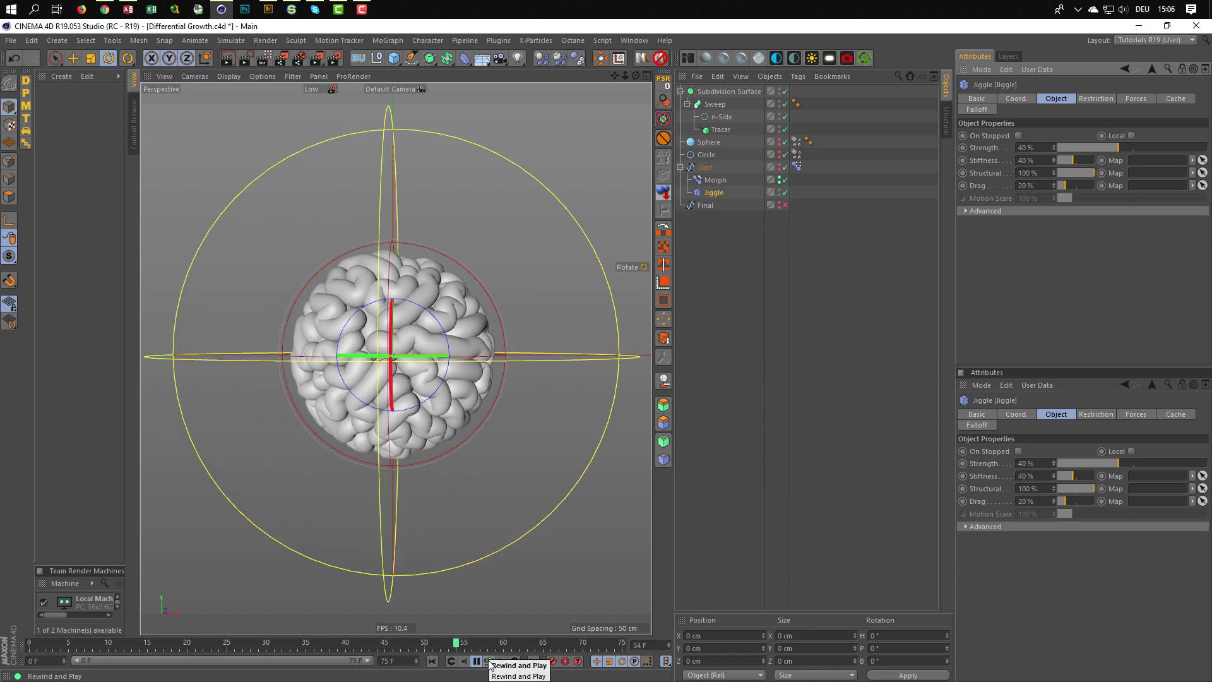
left_click(491, 663)
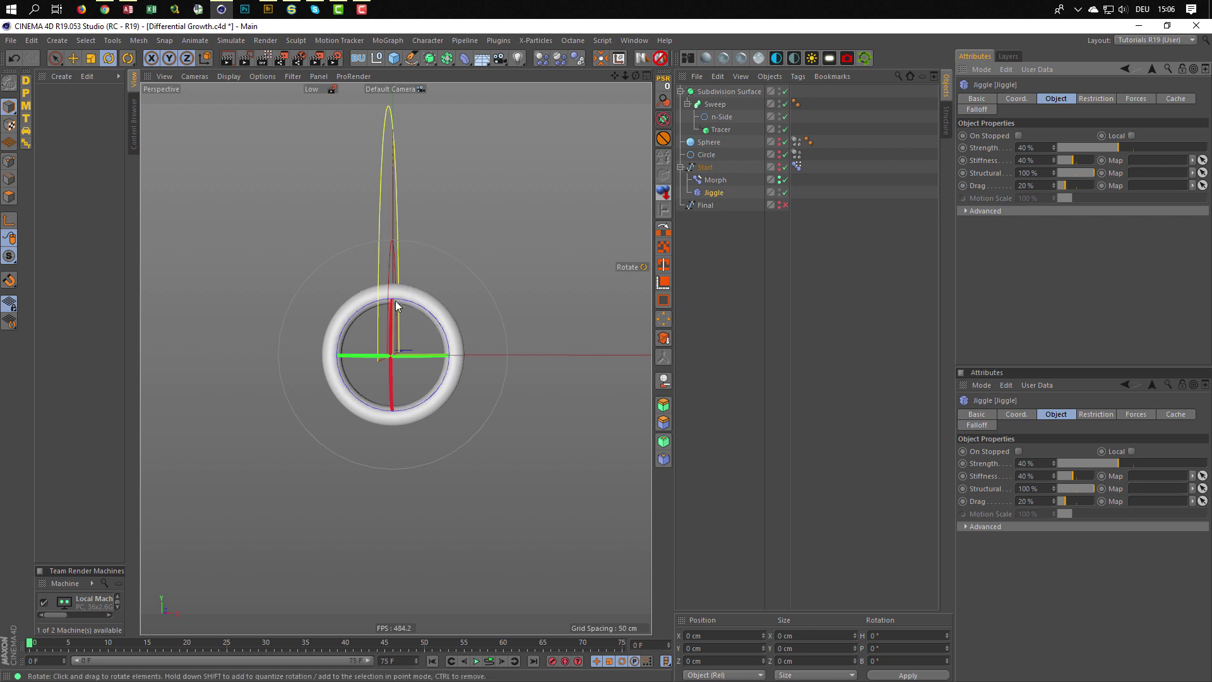
Replay the growth animation from a closer front view and return to the first frame
scroll(409, 295, "up", 2)
mouse_move(410, 299)
left_mouse_down("alt")
mouse_move(381, 324)
mouse_move(404, 277)
left_mouse_up("alt")
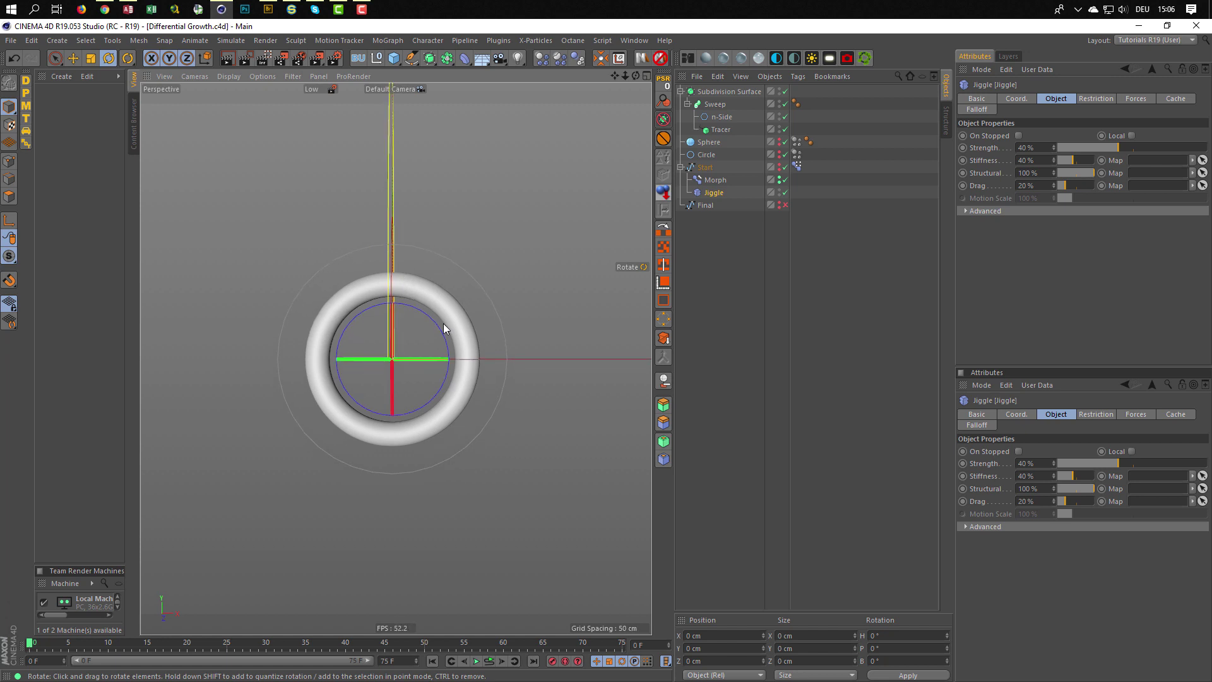
left_click(490, 661)
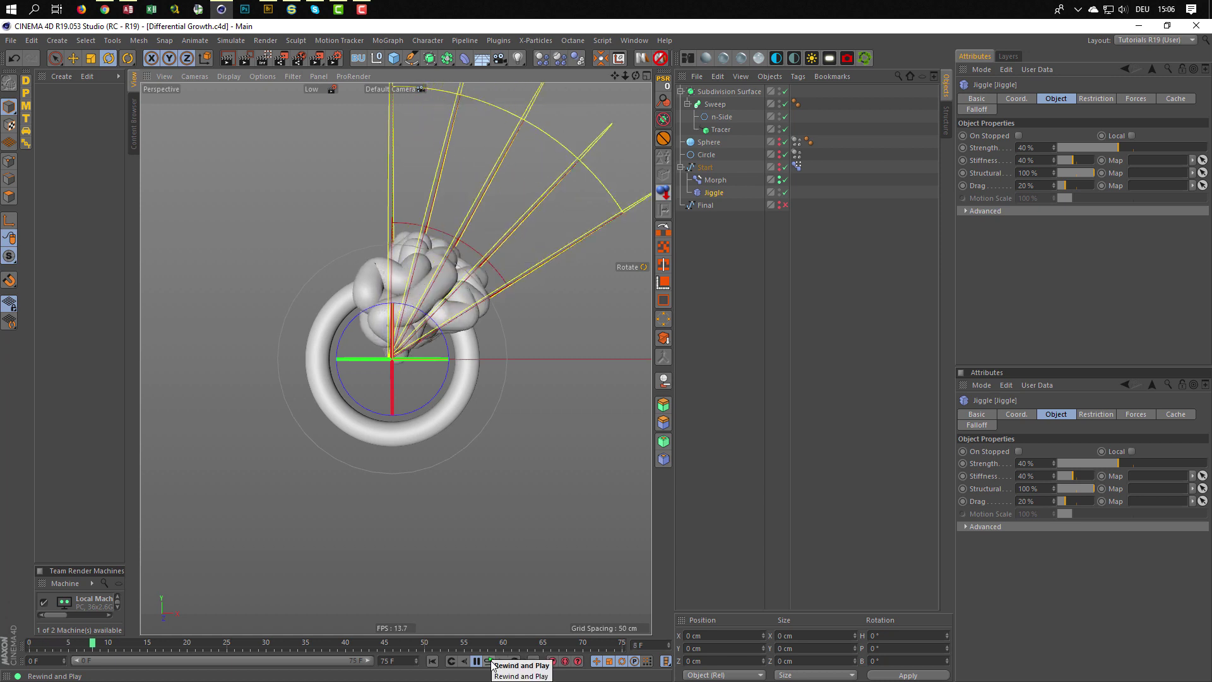
left_click(490, 661)
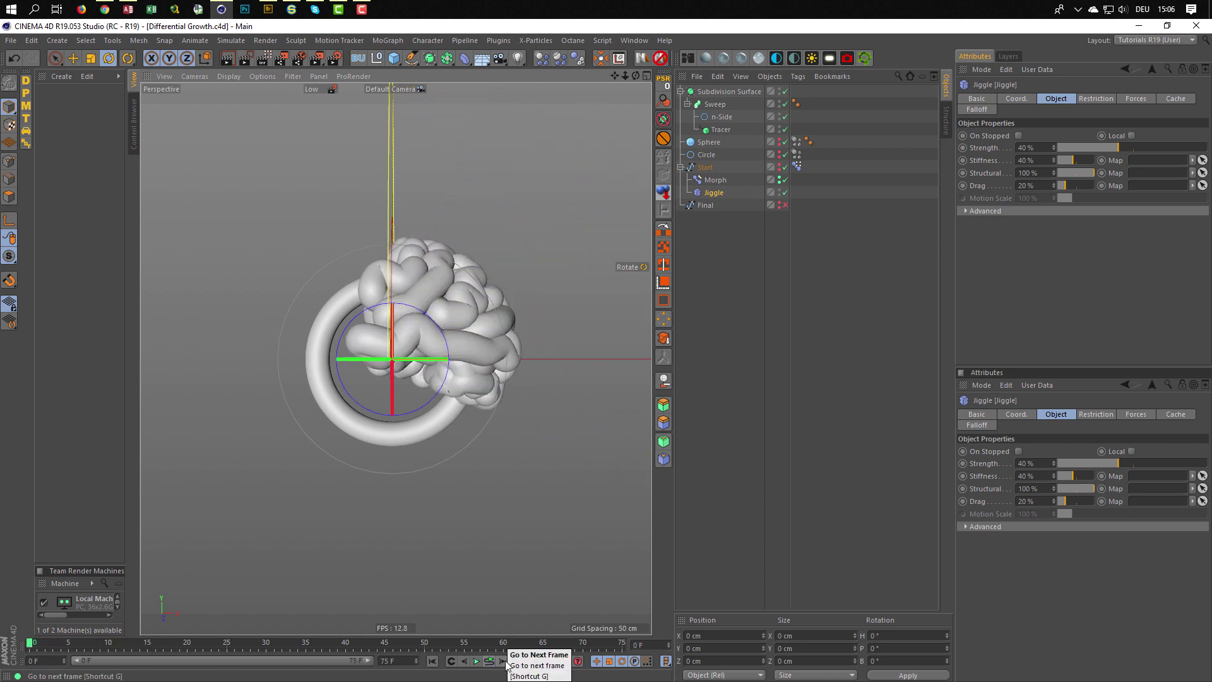
left_click(432, 663)
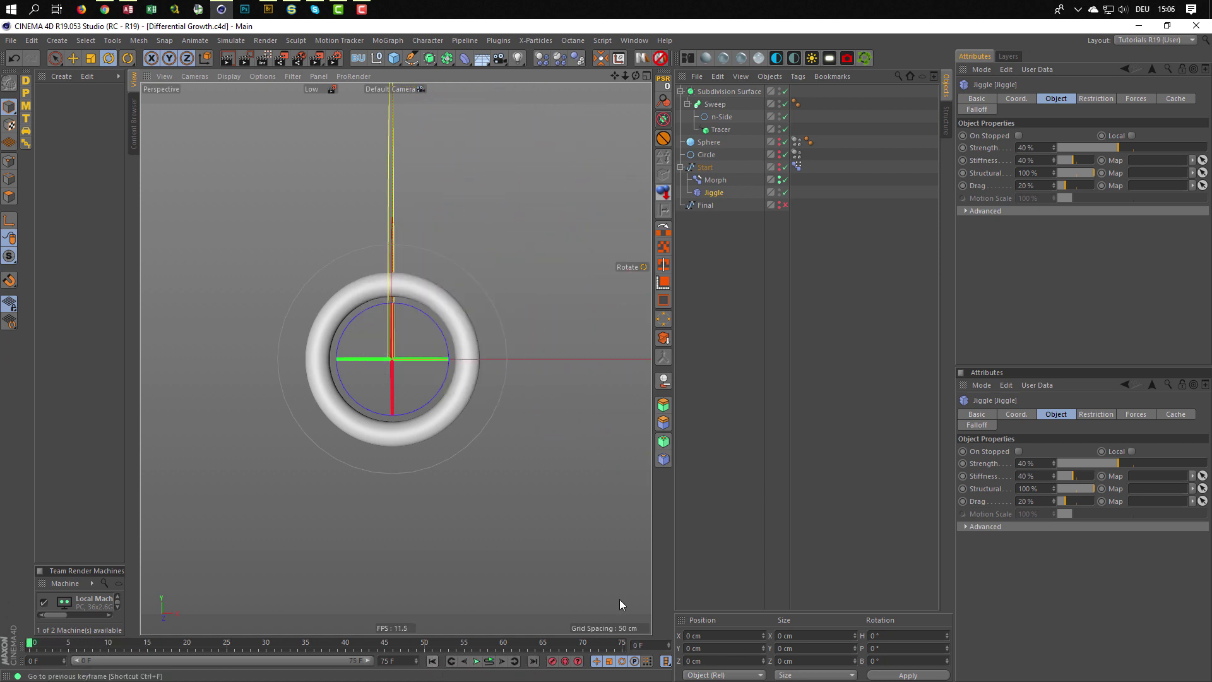
Calculate the Jiggle deformer's cache and go to the last frame of the animation
left_click(1172, 99)
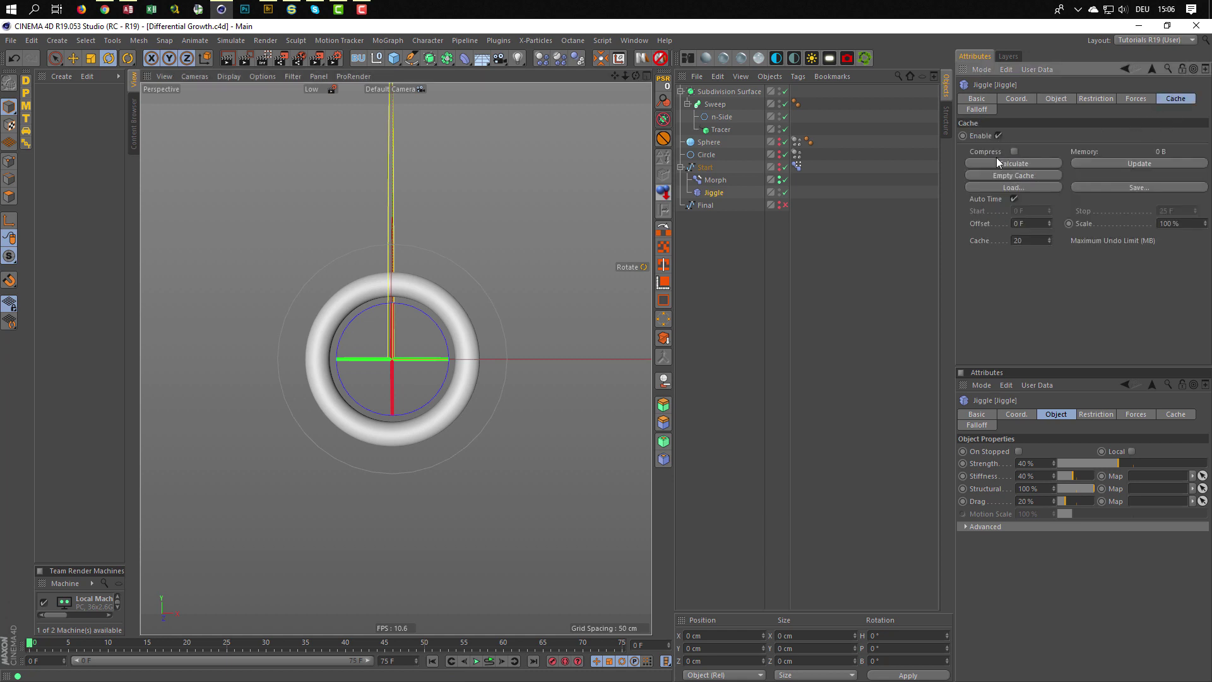
left_click(998, 165)
key("shift+g")
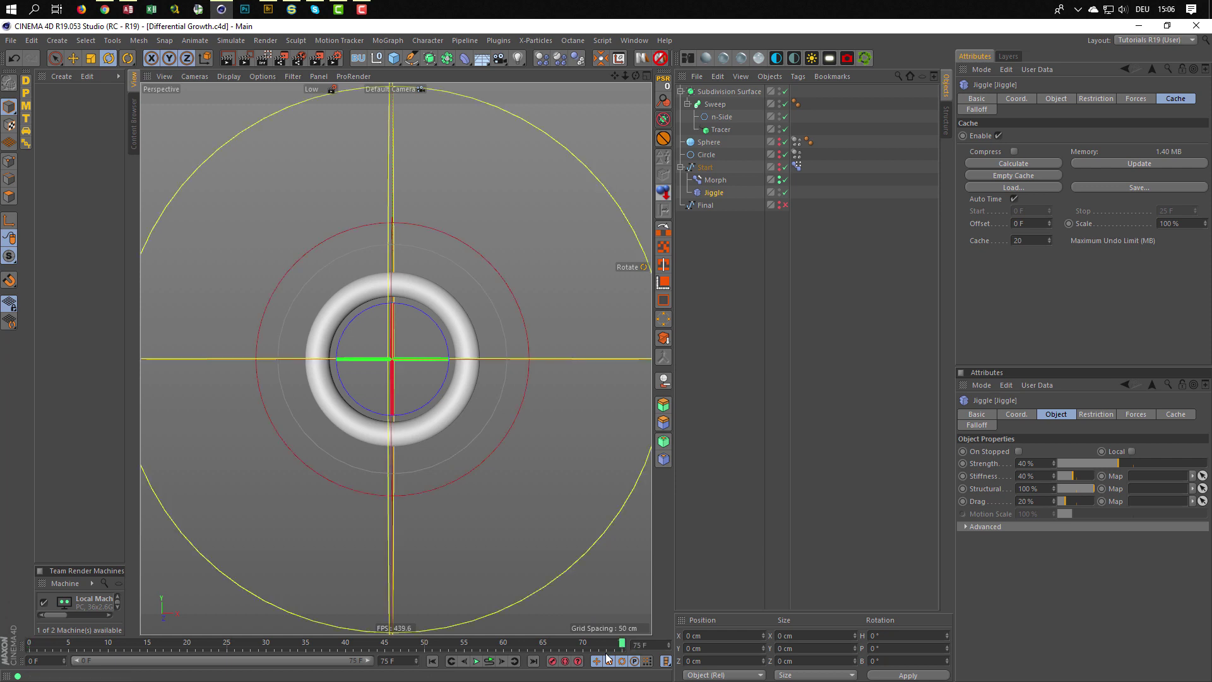
Hide the Morph deformer's falloff display in the viewport and inspect the grown shape up close
left_click(780, 179)
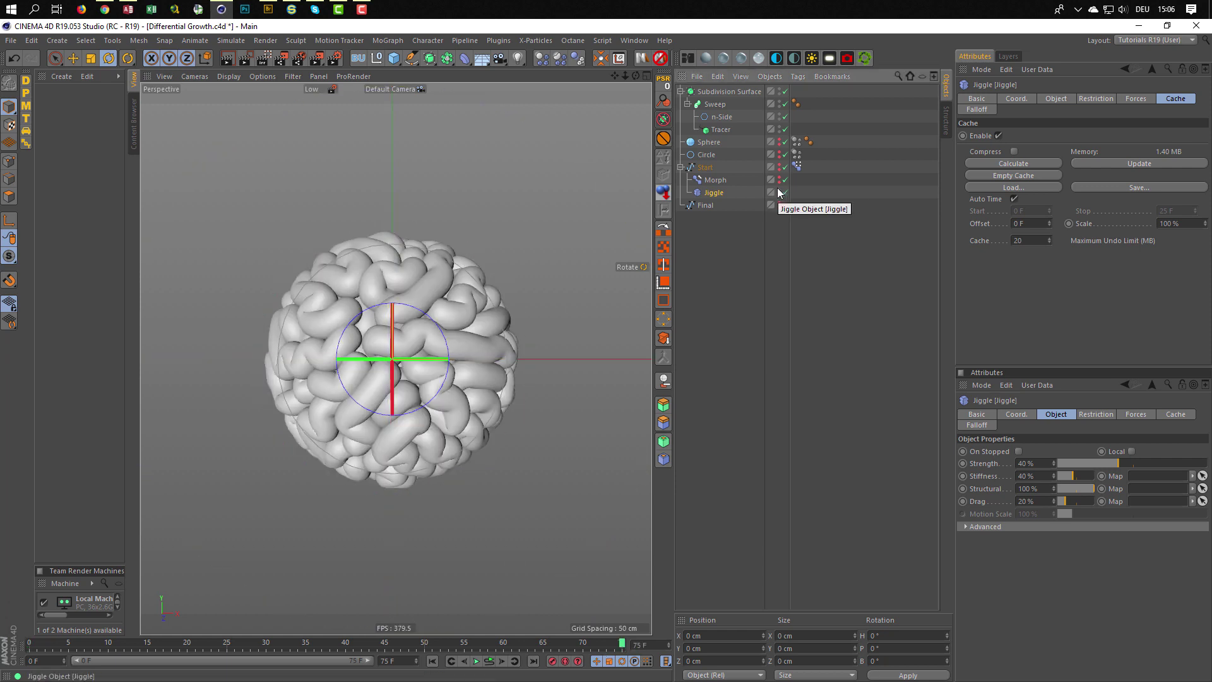
left_click(785, 204)
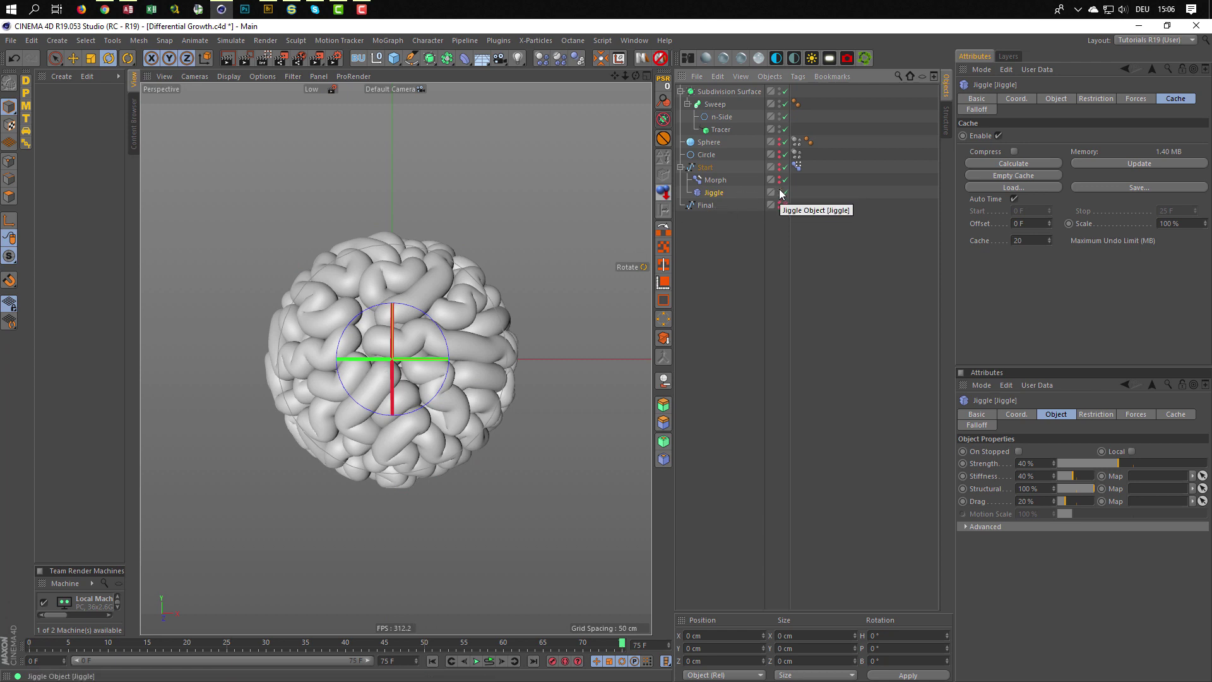
mouse_move(362, 339)
left_mouse_down("alt")
mouse_move(438, 347)
mouse_move(359, 332)
mouse_move(395, 331)
mouse_move(381, 319)
left_mouse_up("alt")
scroll(372, 332, "up", 3)
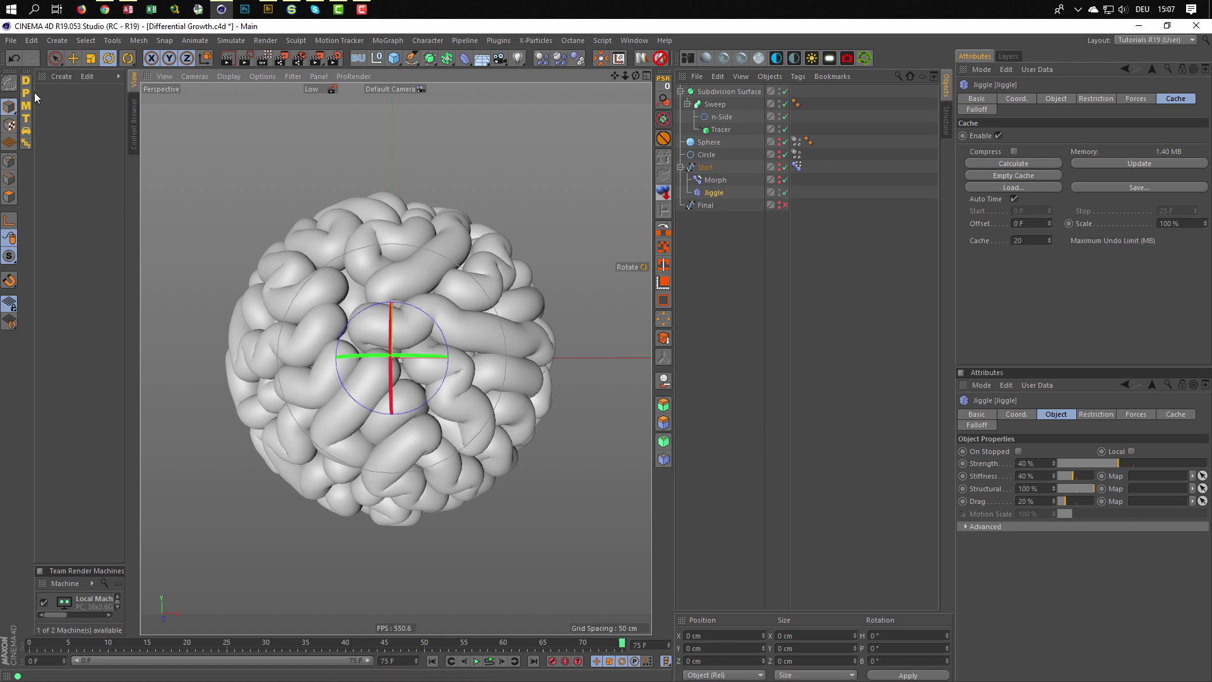
Create a new Diffuse material and open it in the Material Editor
double_click(56, 108)
double_click(54, 99)
left_click_drag(388, 89, 726, 135)
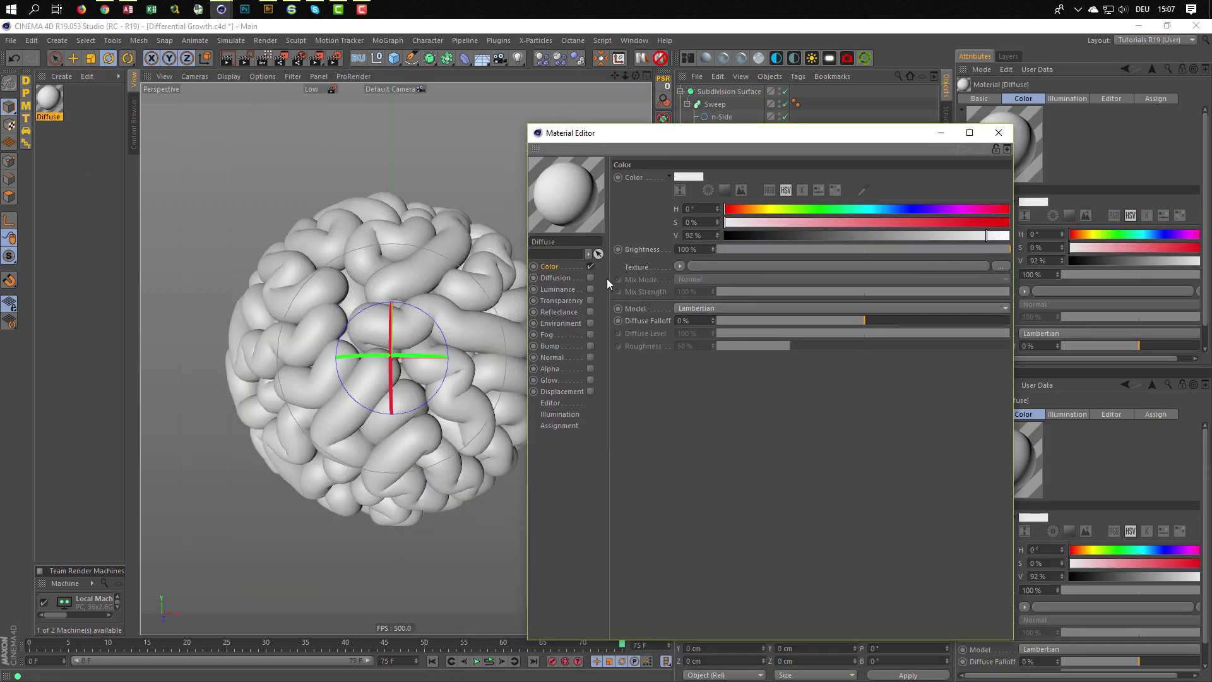
Load a Noise shader as the material's color texture and wrap it in a Colorizer
left_click(680, 265)
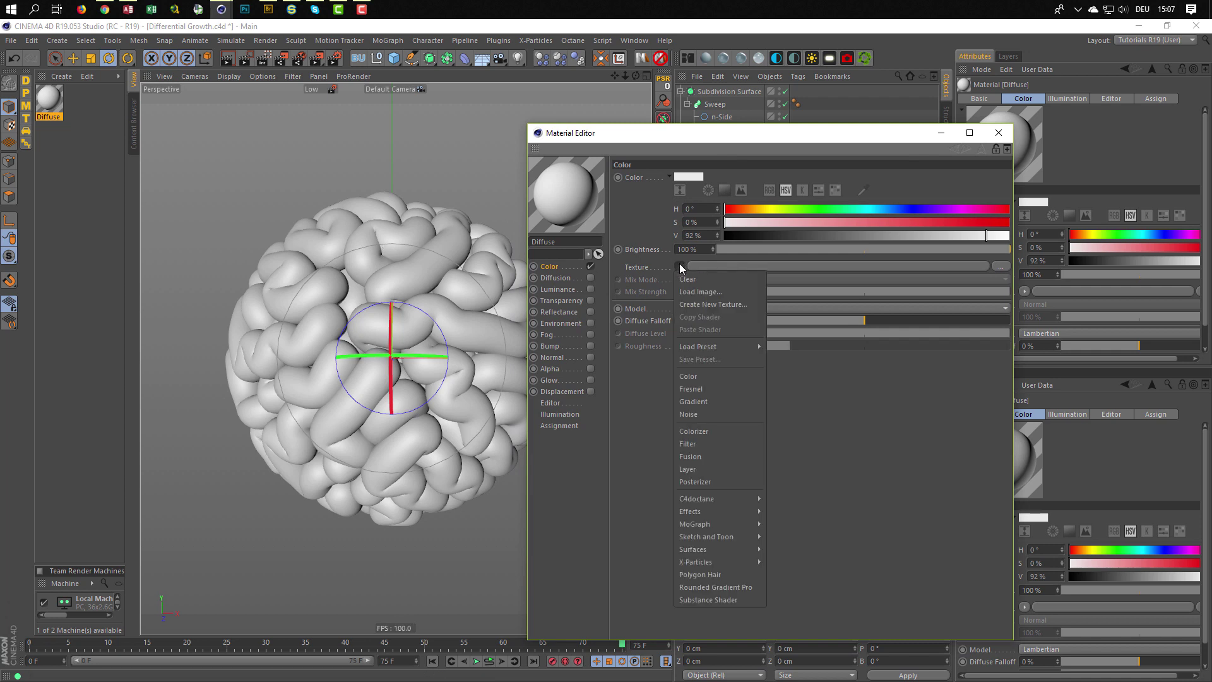
left_click(705, 412)
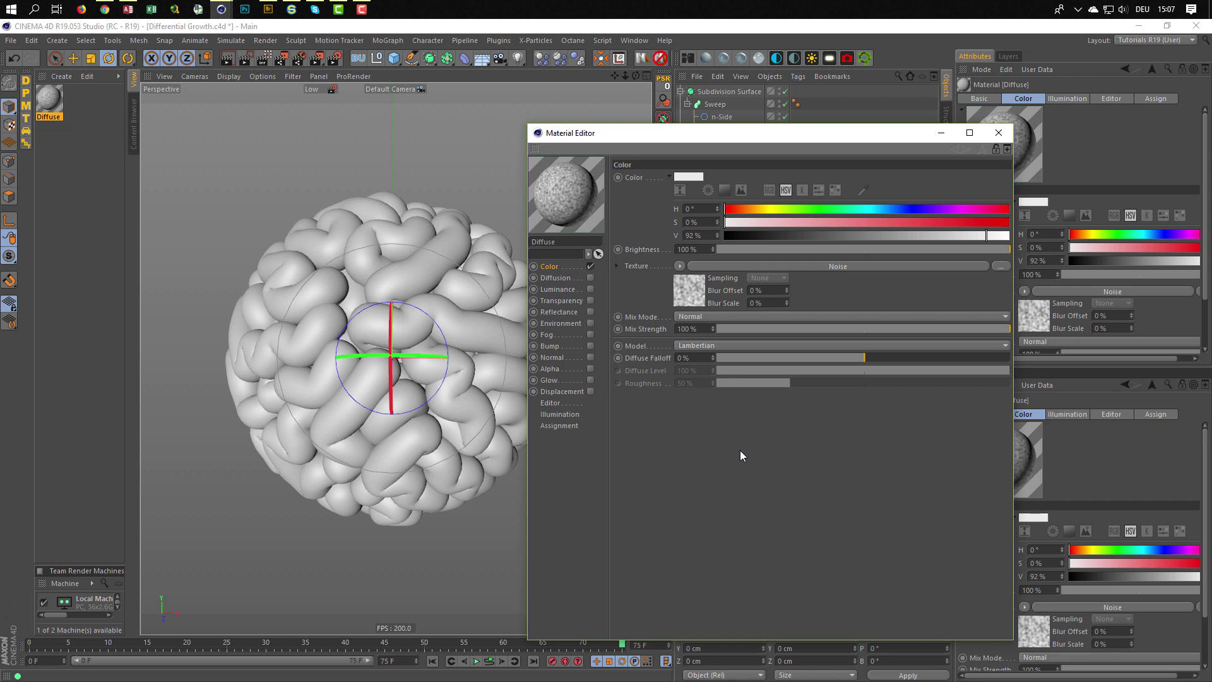
left_click(680, 265)
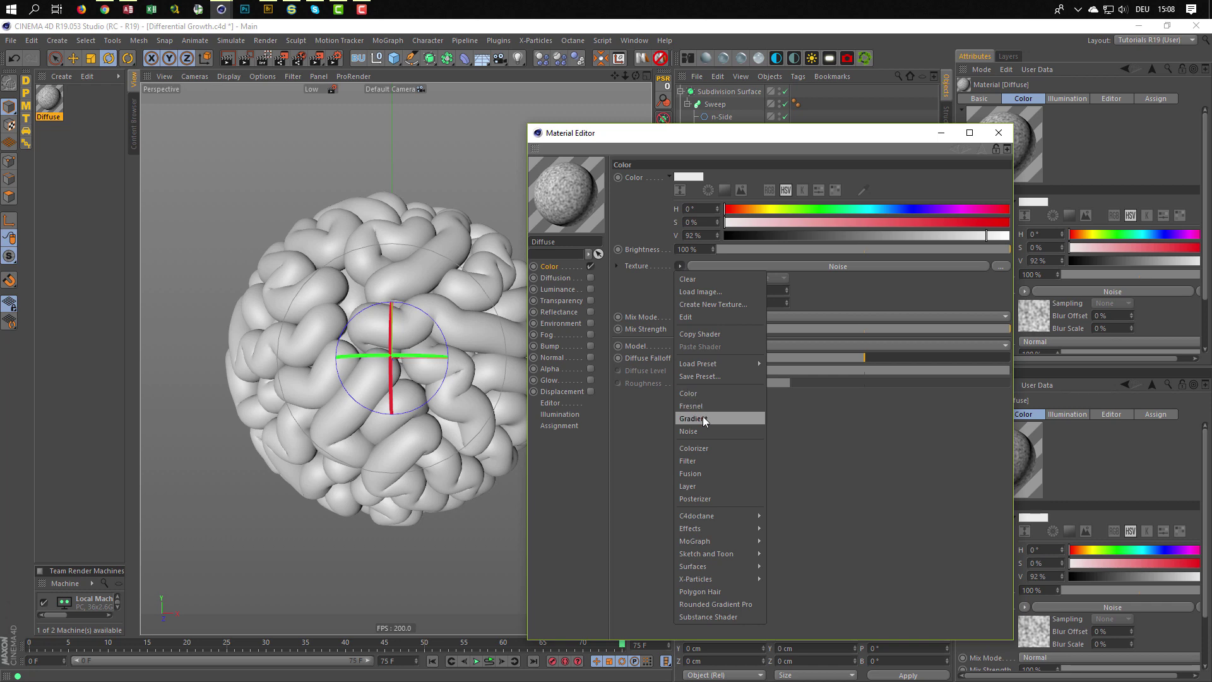
left_click(703, 448)
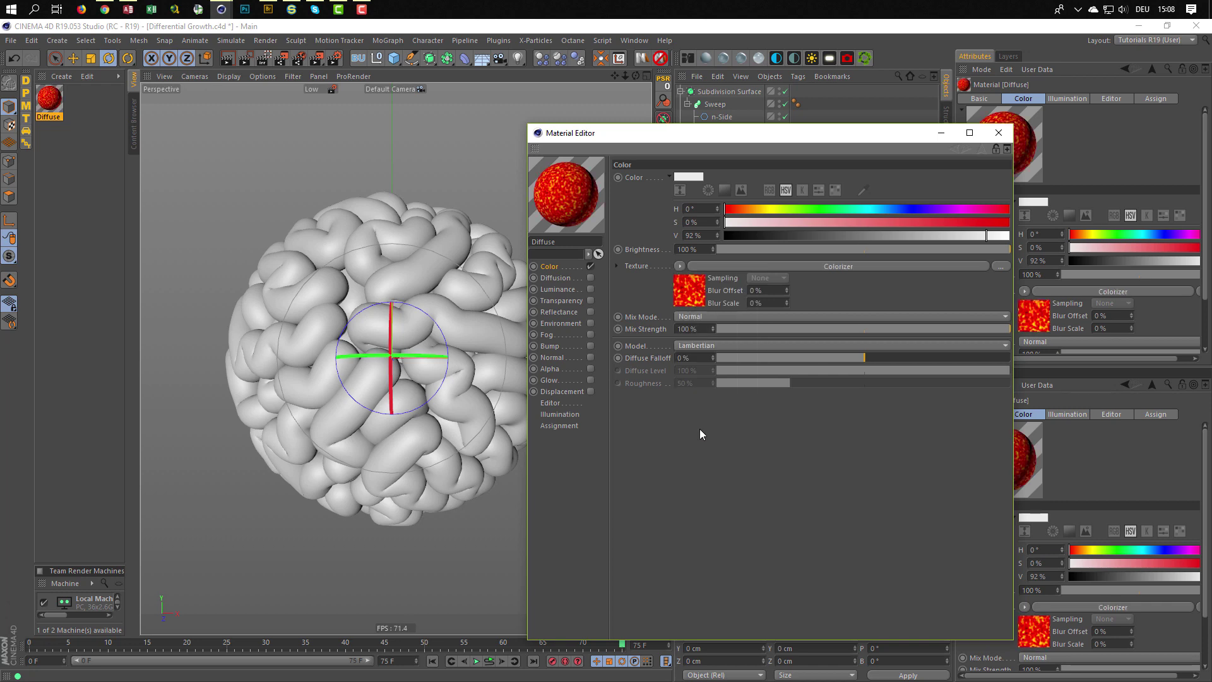
Apply the Diffuse material to the Sweep object and inspect the texture on the model
left_click_drag(724, 137, 526, 327)
left_click_drag(54, 104, 716, 105)
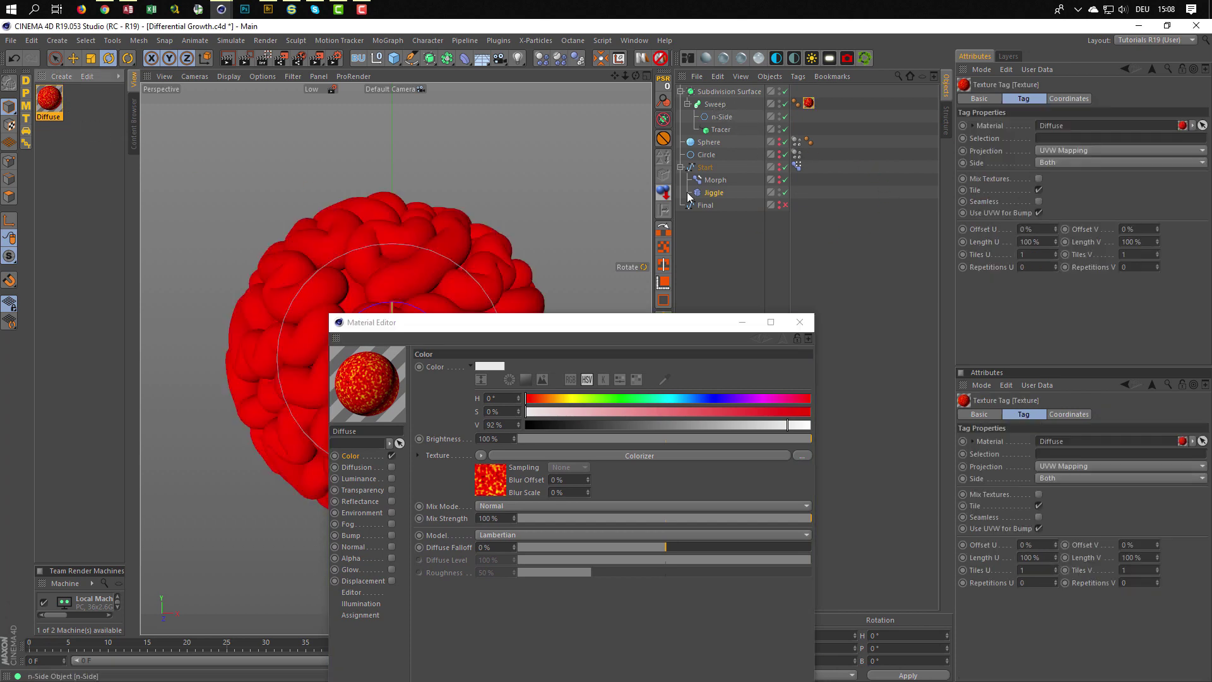
left_click_drag(551, 328, 835, 254)
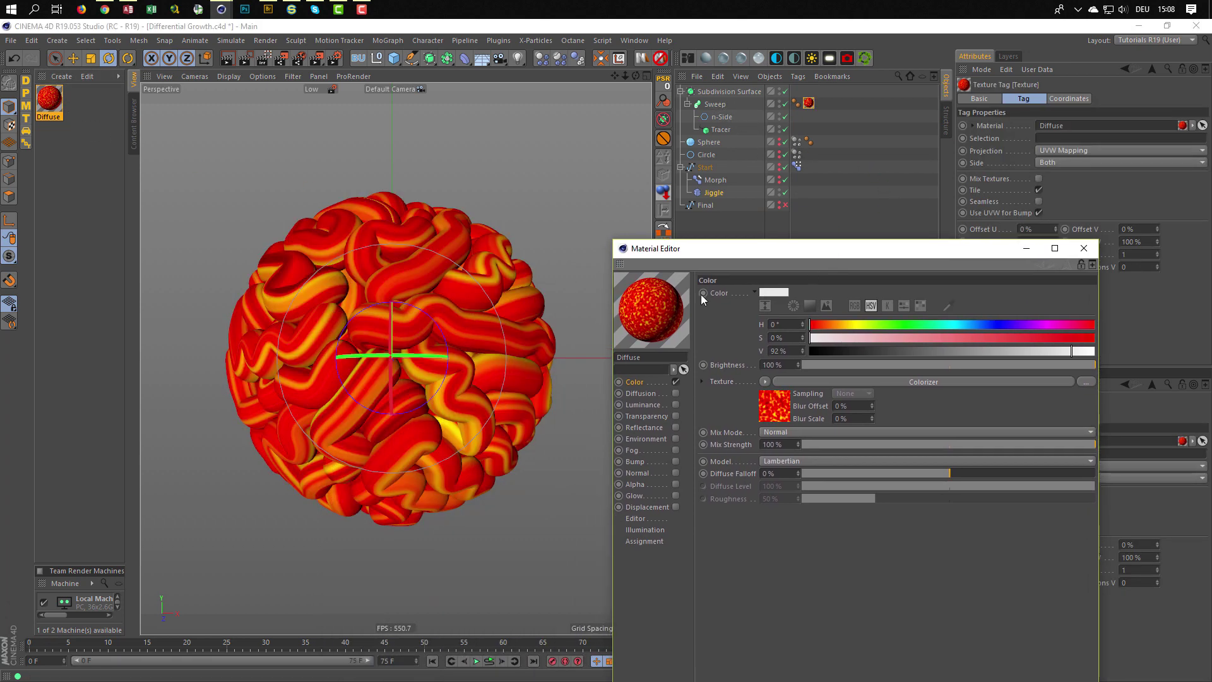
left_click_drag(441, 323, 479, 285)
left_click_drag(722, 251, 678, 296)
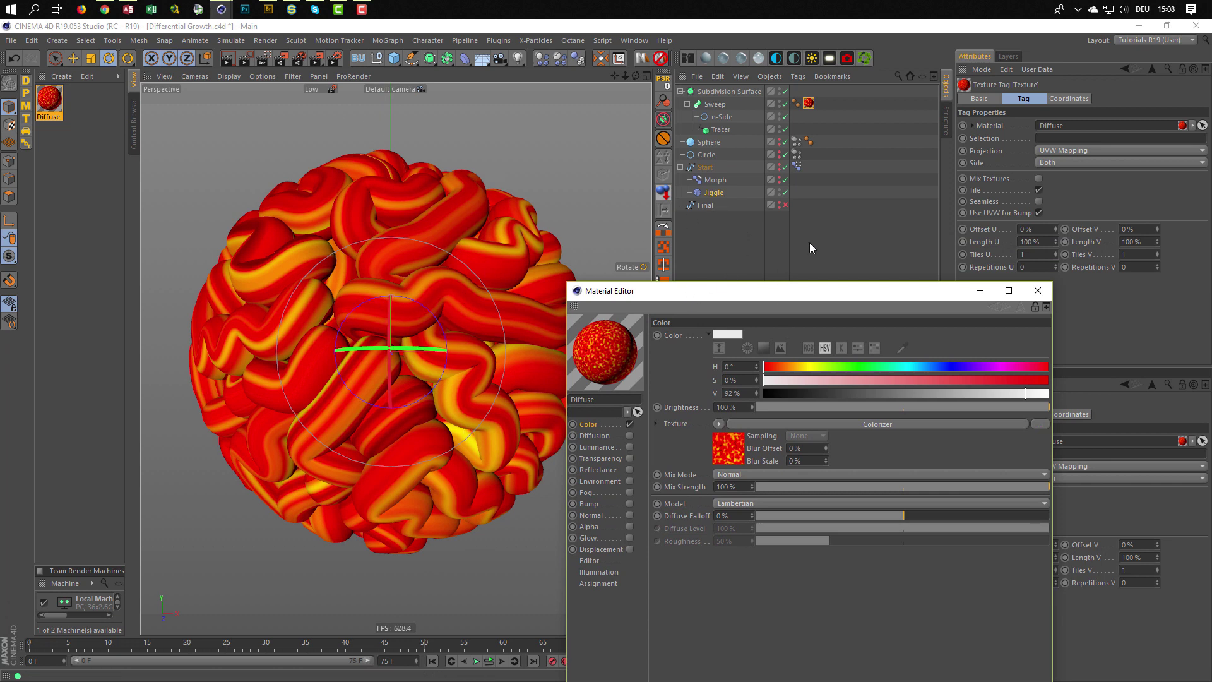
Set the projection of the Sweep's texture tag to Spherical
left_click(813, 108)
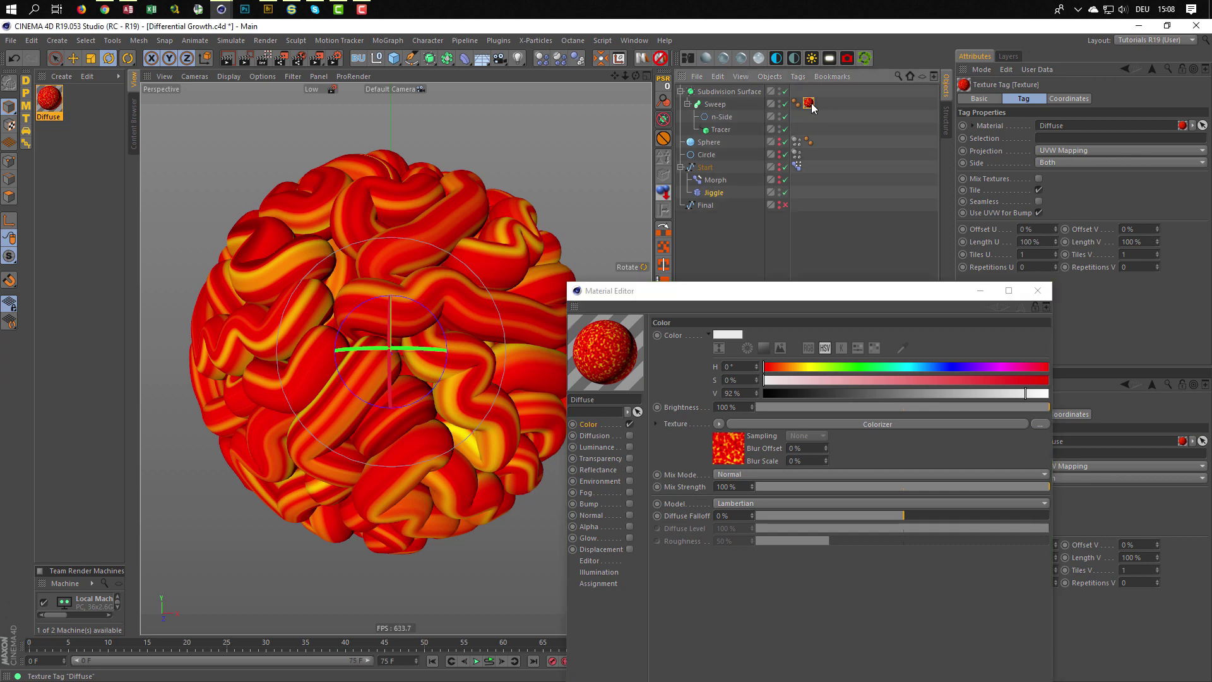
left_click(1062, 150)
left_click(1059, 159)
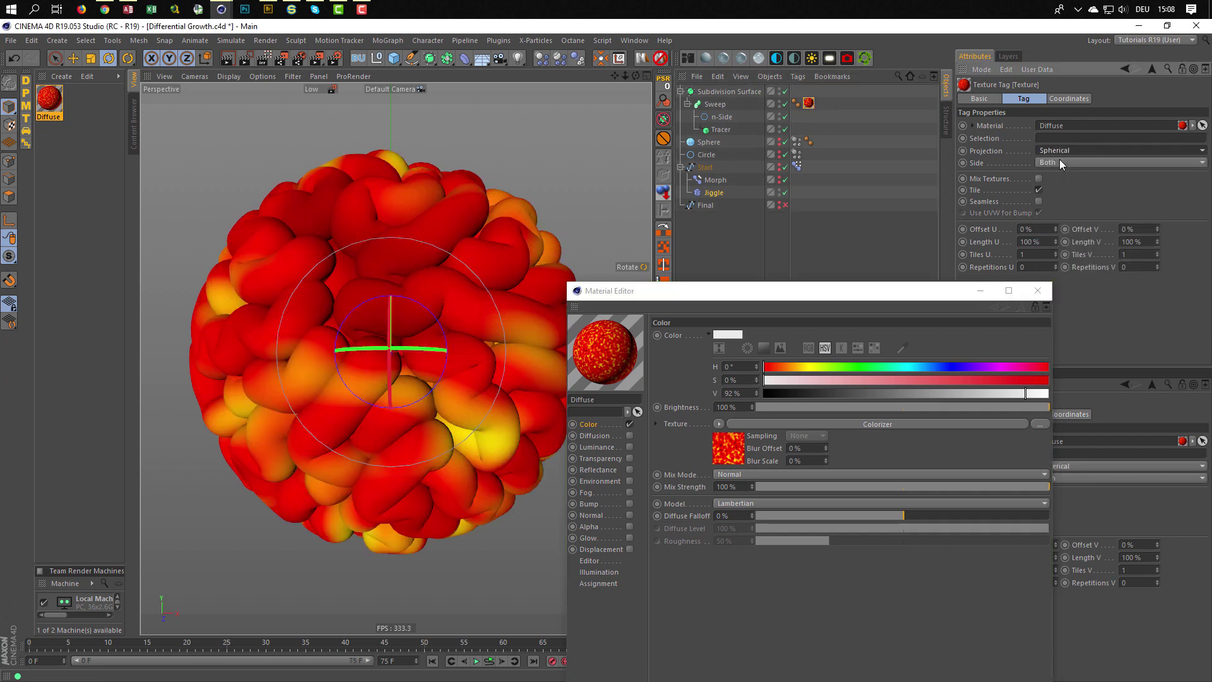
Set the global scale of the Noise inside the Colorizer to 50 %
left_click(728, 450)
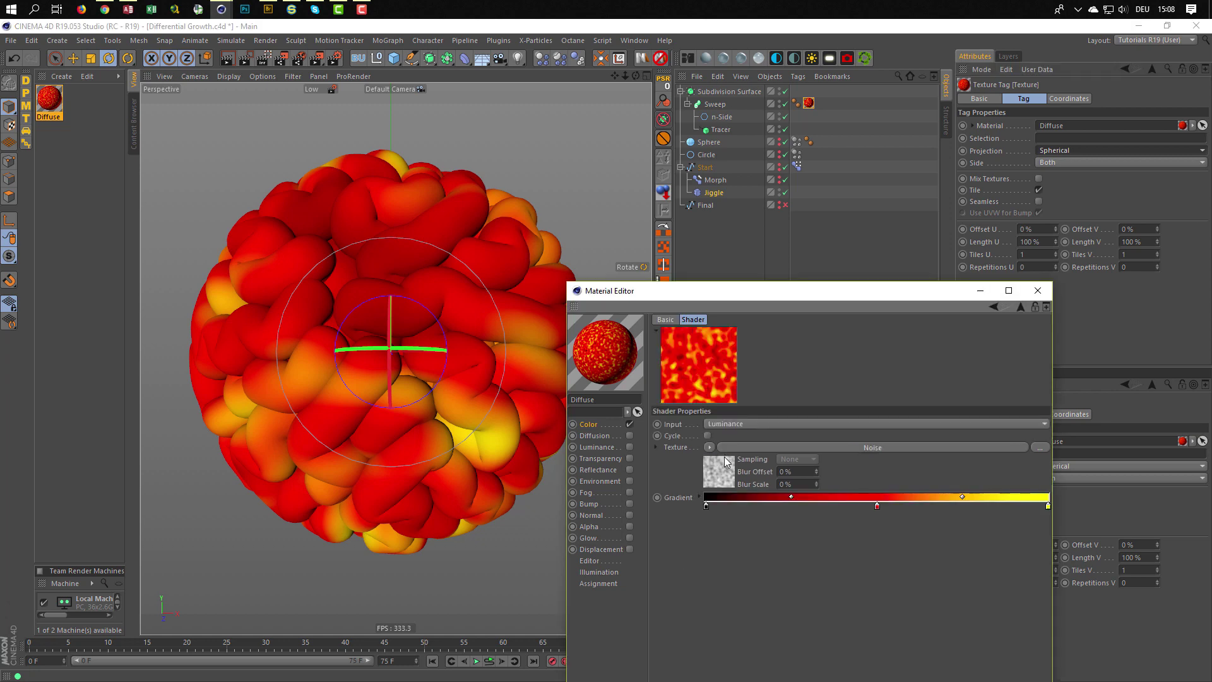
left_click(722, 481)
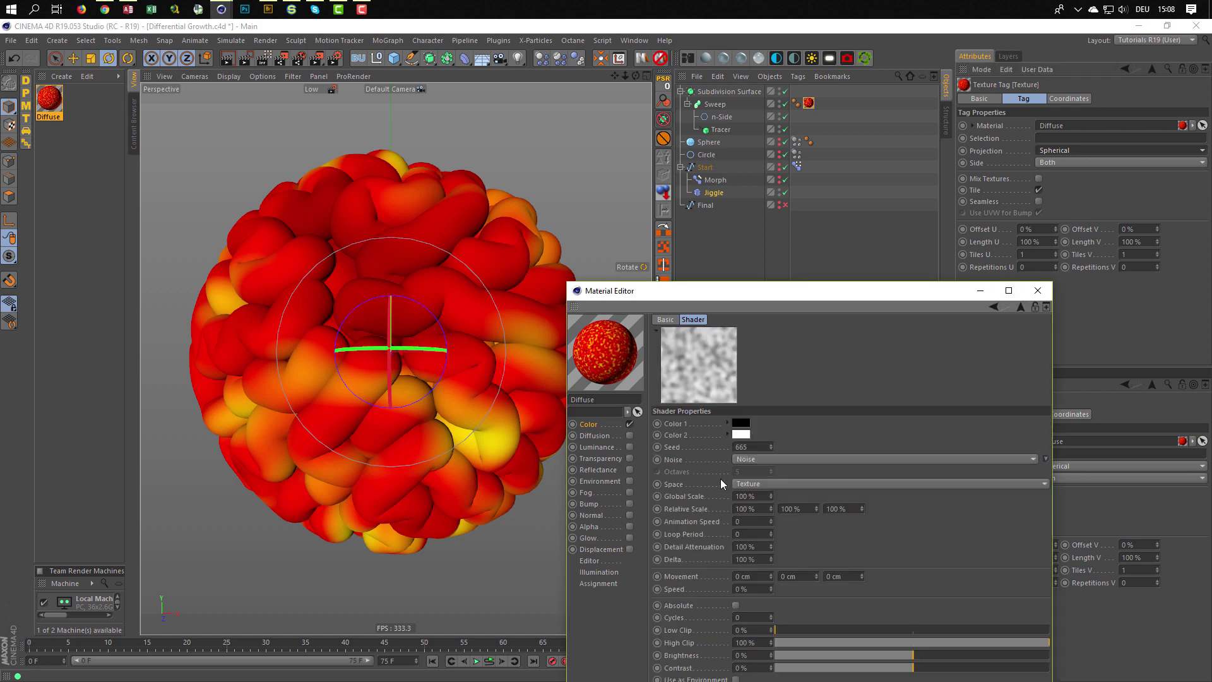
left_click(762, 496)
type("50")
key("Return")
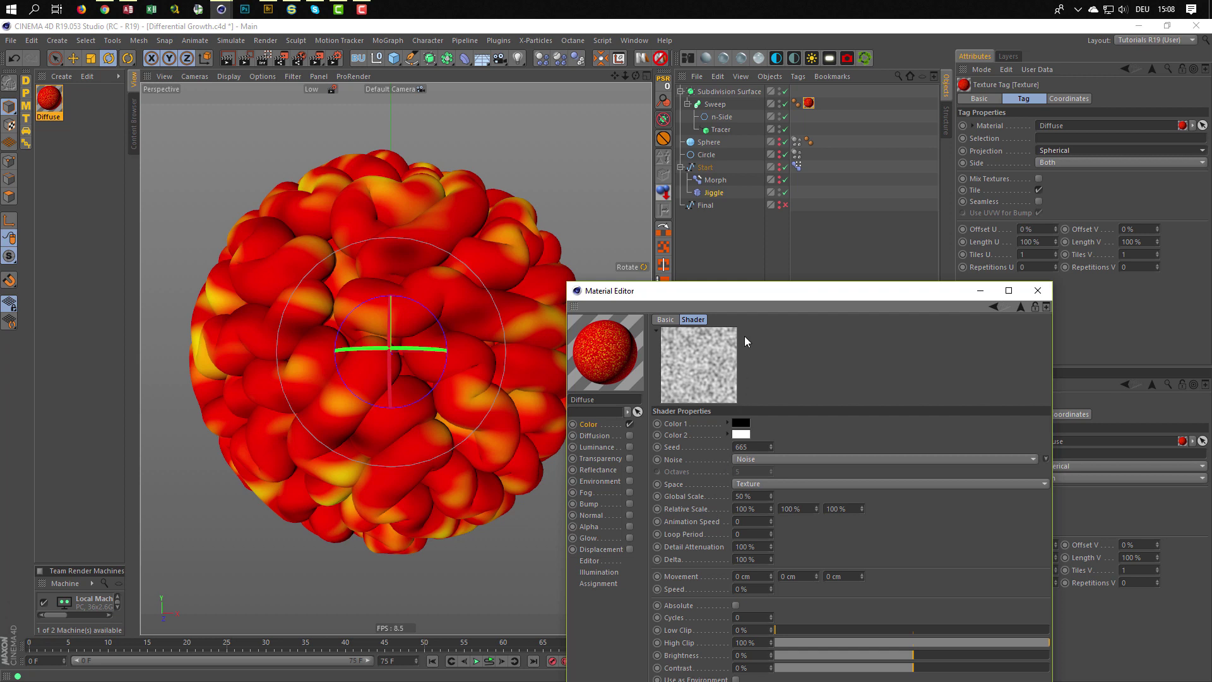
Preview the material with the Interactive Render Region, enlarged to cover the whole brain-like shape
left_click_drag(767, 294, 865, 154)
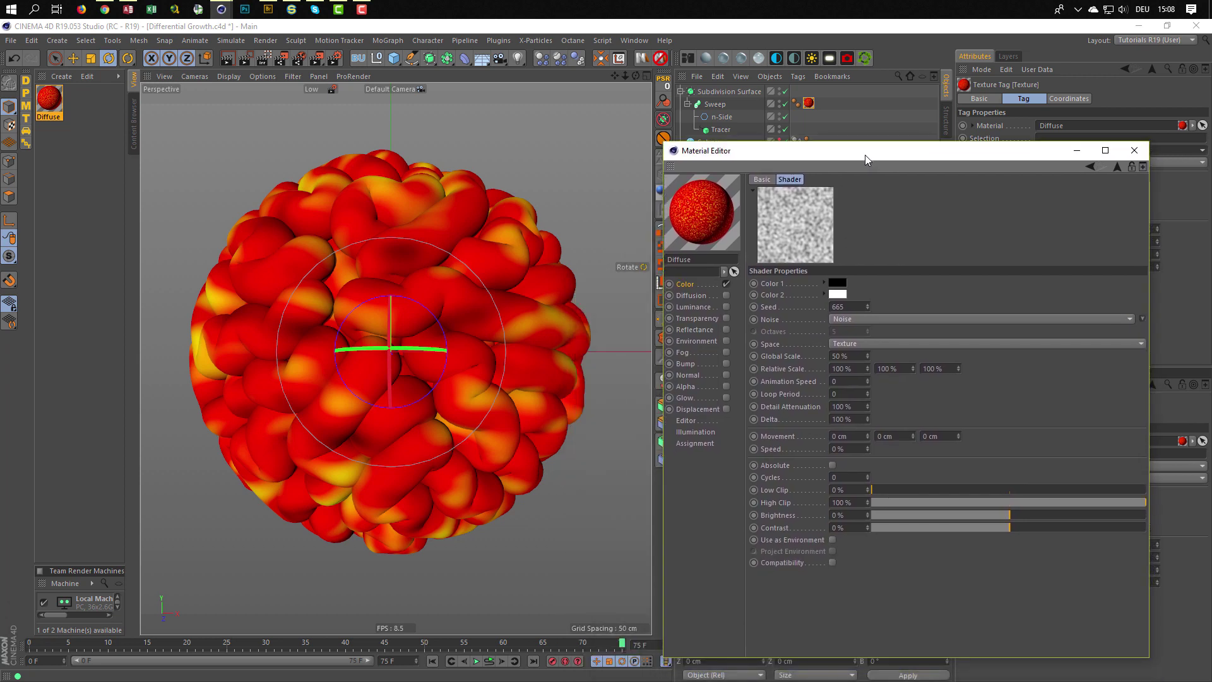
left_click(264, 58)
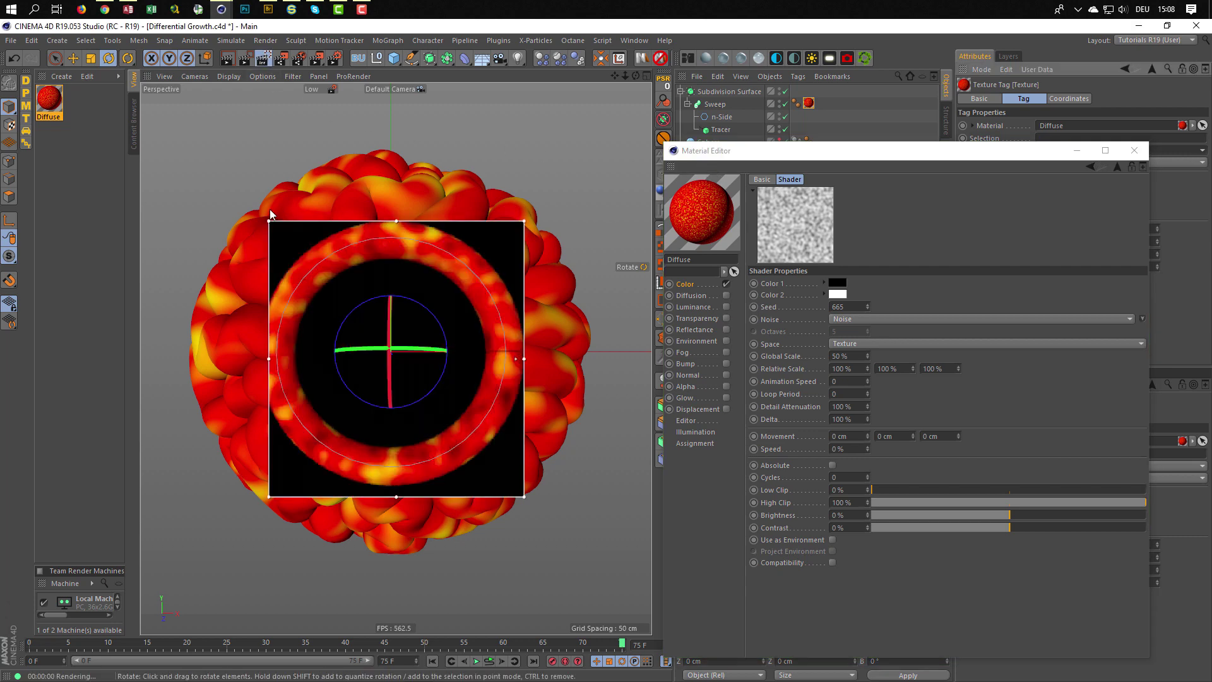
left_click_drag(268, 219, 166, 134)
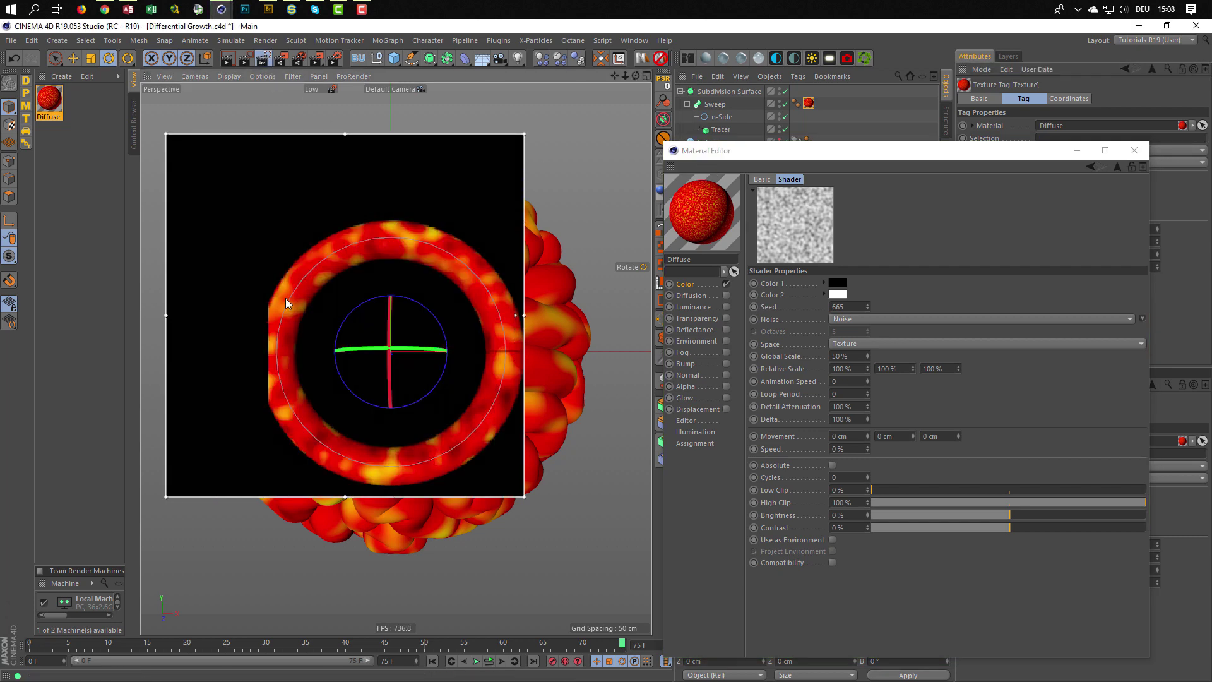
left_click_drag(524, 497, 617, 568)
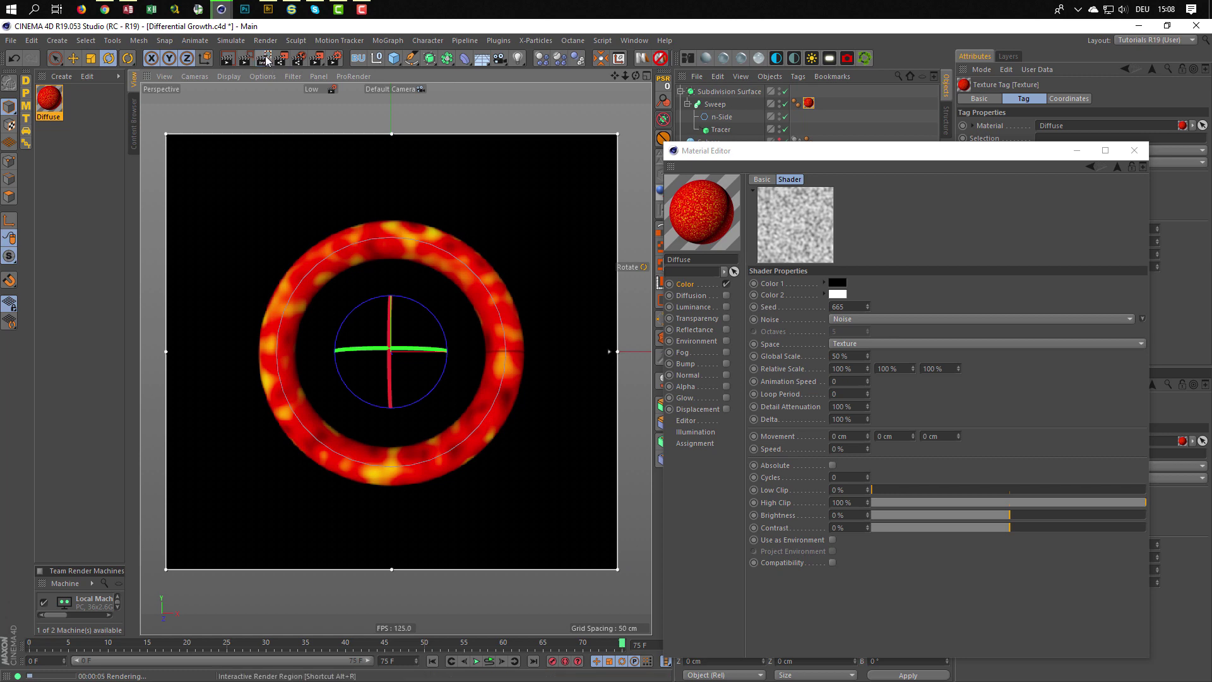
Clear the Material Editor away from the model and render the perspective view to check the material
left_click_drag(910, 157, 777, 454)
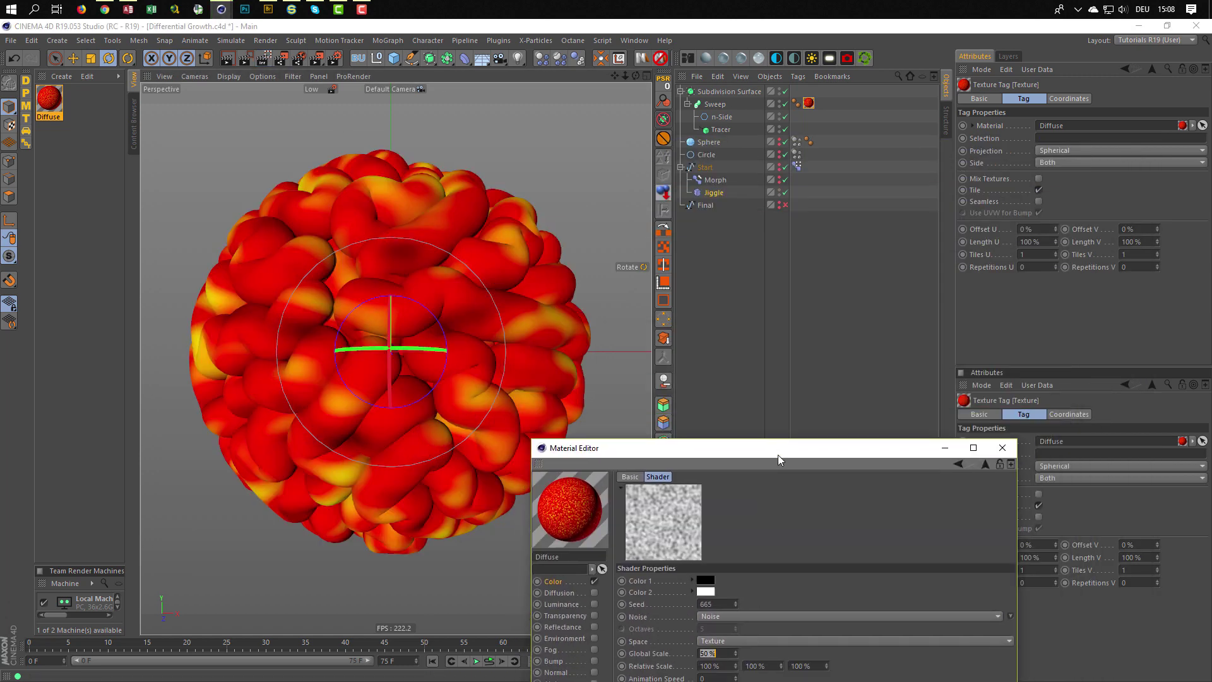
left_click_drag(777, 454, 898, 246)
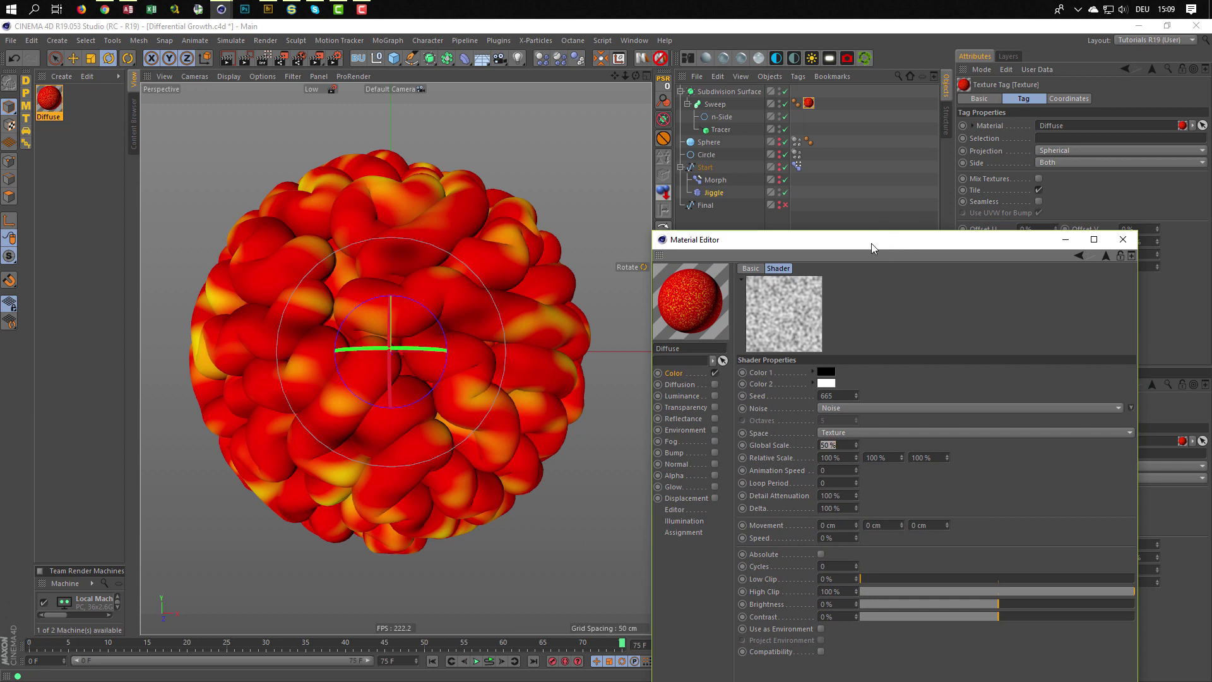
key("ctrl+r")
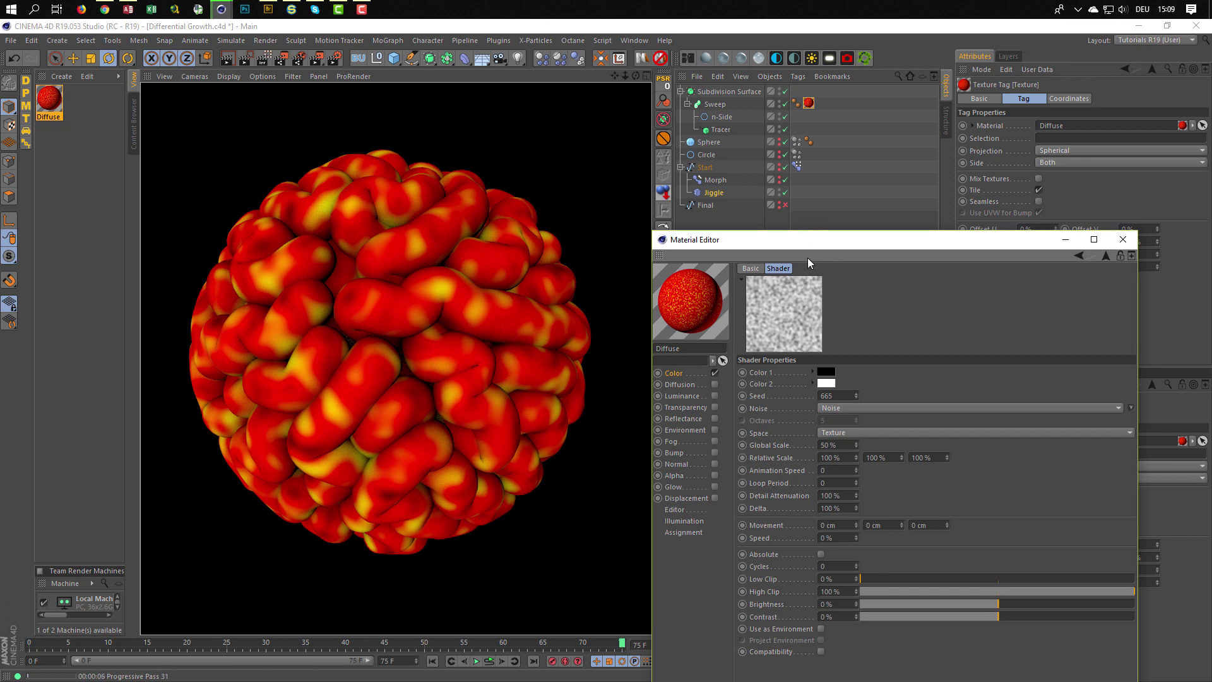
Enable the Diffuse material's Reflectance channel and hide its Diffuse layer so only the Glossy layer is active
left_click_drag(812, 244, 779, 126)
left_click(683, 299)
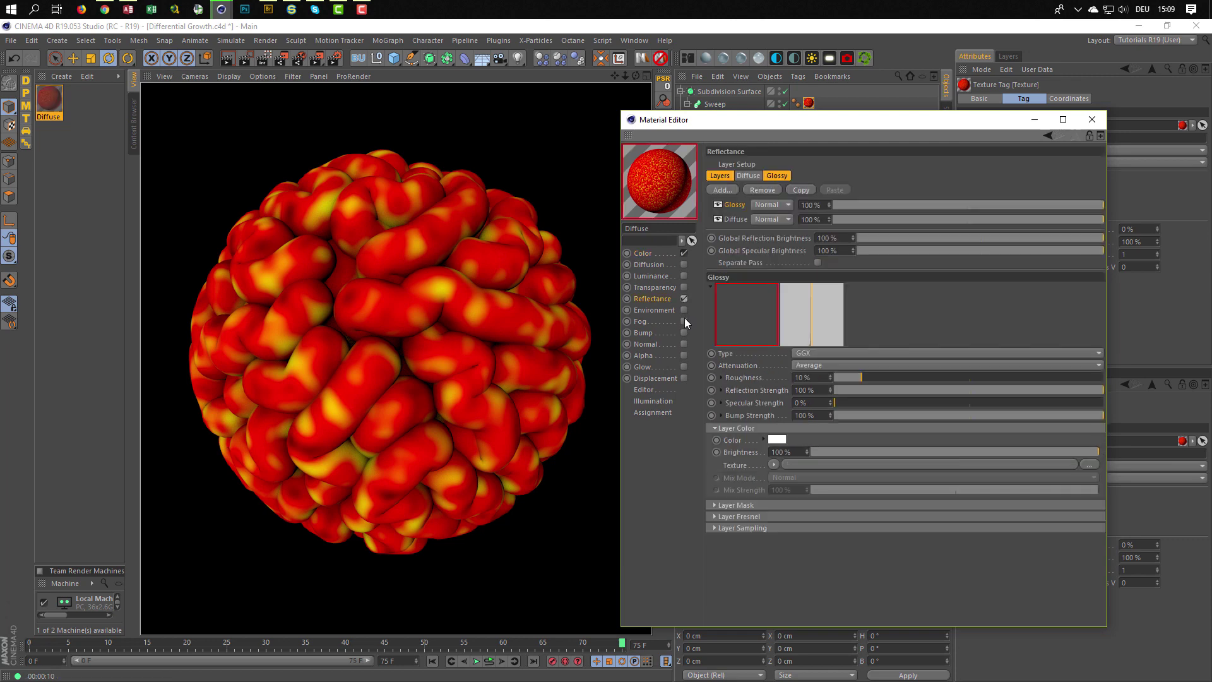
left_click(719, 219)
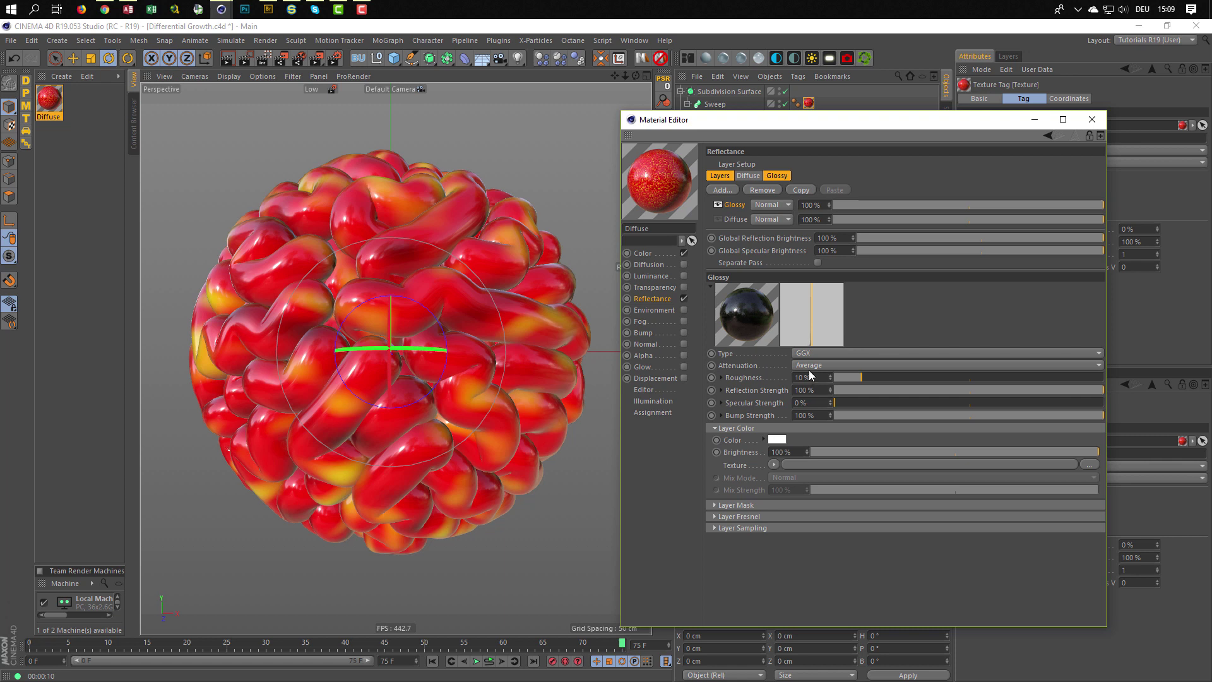
Copy the Noise texture from inside the Colorizer of the material's Color channel
left_click(655, 254)
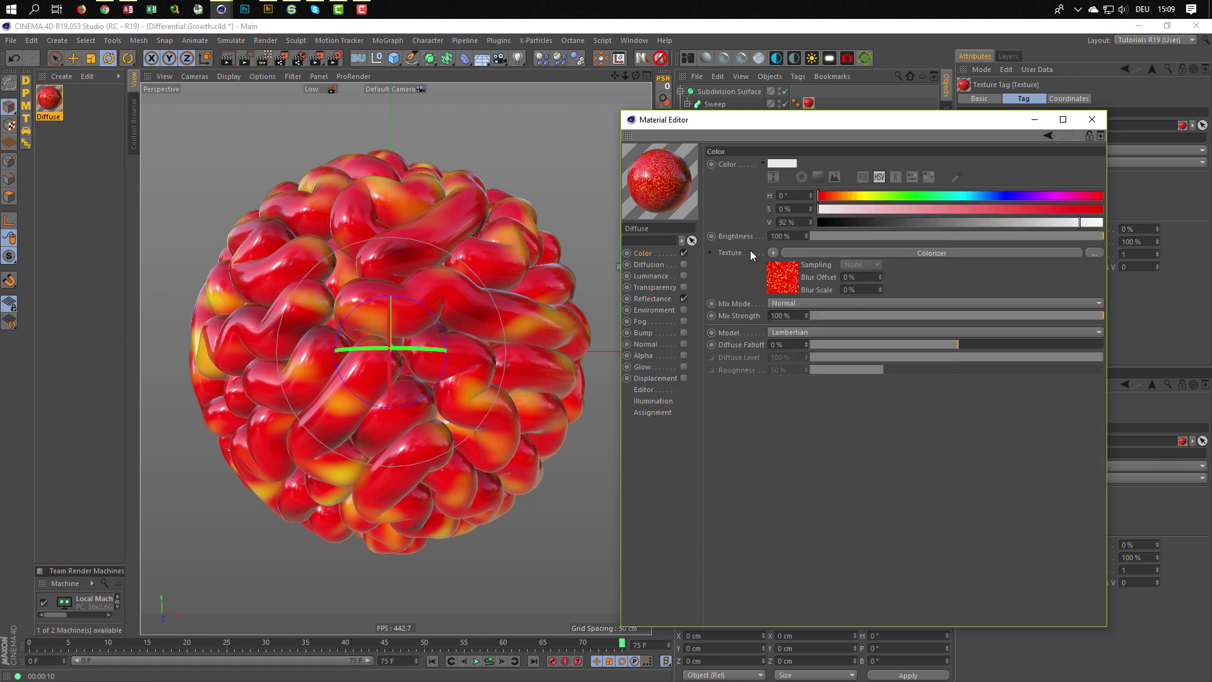
left_click(773, 253)
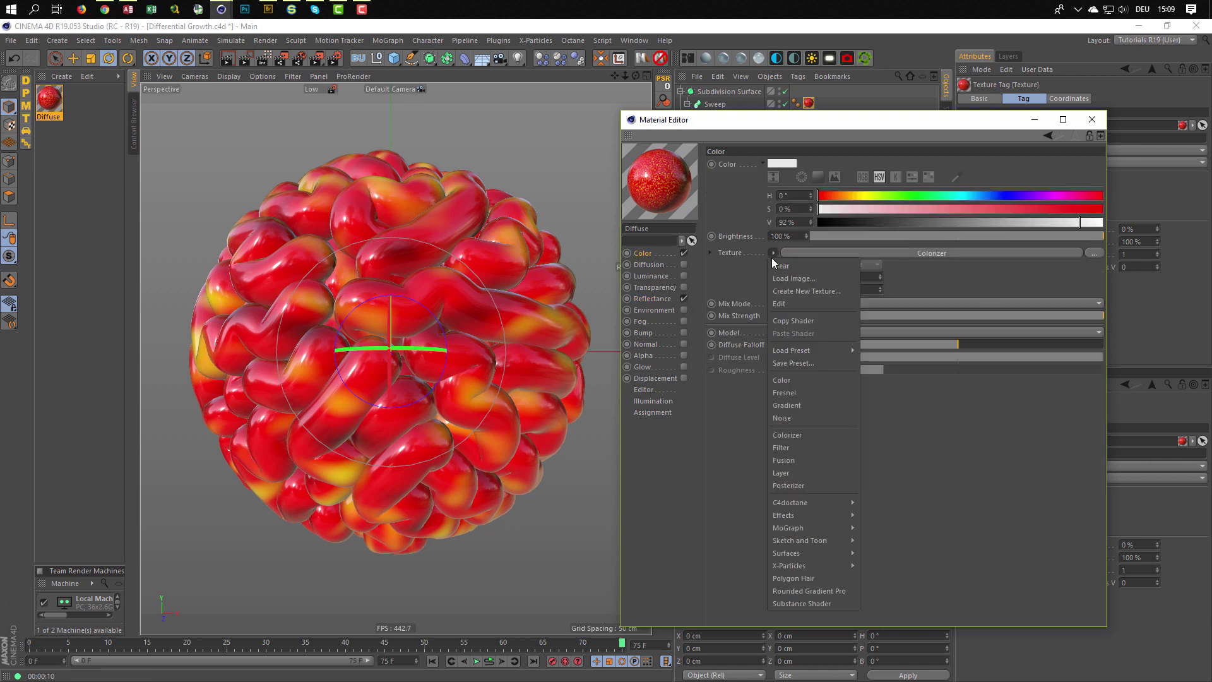
left_click(732, 251)
left_click(794, 280)
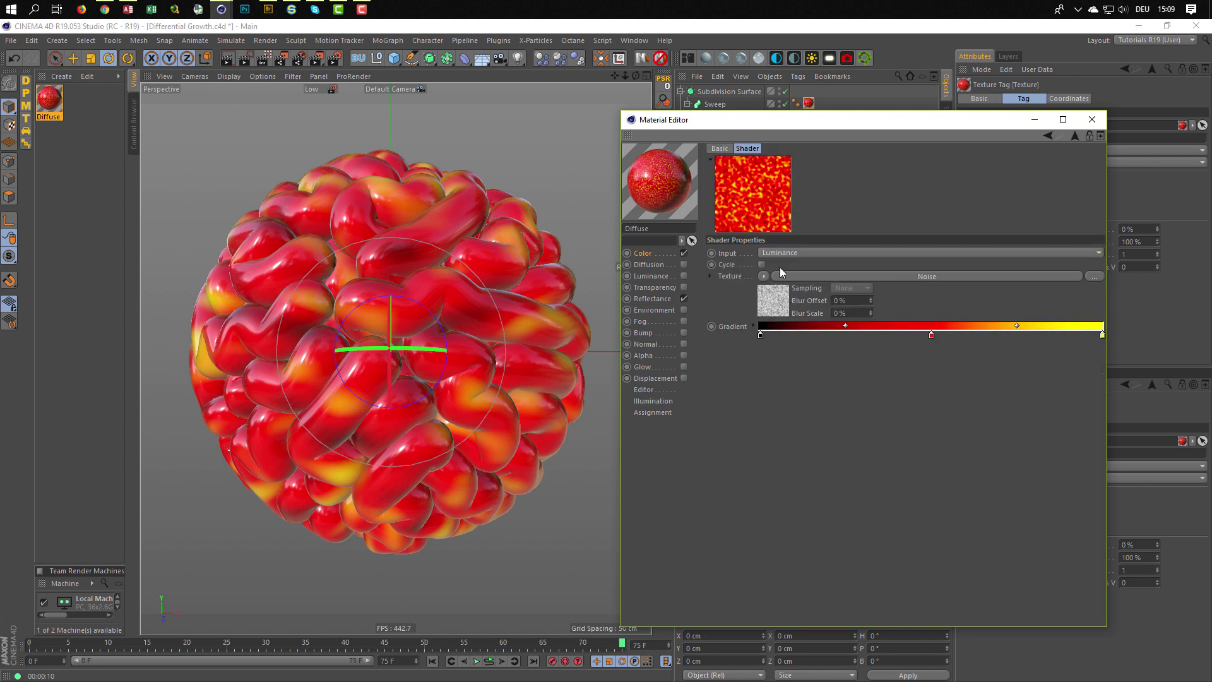
right_click(730, 276)
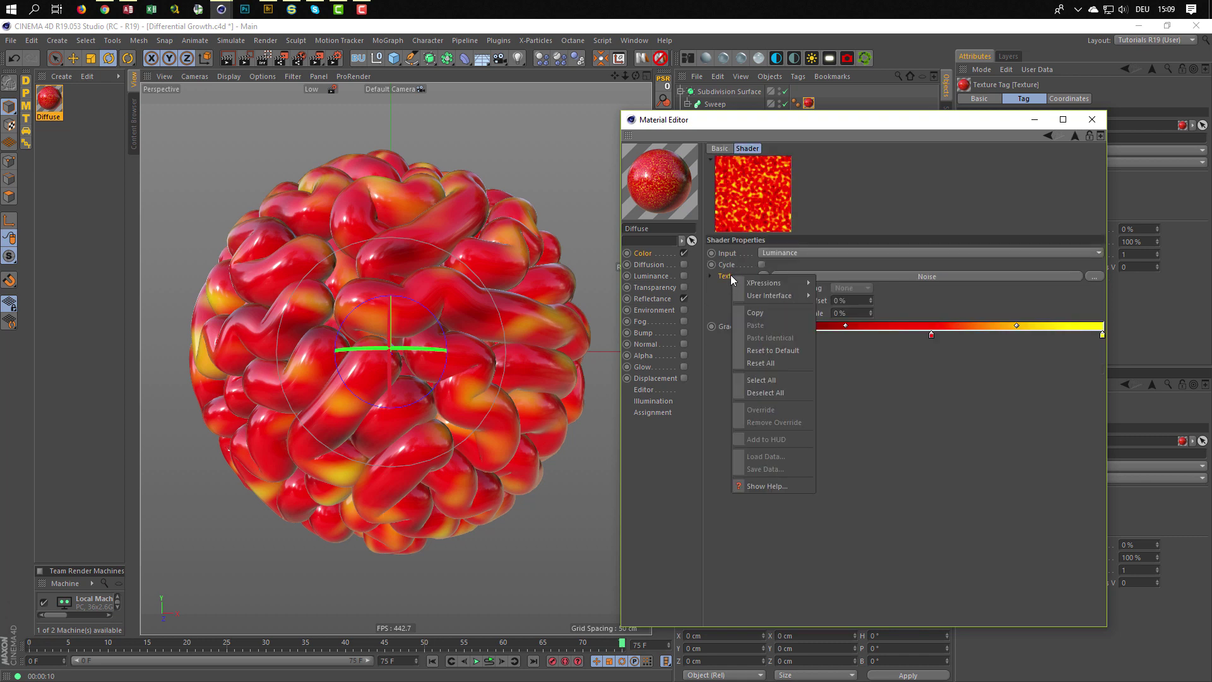
left_click(763, 311)
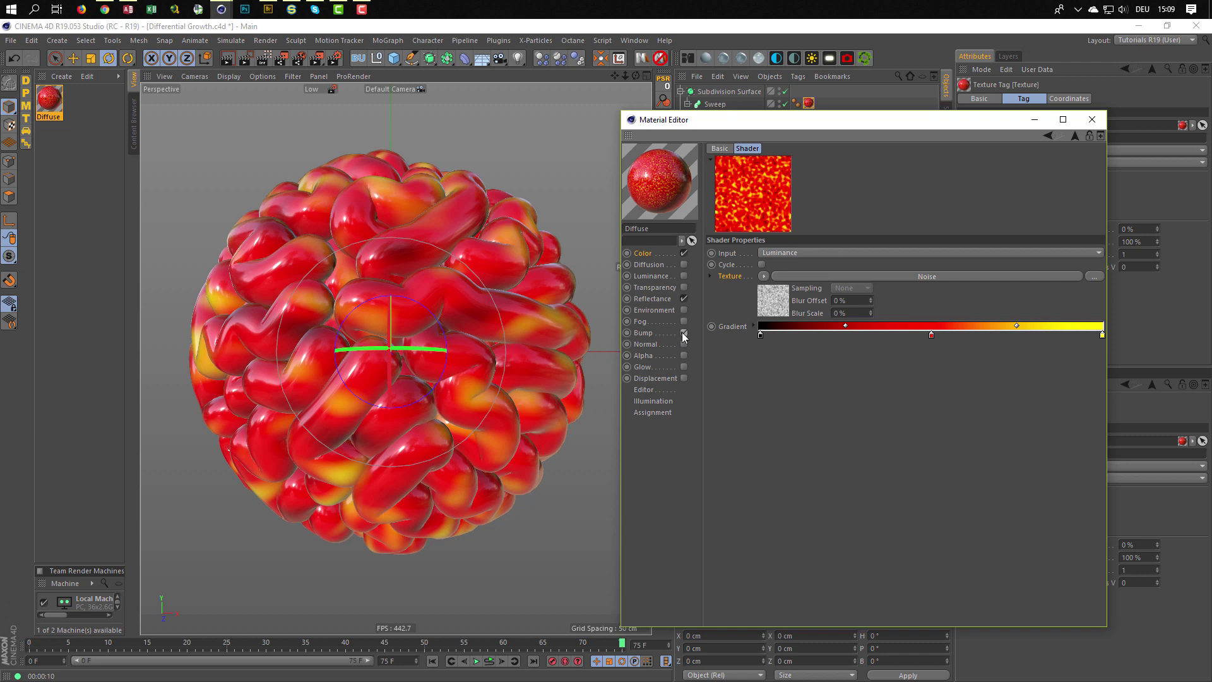
Enable the material's Bump channel and paste the copied Noise as its texture
left_click(683, 332)
right_click(726, 219)
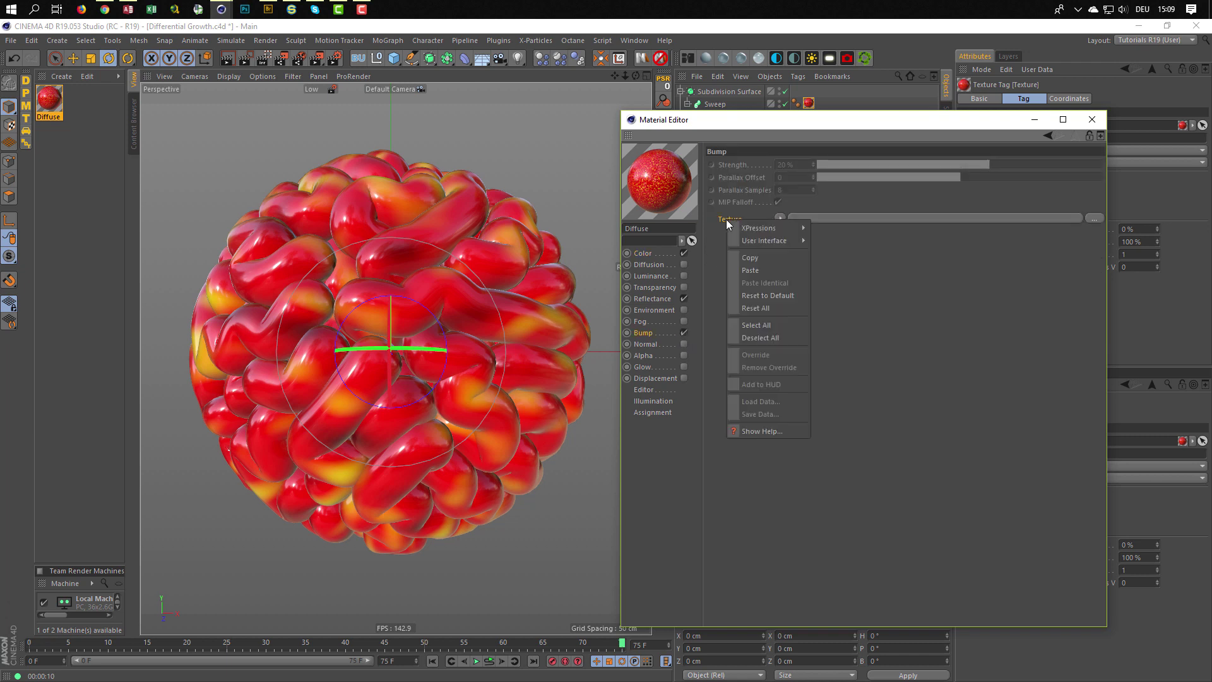
left_click(756, 273)
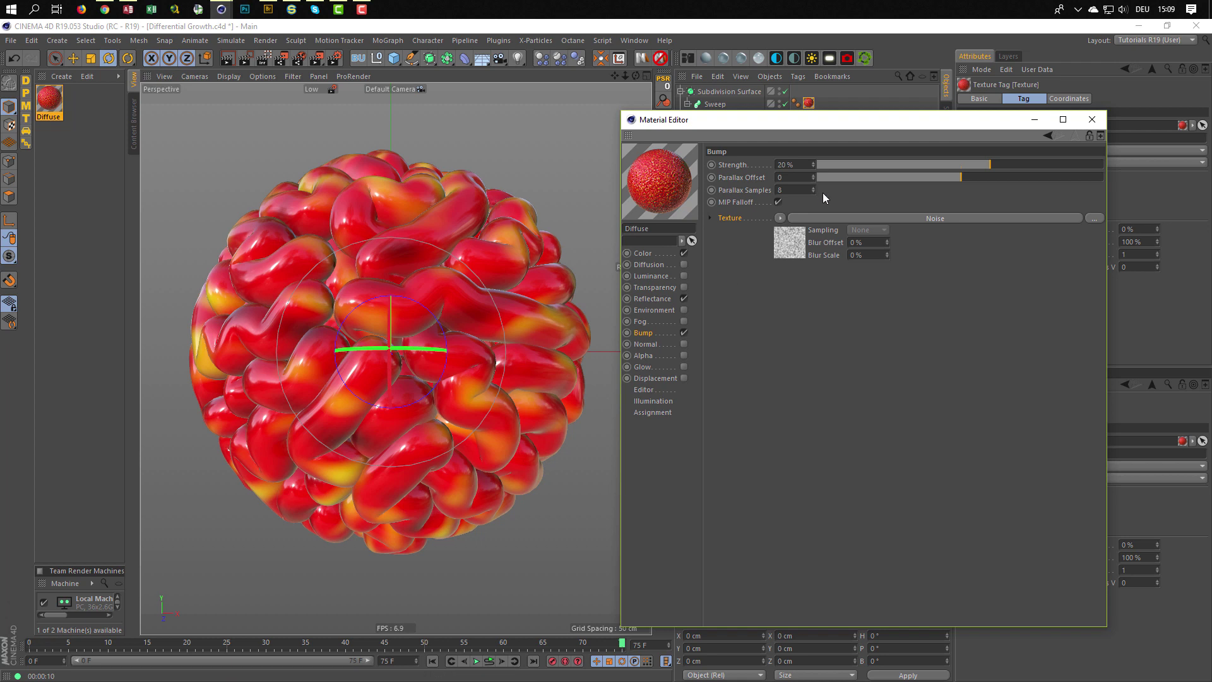
Try a bump strength of 59 % in a test render and reduce the strength to 26 %
mouse_move(988, 166)
left_mouse_down()
mouse_move(1063, 165)
mouse_move(1045, 165)
left_mouse_up()
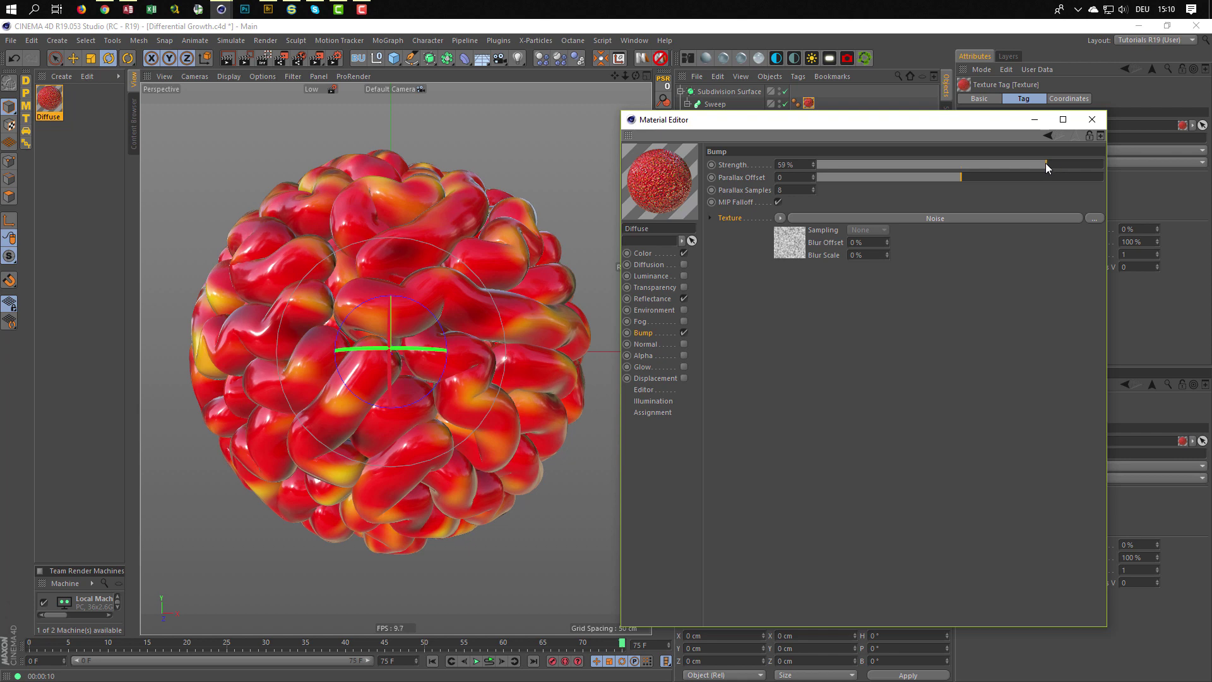
key("ctrl+r")
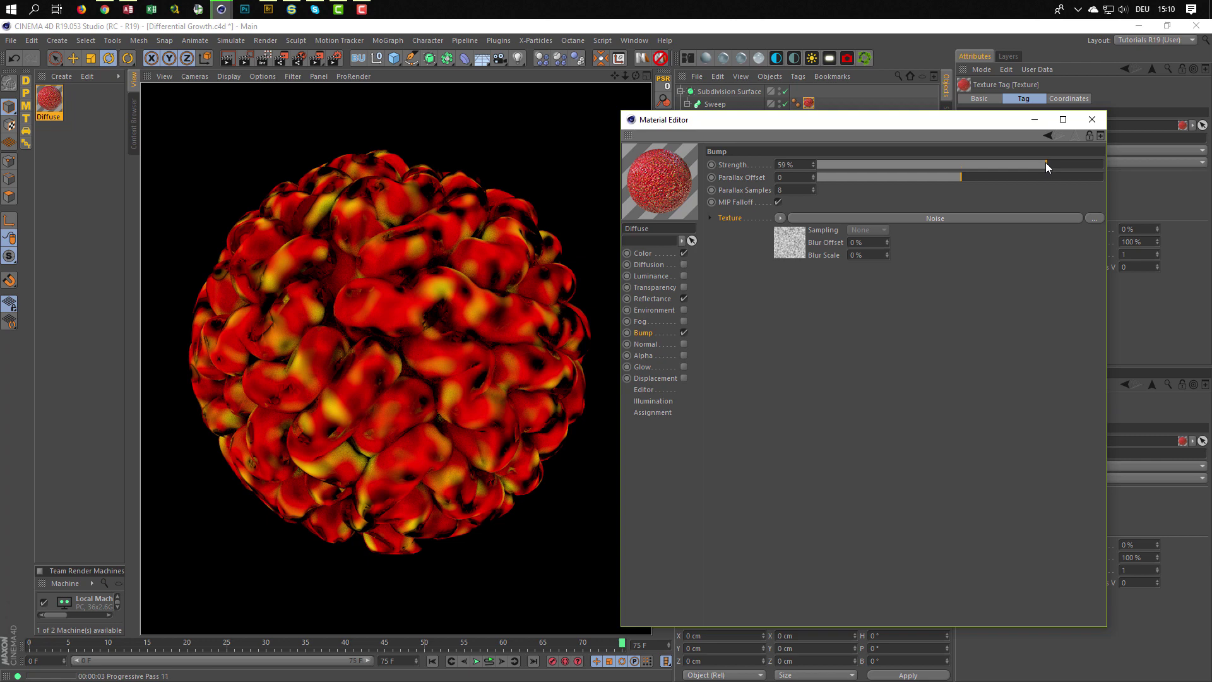
left_click_drag(1038, 165, 998, 164)
Add the Nikomedias Scene Rig Ultimate to the scene and select it, with the Material Editor moved clear of the object list
left_click_drag(985, 118, 884, 371)
left_click(650, 103)
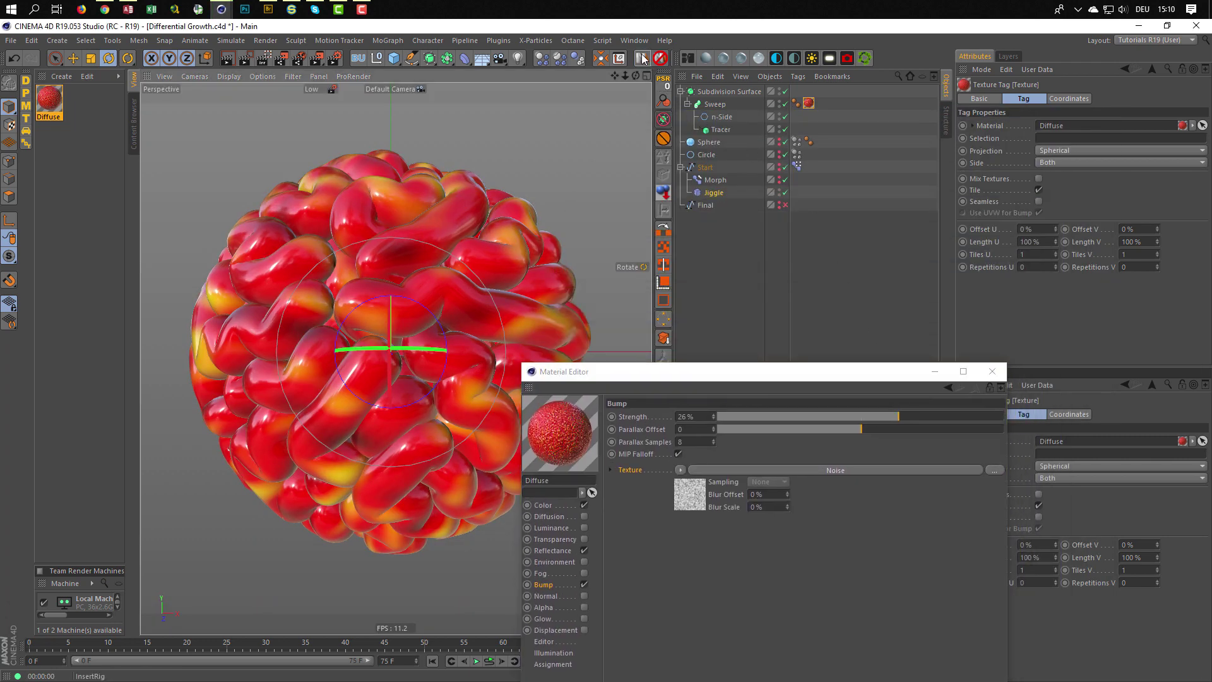
left_click(726, 92)
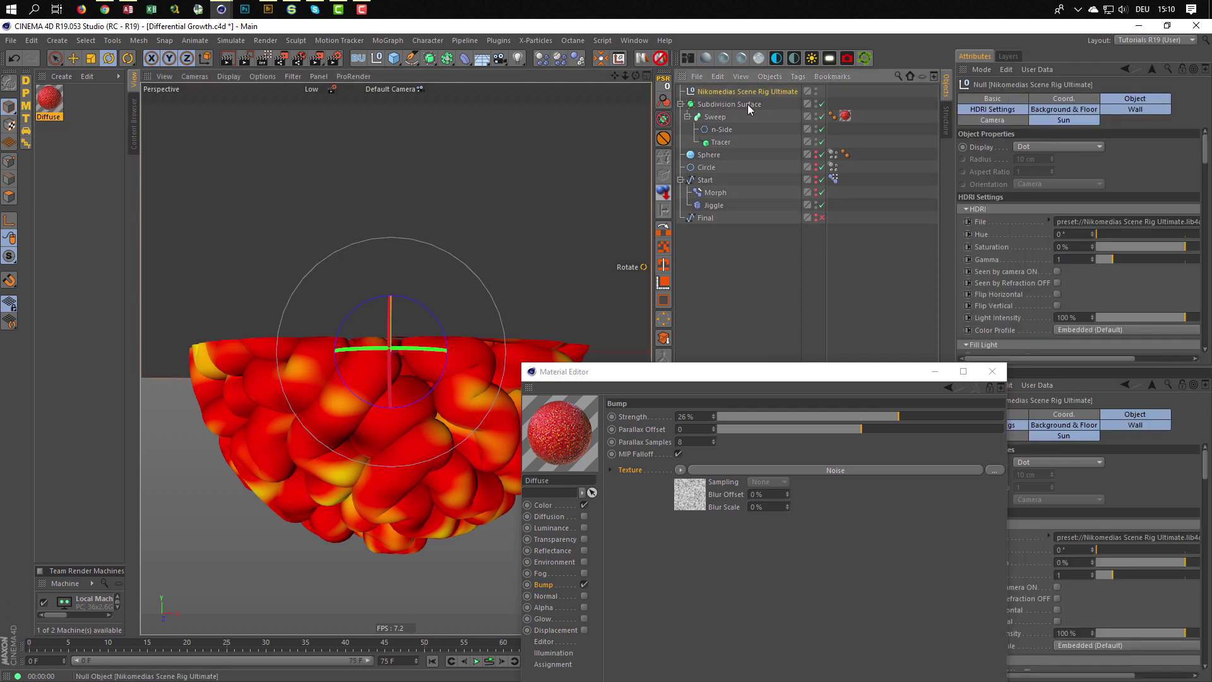
Turn off Floor On and Floor Seen in Editor in the scene rig's Background & Floor settings
left_click(1080, 111)
scroll(1191, 296, "down", 10)
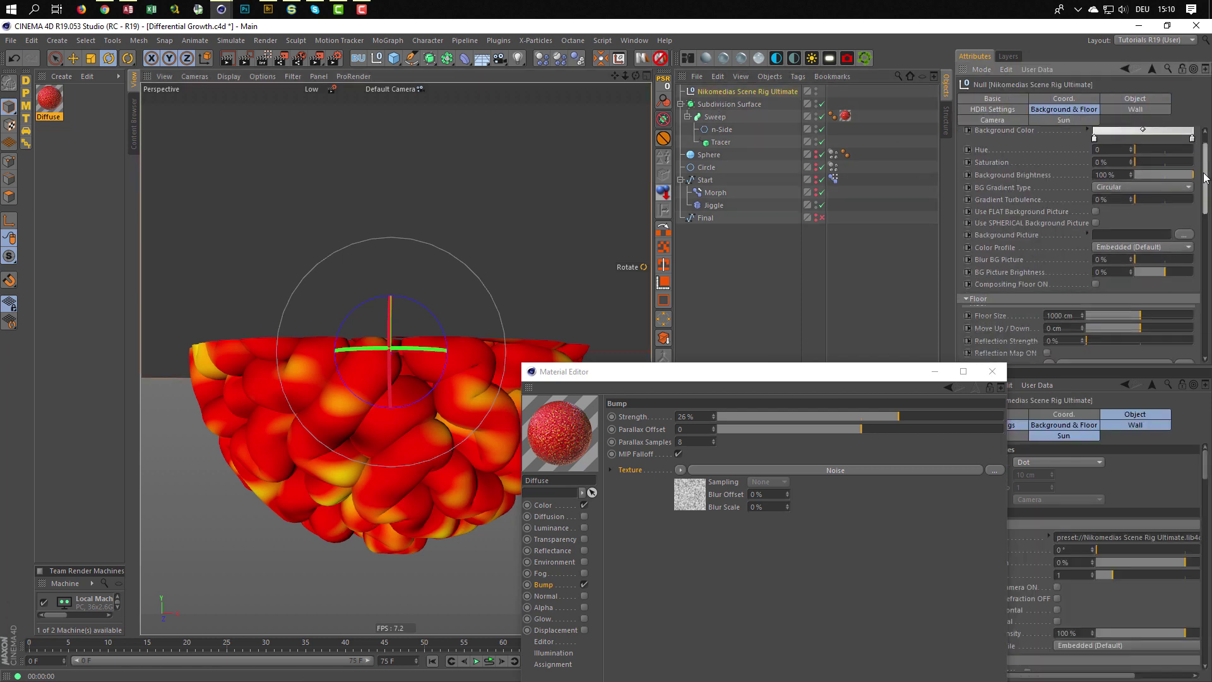
scroll(1191, 295, "down", 4)
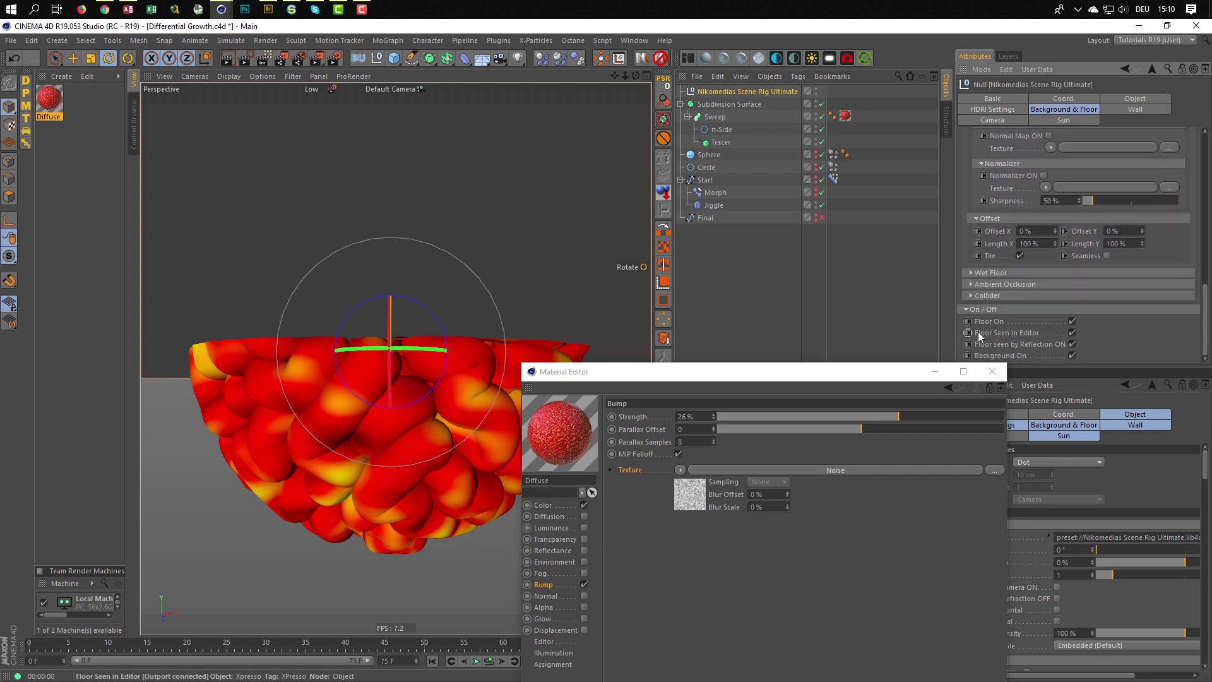
left_click(1071, 333)
left_click(1071, 322)
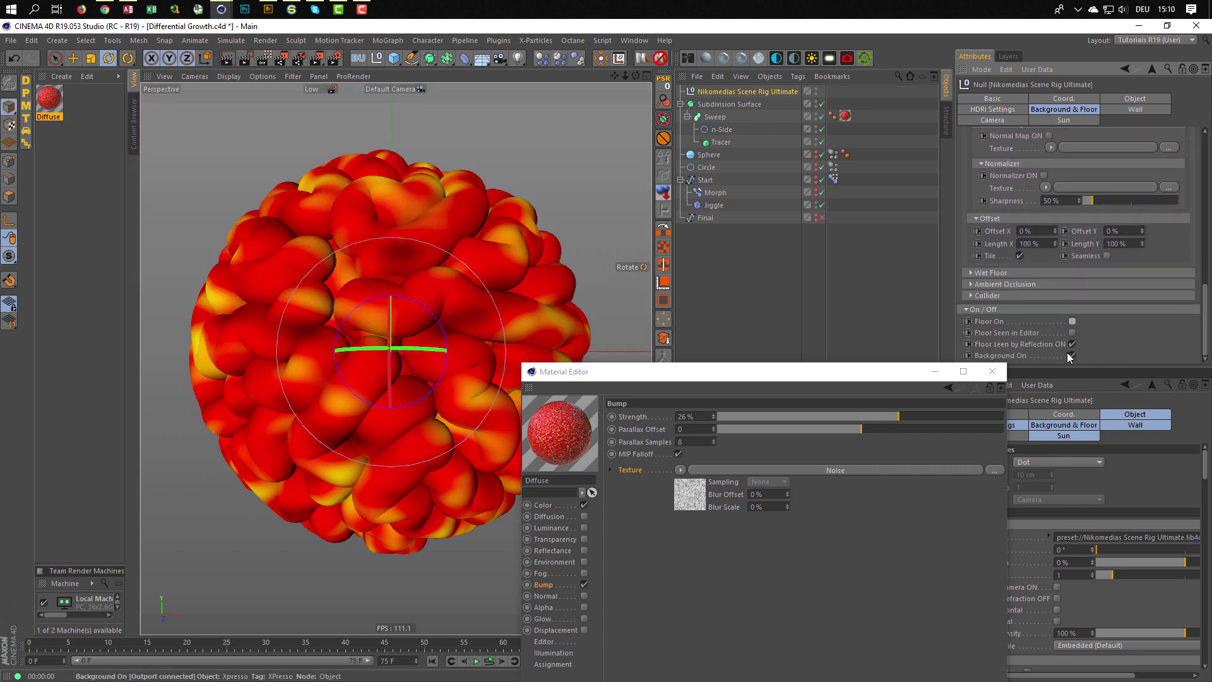
Remove the black knot from the Color channel's Colorizer gradient and replace the gradient with the Heat 1 preset
left_click_drag(847, 378, 1001, 236)
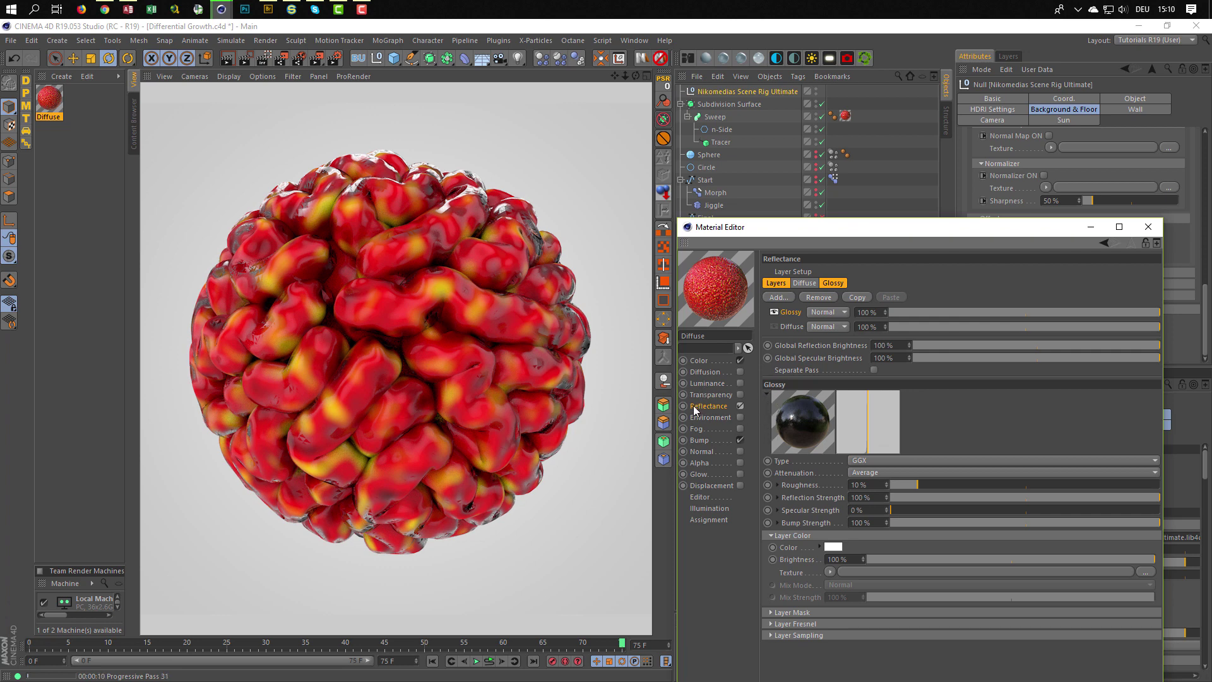
left_click(731, 365)
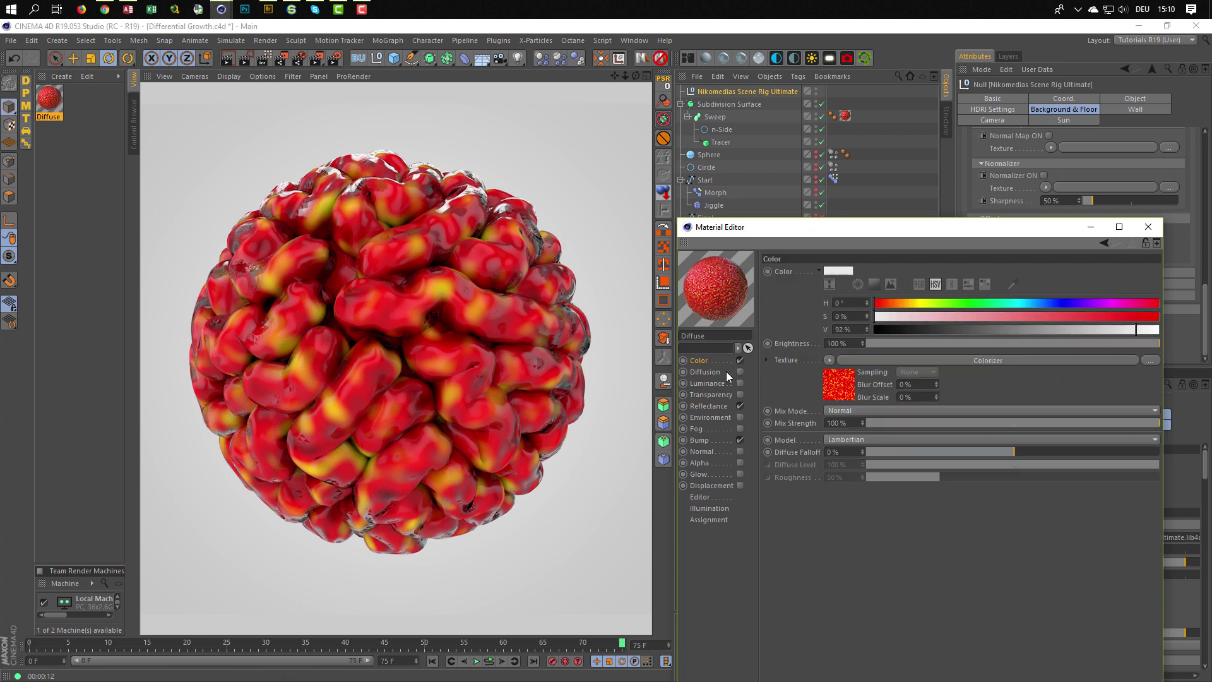
left_click(836, 388)
left_click_drag(817, 443, 811, 460)
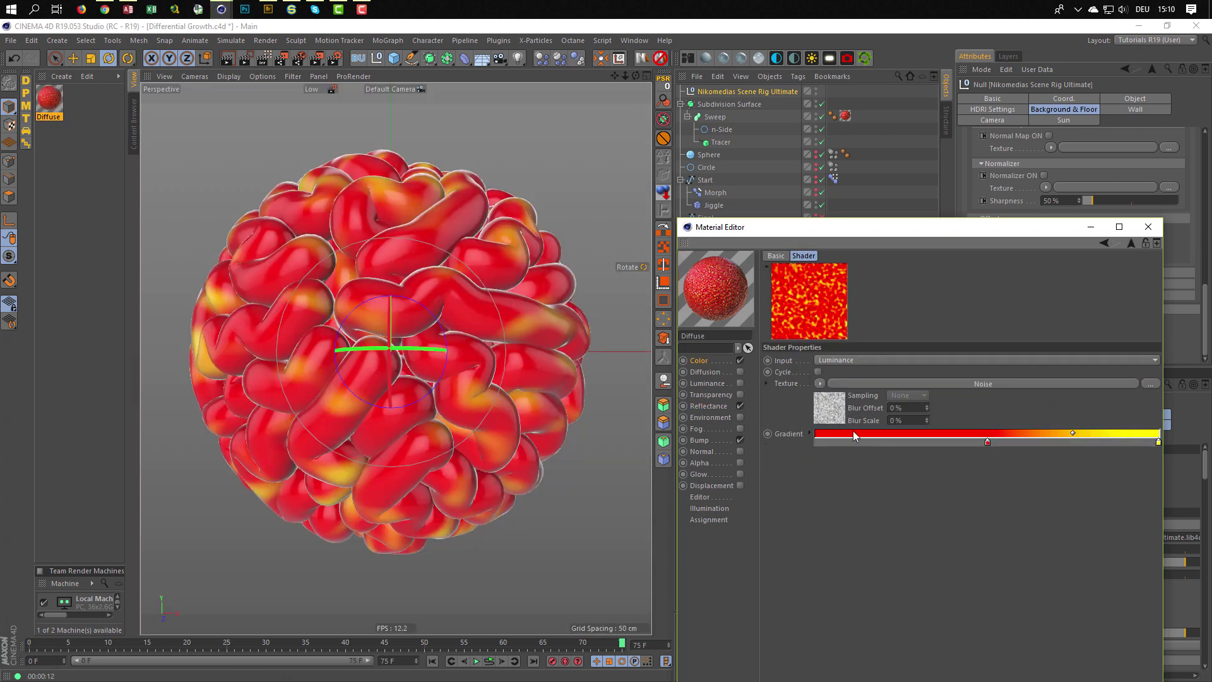
left_click(809, 433)
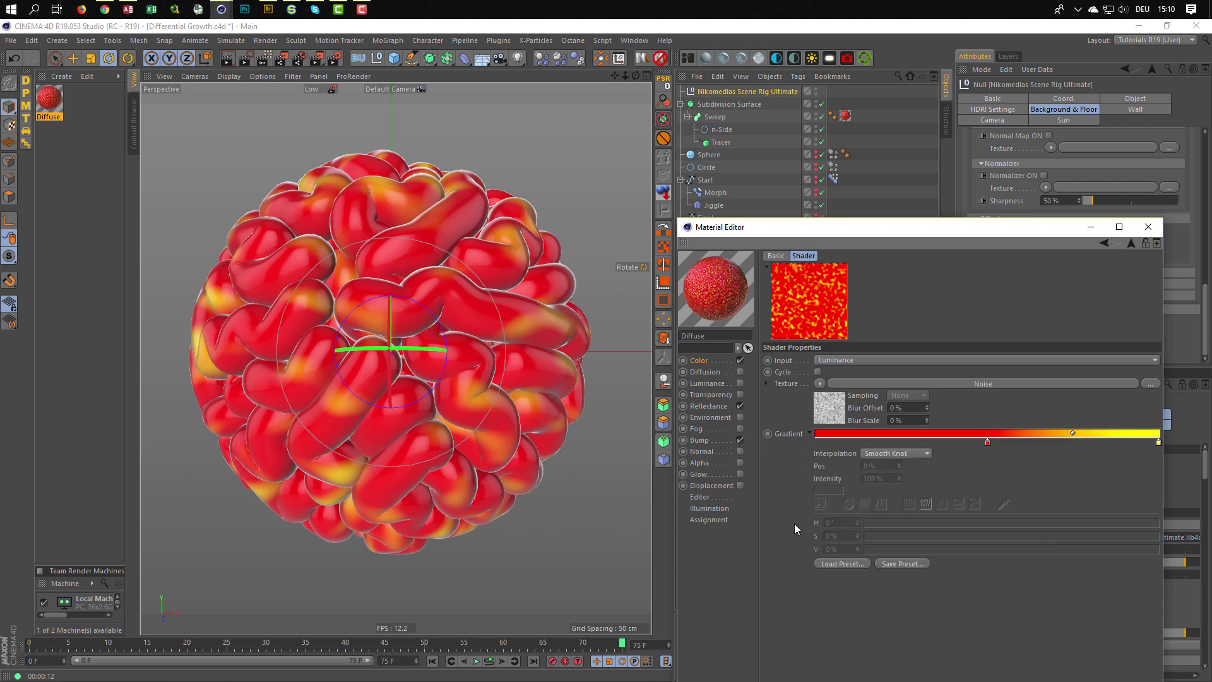
left_click(829, 563)
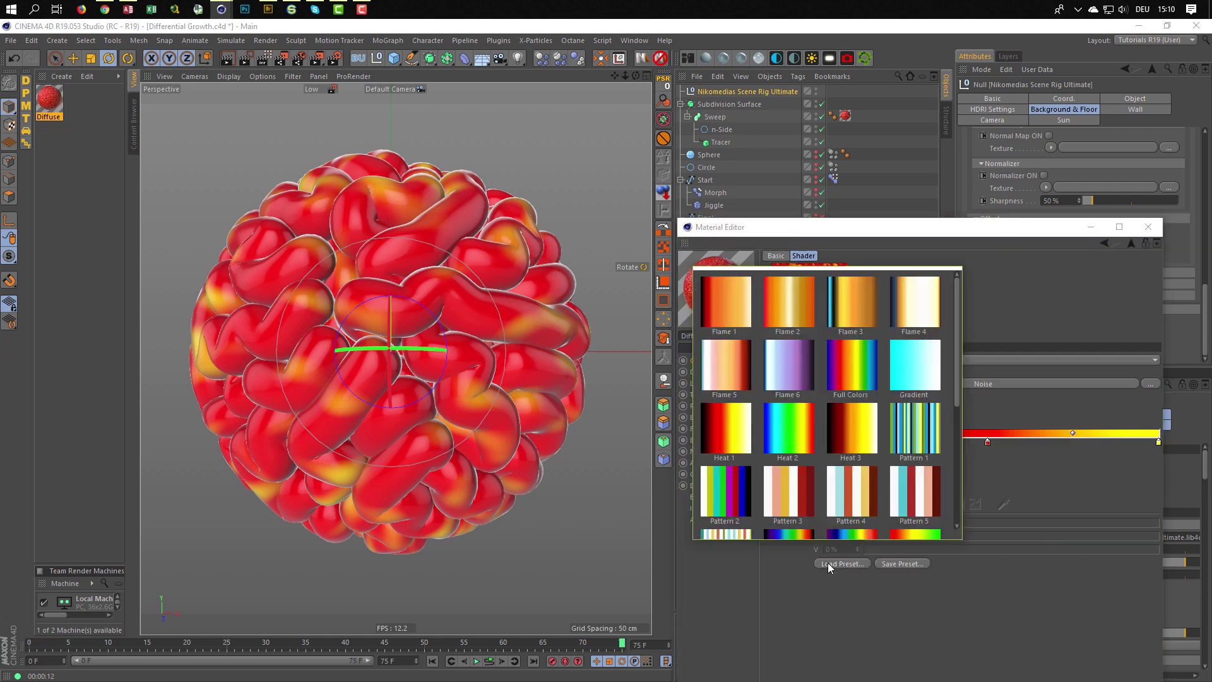
left_click(731, 426)
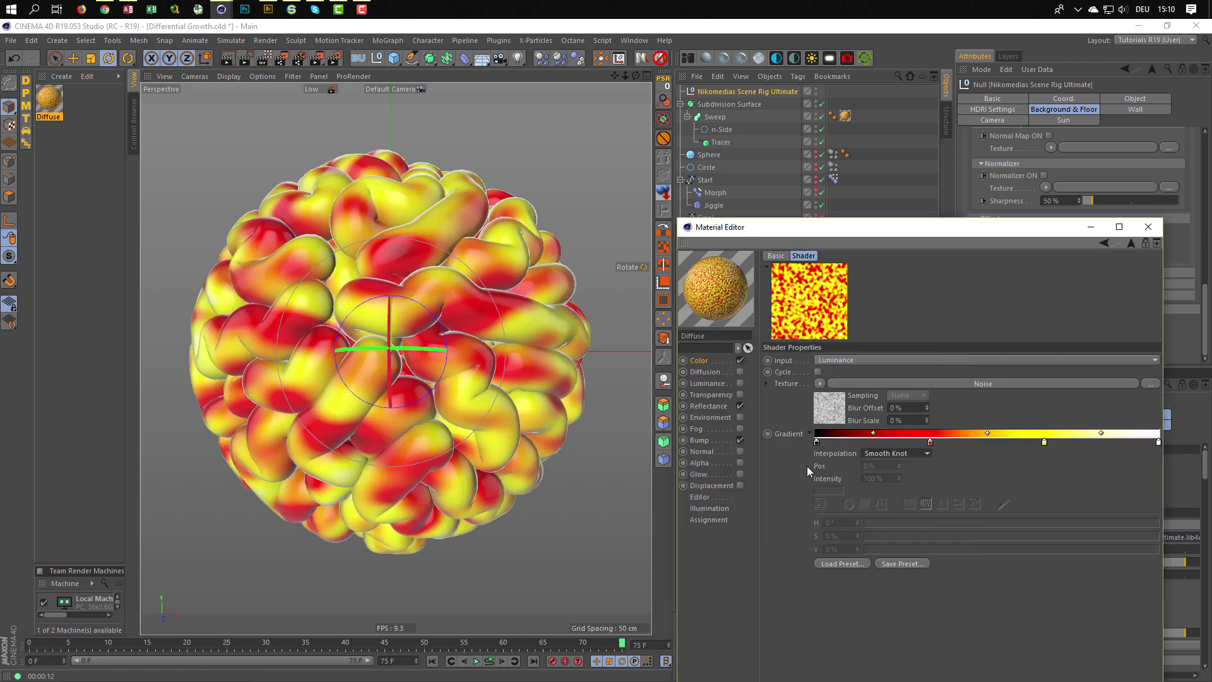
Delete the black and white end knots from the Heat 1 gradient
left_click(817, 442)
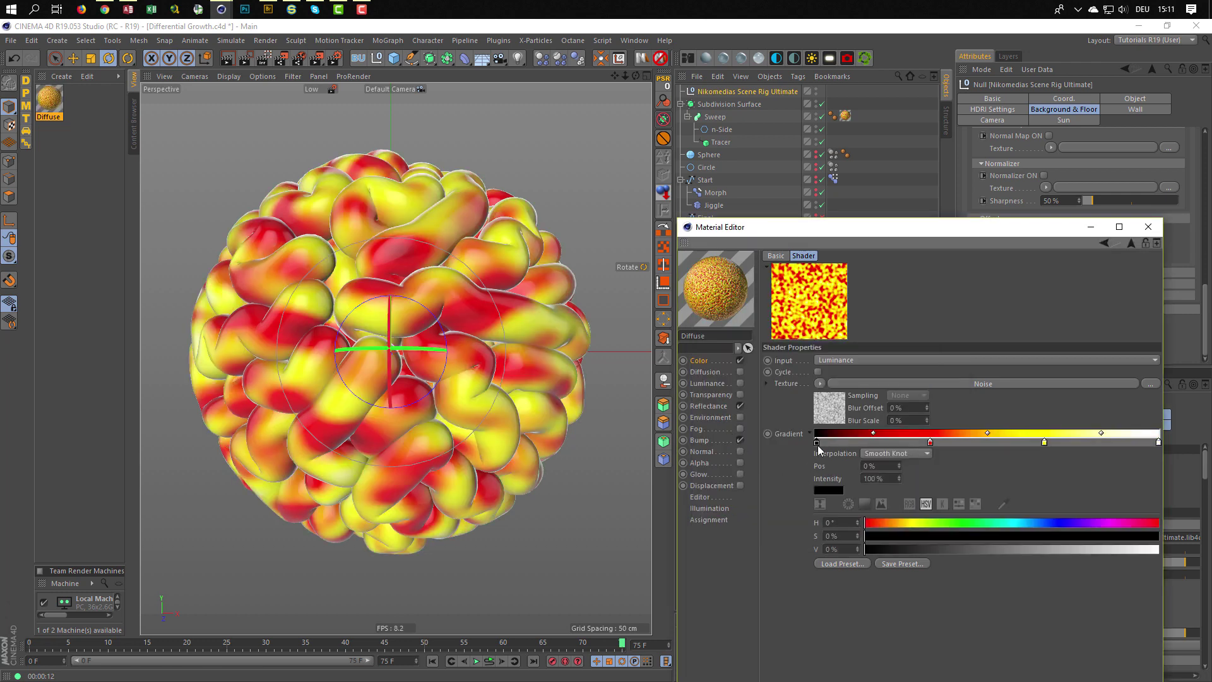
left_click_drag(817, 444, 812, 460)
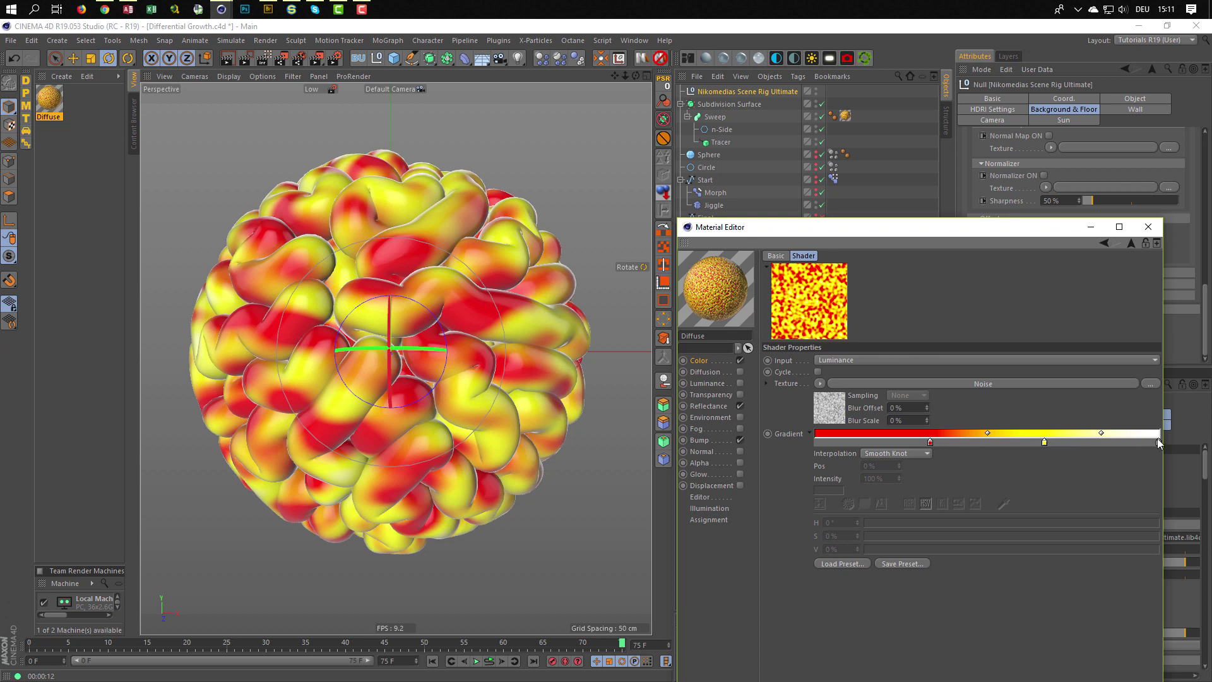
left_click_drag(1159, 443, 1156, 463)
Duplicate the red knot to the gradient's start, darken the copy to a value of 36 %, and distribute the knots evenly
left_click_drag(930, 441, 816, 445, "ctrl")
left_click_drag(1010, 549, 971, 549)
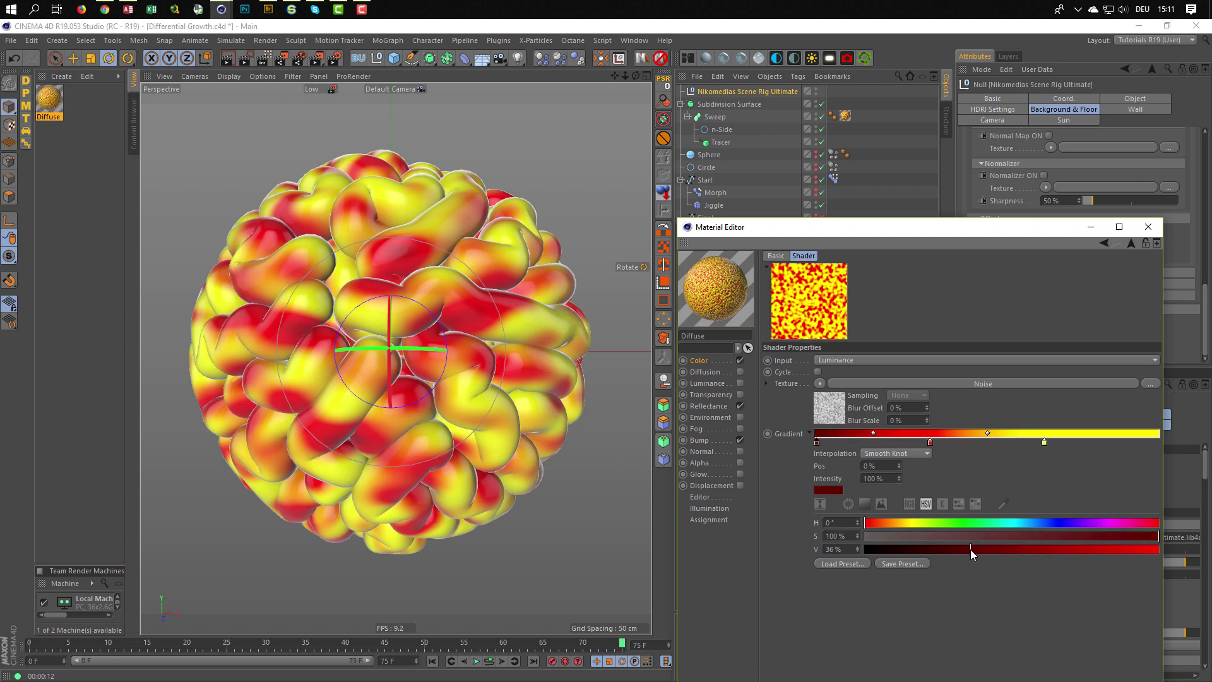
right_click(961, 441)
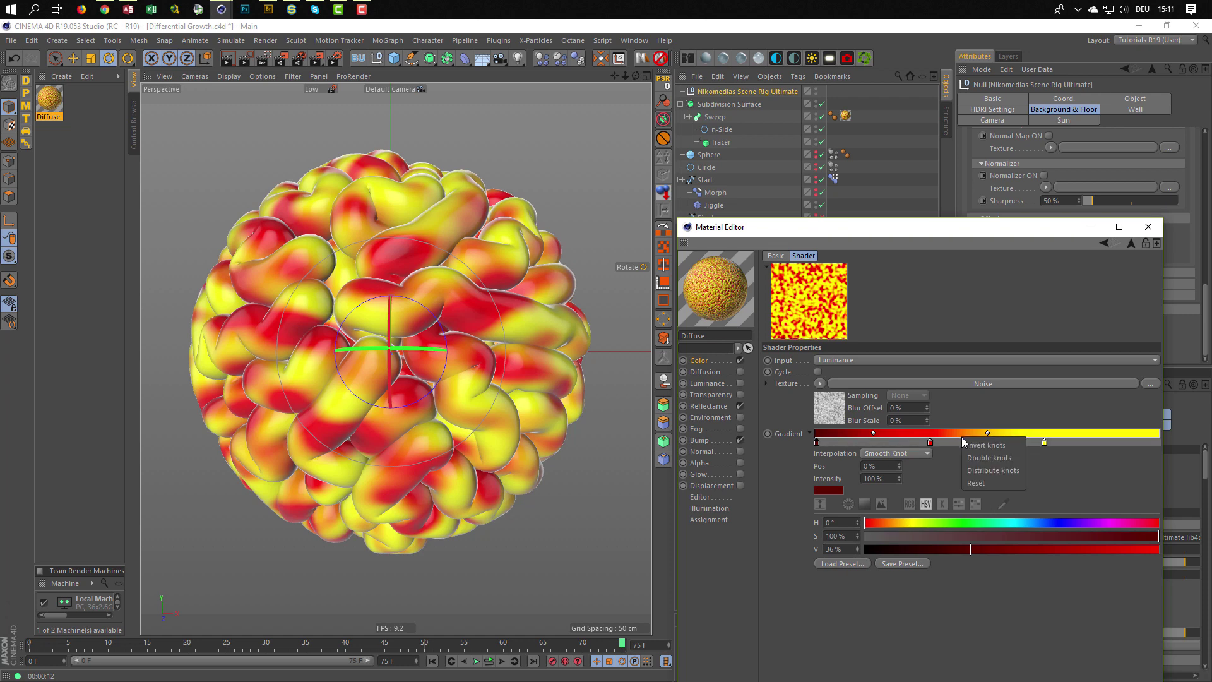
left_click(987, 470)
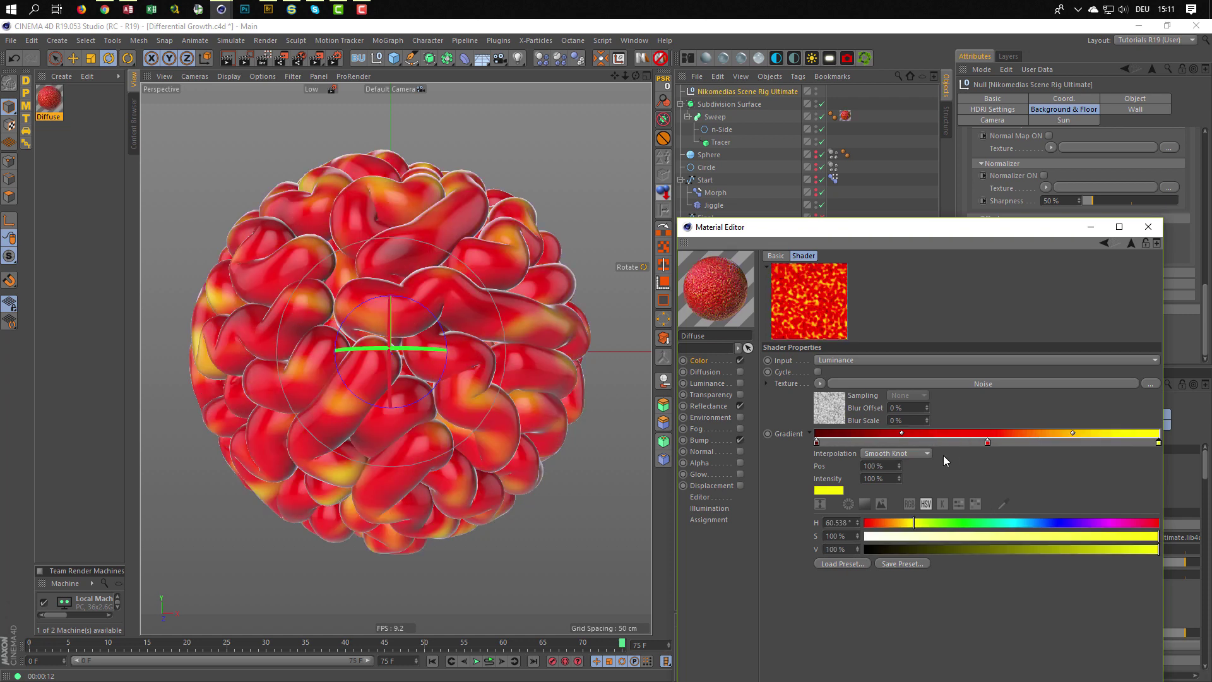
Render the perspective view to check the adjusted gradient and close the Material Editor
key("ctrl+r")
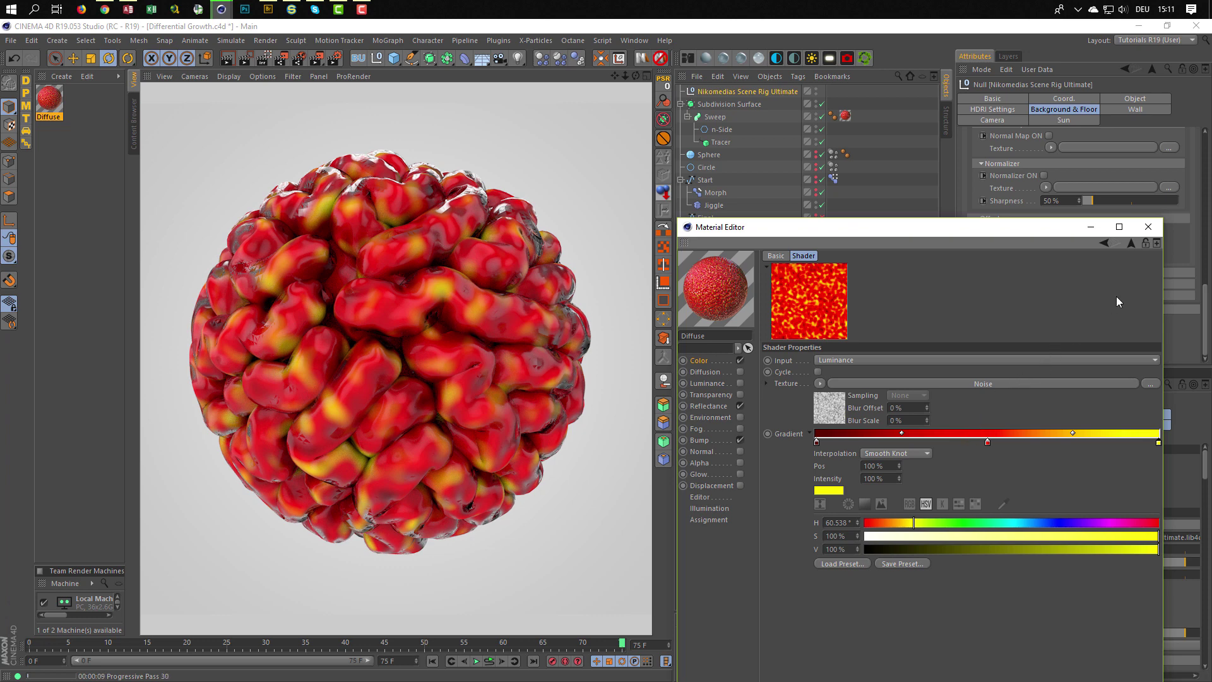
left_click(1148, 226)
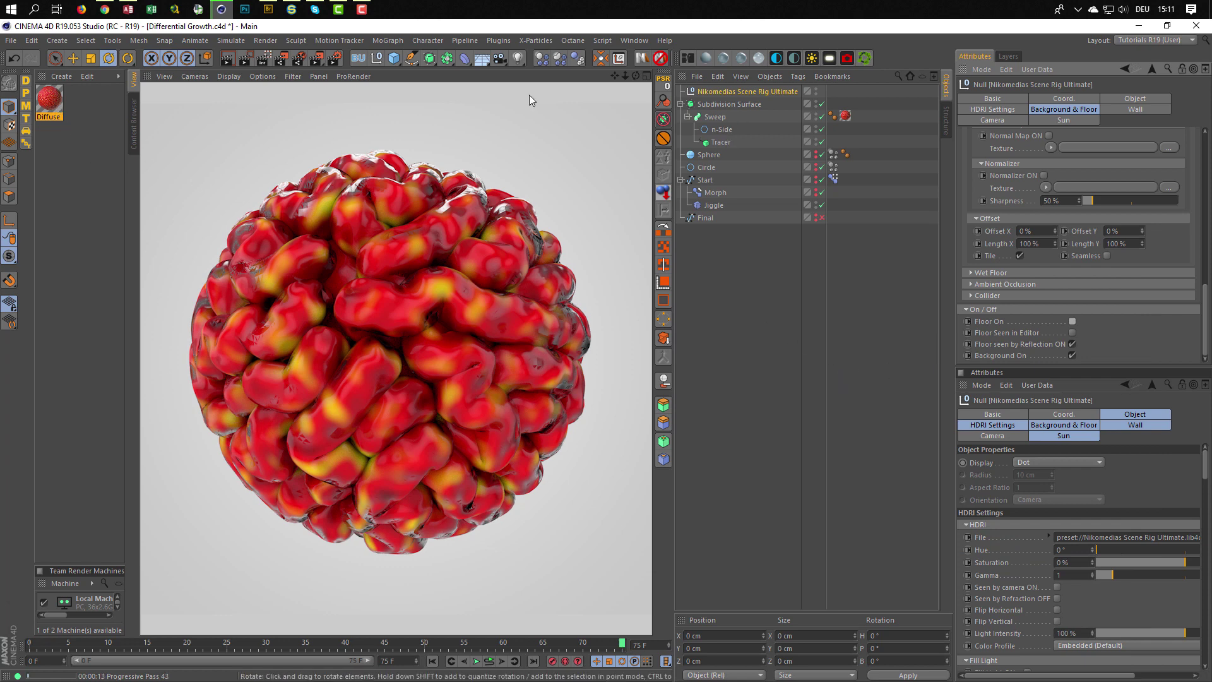
Reopen the Diffuse material beside the model and copy the Noise texture from its Bump channel
double_click(50, 99)
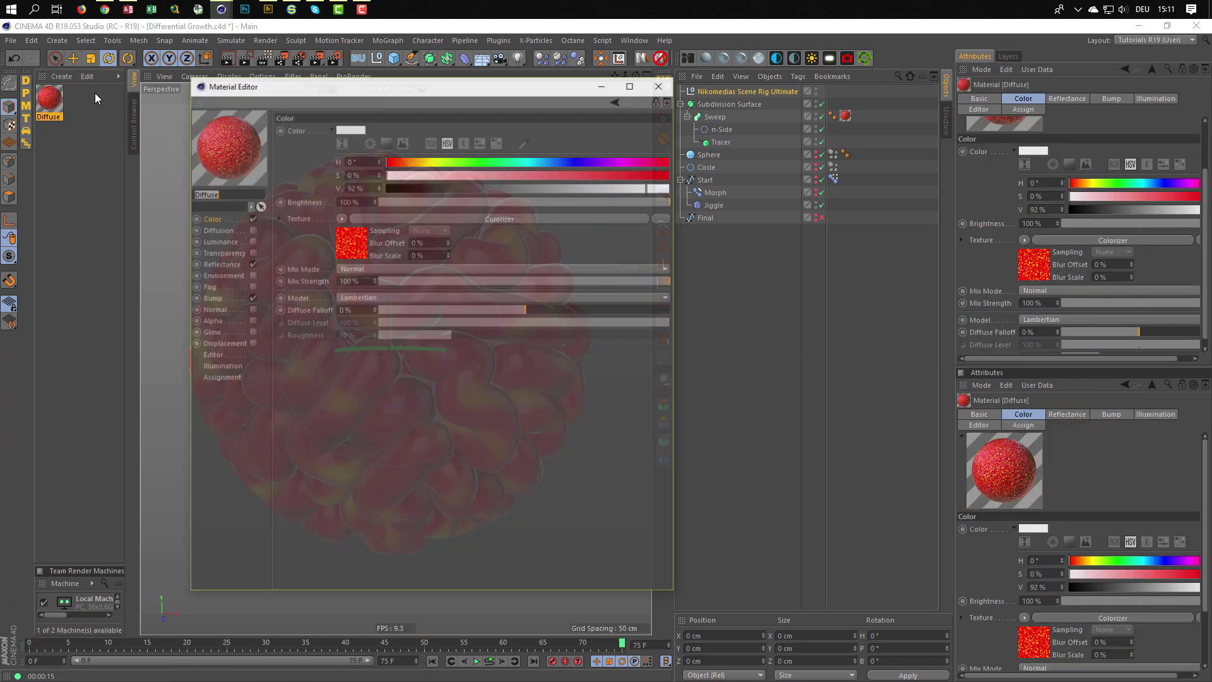
left_click_drag(328, 93, 735, 135)
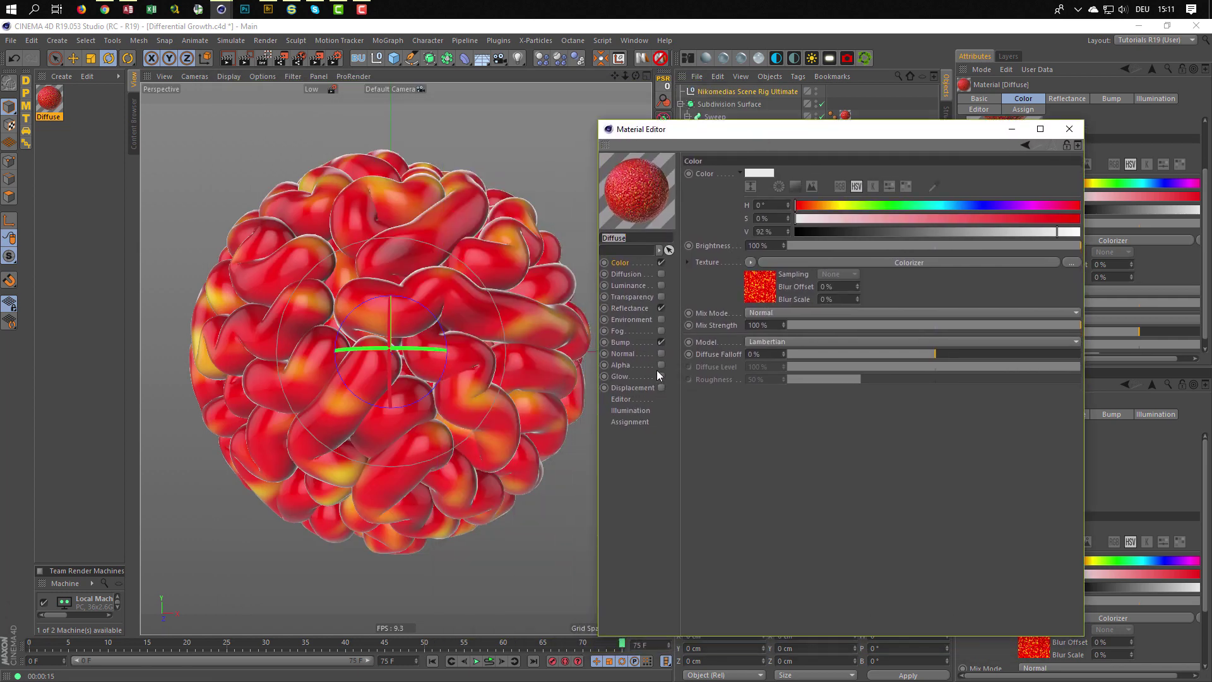
left_click(621, 342)
right_click(716, 229)
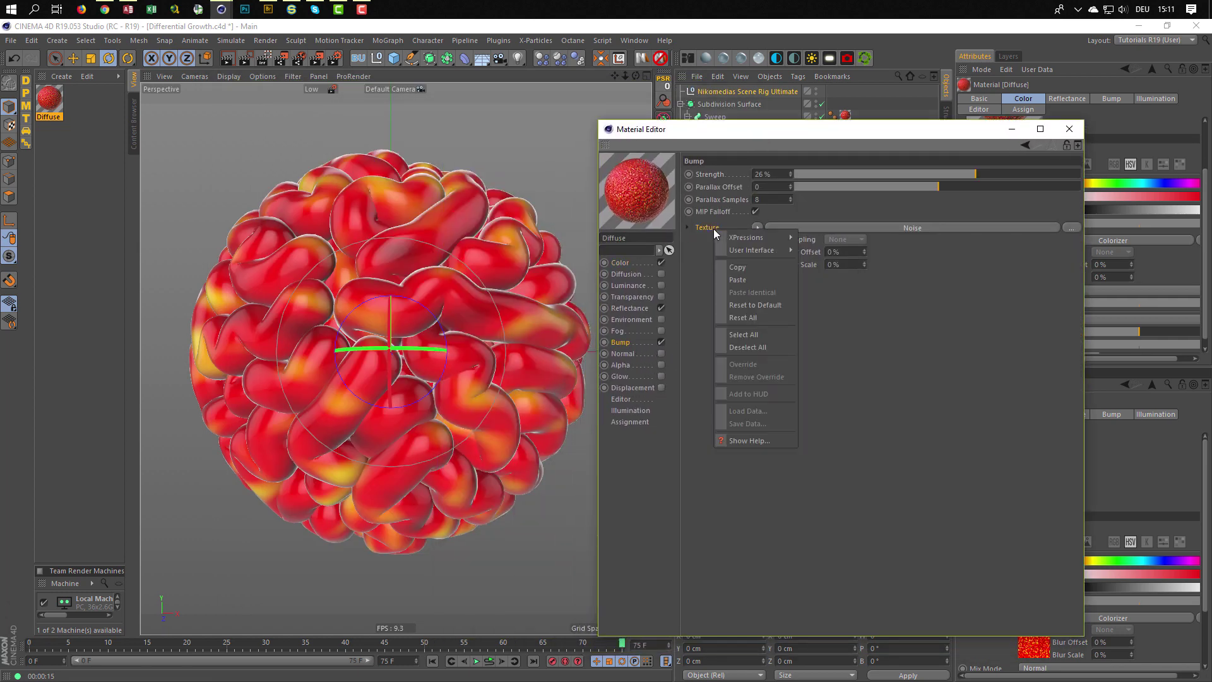
left_click(748, 269)
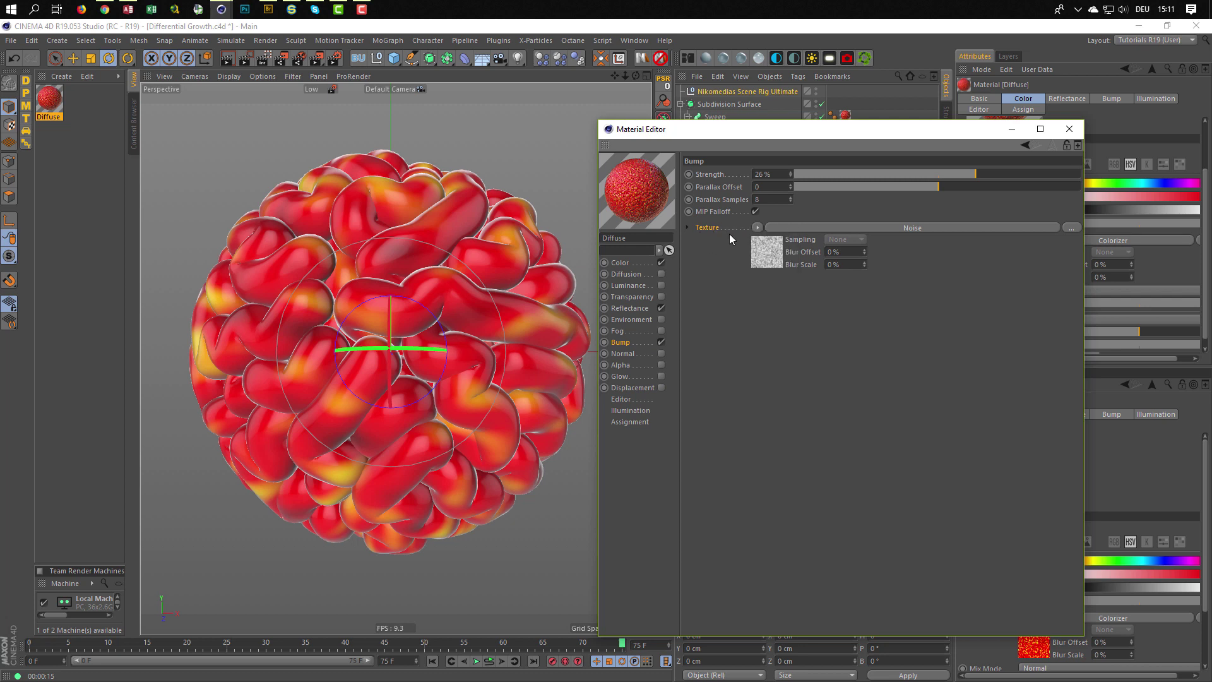
right_click(707, 227)
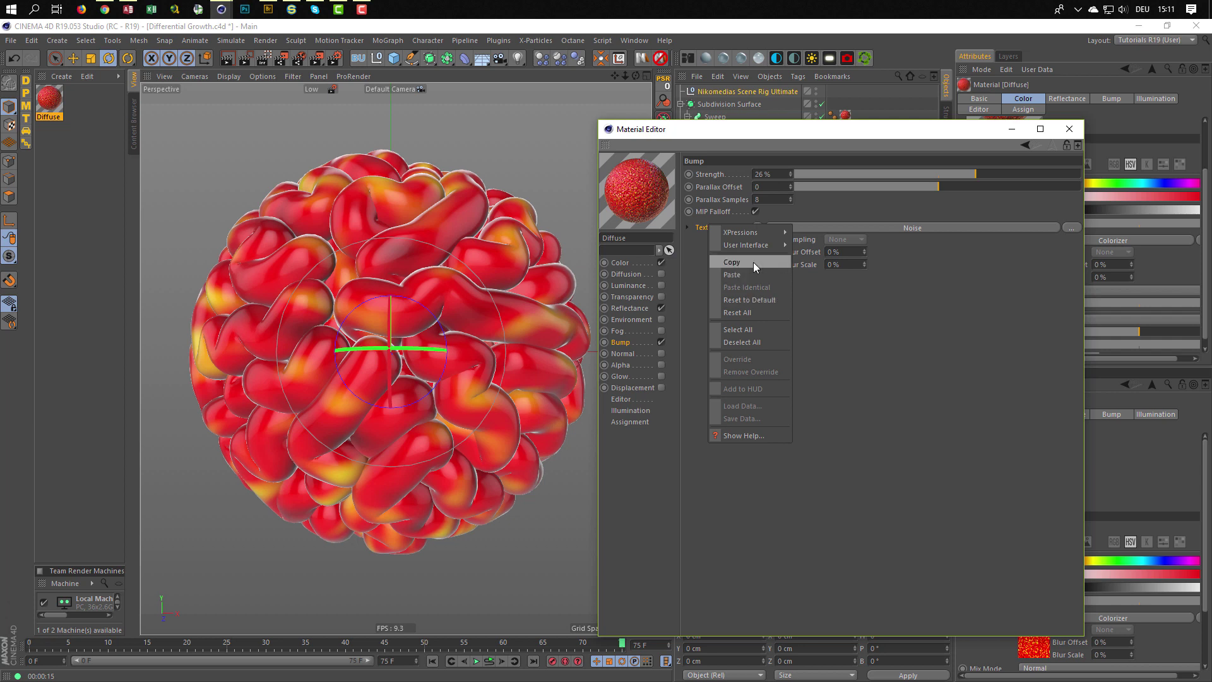
left_click(754, 265)
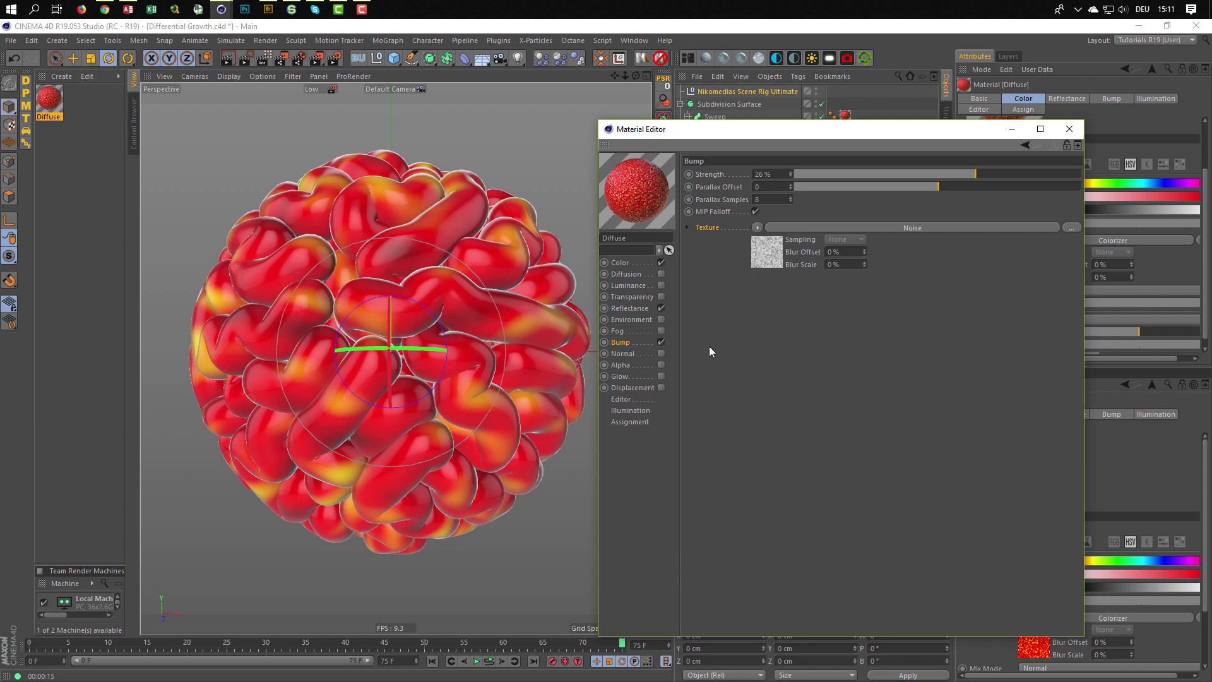
Enable the Diffuse material's Displacement channel, paste the copied Noise as its texture, and set the height to 0.5 cm
left_click(662, 386)
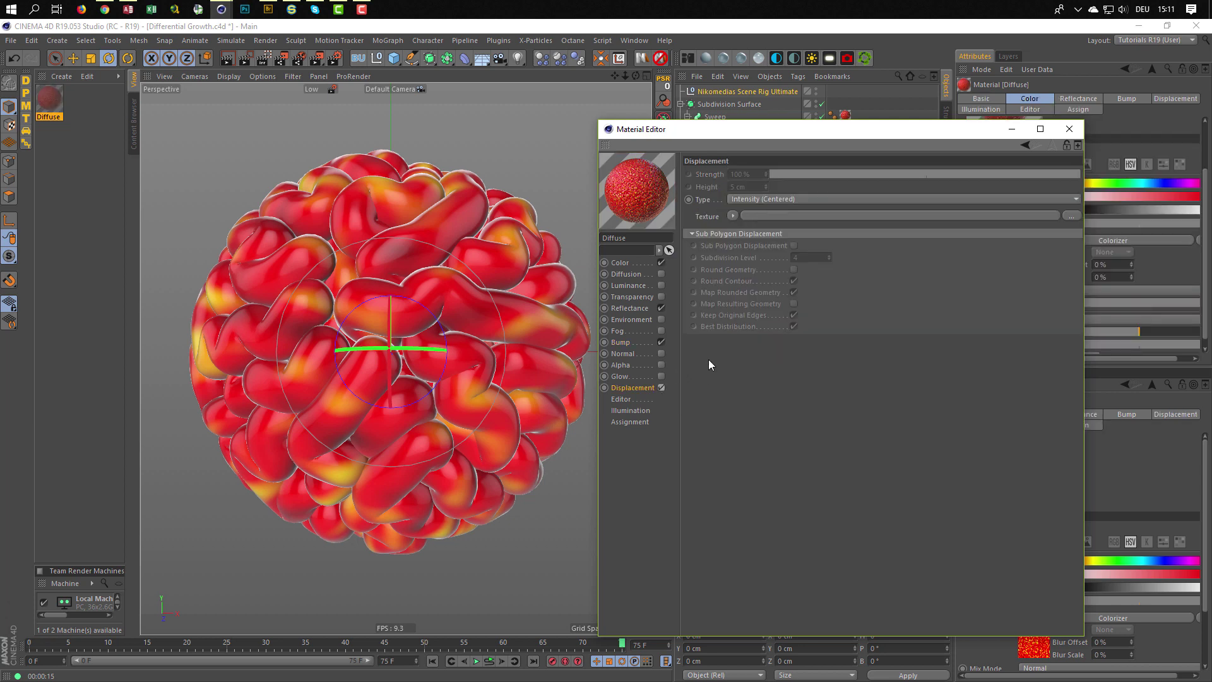
right_click(708, 218)
left_click(736, 262)
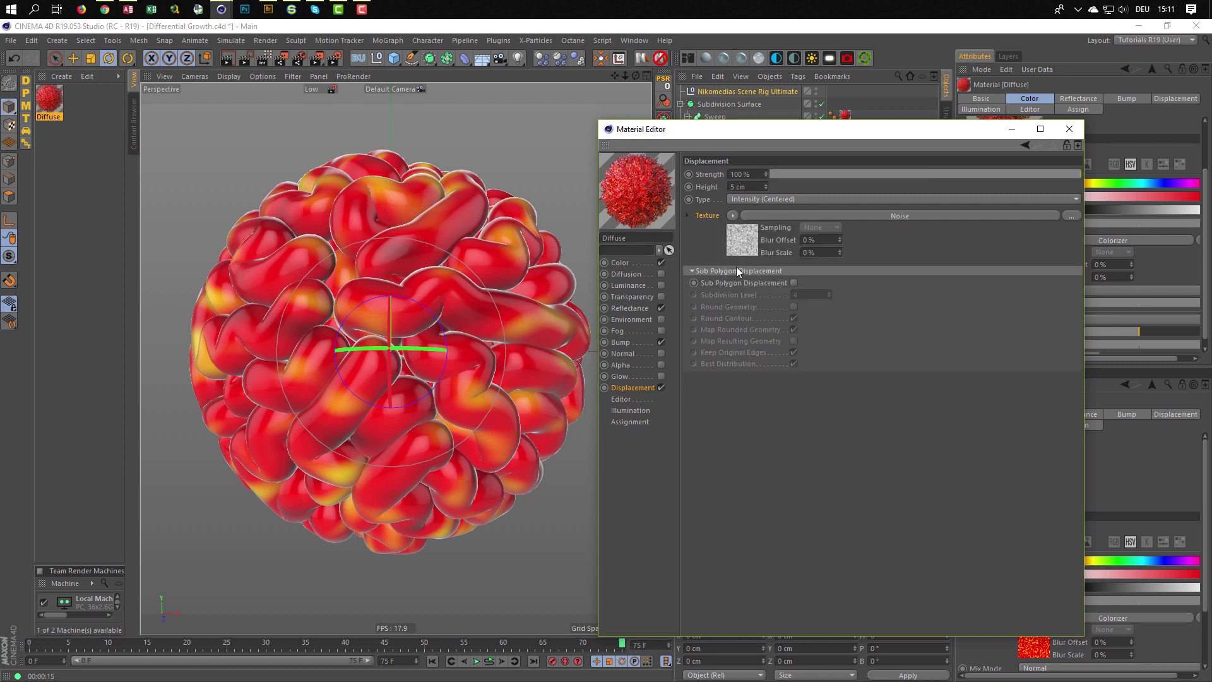
left_click(750, 184)
type("0.5")
key("Return")
Turn on Sub Polygon Displacement with a subdivision level of 2 and Round Geometry, checking the render
left_click(793, 283)
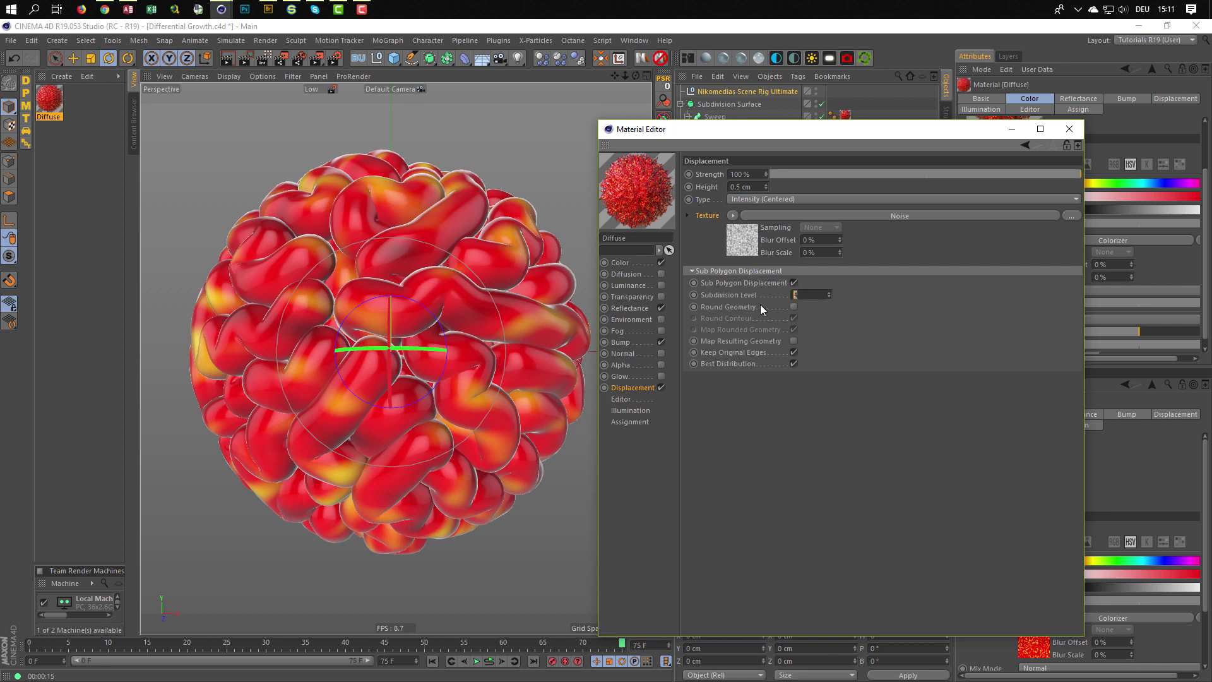
type("2")
key("Return")
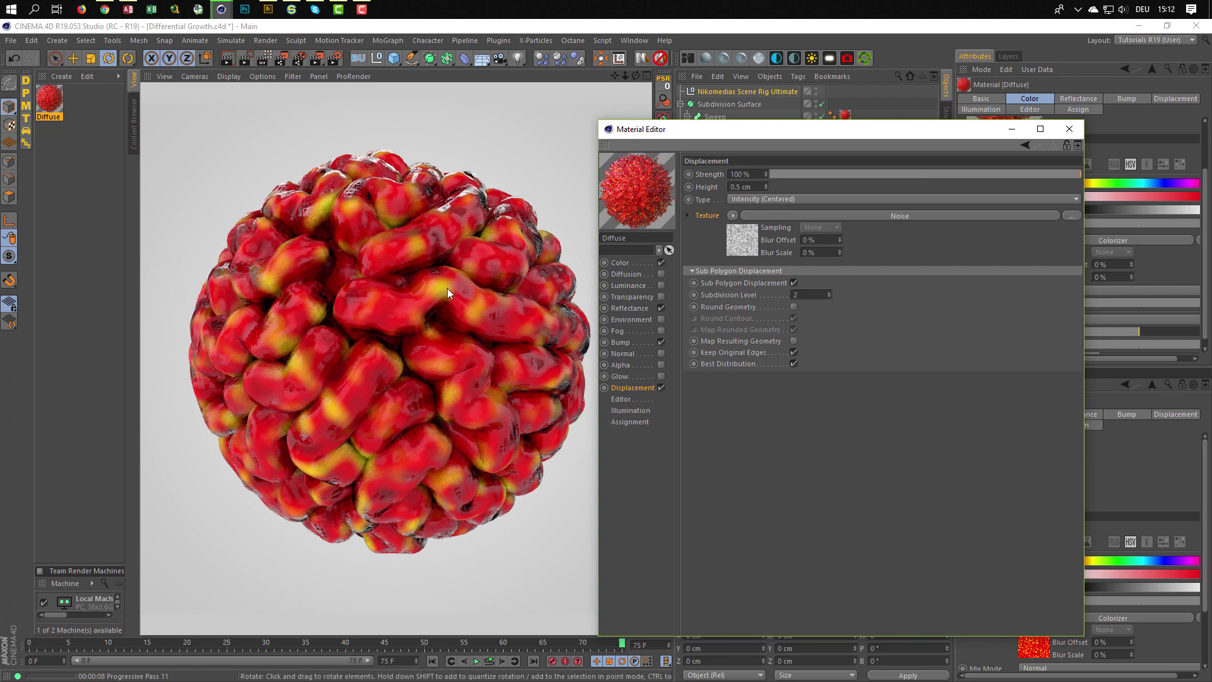
left_click(793, 307)
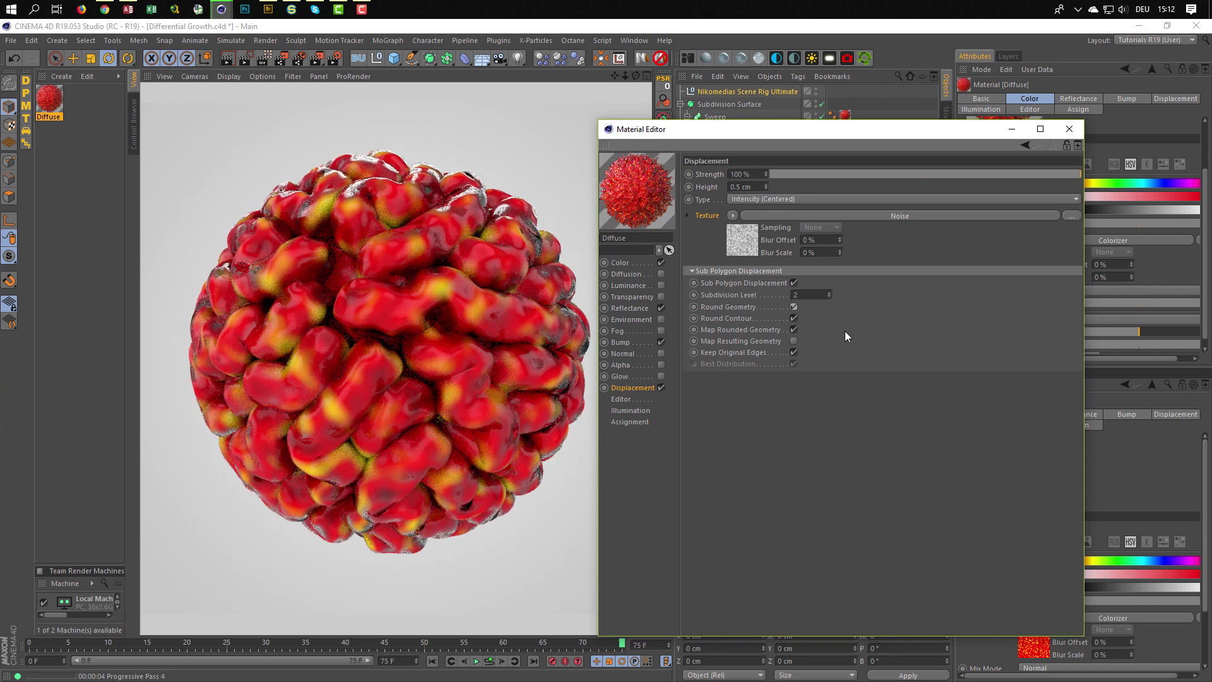
Try contrast values of 65 % and 34 % on the Noise shader in the Displacement channel
left_click(744, 247)
left_click_drag(940, 506, 1033, 506)
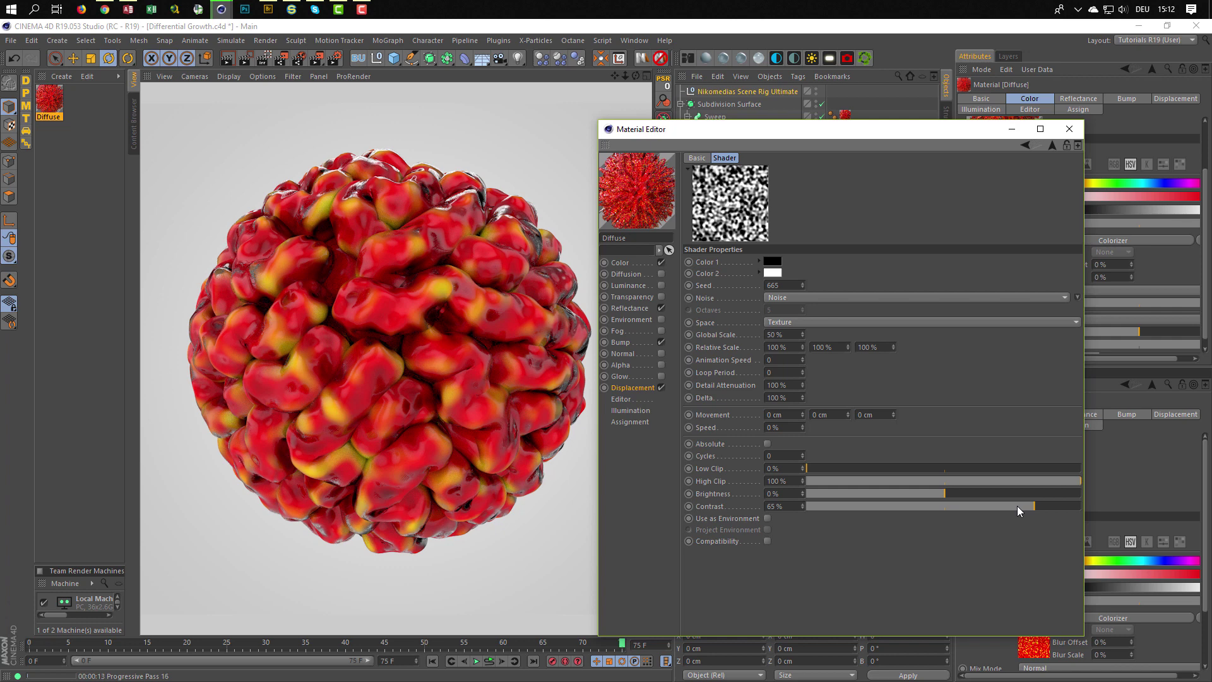
left_click_drag(992, 506, 991, 507)
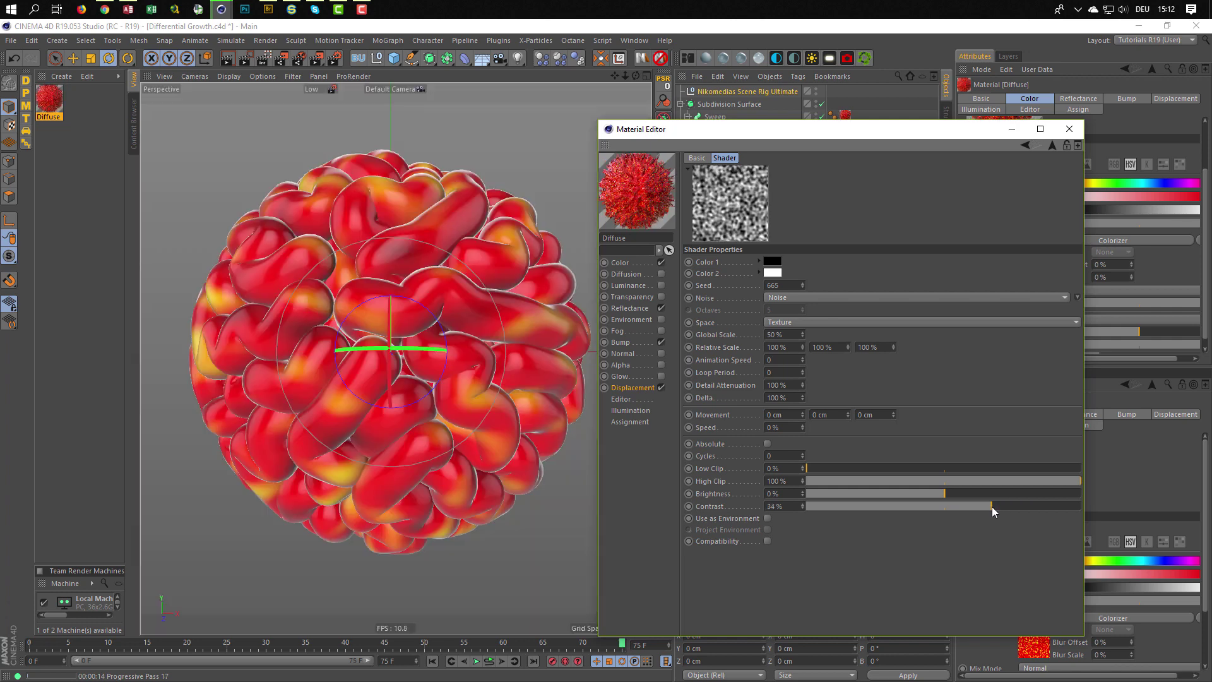
Briefly preview the interactive render region and reset the displacement noise's contrast to 0 %
left_click(265, 58)
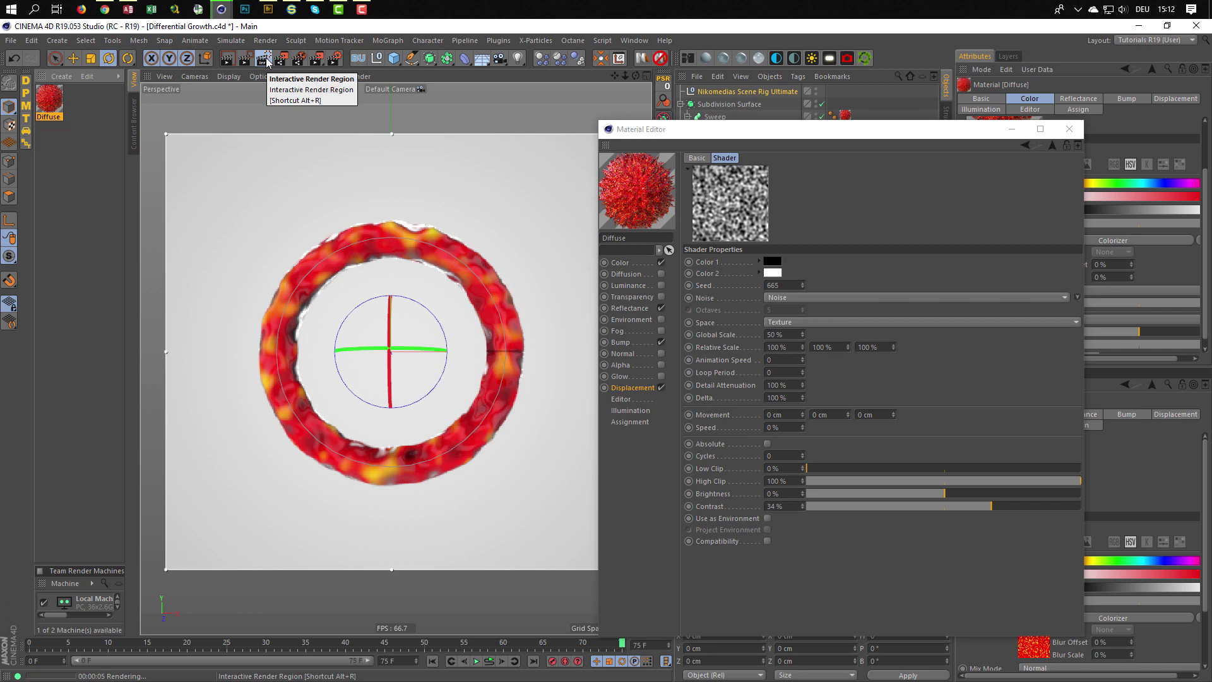
left_click(266, 61)
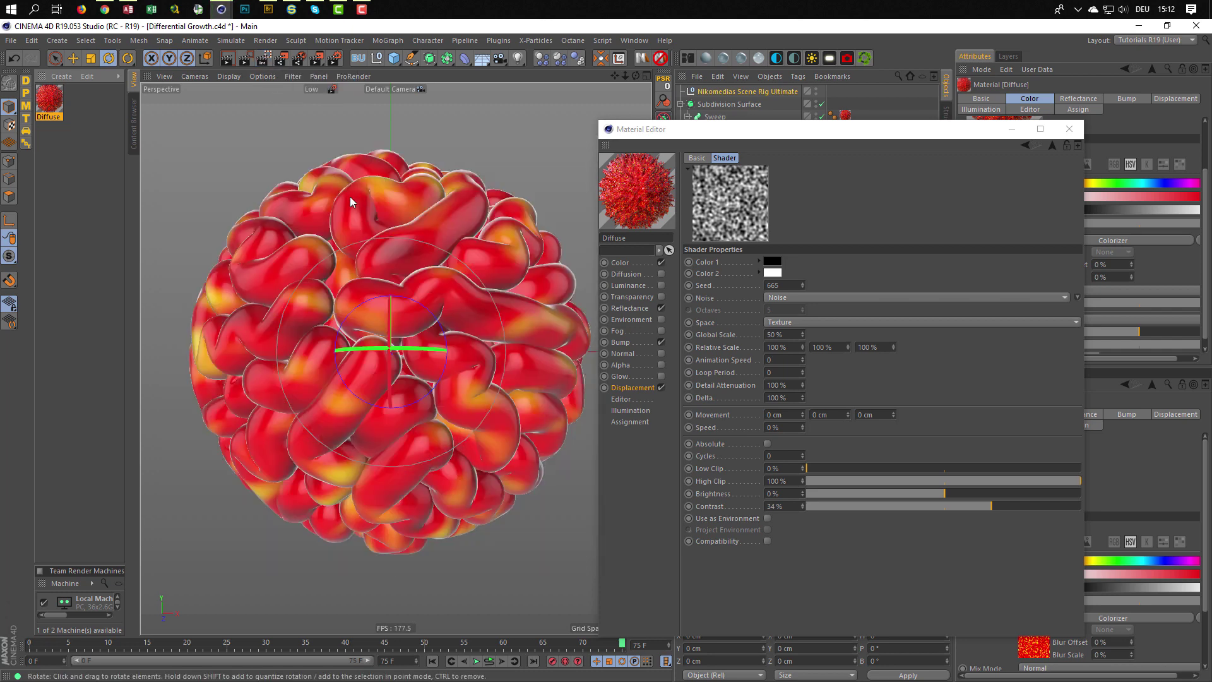
left_click_drag(757, 131, 809, 119)
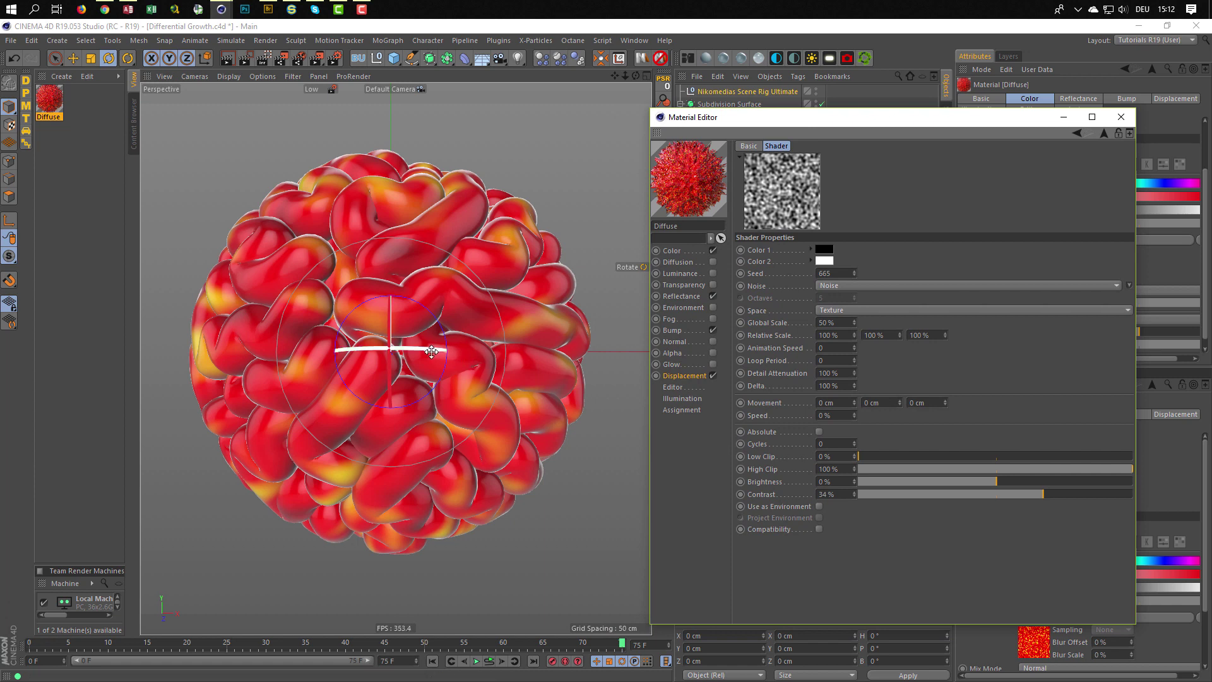
left_click_drag(1017, 494, 999, 494)
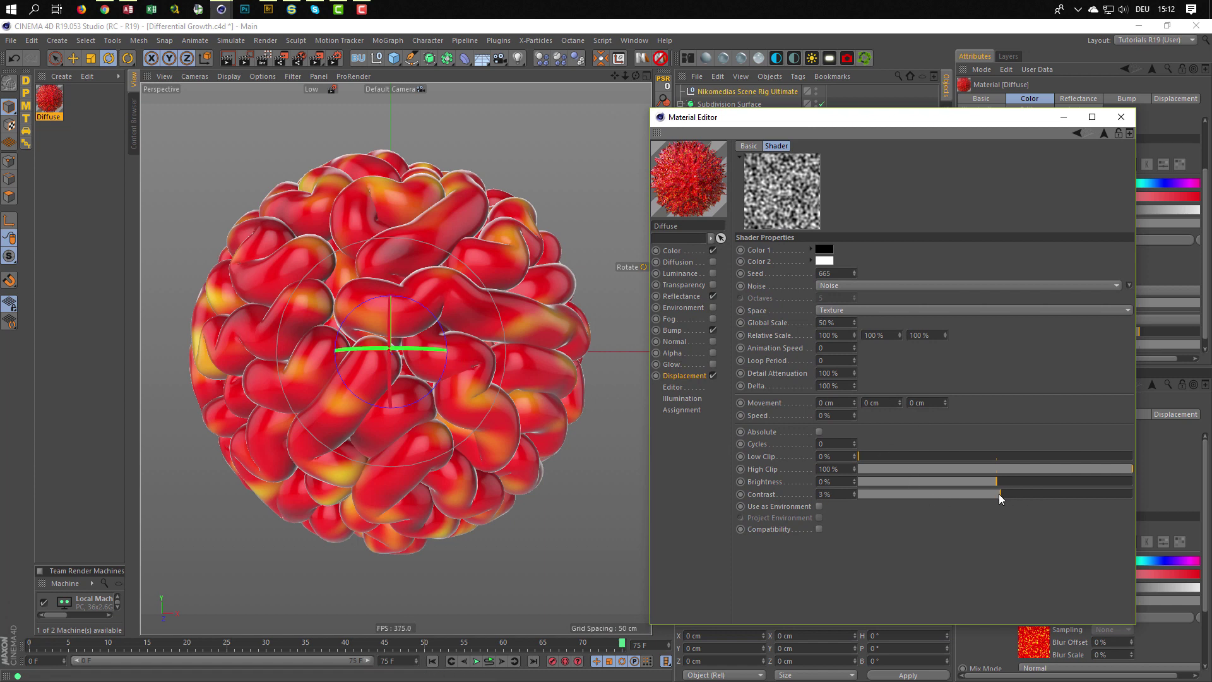
Disable the material's Displacement channel and try UVW Mapping as the projection of the Sweep's texture tag
left_click(713, 375)
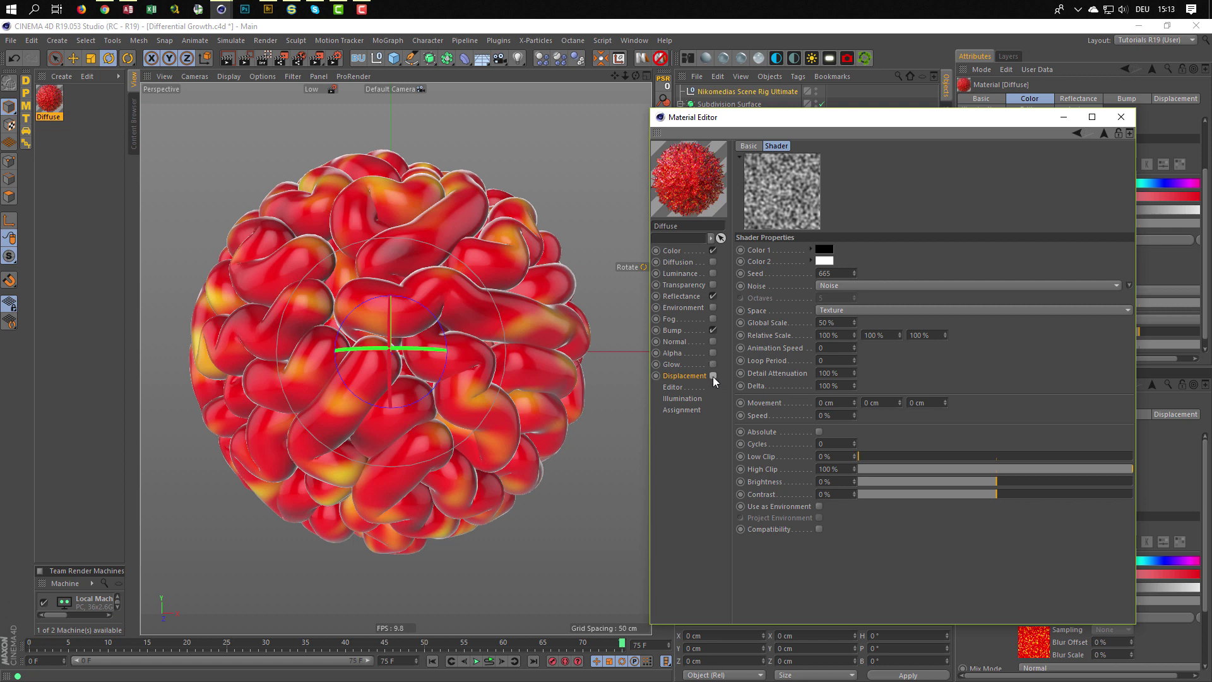
left_click(688, 296)
left_click_drag(868, 117, 831, 323)
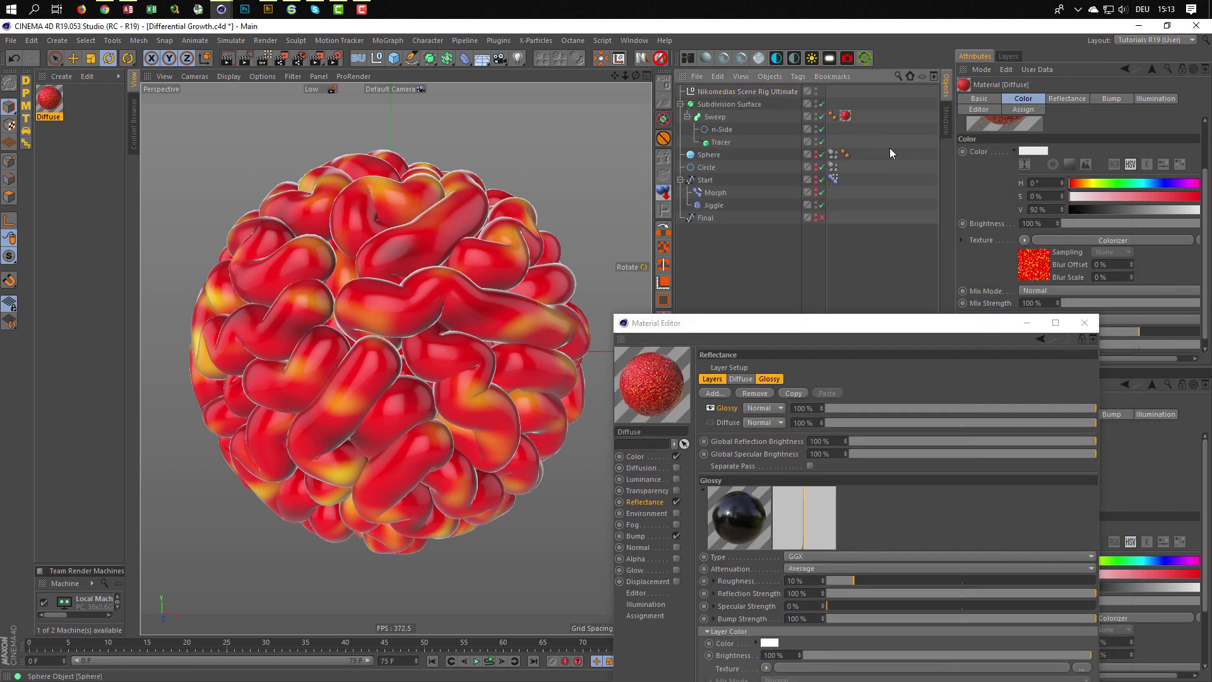
left_click(846, 118)
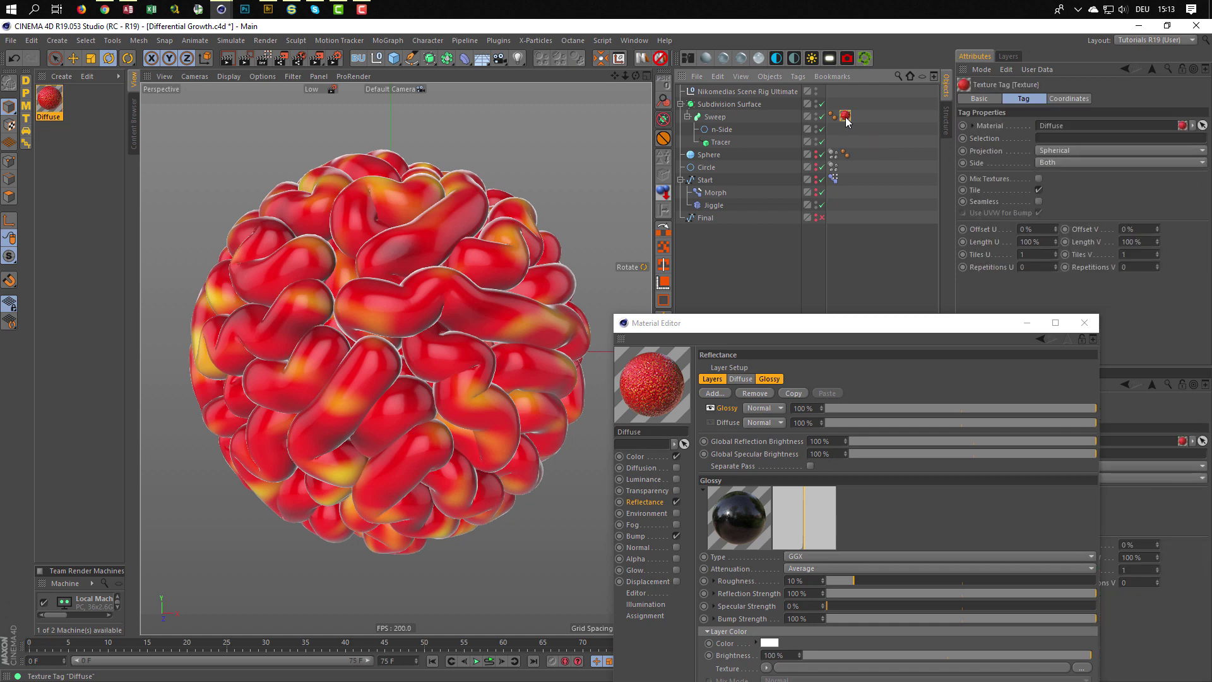
left_click(1047, 150)
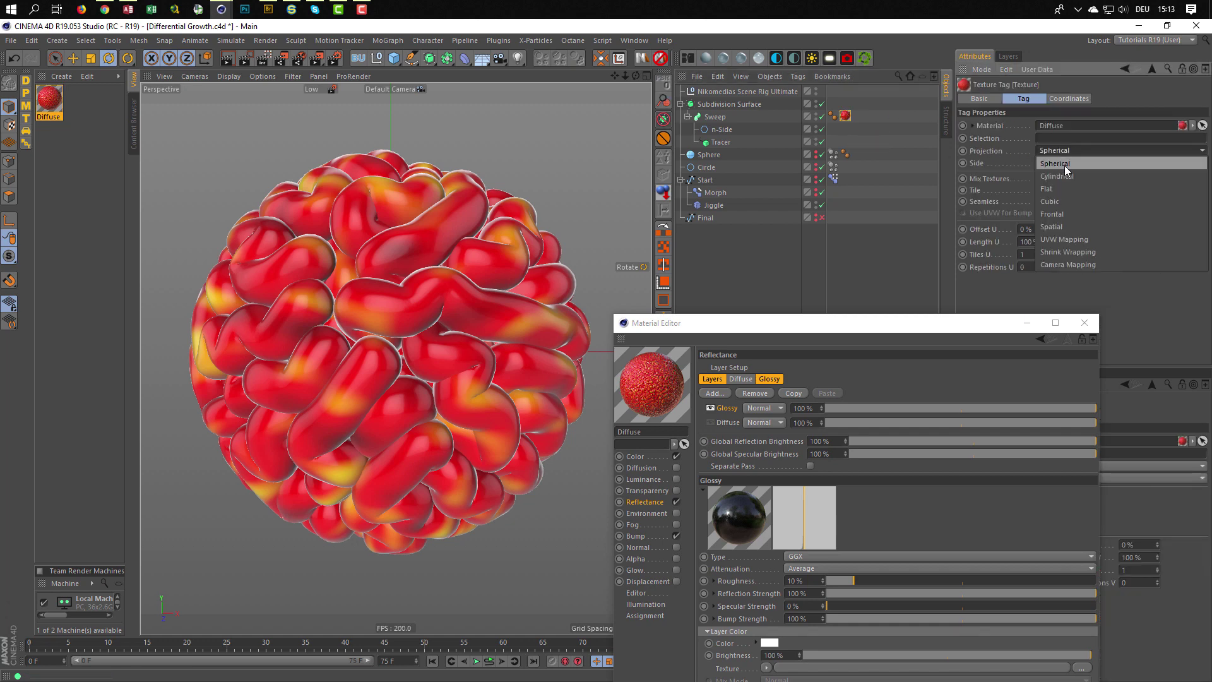
left_click(1052, 241)
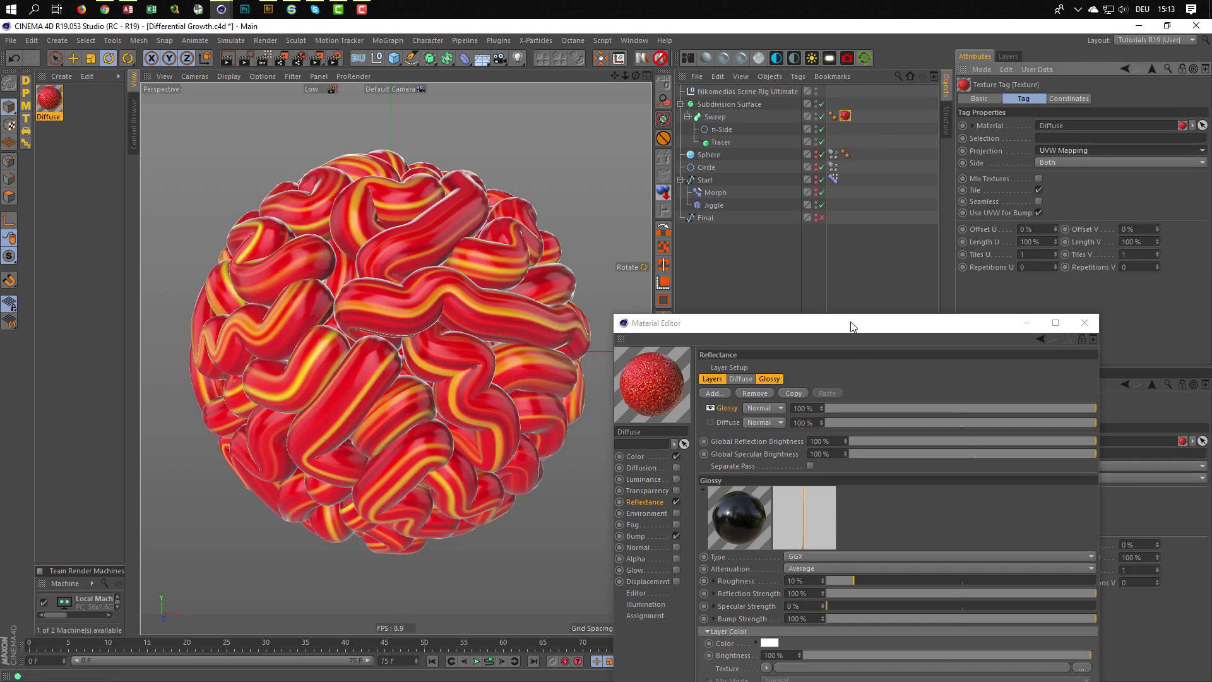
Re-enable the Displacement channel, render to compare, and return the texture tag's projection to Spherical
left_click_drag(849, 324, 897, 128)
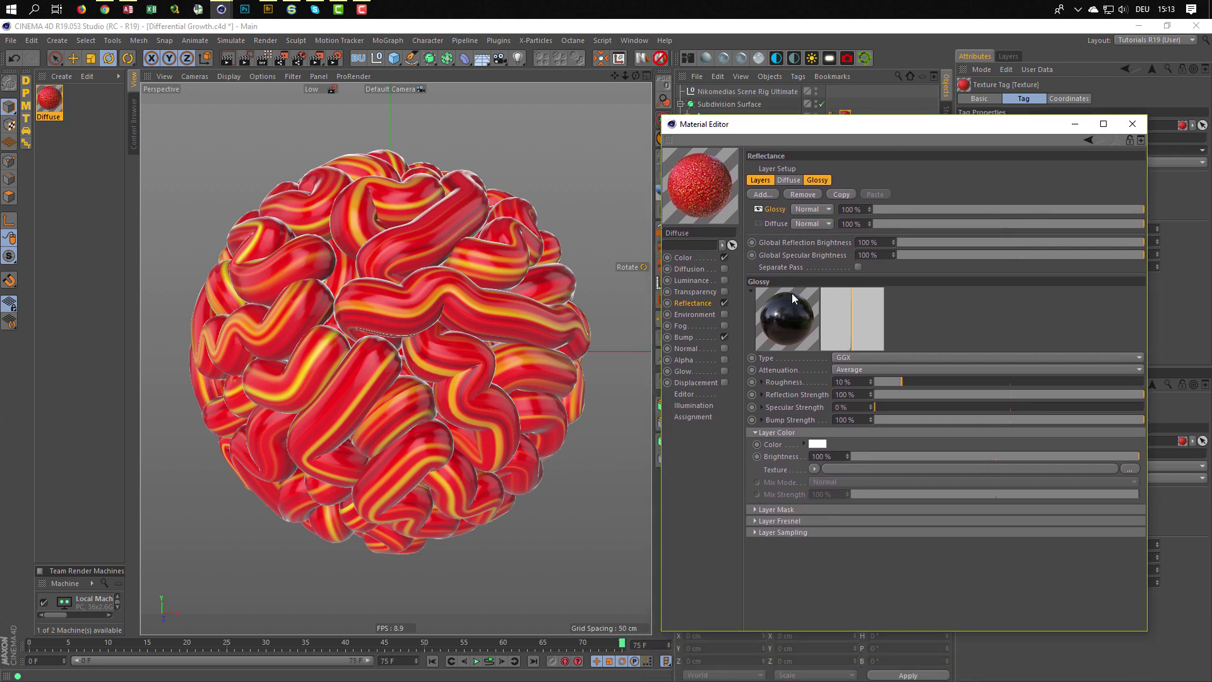
left_click(724, 382)
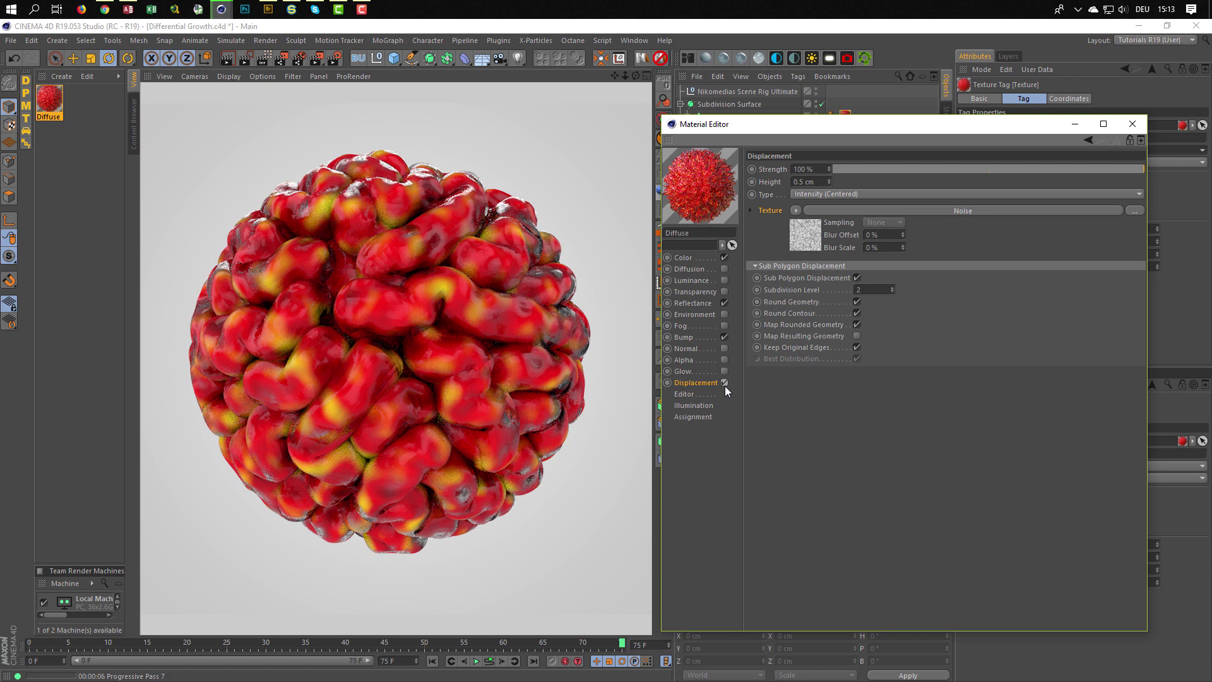
left_click_drag(812, 131, 760, 349)
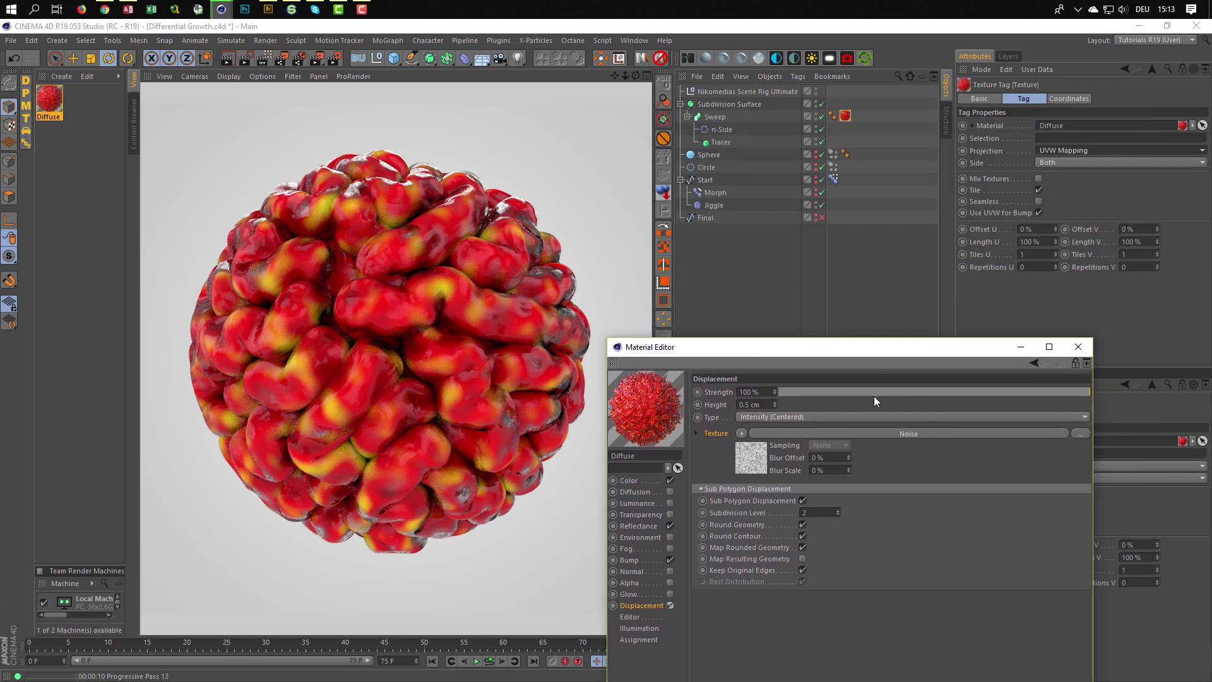
left_click(1063, 150)
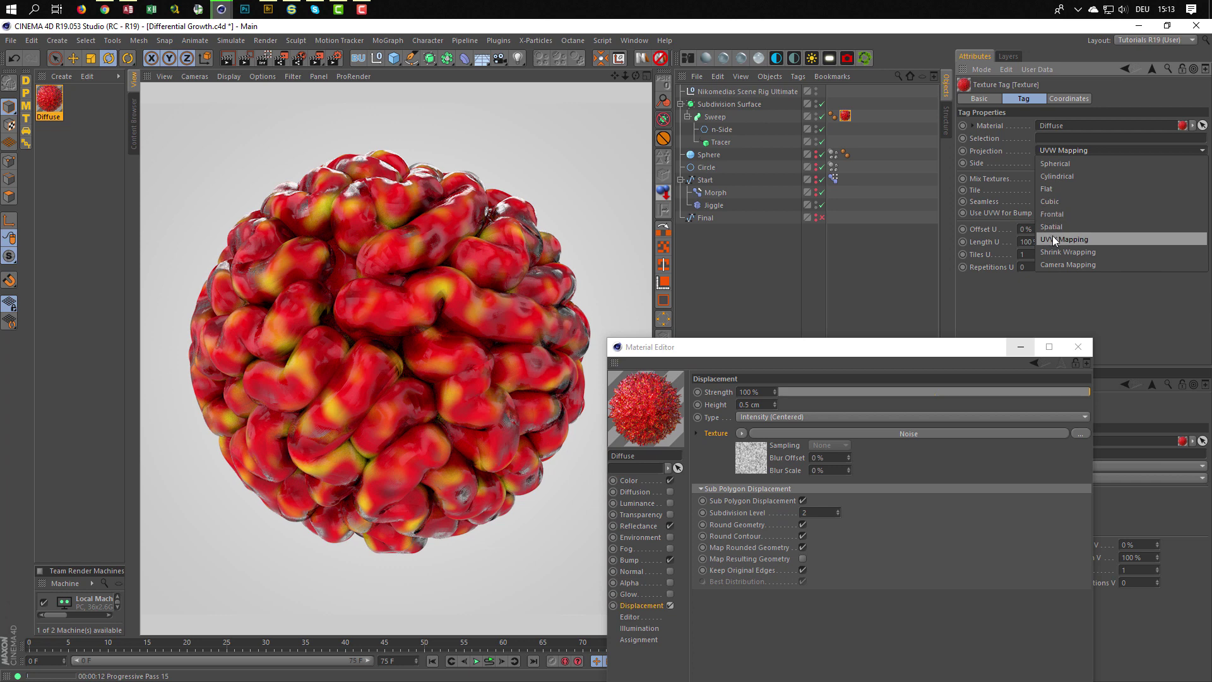
left_click(1067, 162)
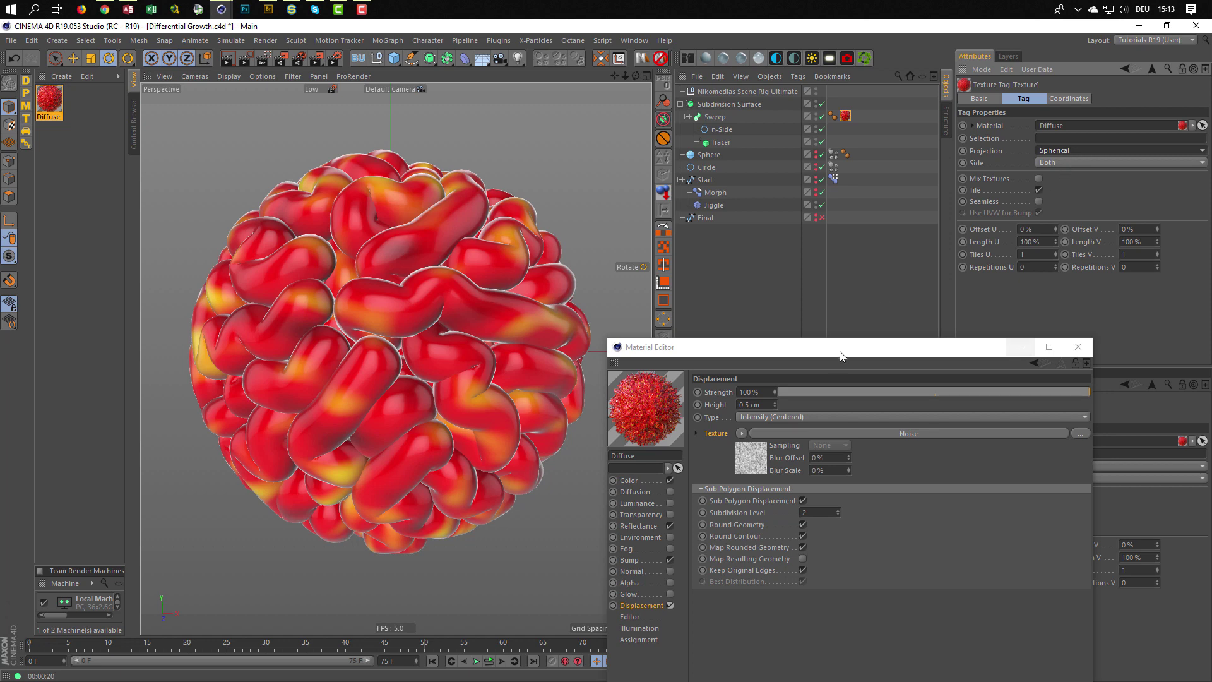
left_click_drag(838, 354, 888, 153)
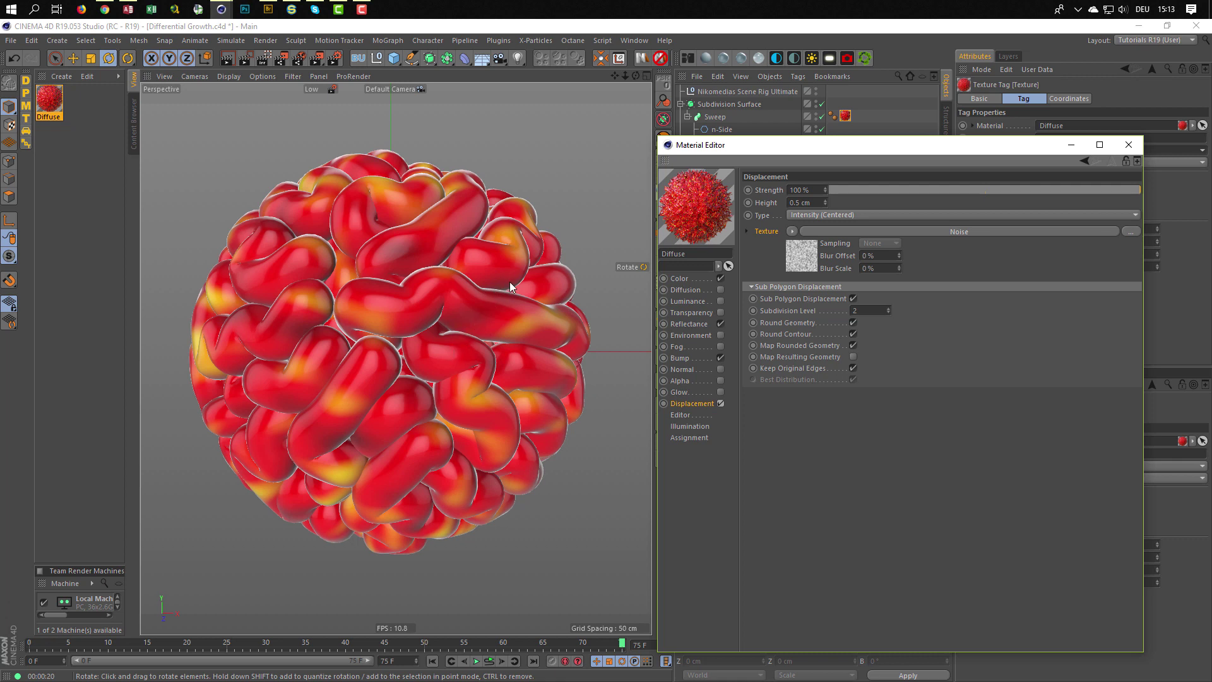
left_click_drag(506, 281, 463, 286, "alt")
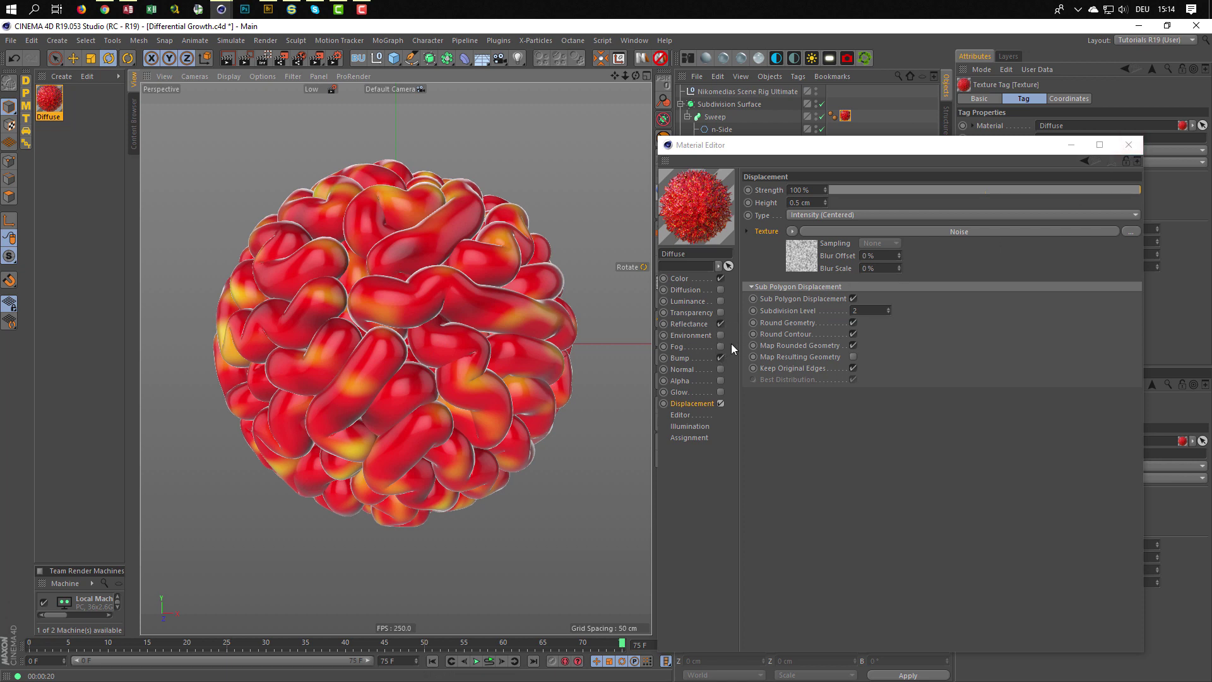
Browse the Abstract and Cloth & Fabric materials of the Nikomedia Textures (PR) presets in the Content Browser
left_click(130, 120)
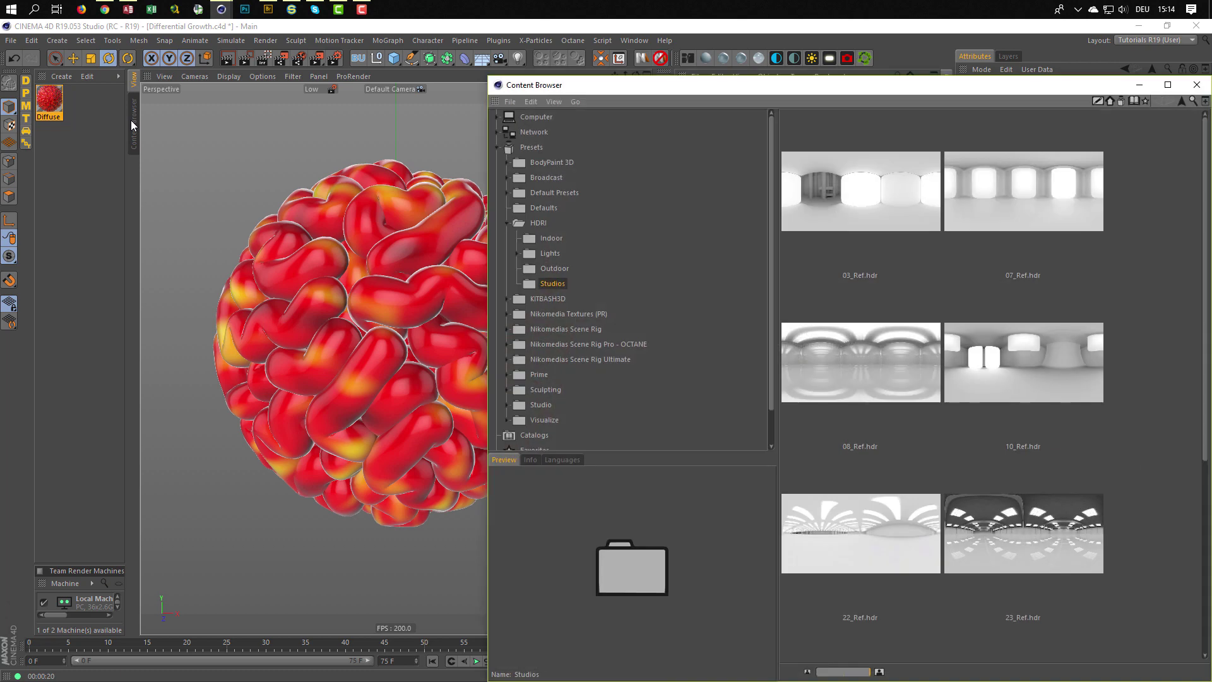
left_click(507, 315)
scroll(566, 344, "down", 2)
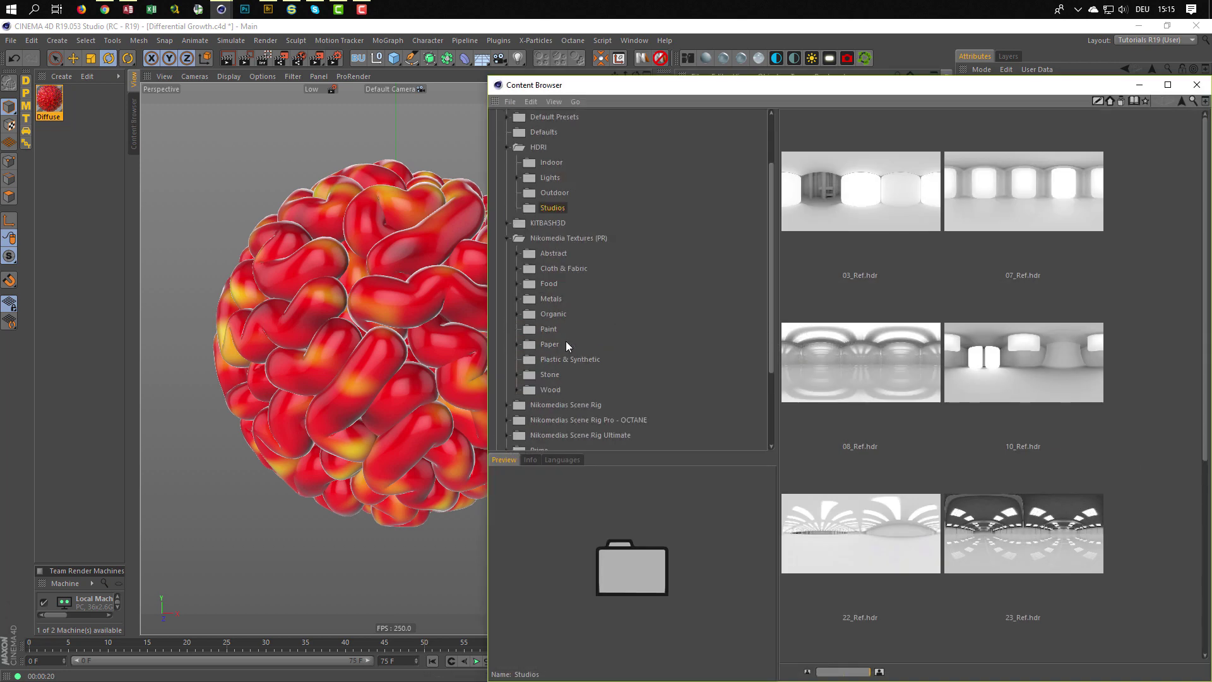
left_click(553, 254)
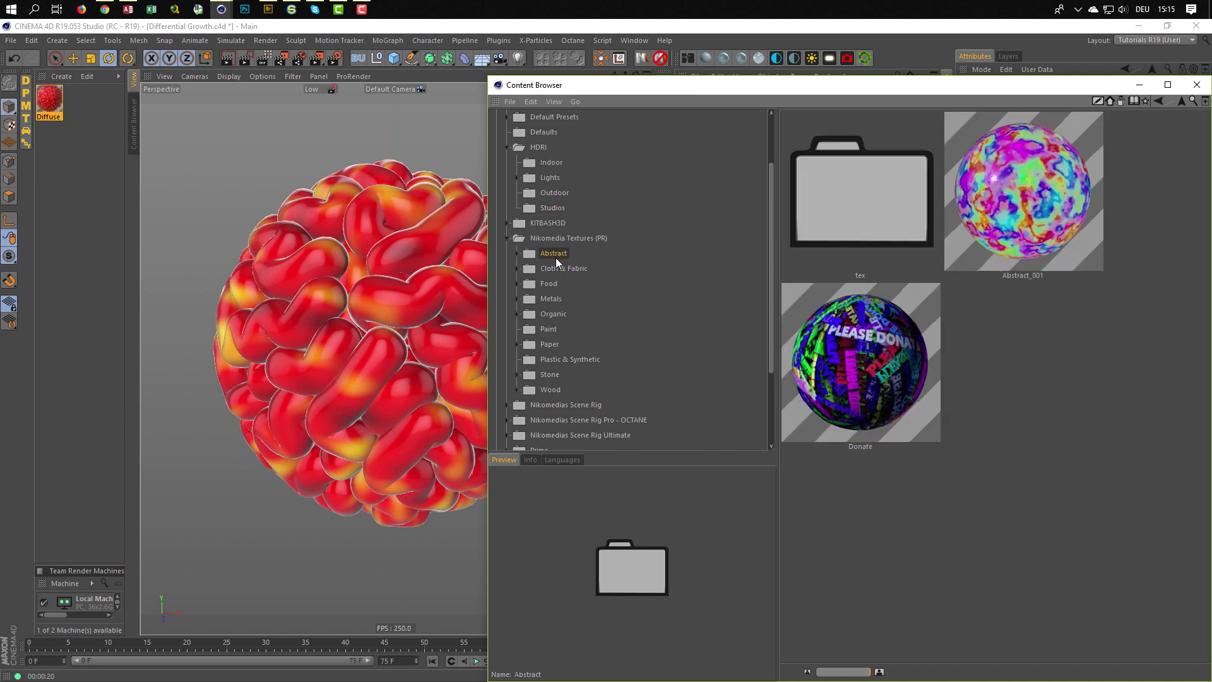
left_click(1055, 266)
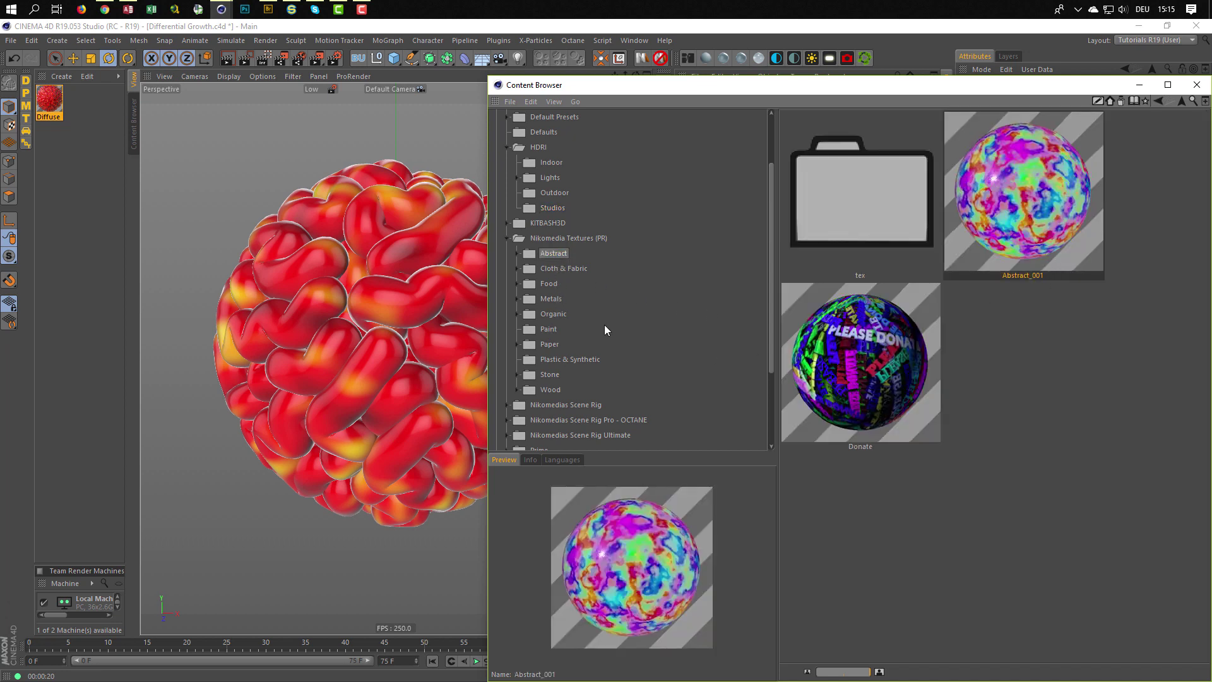
left_click(563, 270)
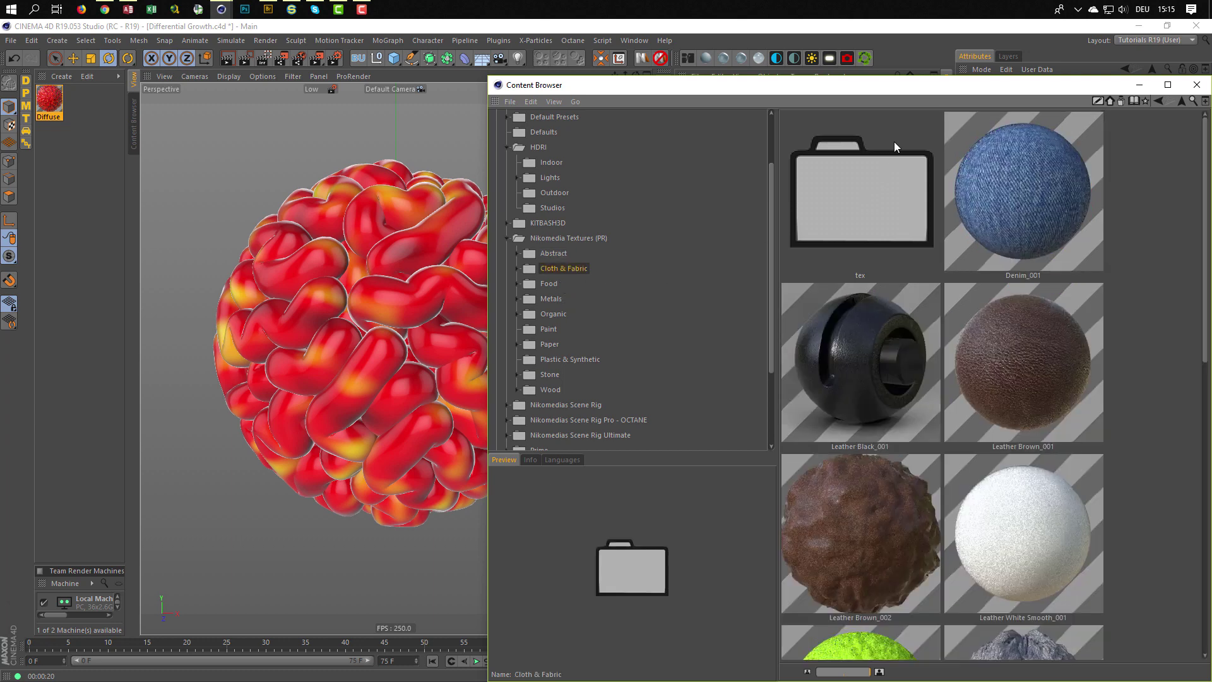
left_click_drag(925, 89, 816, 66)
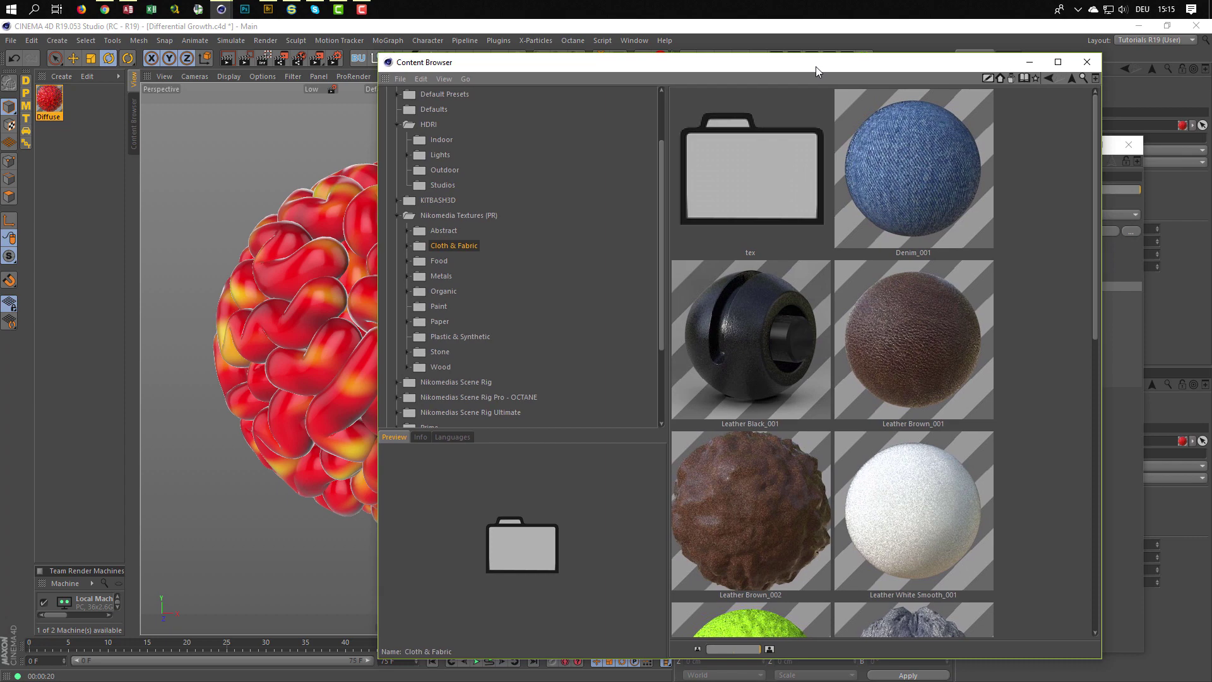
scroll(934, 327, "down", 8)
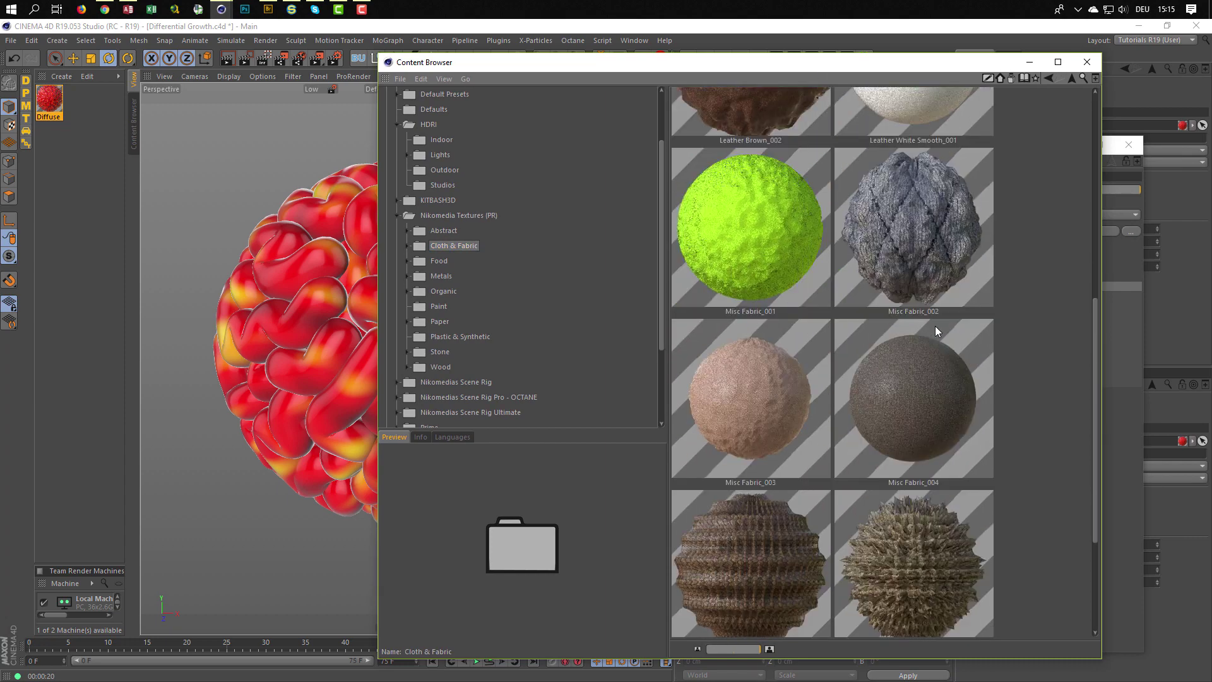
scroll(934, 324, "up", 8)
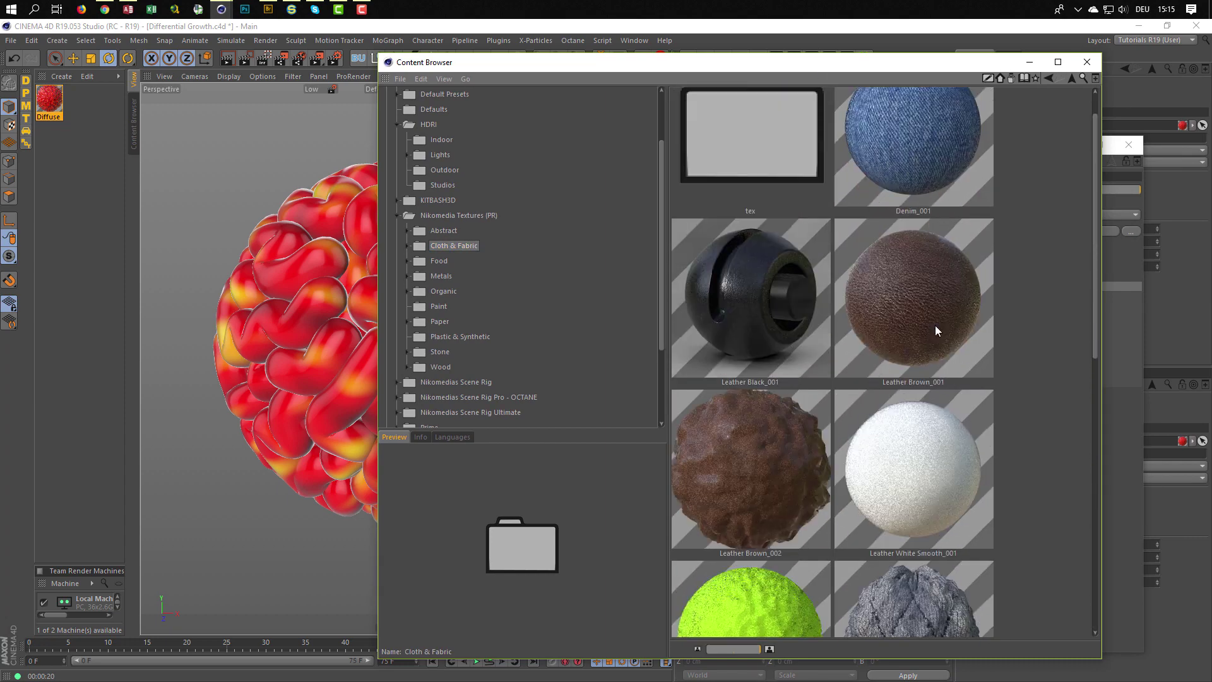
Add the Denim_001 preset to the scene's materials and open it in the Material Editor beside the model
left_click(912, 169)
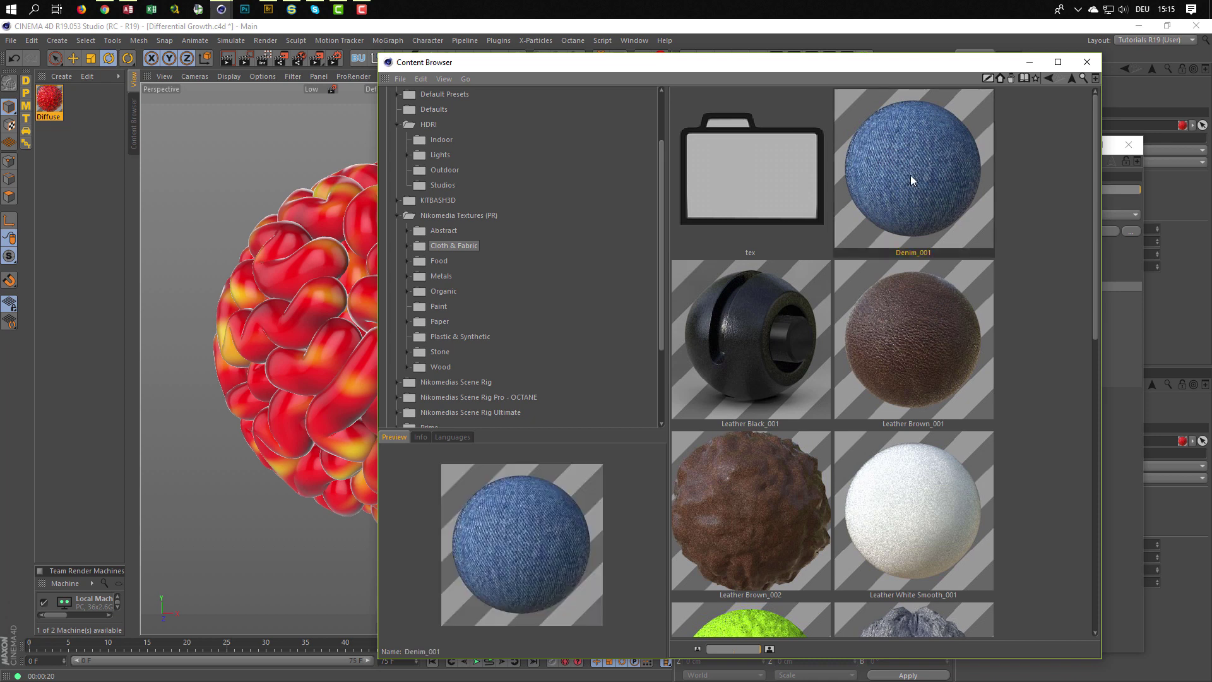
left_click_drag(911, 176, 89, 209)
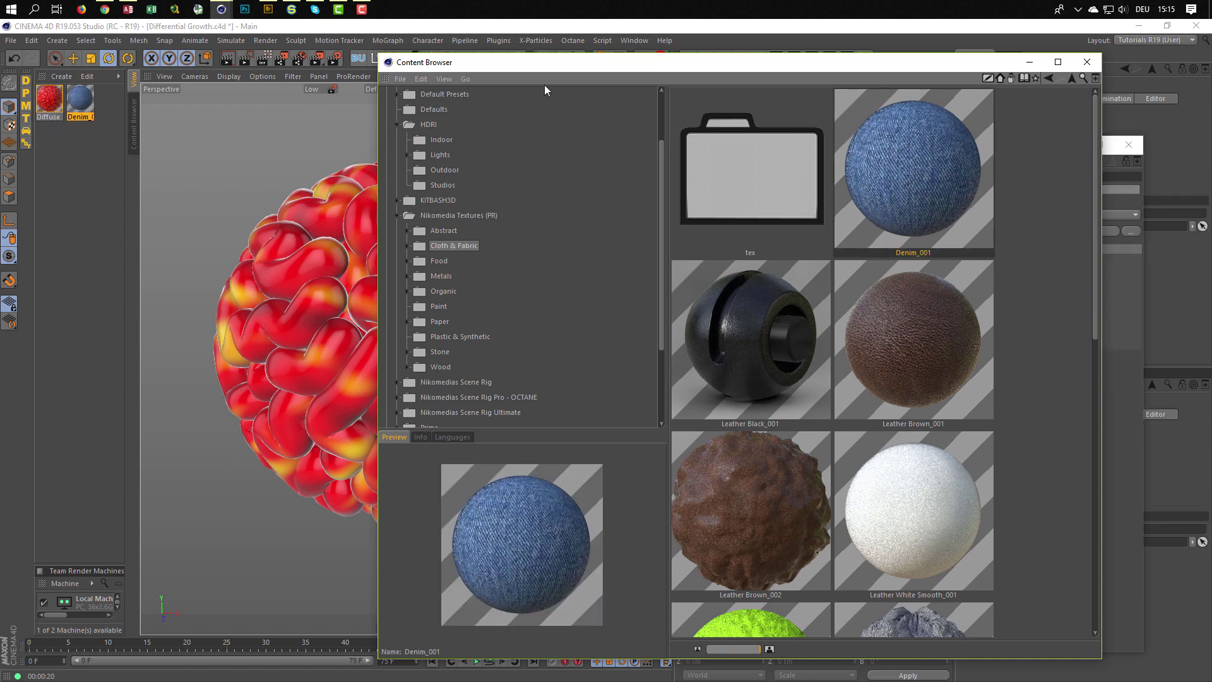
double_click(80, 99)
left_click_drag(561, 62, 248, 522)
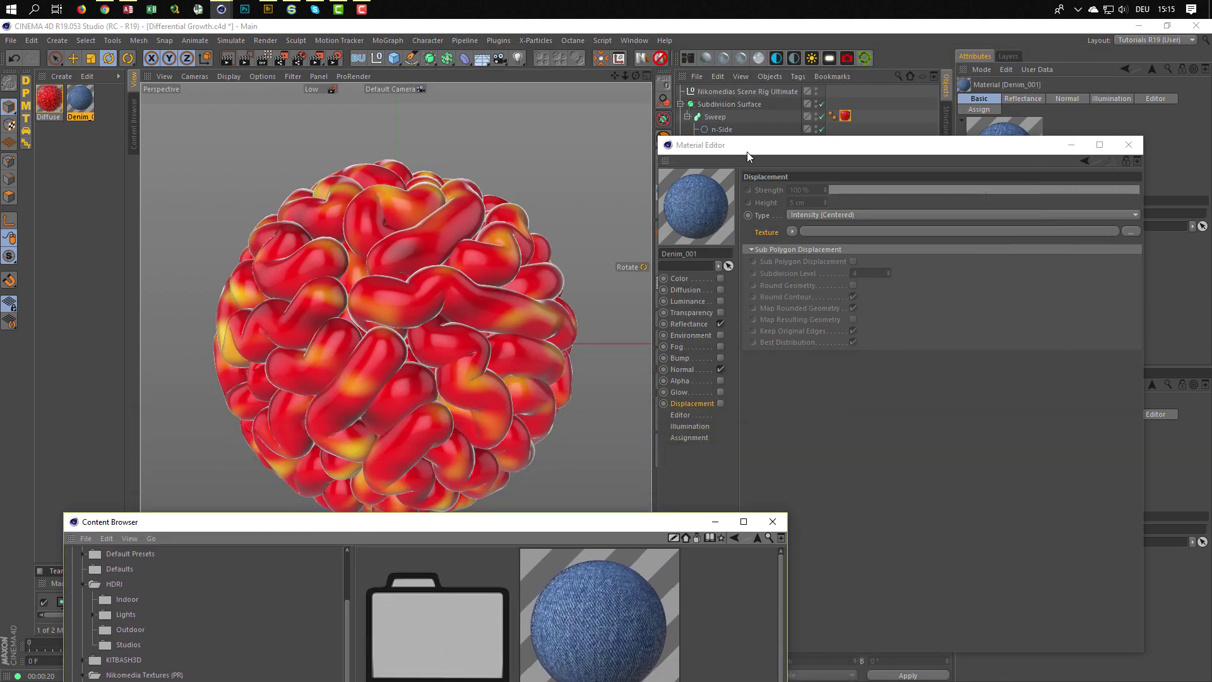
left_click_drag(747, 151, 715, 250)
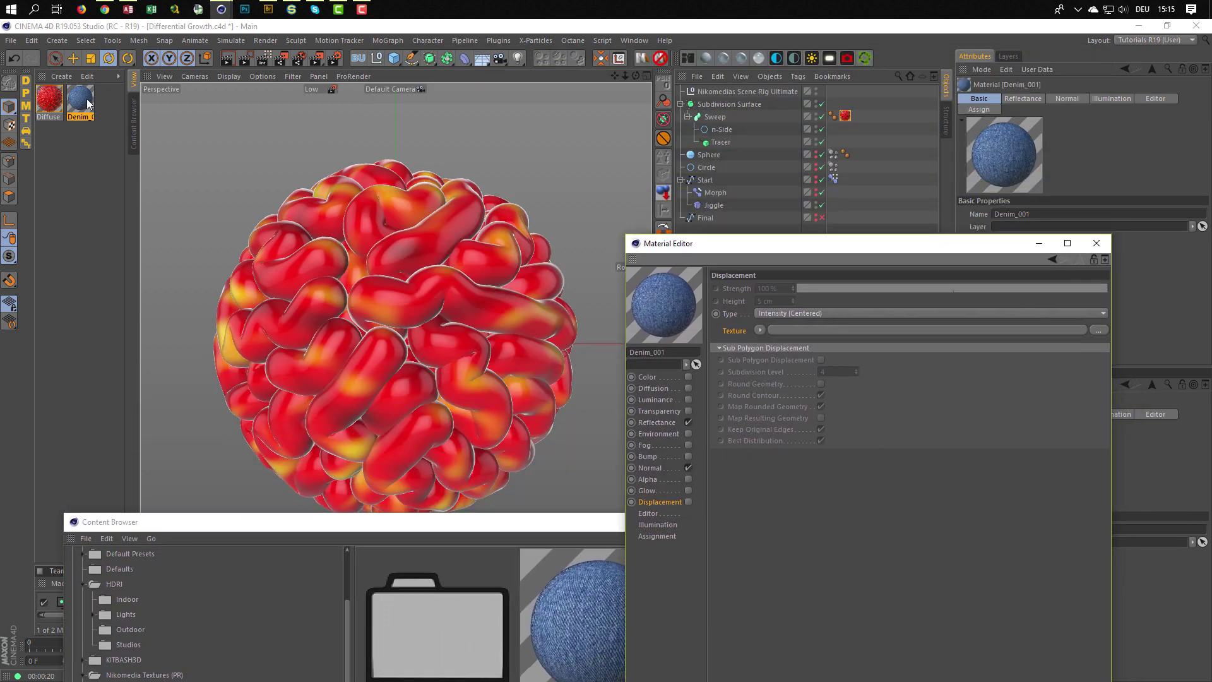
Replace the Sweep's material with Denim_001, inspect its Glossy and Diffuse reflectance layers, and close the Material Editor
left_click_drag(89, 103, 846, 116)
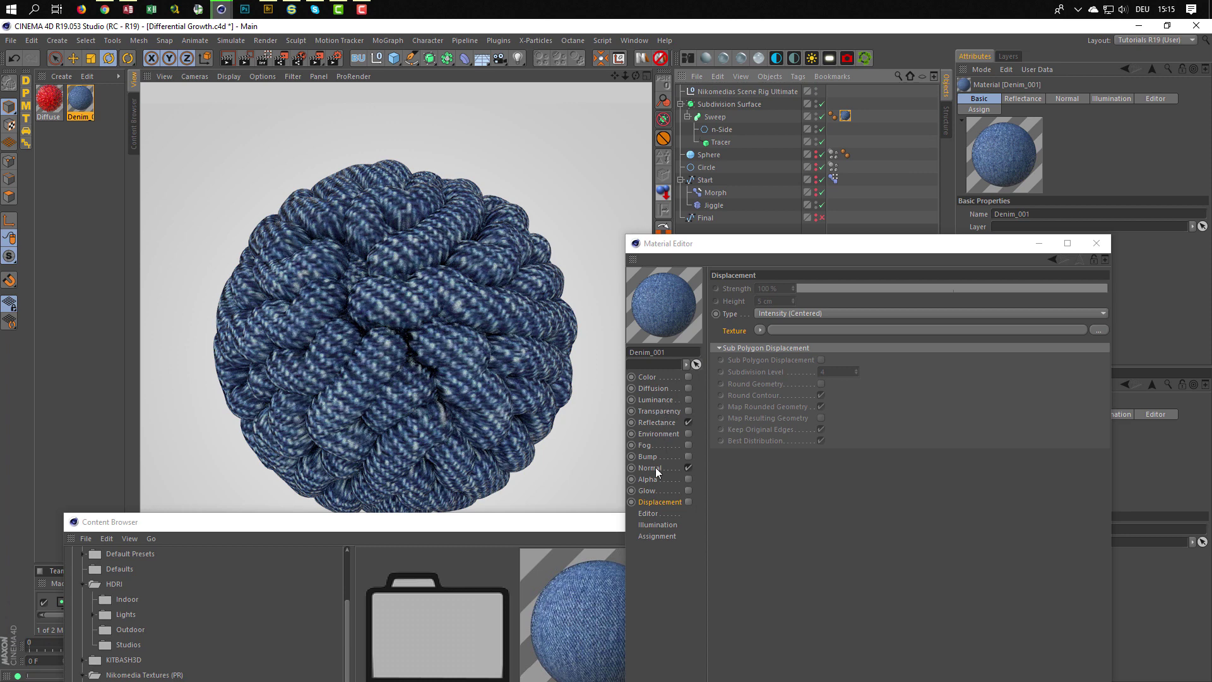
left_click(656, 423)
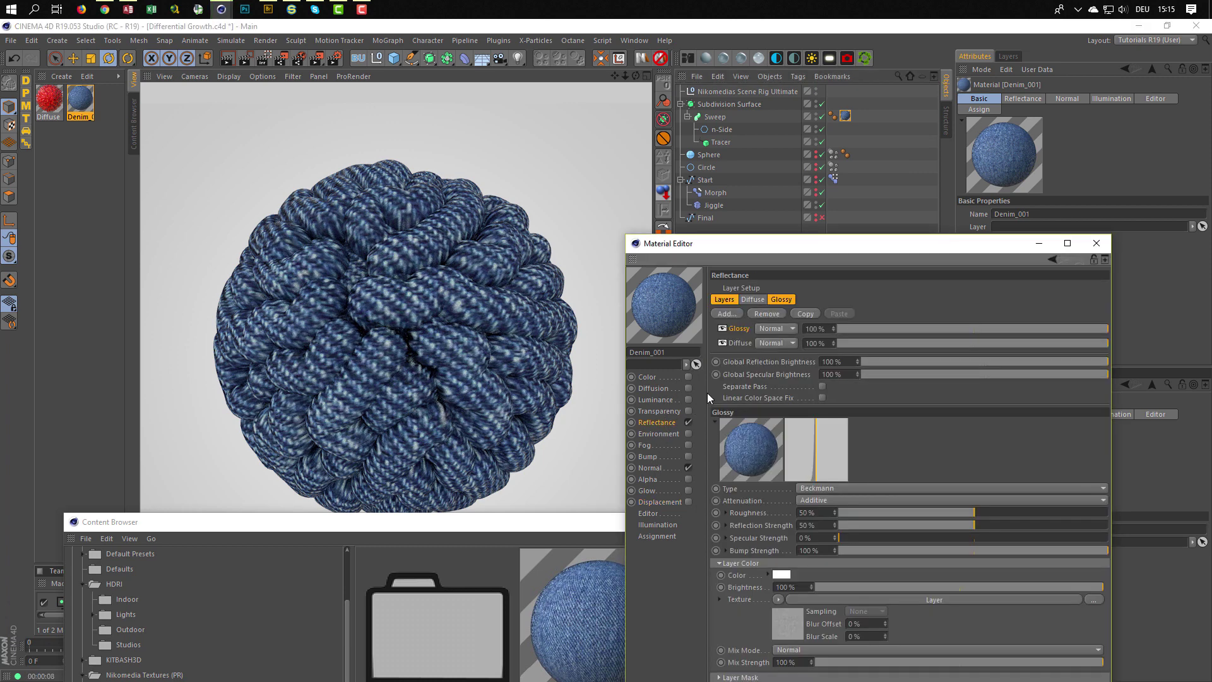
left_click(740, 342)
left_click_drag(820, 246, 859, 84)
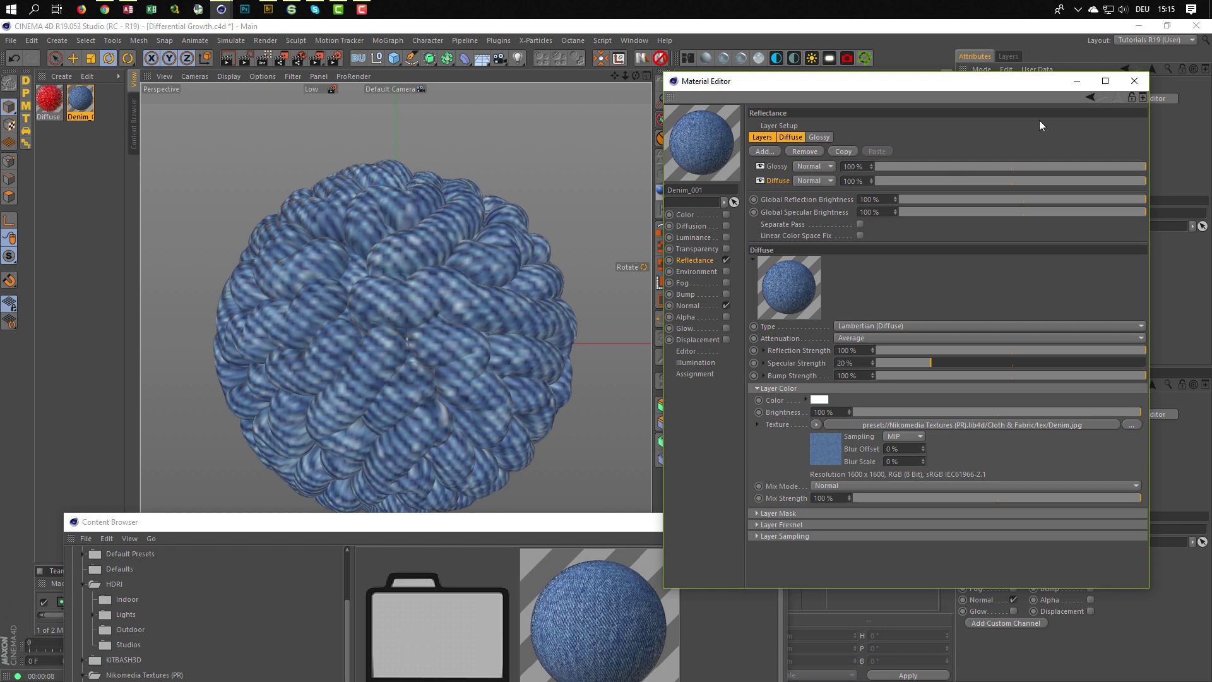
left_click(1134, 81)
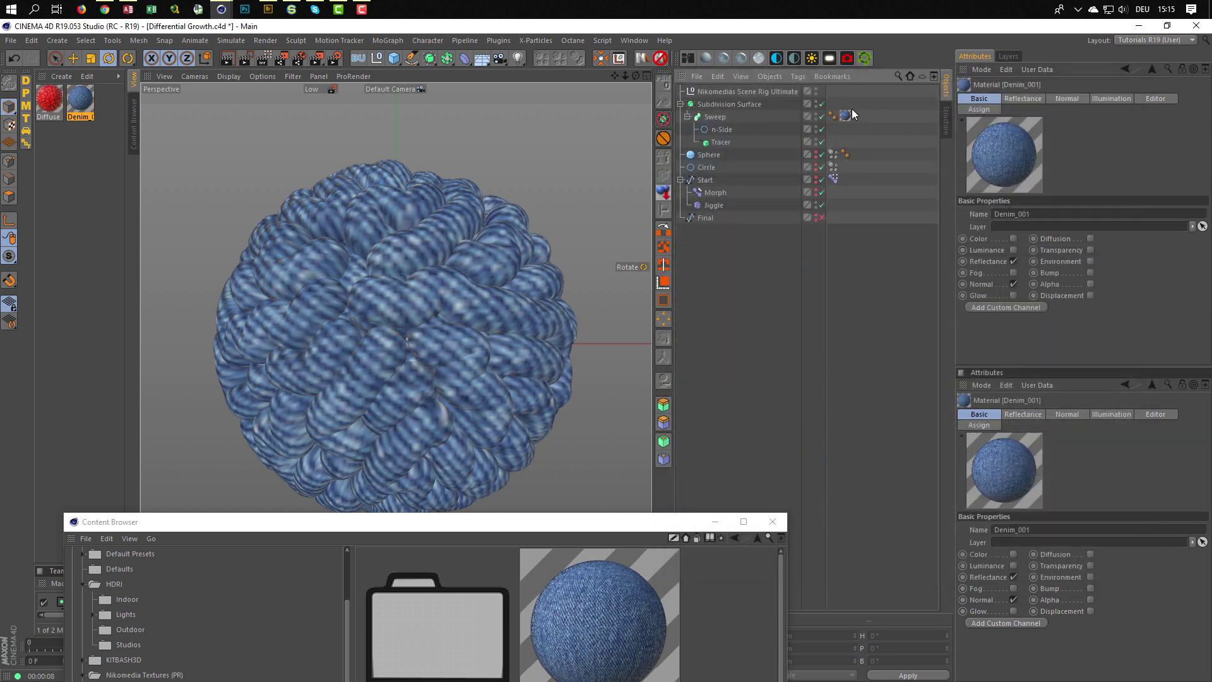
Set Length U and Length V of the Sweep's texture tag to 50% and render the view
left_click(846, 115)
double_click(1035, 242)
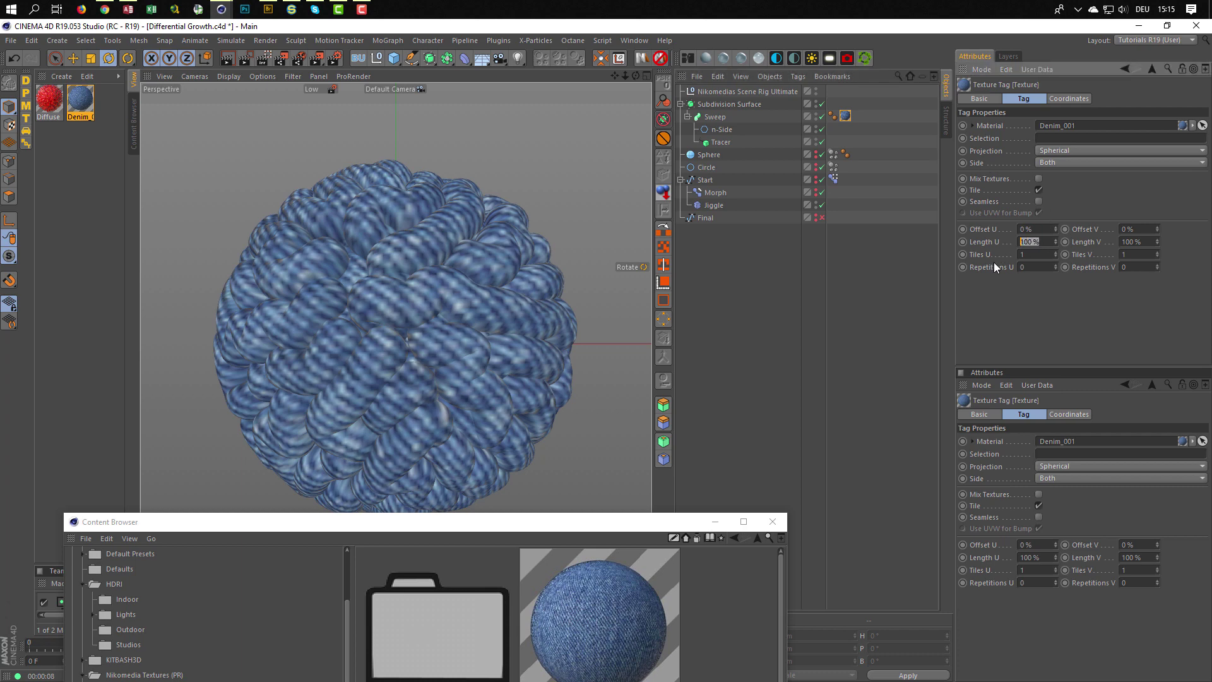
type("50")
key("Tab")
type("50")
key("Return")
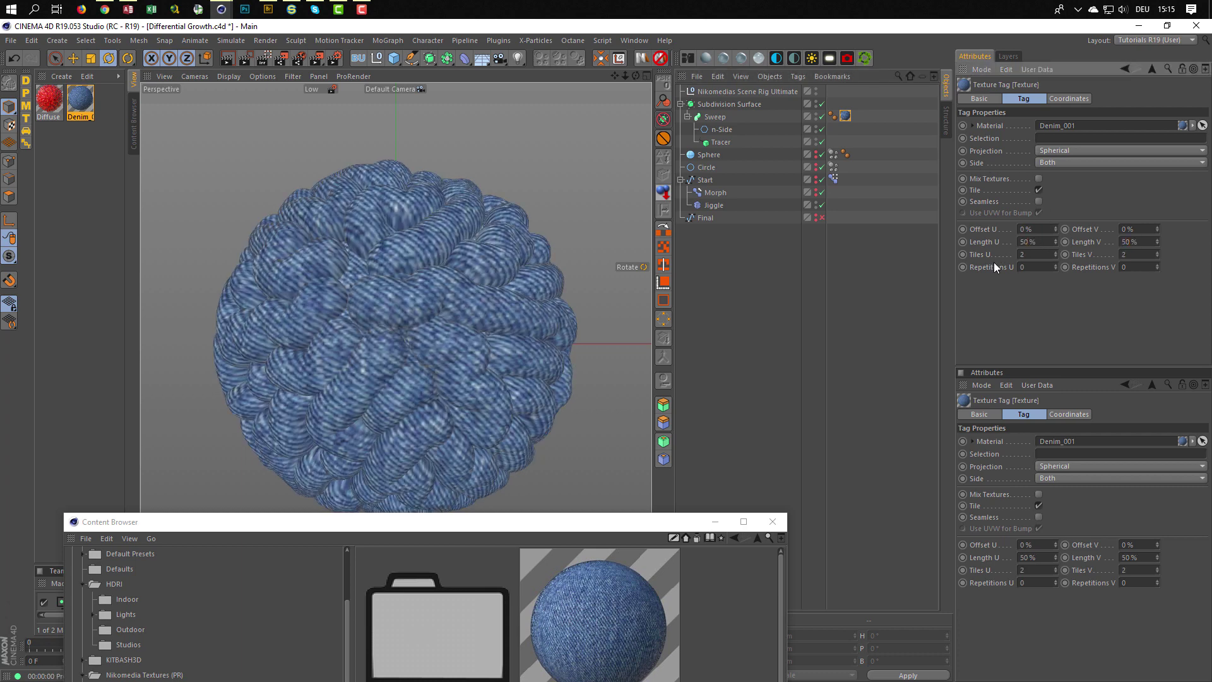
key("ctrl+r")
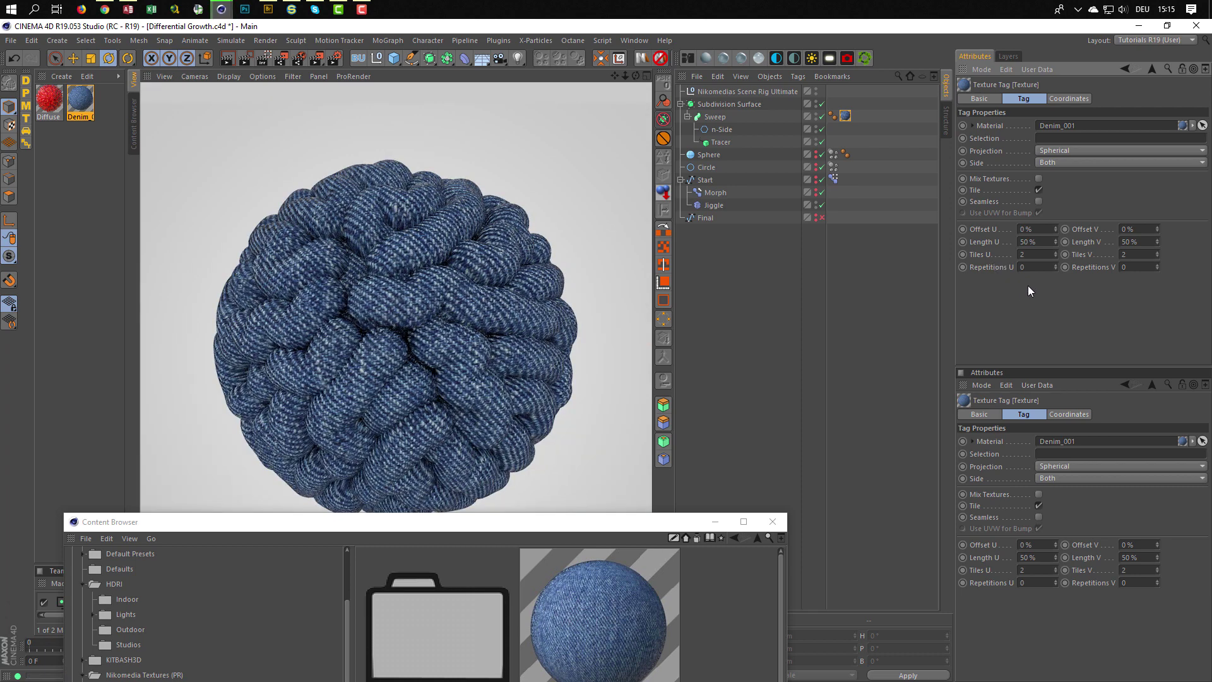
Set the texture tag's Length U and Length V to 20%, render the view, and close the floating Content Browser
double_click(1047, 243)
type("20")
key("Tab")
type("20")
key("Return")
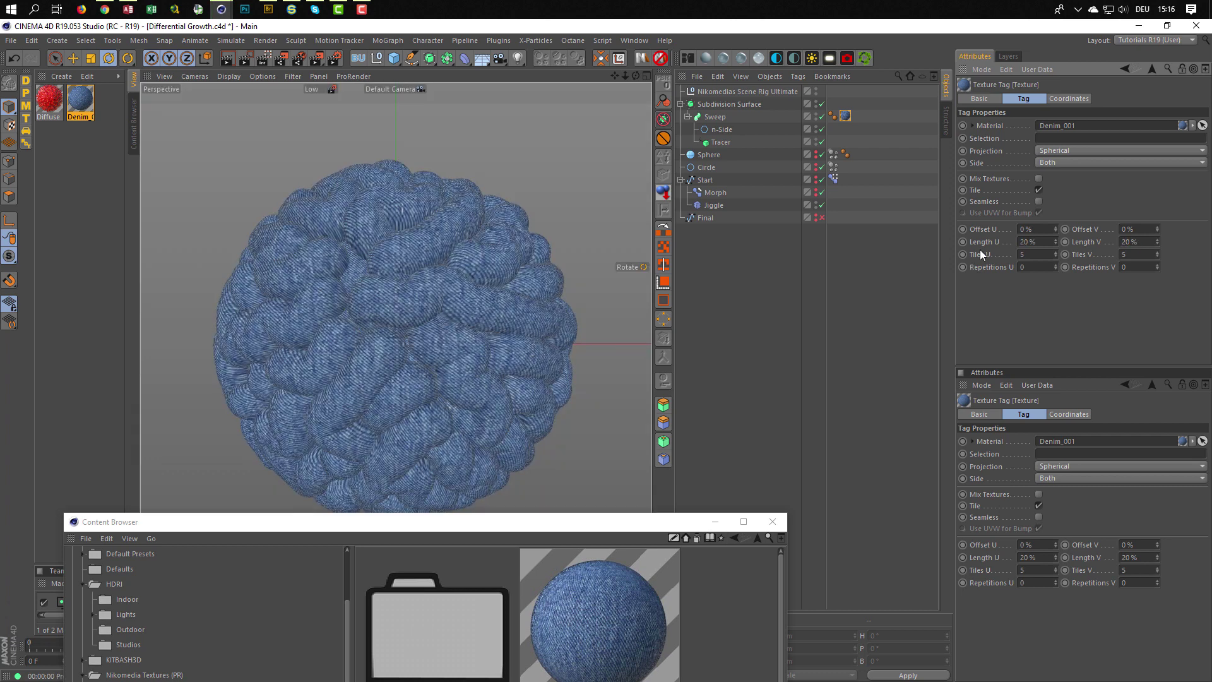
key("ctrl+r")
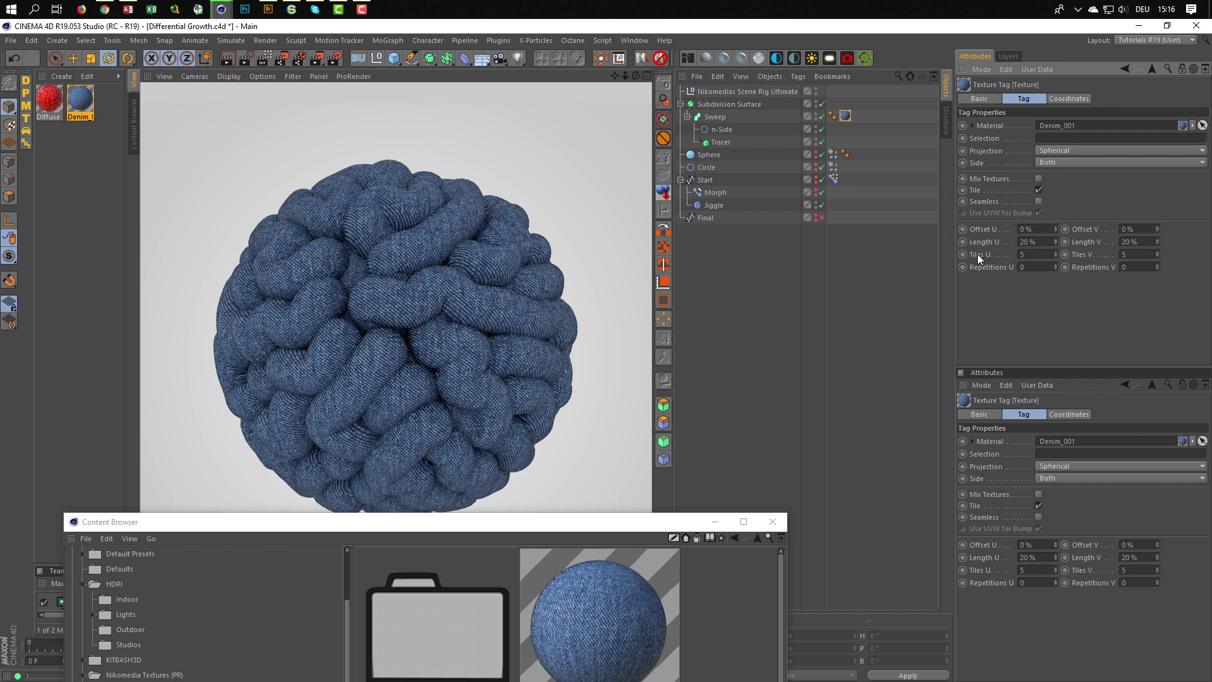
left_click(773, 521)
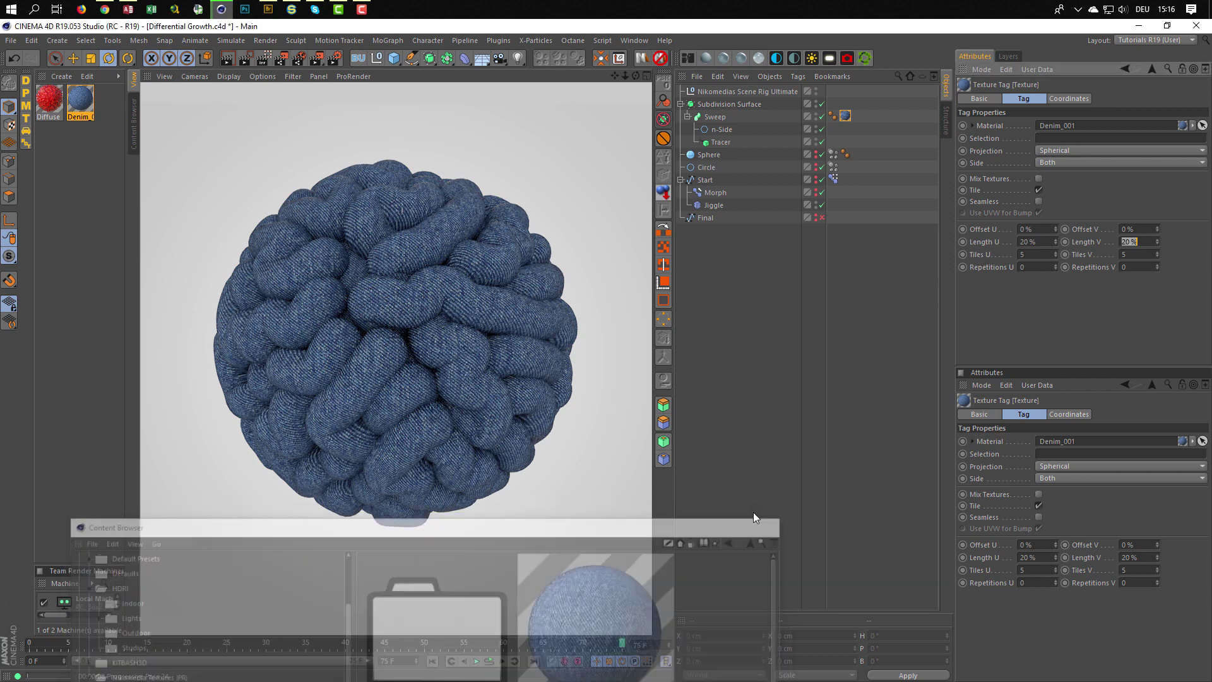
Check the denim look at frame 26 of the animation and return to frame 75
left_click(383, 371)
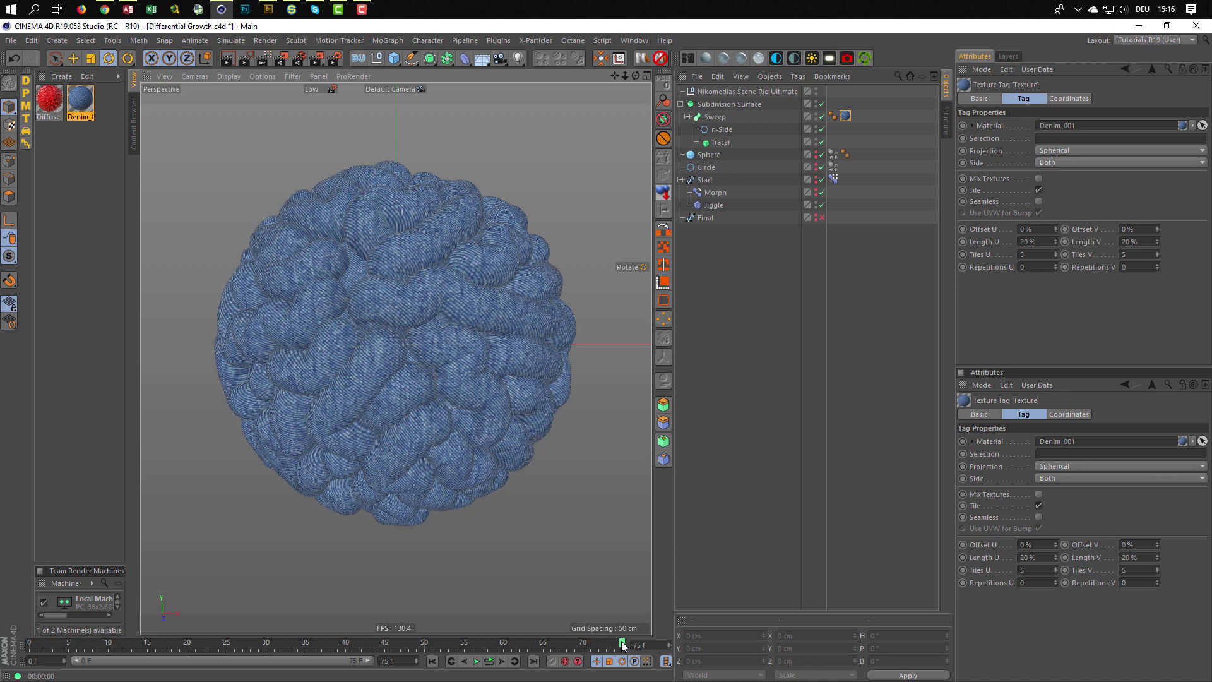
left_click_drag(622, 643, 233, 625)
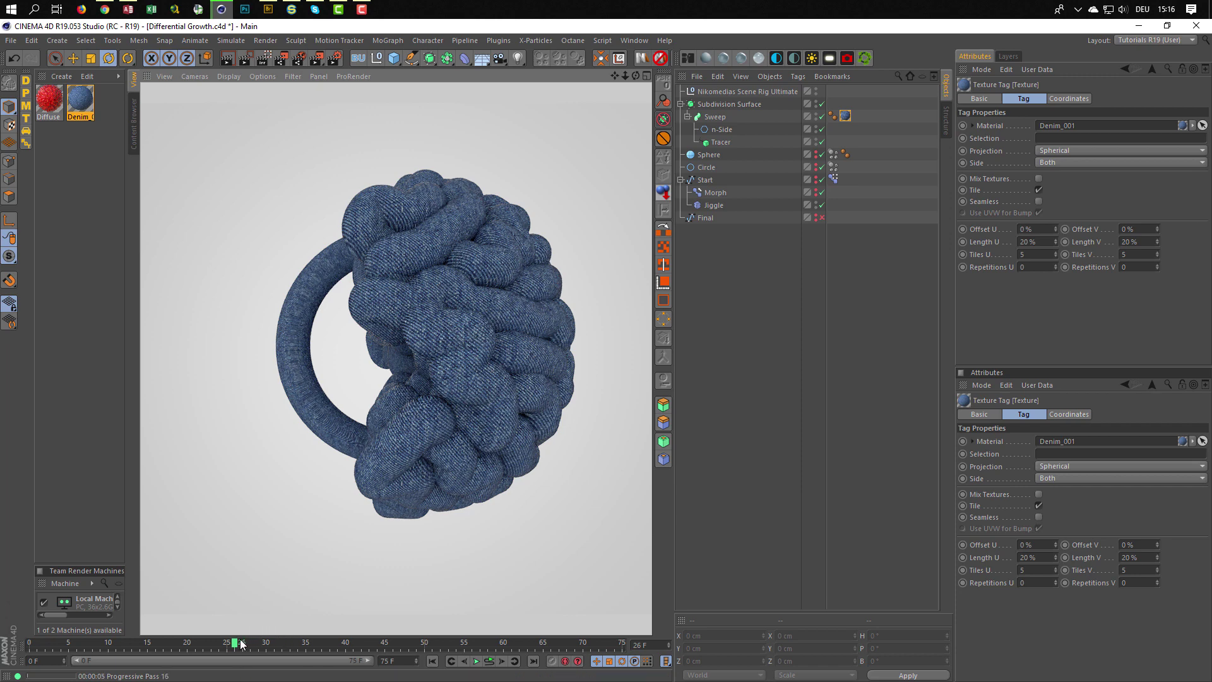
left_click_drag(235, 645, 621, 651)
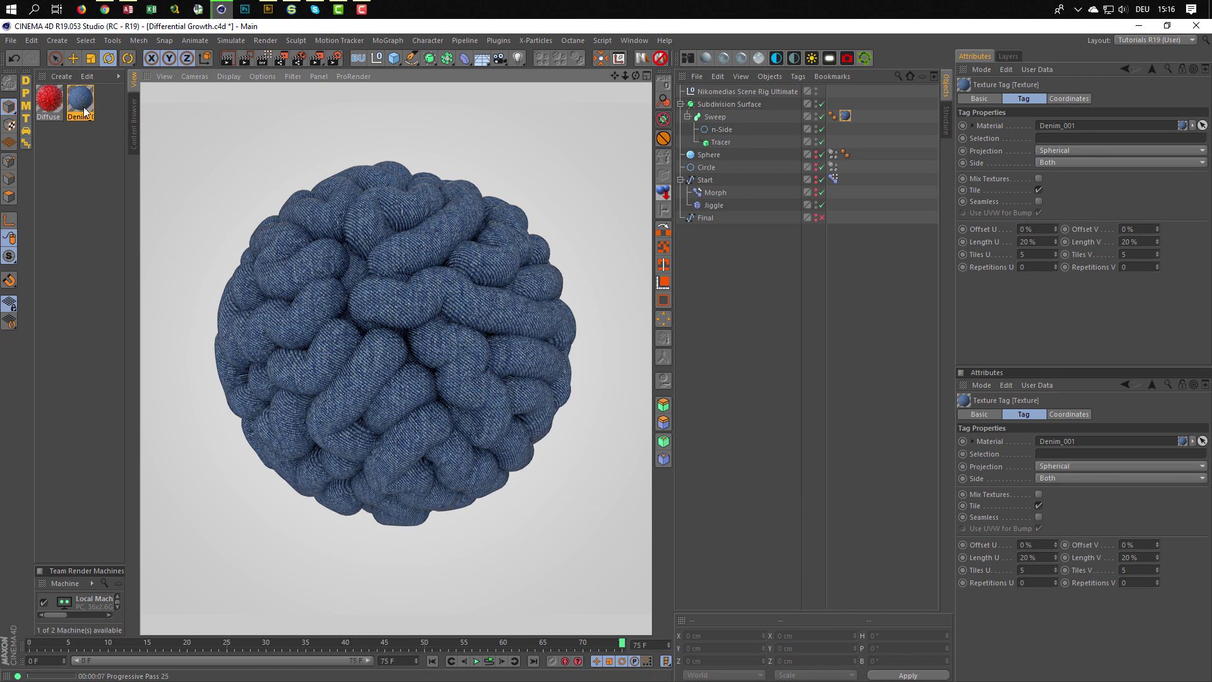
Show the Food materials of the Nikomedia Textures (PR) presets in the docked Content Browser with smaller thumbnails
left_click(134, 121)
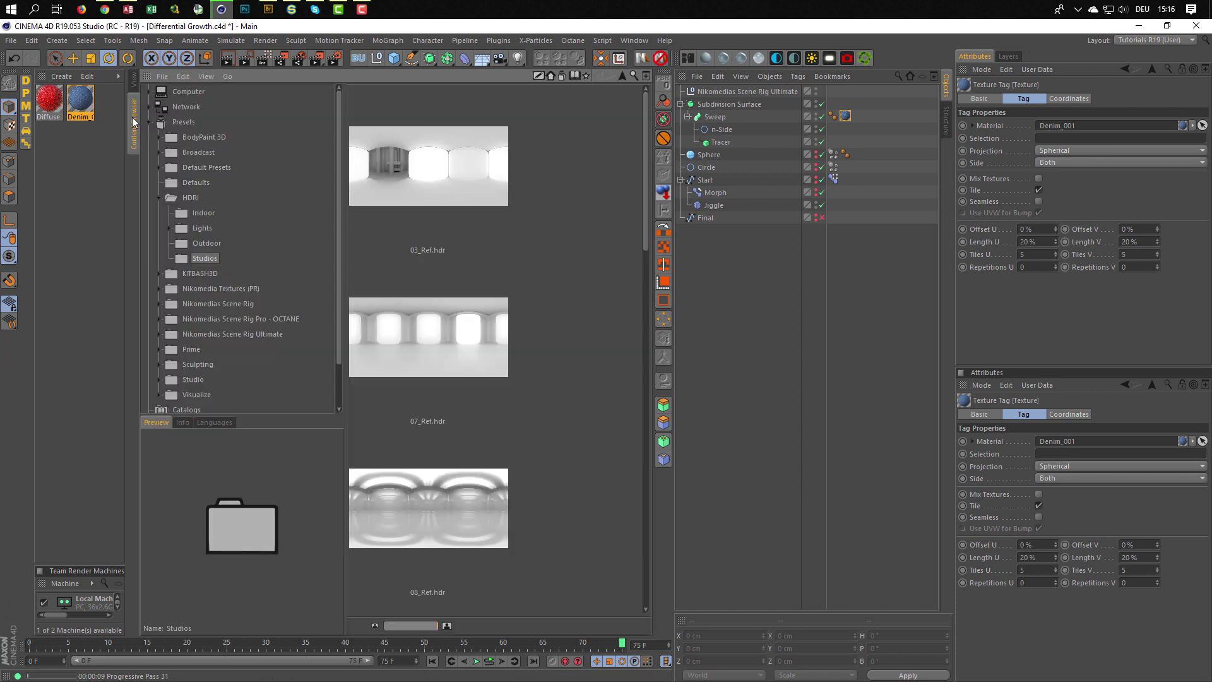
left_click(228, 290)
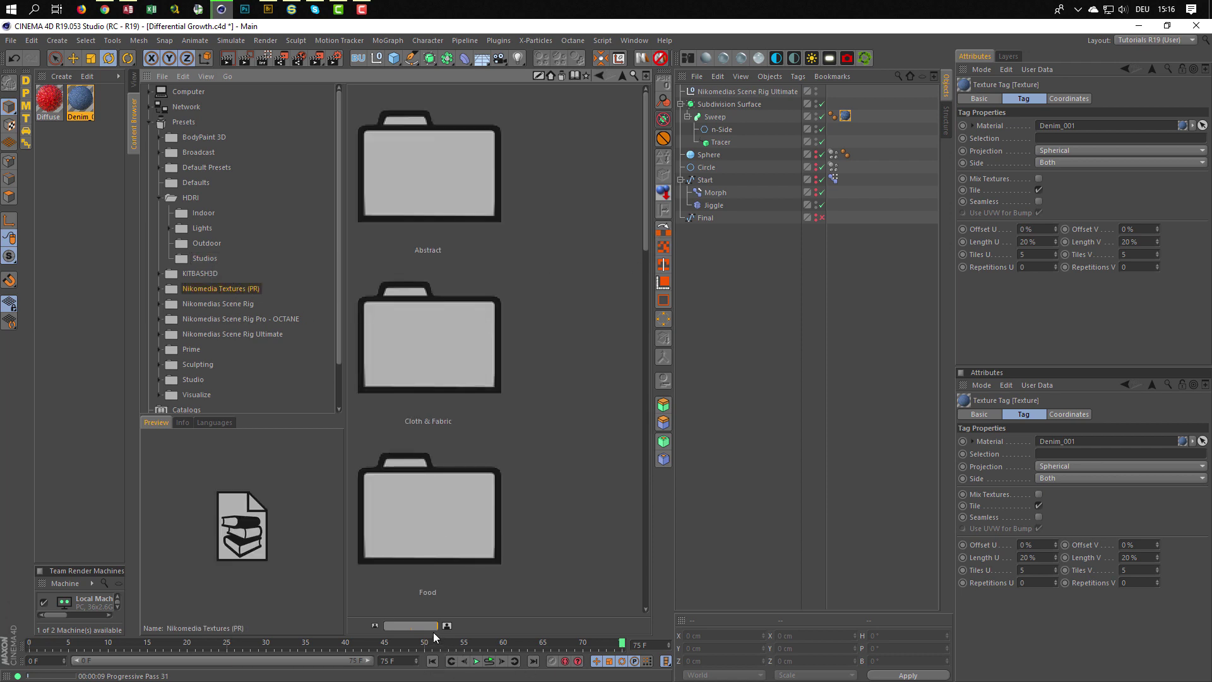
left_click_drag(433, 631, 412, 631)
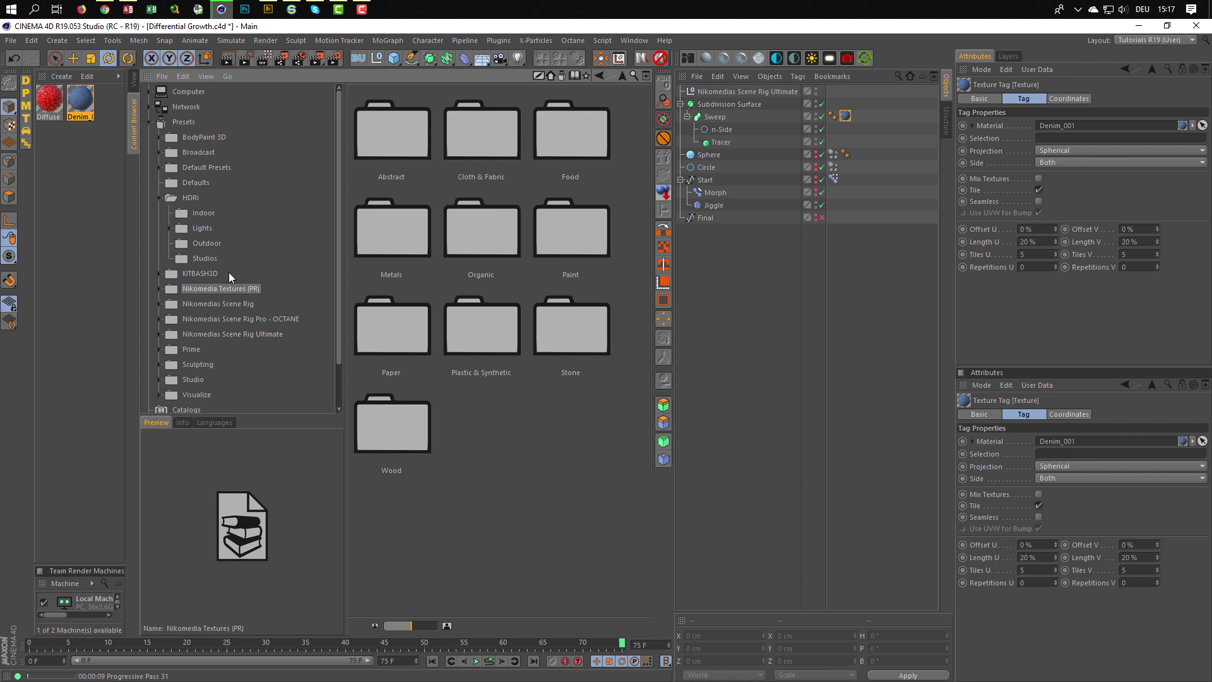
left_click(160, 288)
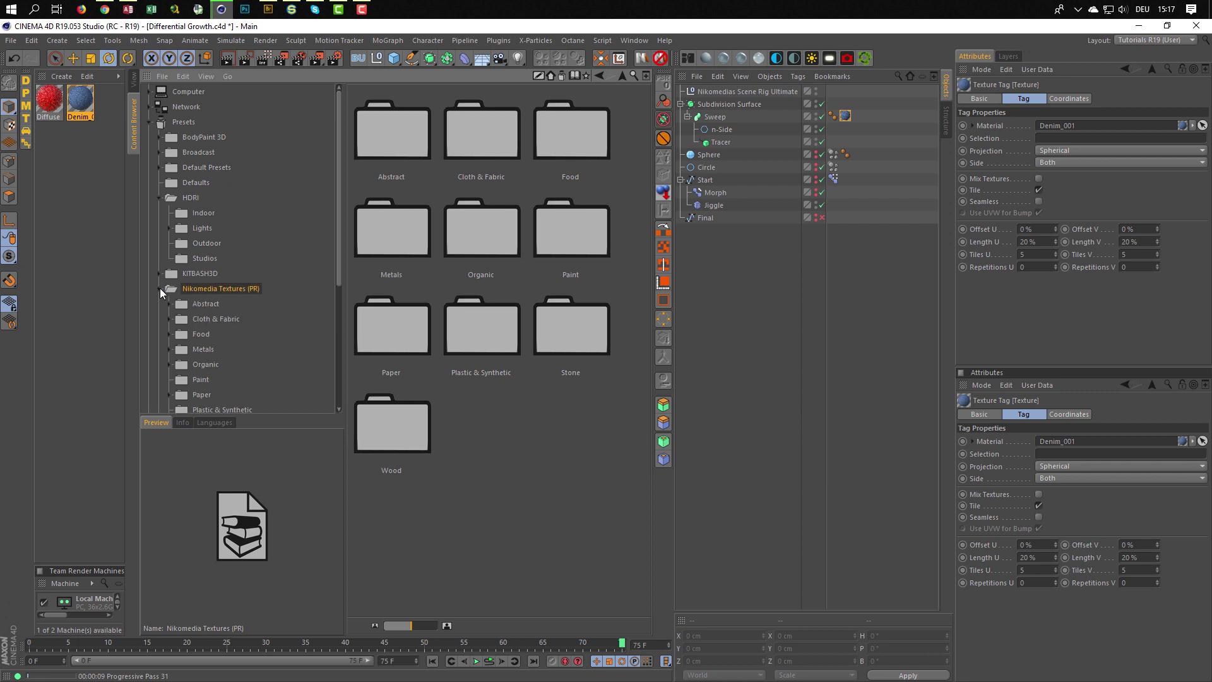
scroll(165, 297, "down", 3)
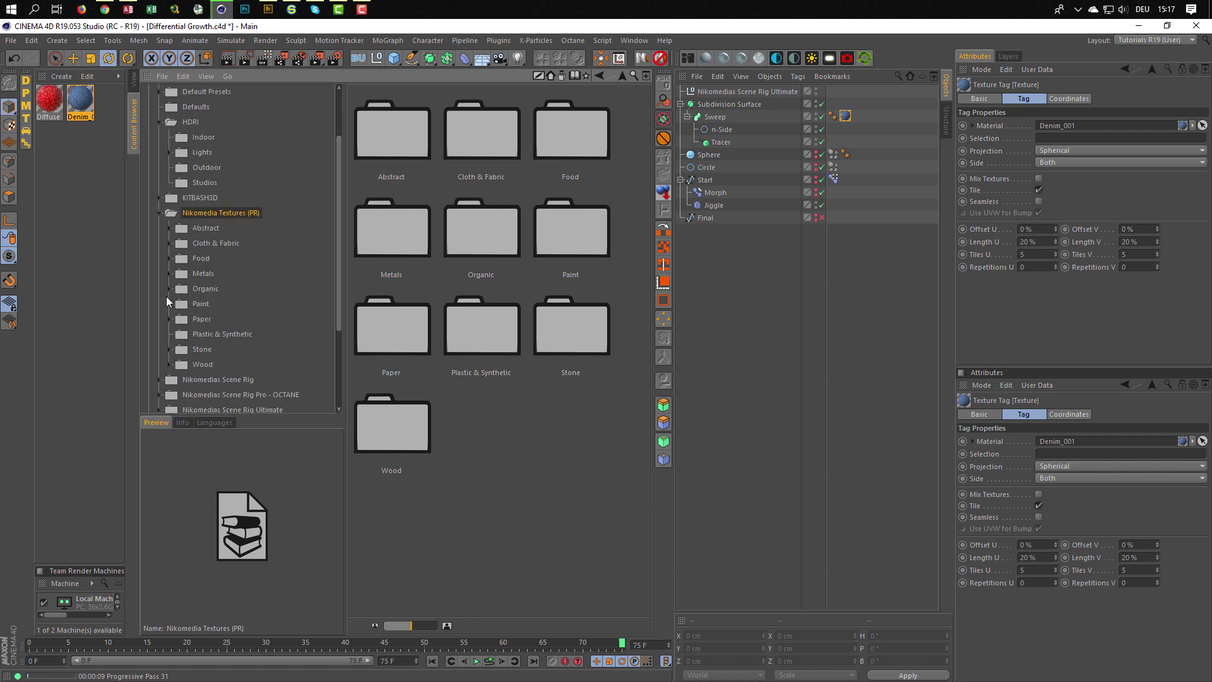
left_click(204, 260)
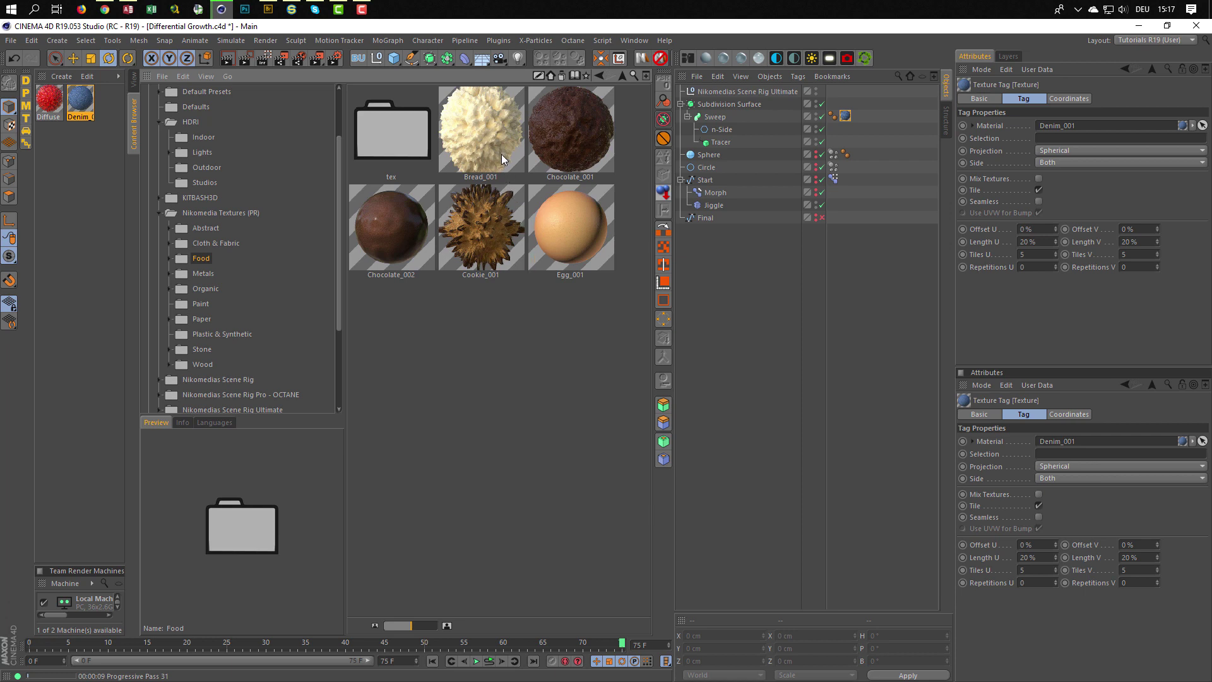
Add the Bread_001 preset to the scene's materials and assign it to the Sweep's texture tag
left_click(477, 147)
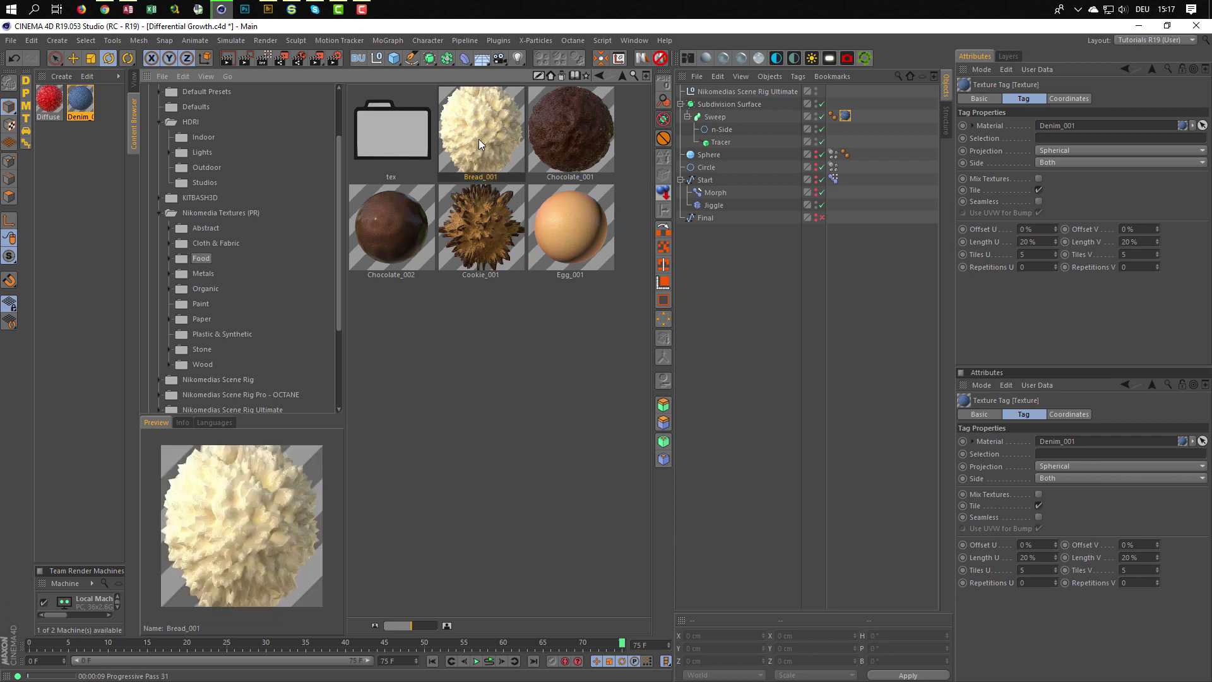
left_click_drag(480, 144, 92, 213)
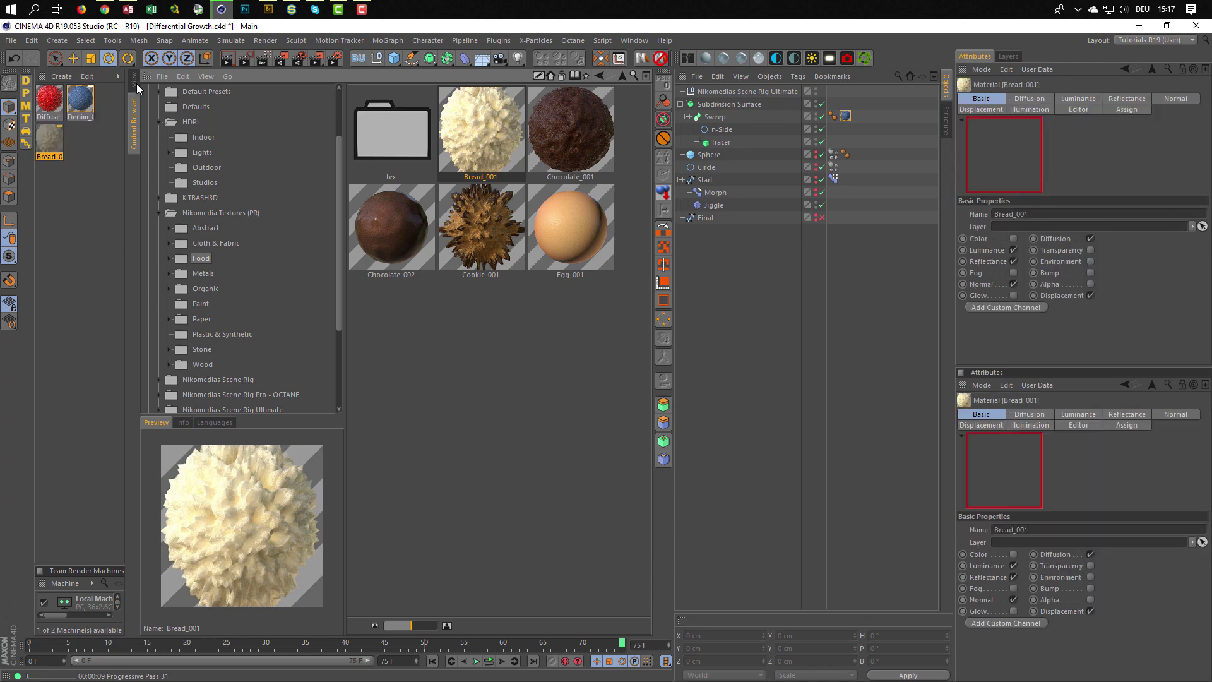
left_click(136, 83)
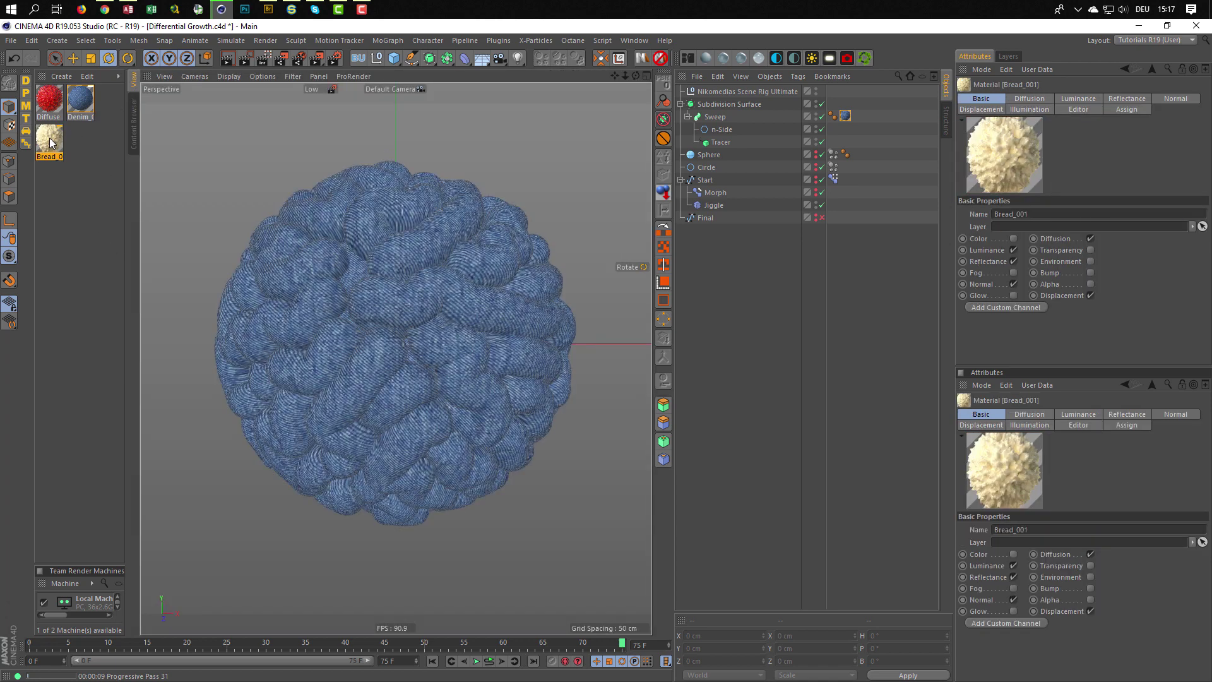
mouse_move(49, 138)
left_mouse_down()
mouse_move(508, 298)
mouse_move(868, 125)
mouse_move(845, 116)
left_mouse_up()
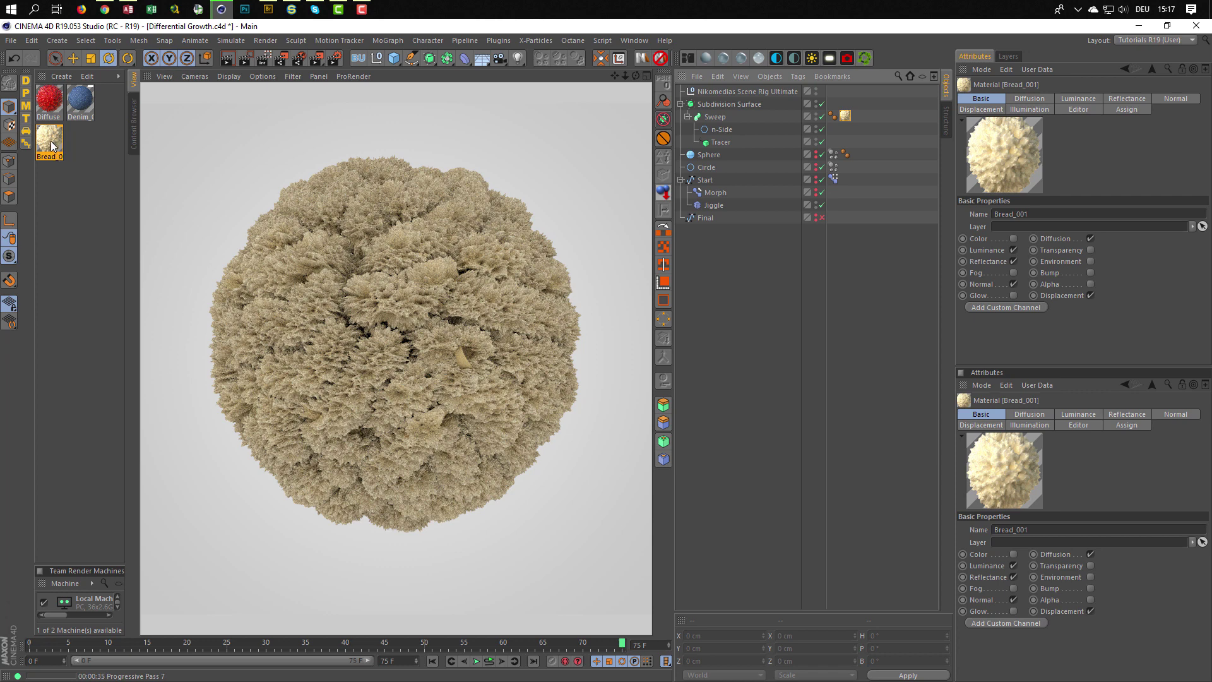
Assign the Alien_Skin_001 preset from the Organic materials to the Sweep's texture tag and return to the 3D view
left_click(132, 124)
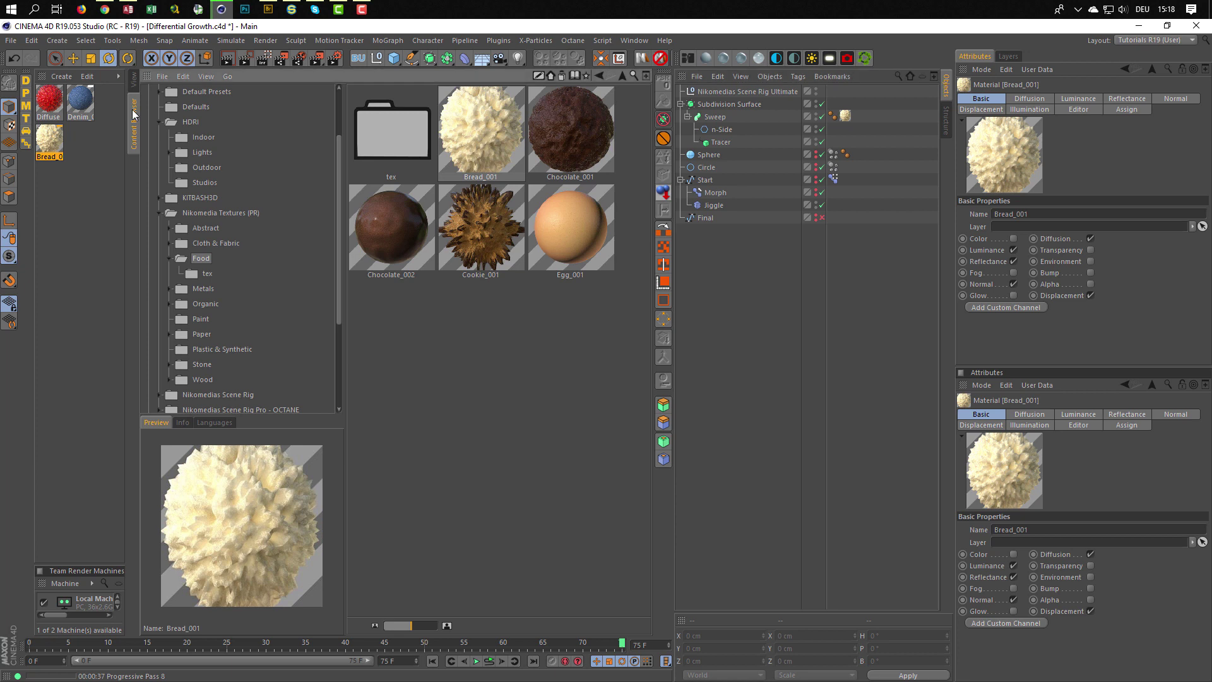
left_click(207, 304)
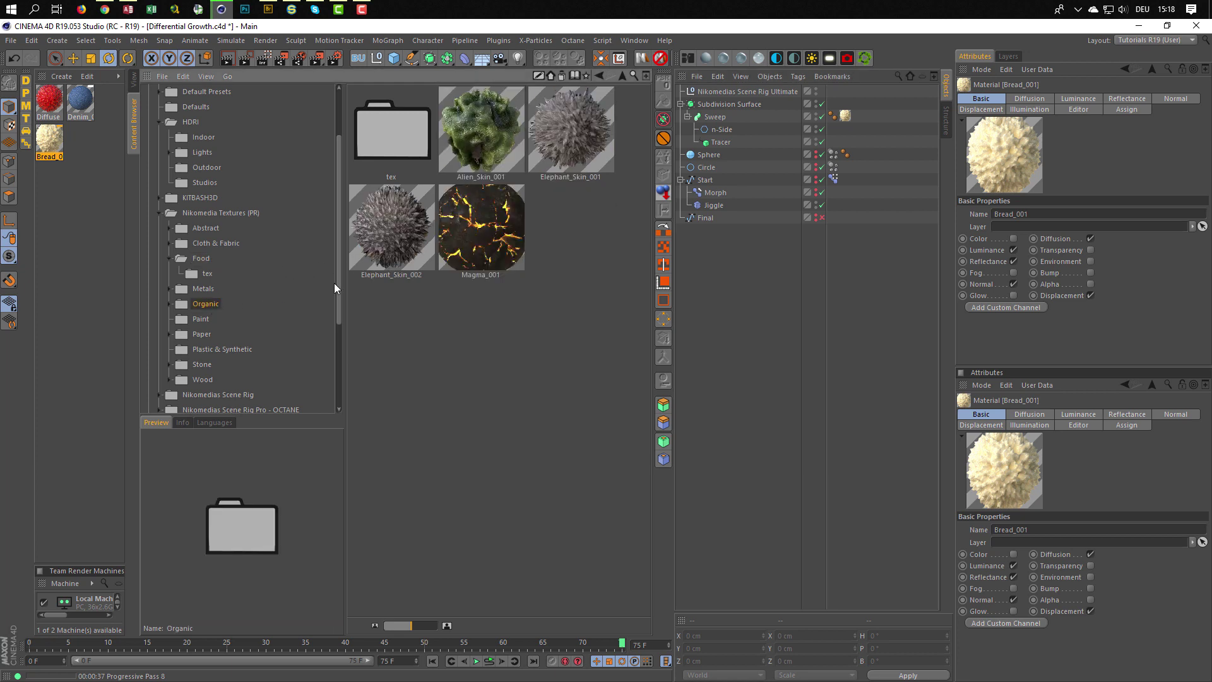
left_click_drag(487, 135, 845, 117)
left_click(133, 80)
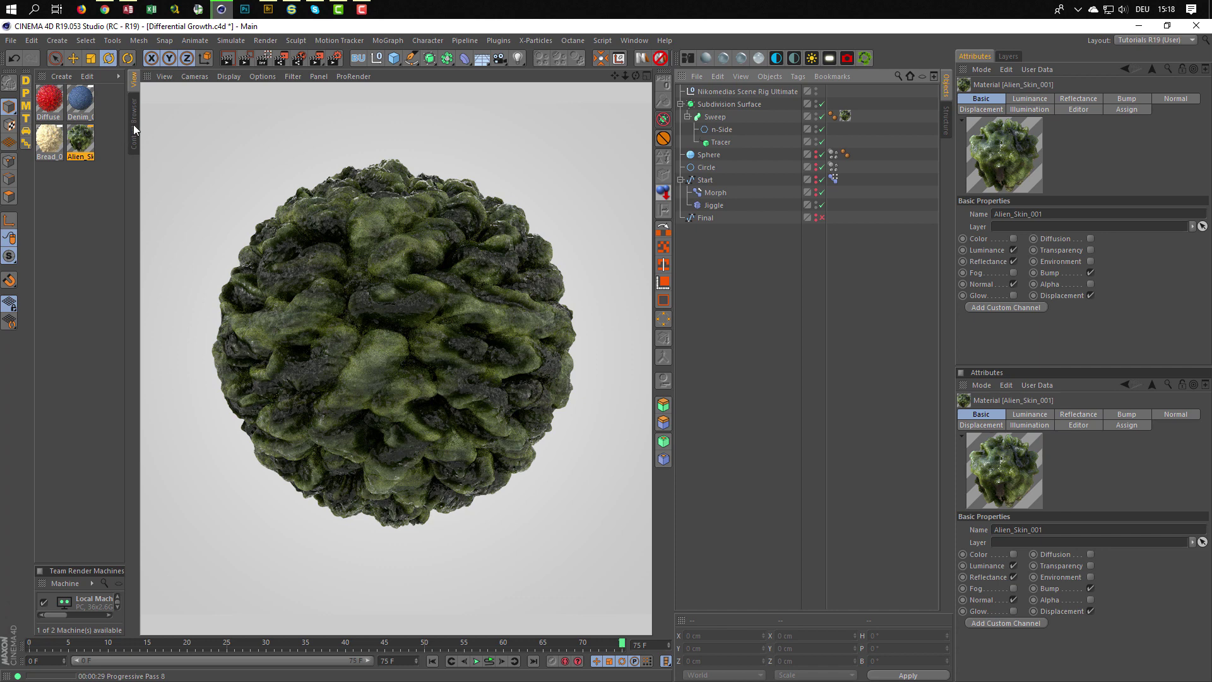
key("ctrl+a")
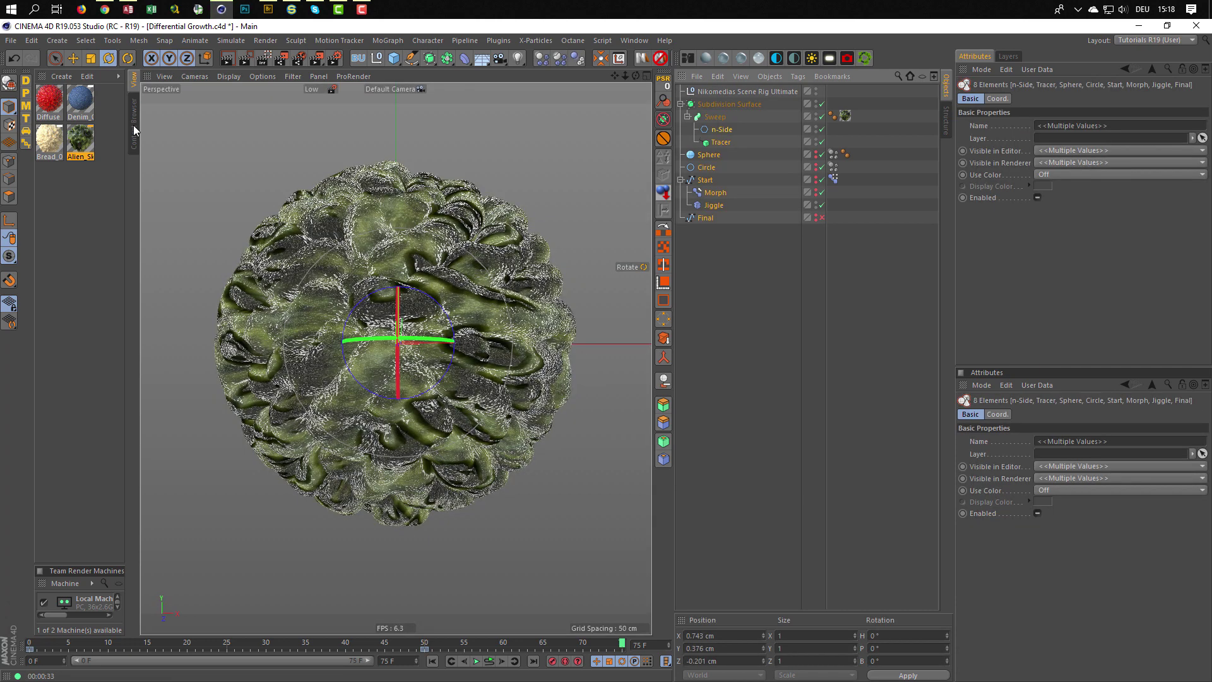
Browse the Paint, Paper, Plastic & Synthetic, Stone and Wood preset materials and return to the 3D view
left_click(134, 125)
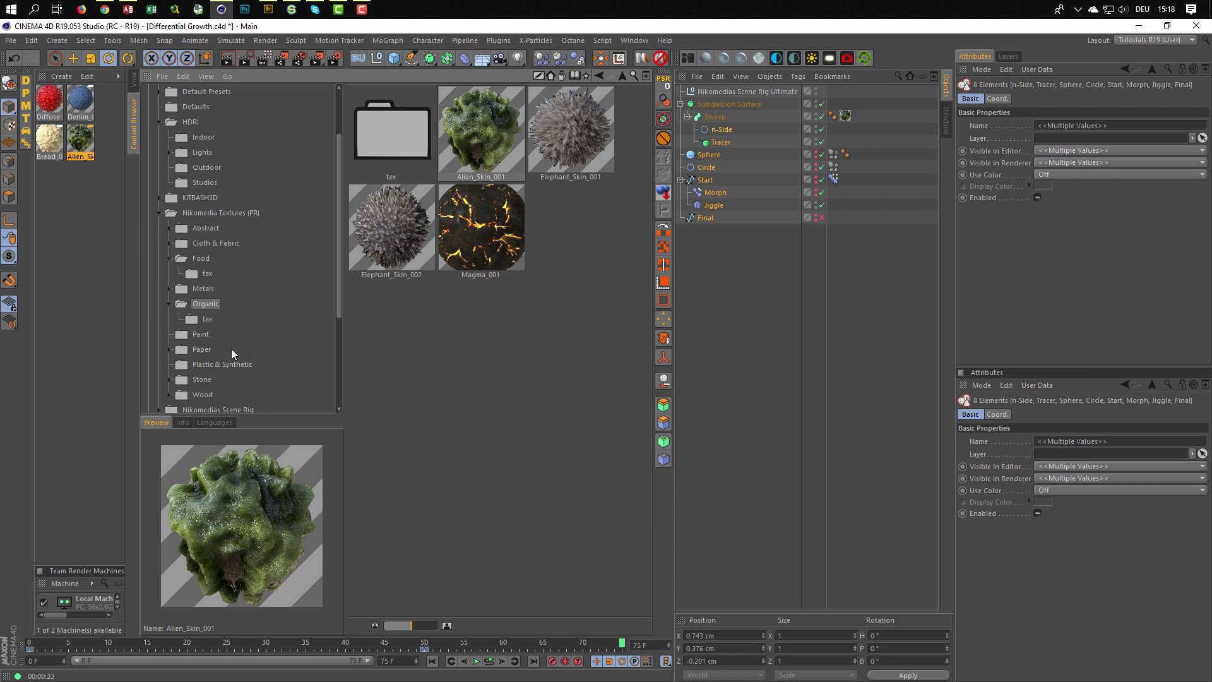
left_click(207, 333)
left_click(205, 349)
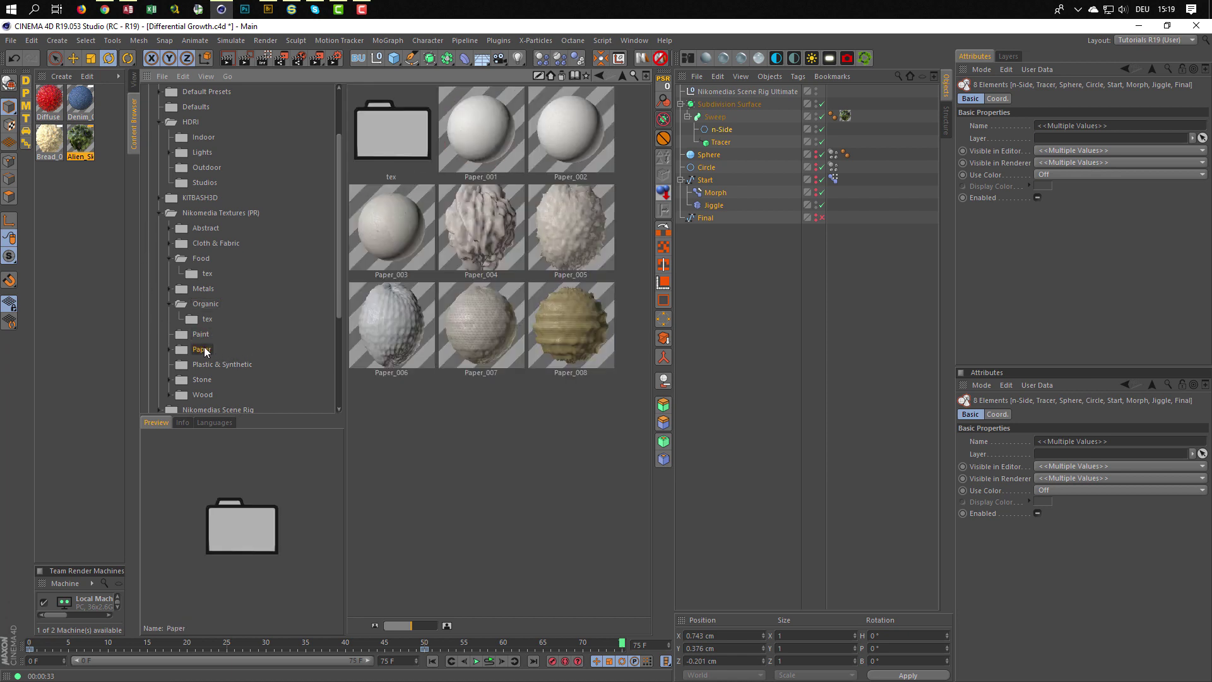
scroll(221, 345, "down", 5)
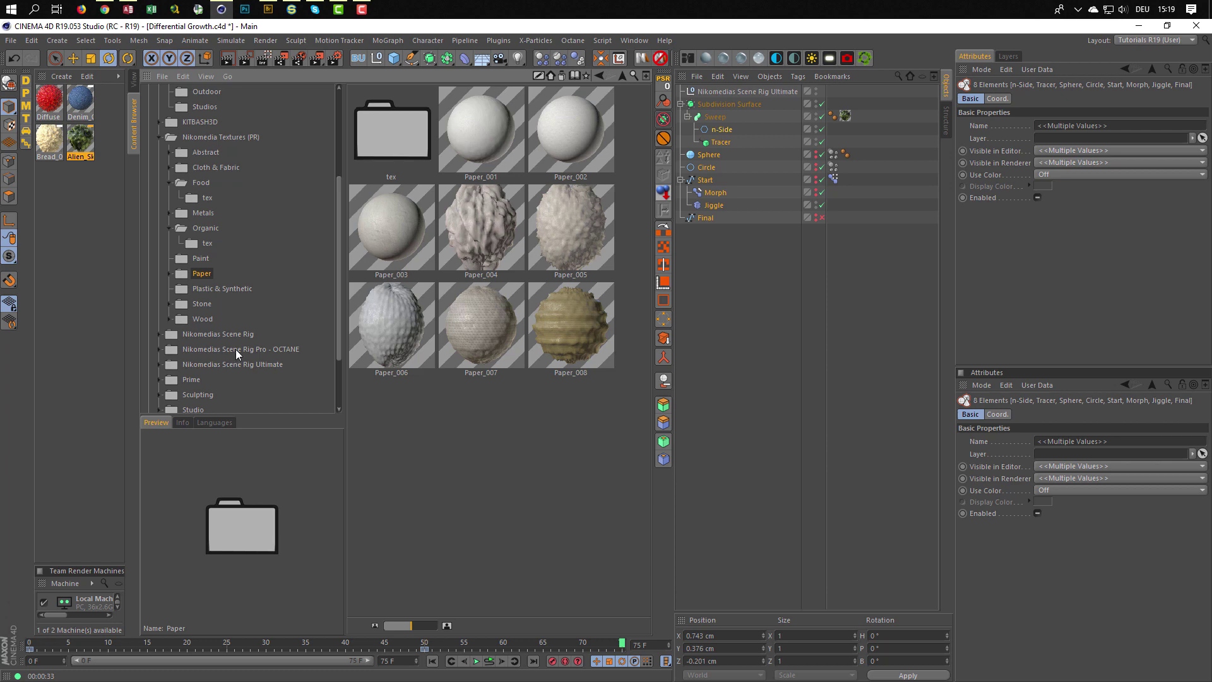
left_click(202, 289)
left_click(204, 303)
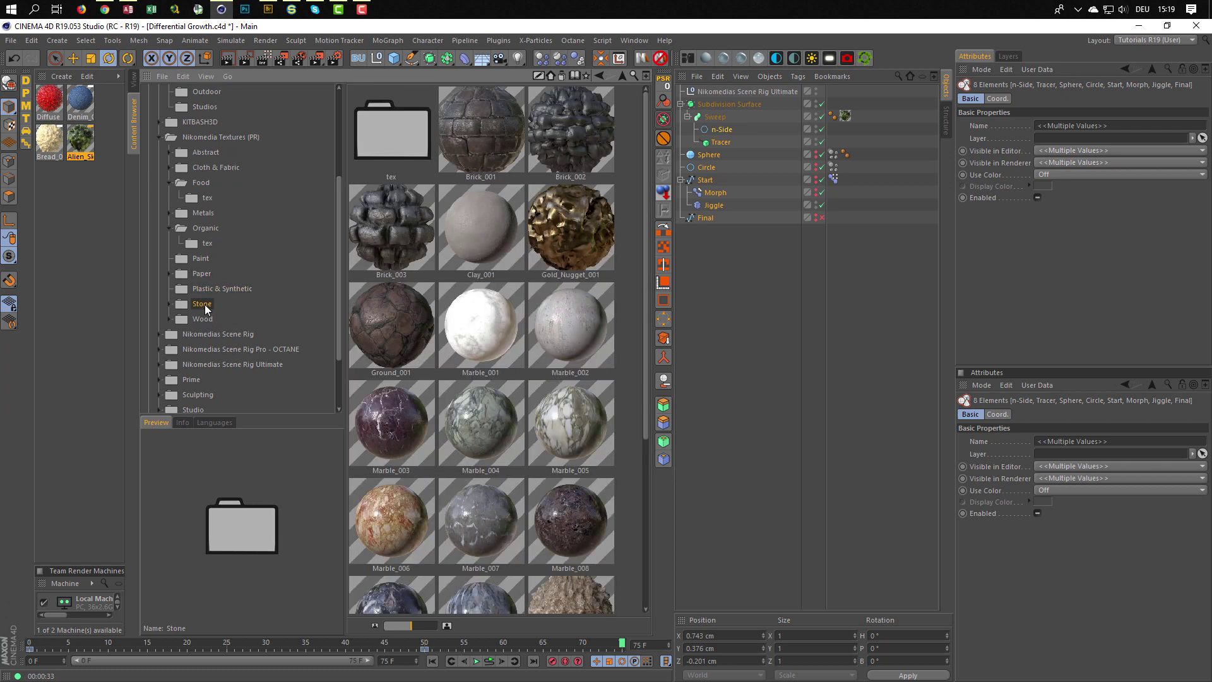
scroll(486, 358, "down", 5)
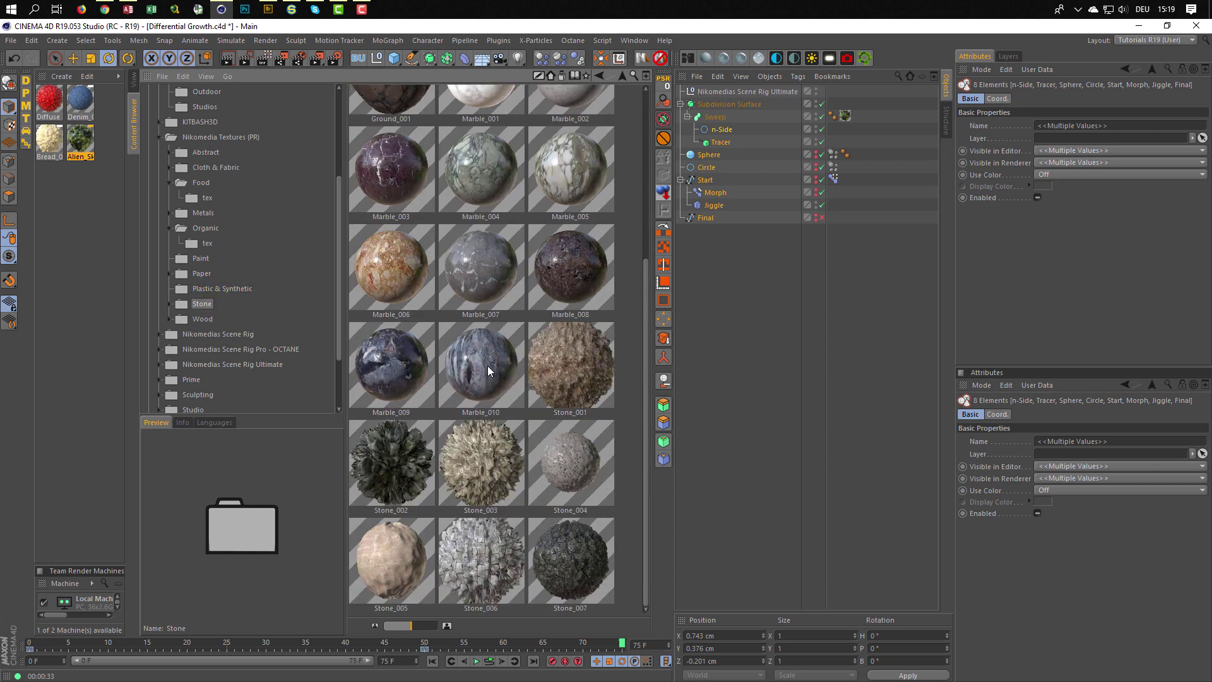
left_click(202, 319)
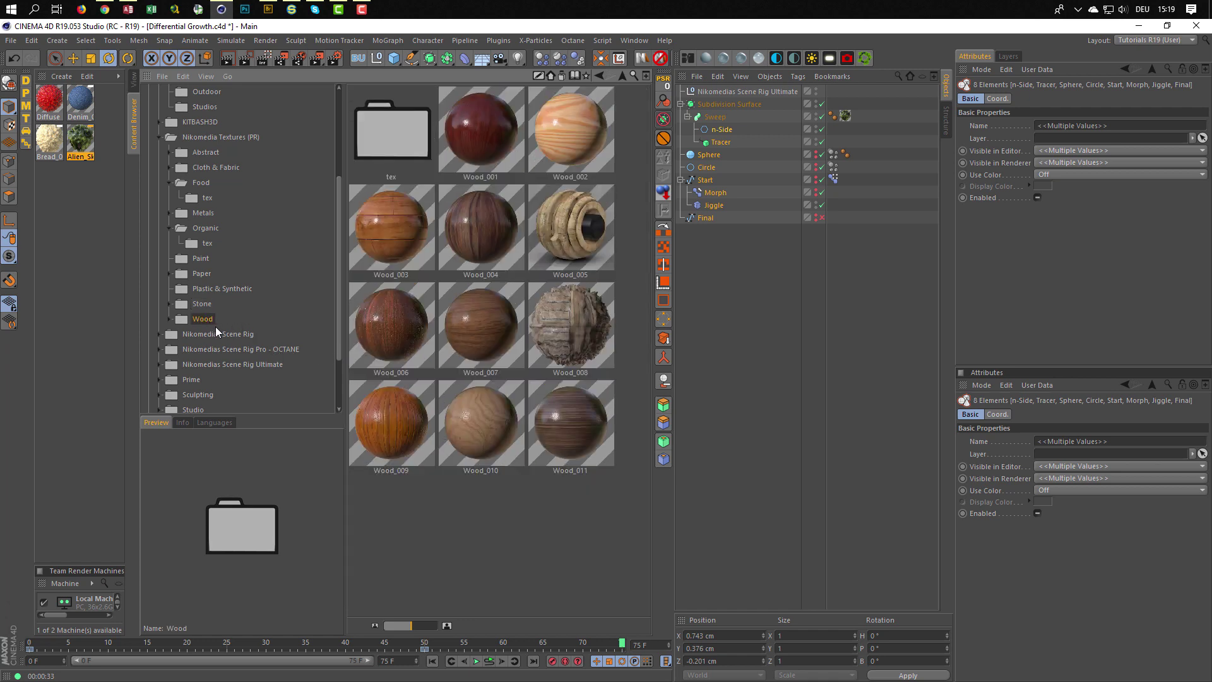
scroll(196, 220, "up", 4)
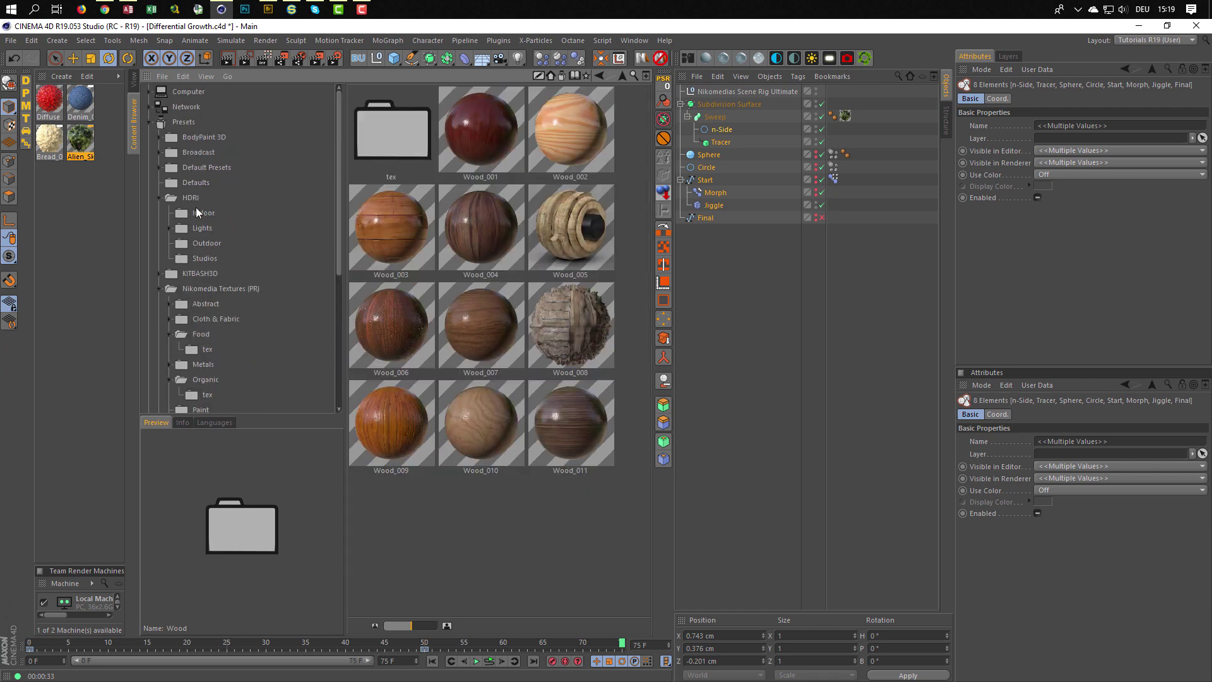
left_click(133, 80)
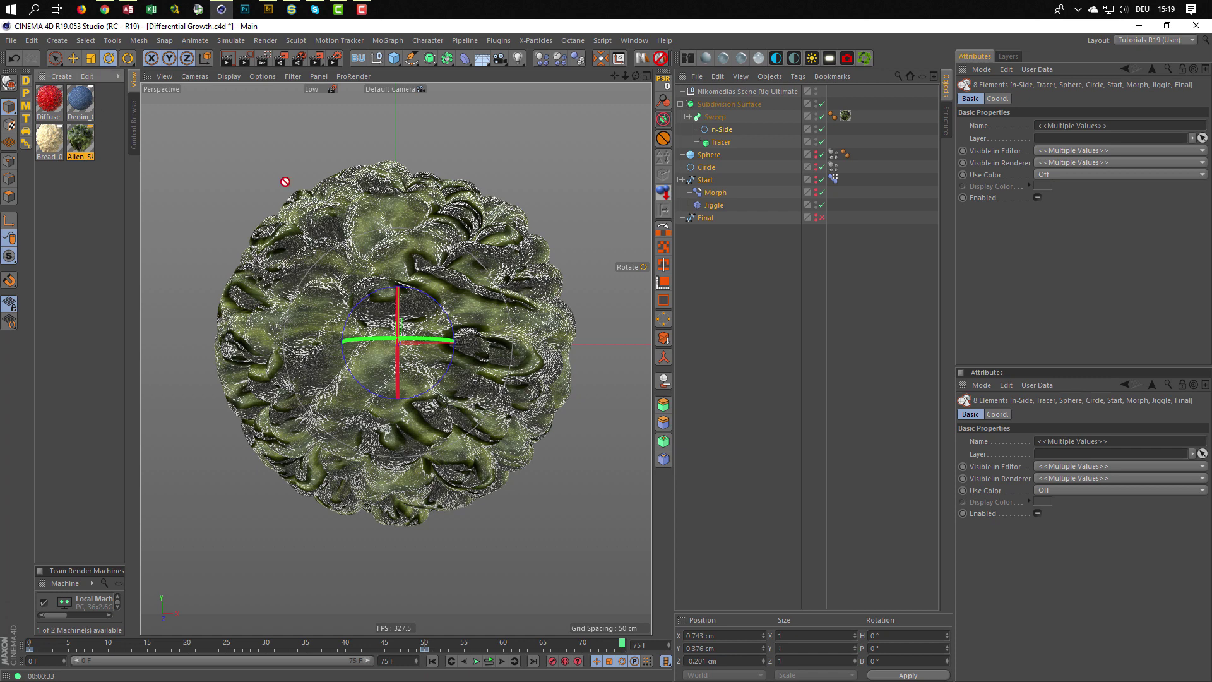
Assign the denim preset material to the Sweep's texture tag in place of the alien skin
left_click_drag(285, 181, 846, 116)
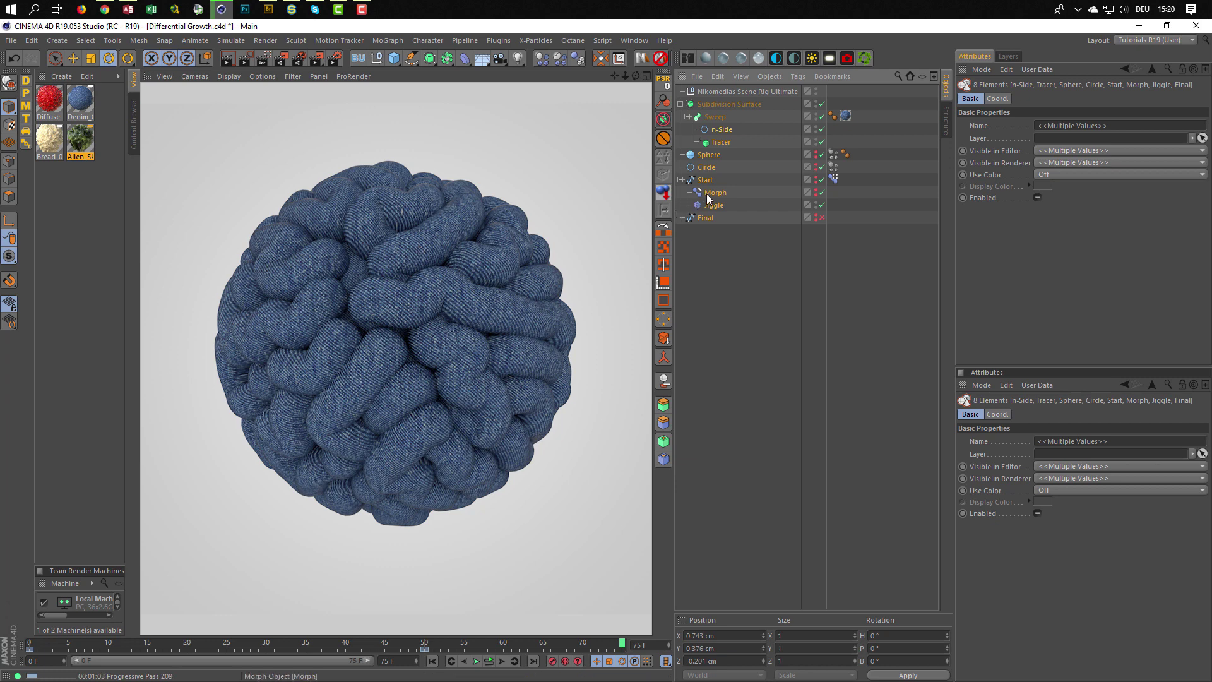
Examine the available collision shapes on the Sphere's Dynamics Body tag, leave the setting as is and deselect everything
left_click(832, 154)
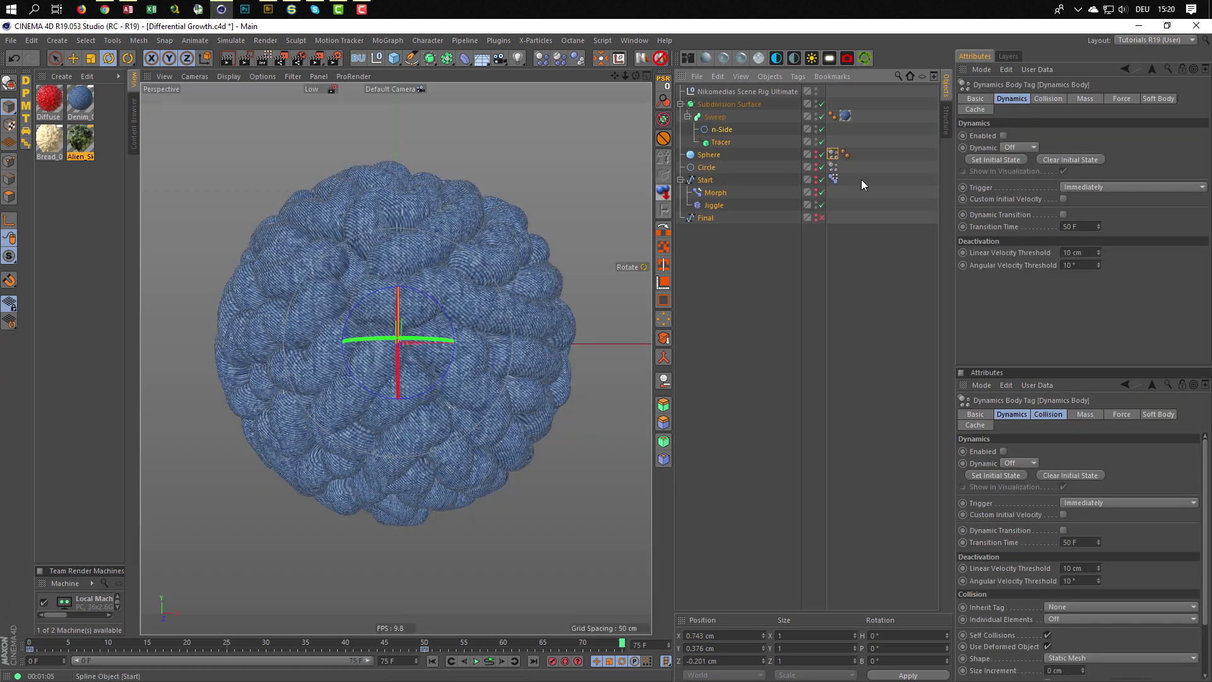
left_click(1046, 98)
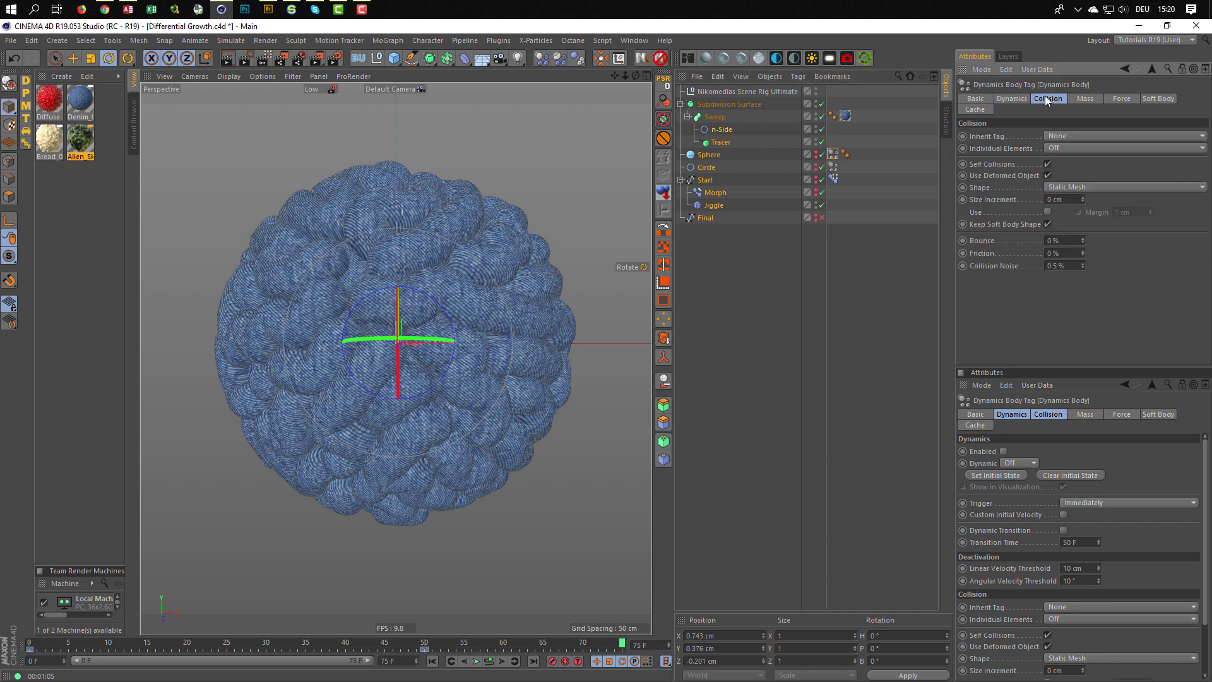
left_click(1066, 186)
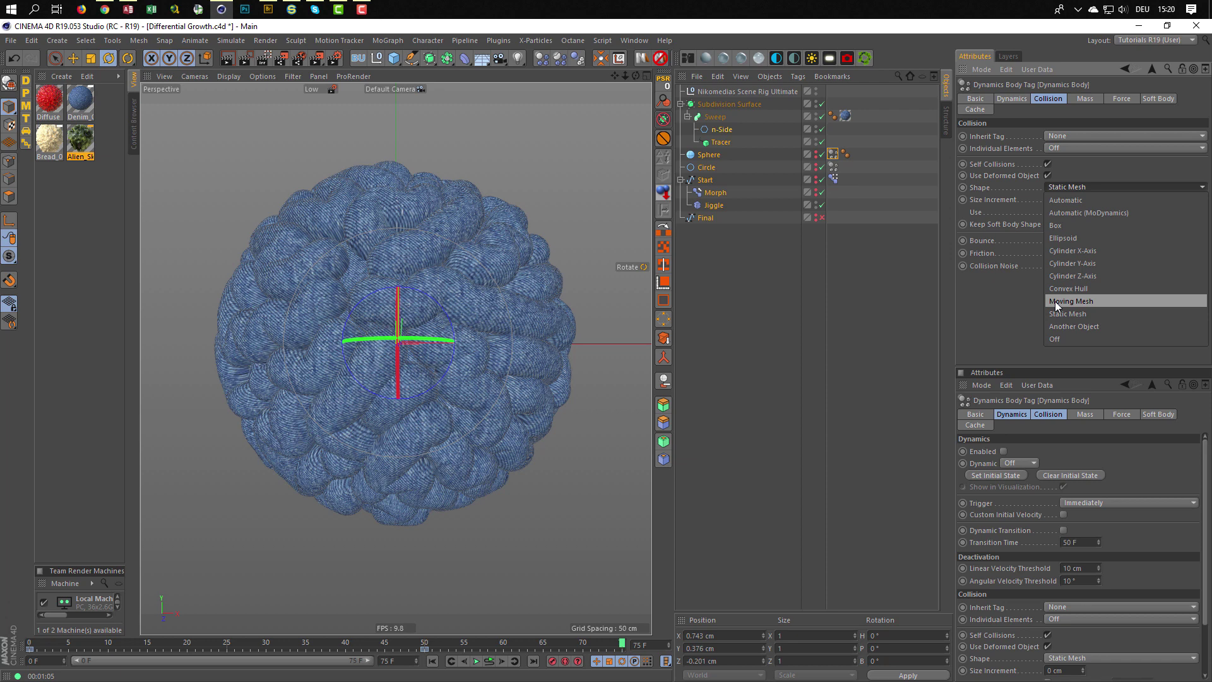
left_click(1001, 294)
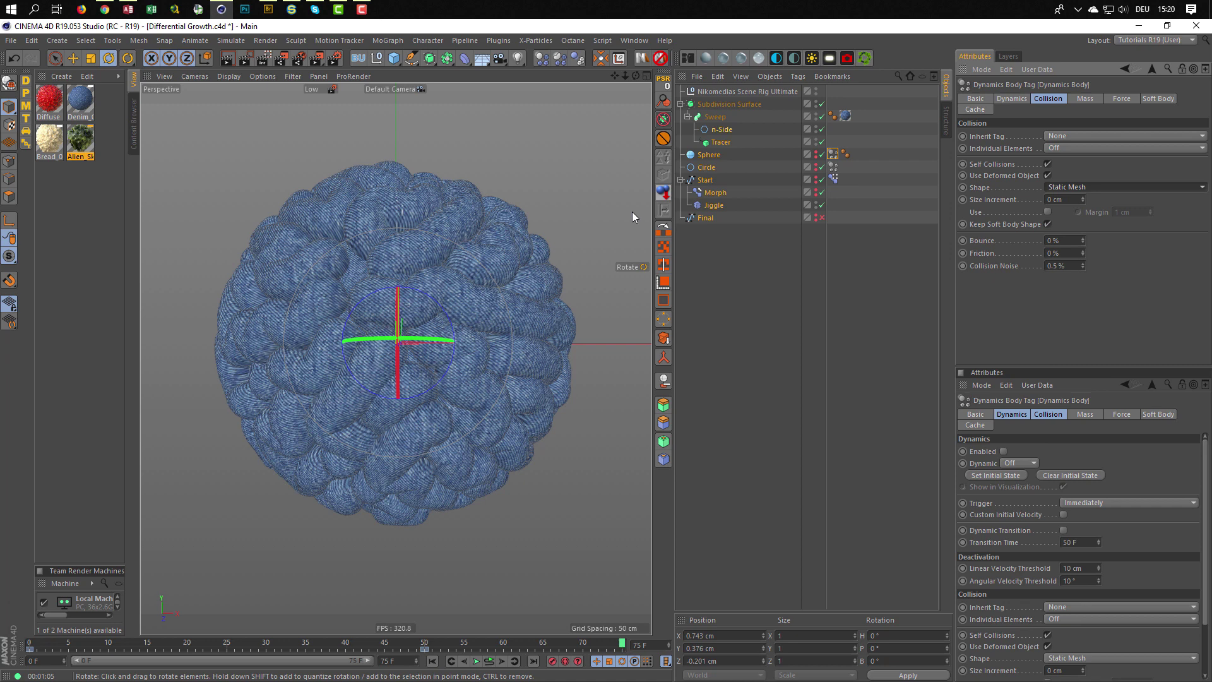
left_click(717, 262)
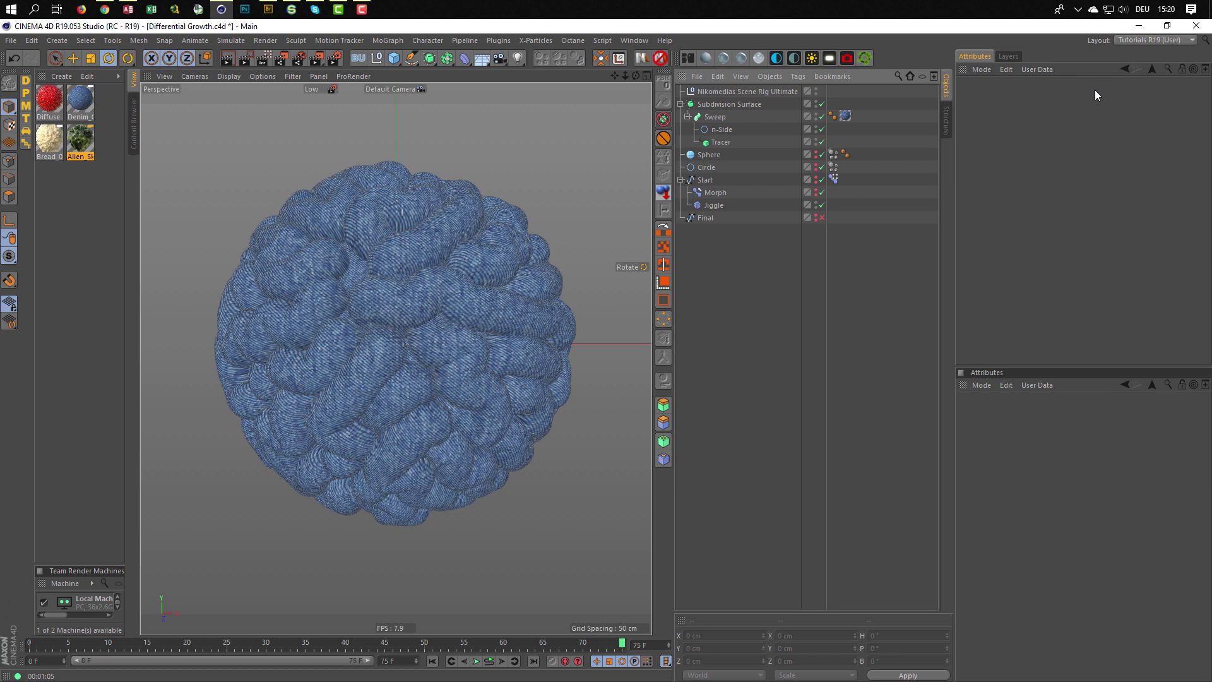
View the Background & Floor settings of the Nikomedias Scene Rig Ultimate, deselect it and render the denim-textured object in the viewport
left_click(770, 92)
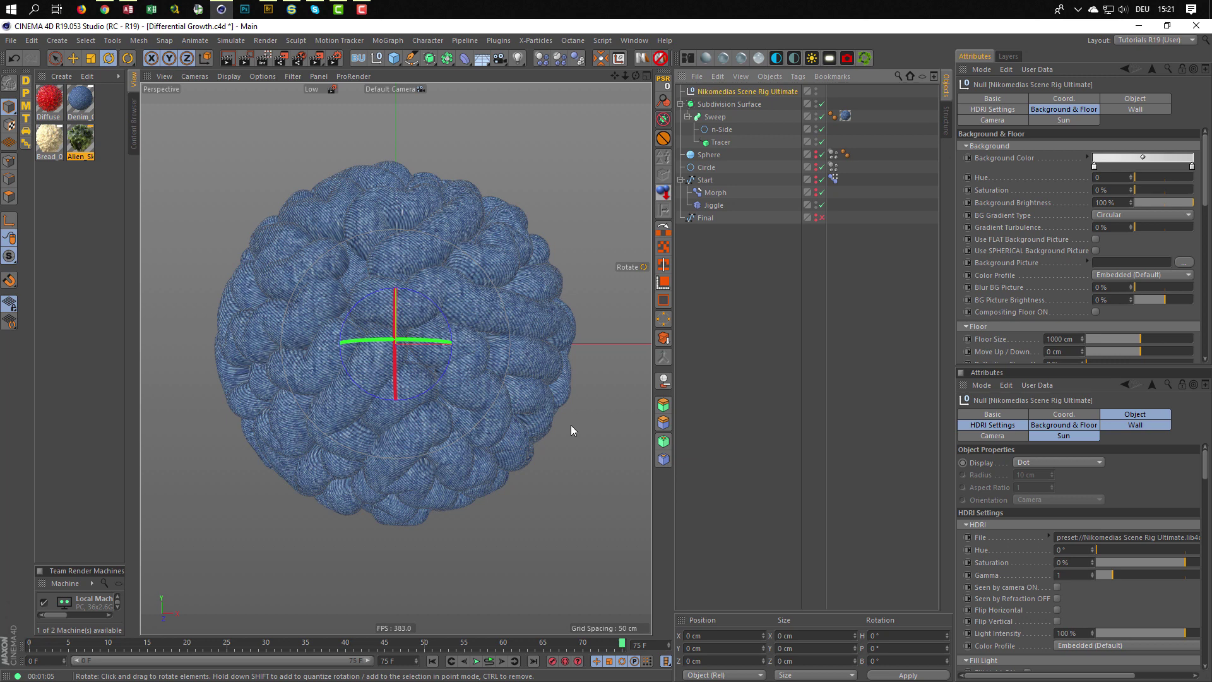
left_click(741, 427)
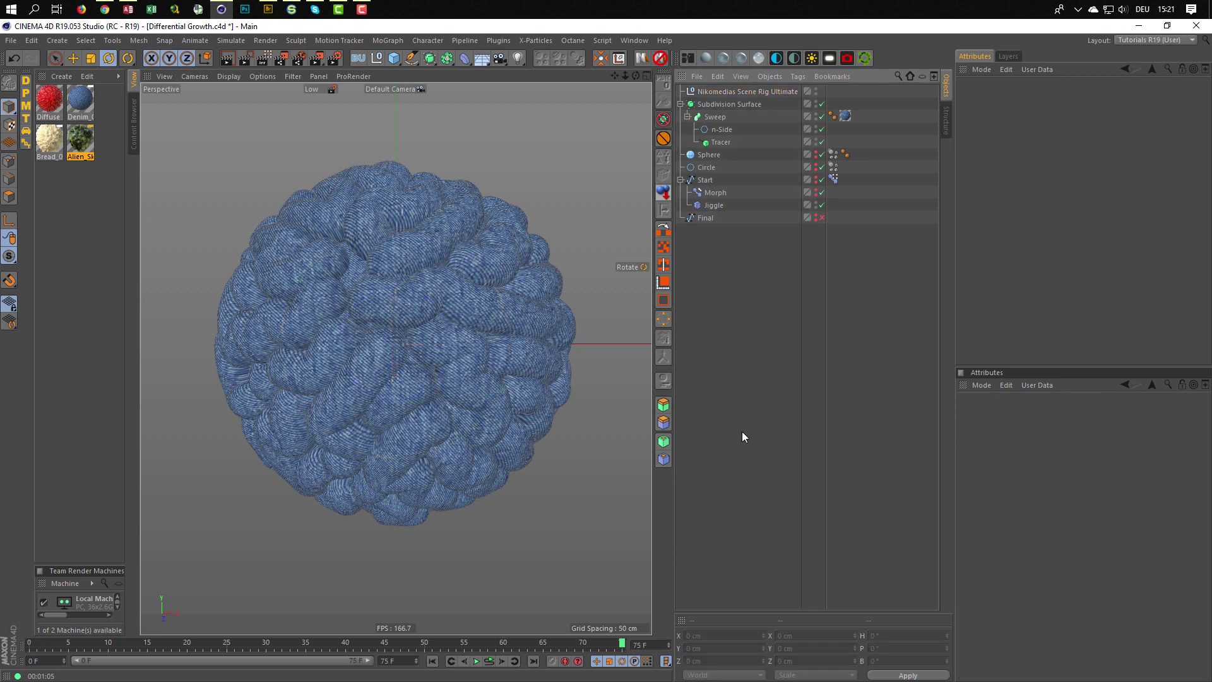
key("ctrl+r")
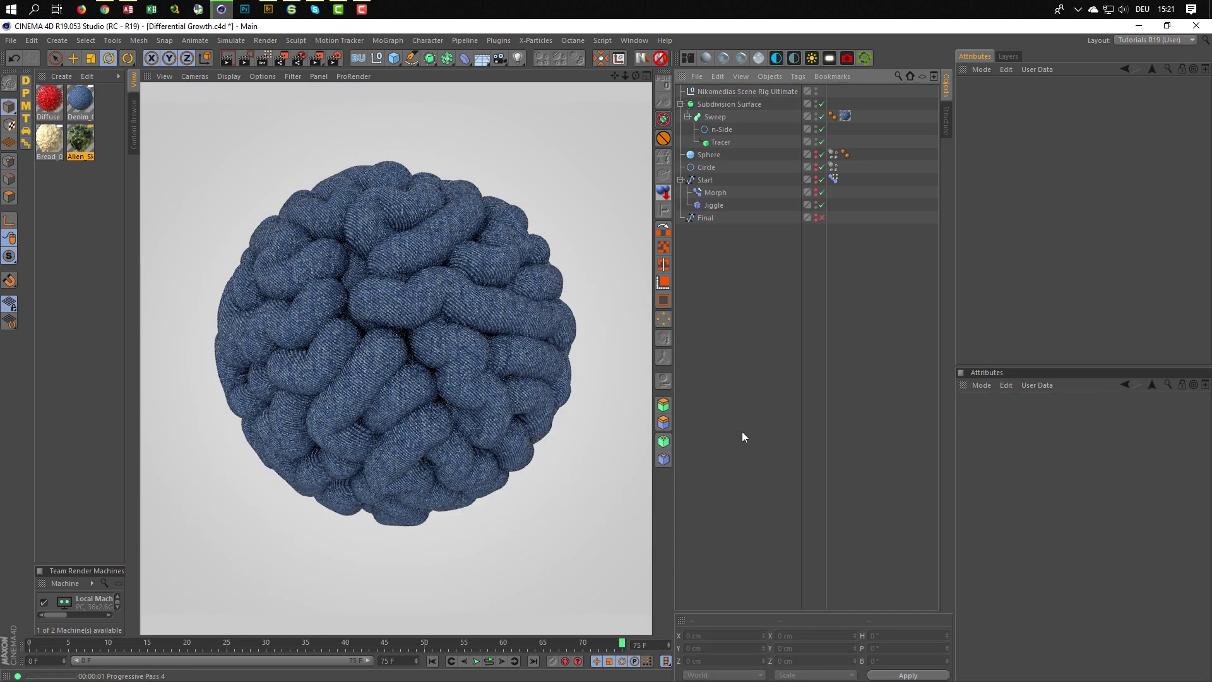